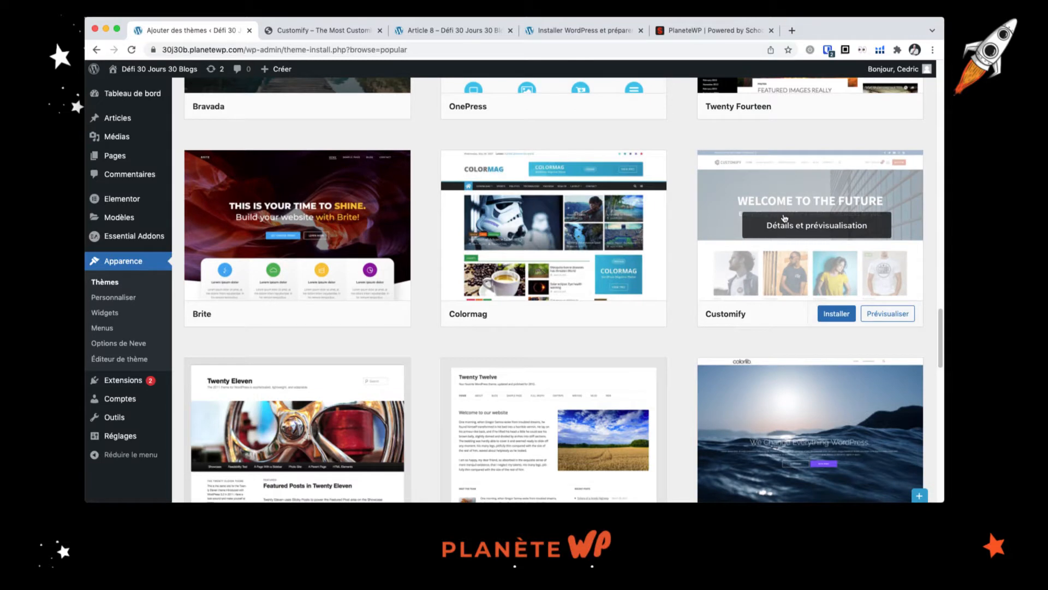
Step: Open the Customify theme's details and preview, and read its version and description
left_click(807, 261)
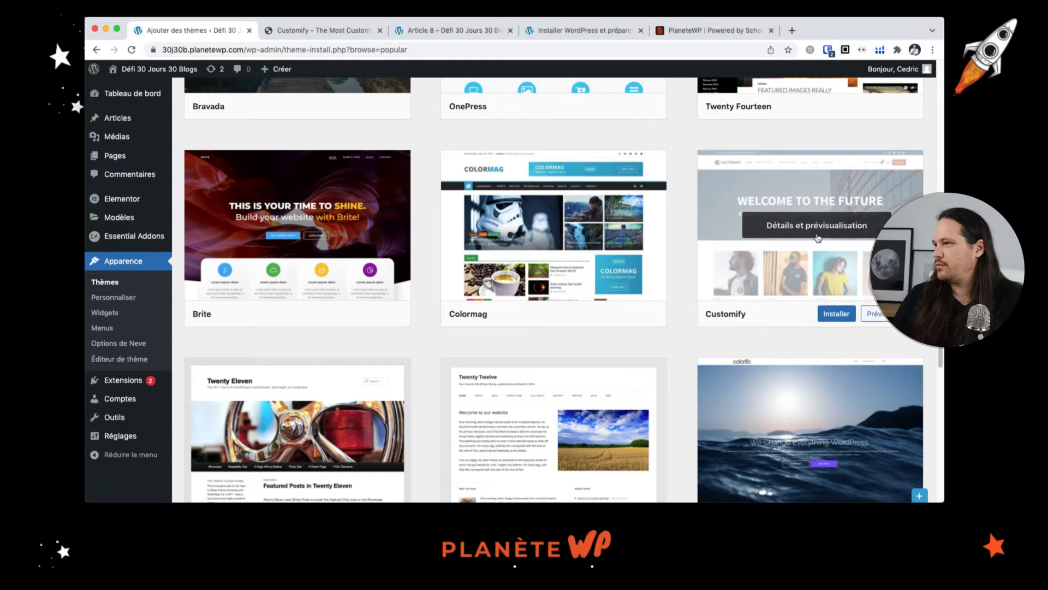
left_click(818, 238)
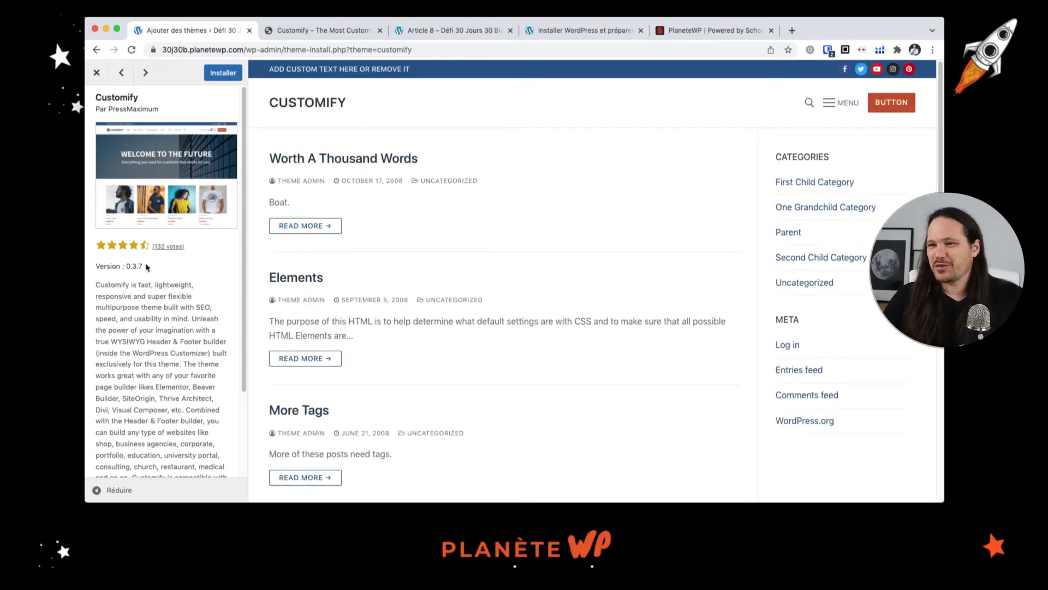
left_click_drag(144, 266, 122, 267)
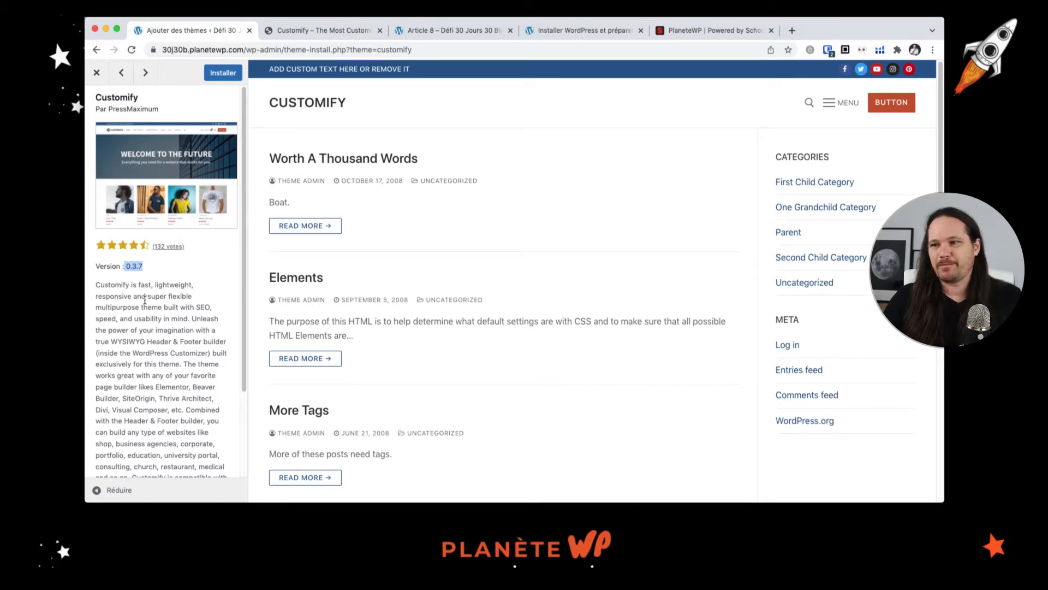
scroll(145, 299, "down", 3)
left_click(122, 200)
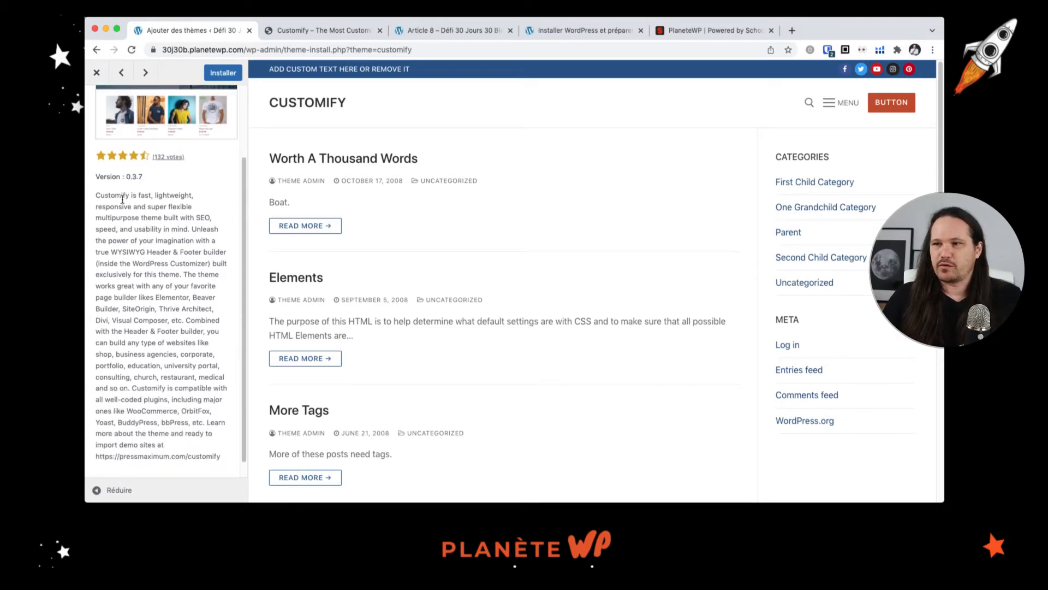
left_click_drag(122, 197, 205, 361)
scroll(205, 360, "up", 3)
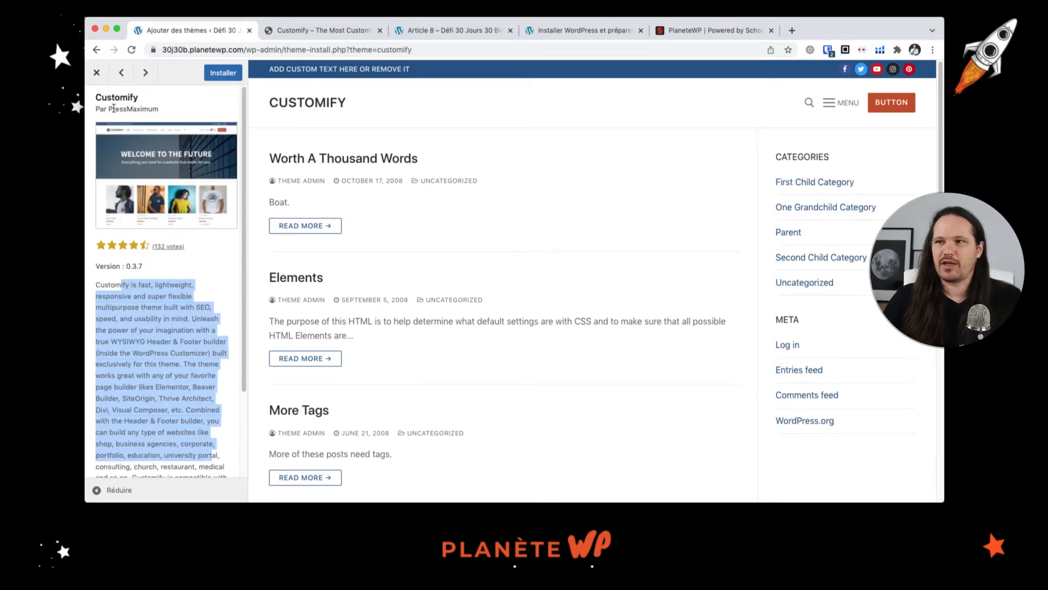
scroll(167, 328, "down", 2)
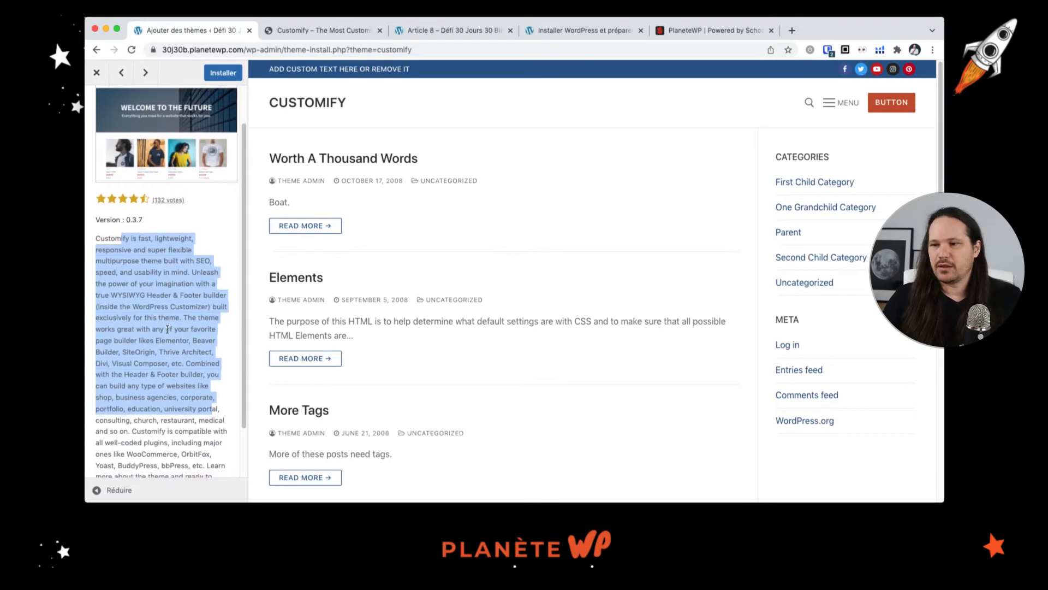
scroll(167, 329, "down", 2)
left_click(171, 360)
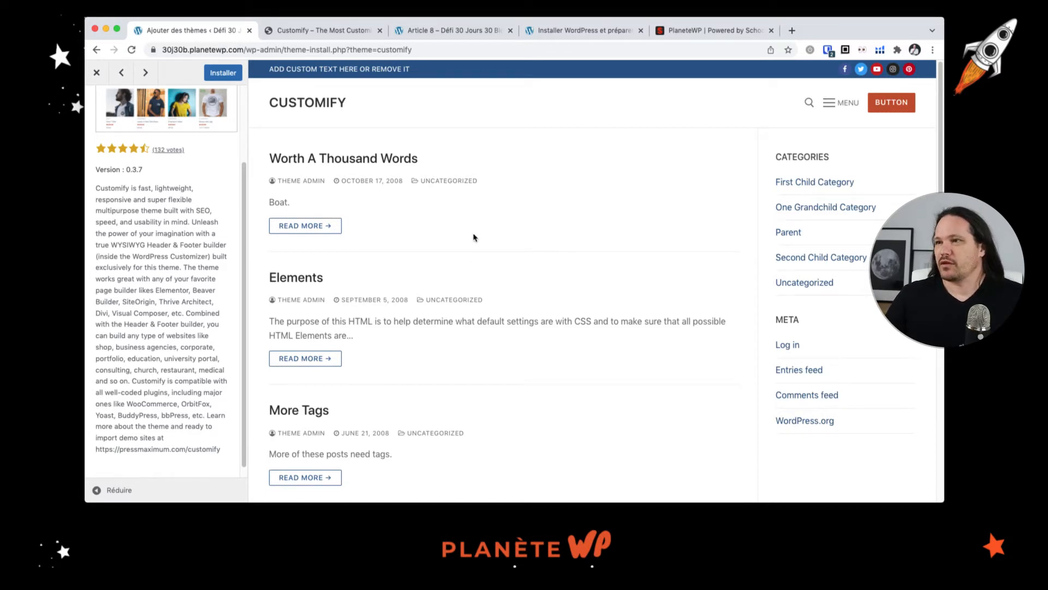
Step: Switch to the Customify page on pressmaximum.com and review its features, site library and supported page builders
left_click(330, 33)
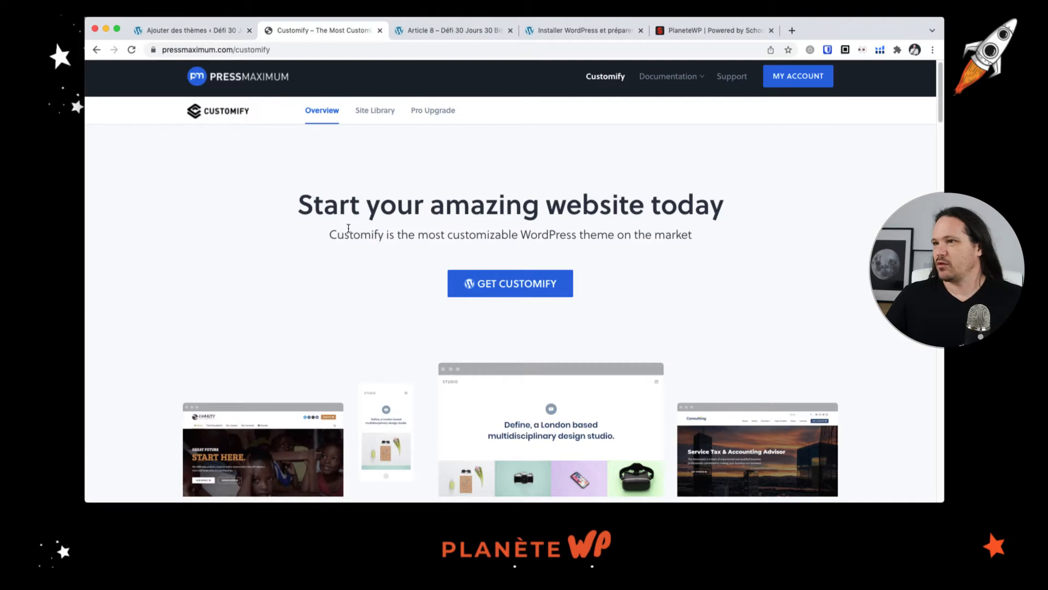
scroll(349, 229, "down", 5)
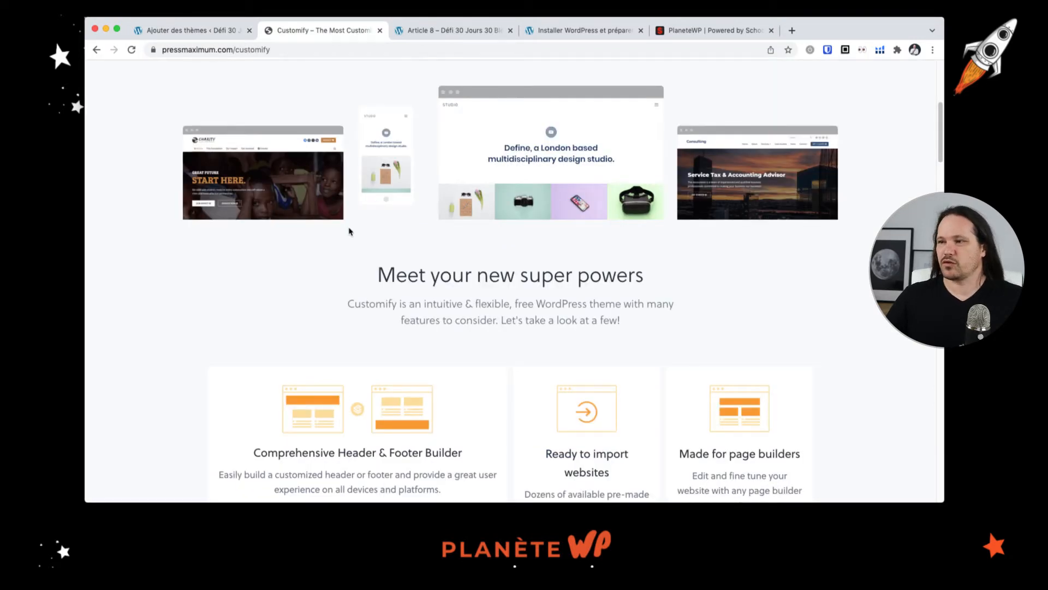
scroll(349, 231, "down", 3)
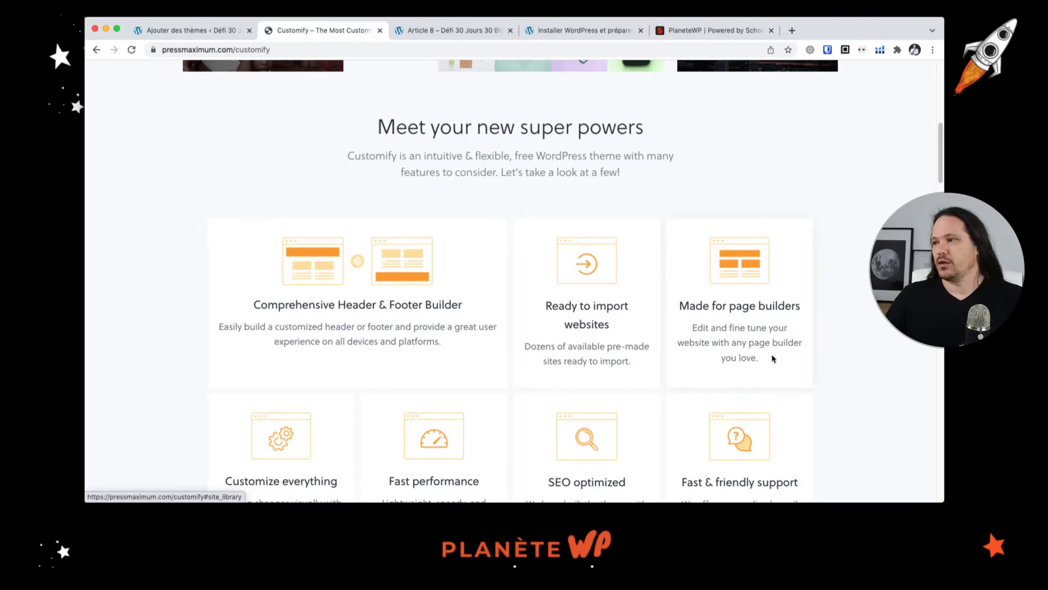
scroll(767, 305, "down", 1)
scroll(760, 247, "down", 5)
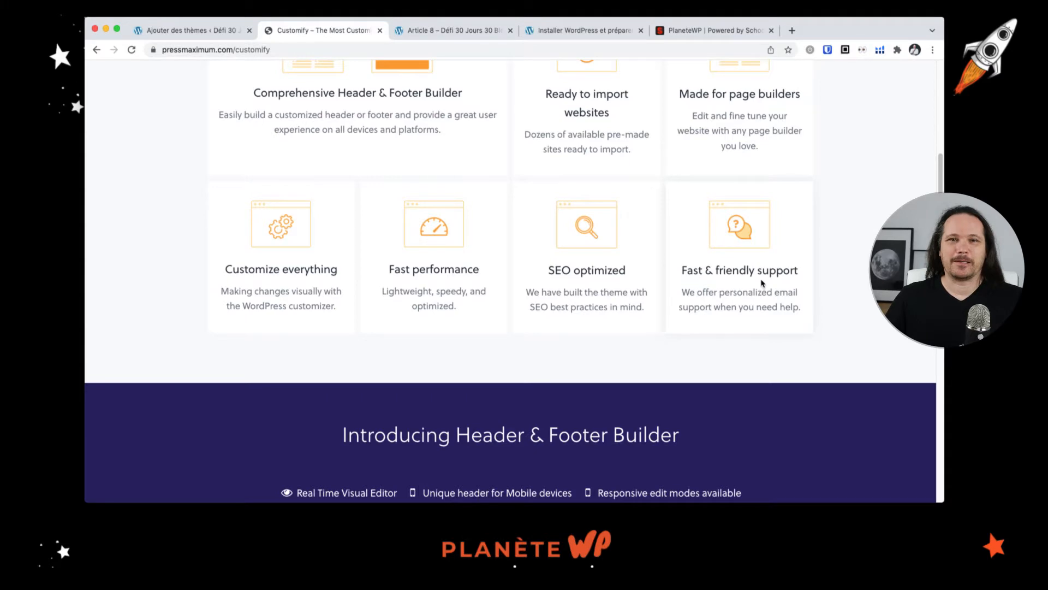
scroll(764, 282, "down", 3)
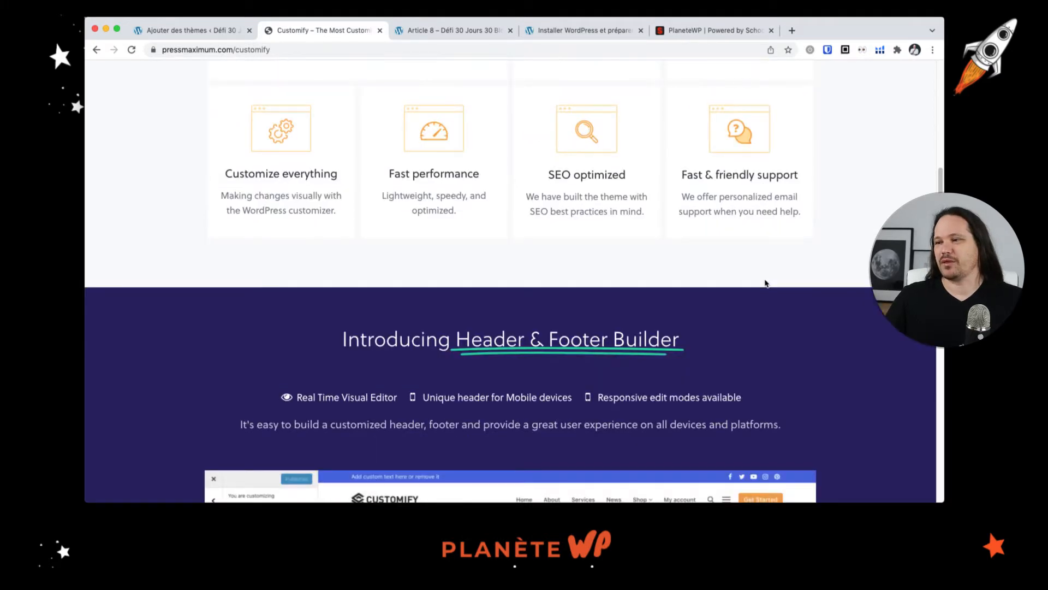
scroll(765, 283, "down", 10)
scroll(768, 284, "down", 5)
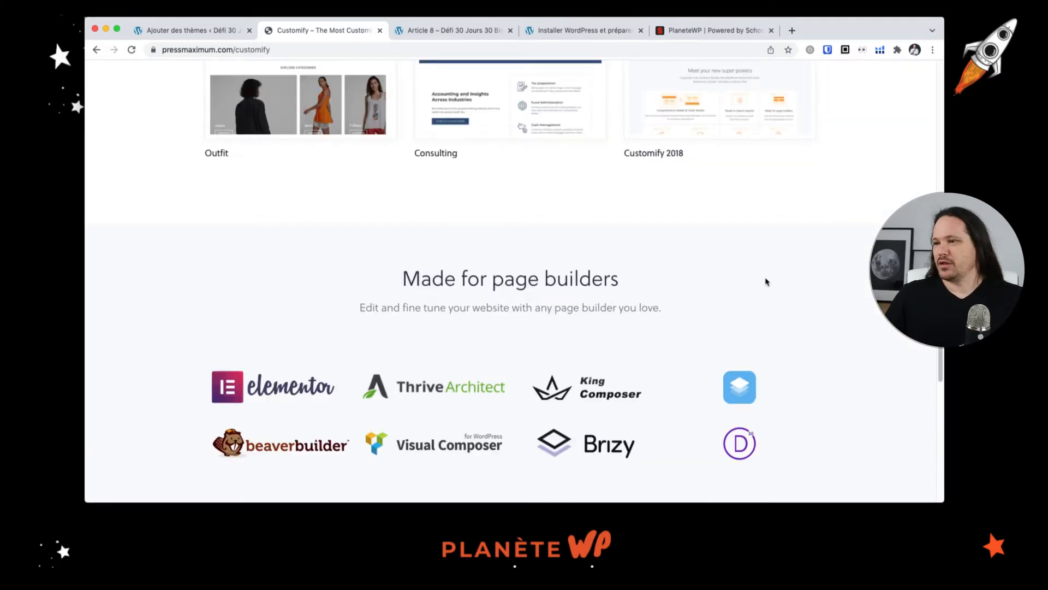
scroll(767, 282, "down", 8)
scroll(767, 281, "down", 8)
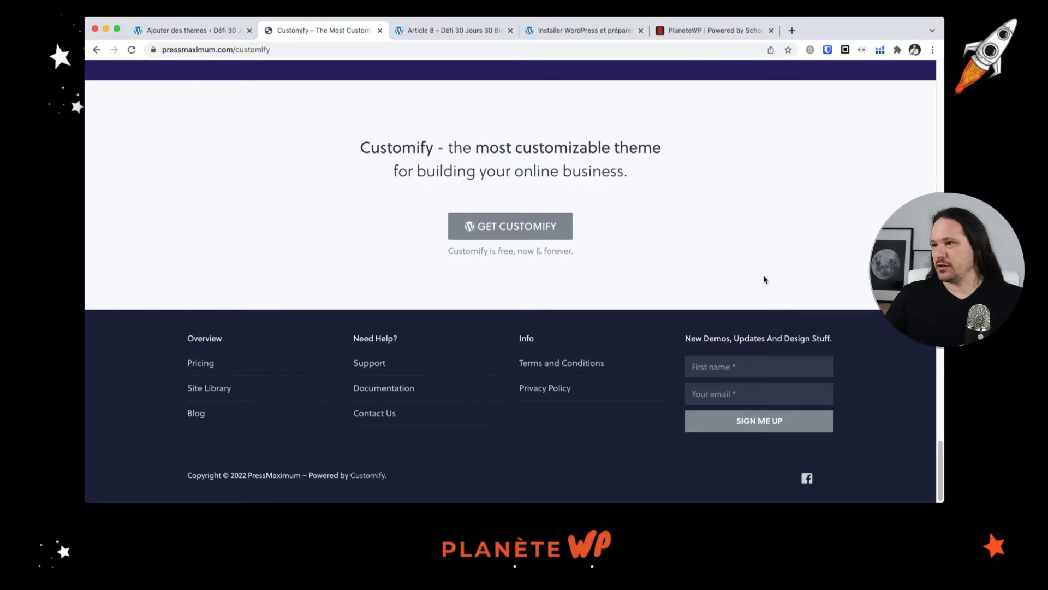
Step: Download the free Customify theme from its product site and open the site's Pricing page
key("super+r")
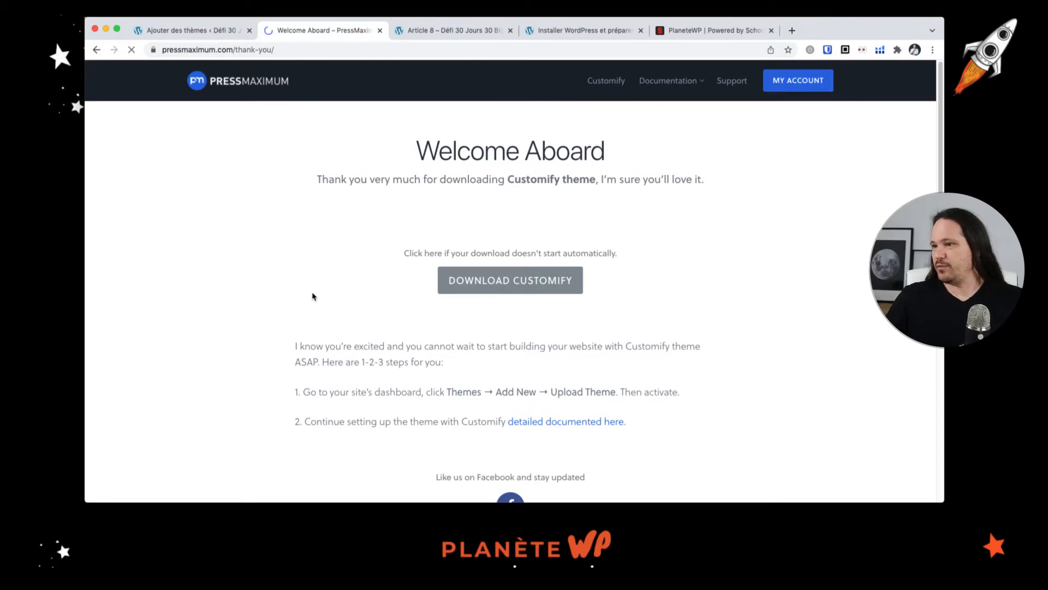
scroll(313, 296, "down", 3)
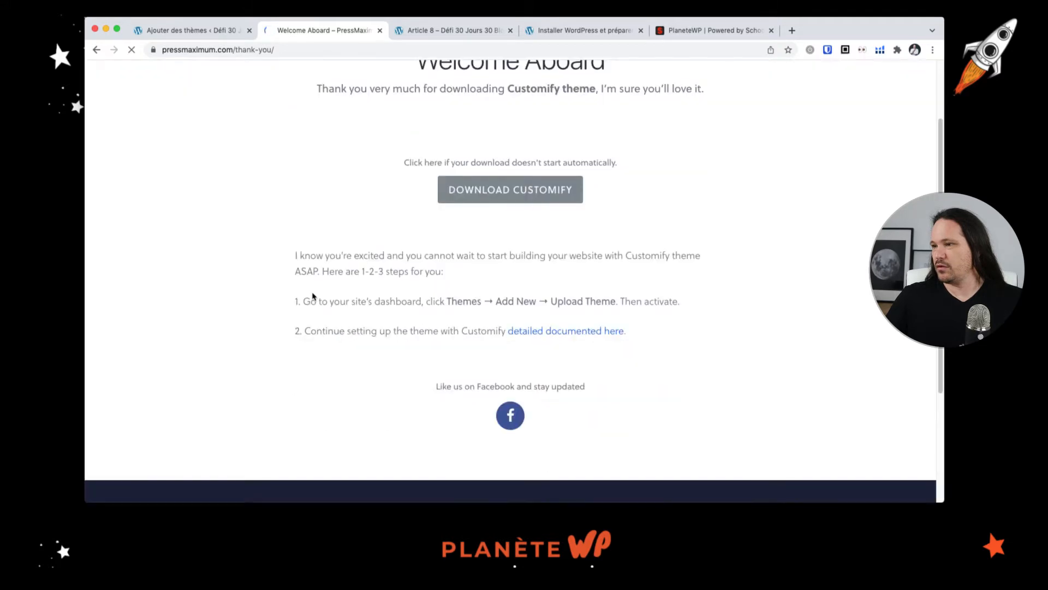
scroll(313, 296, "down", 5)
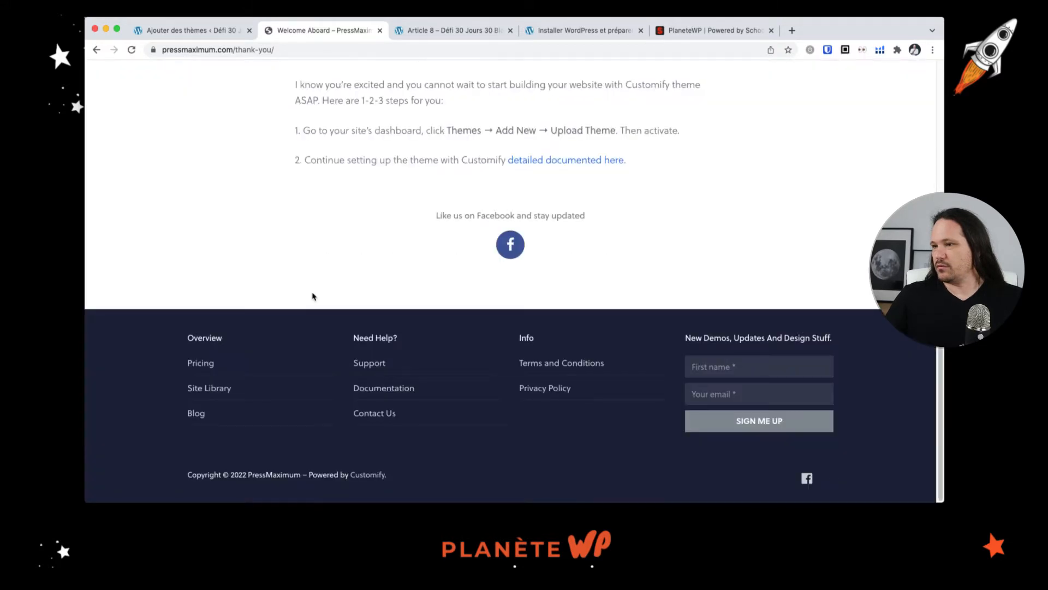
left_click(212, 370)
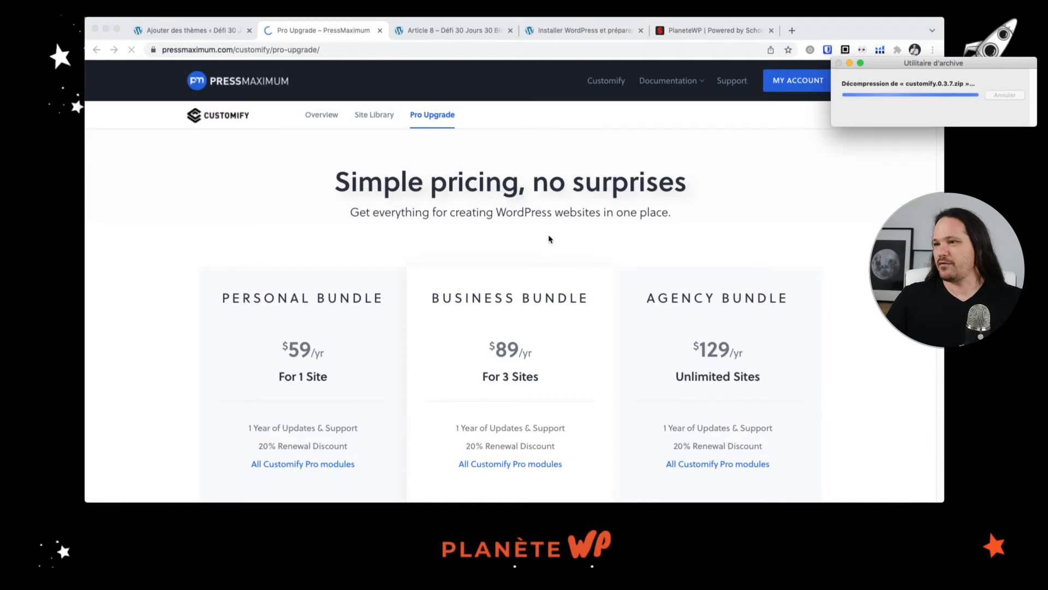
Step: Compare the Personal, Business and Agency bundles, and skim the Pro features, customer reviews and FAQ on the pricing page
left_click(177, 257)
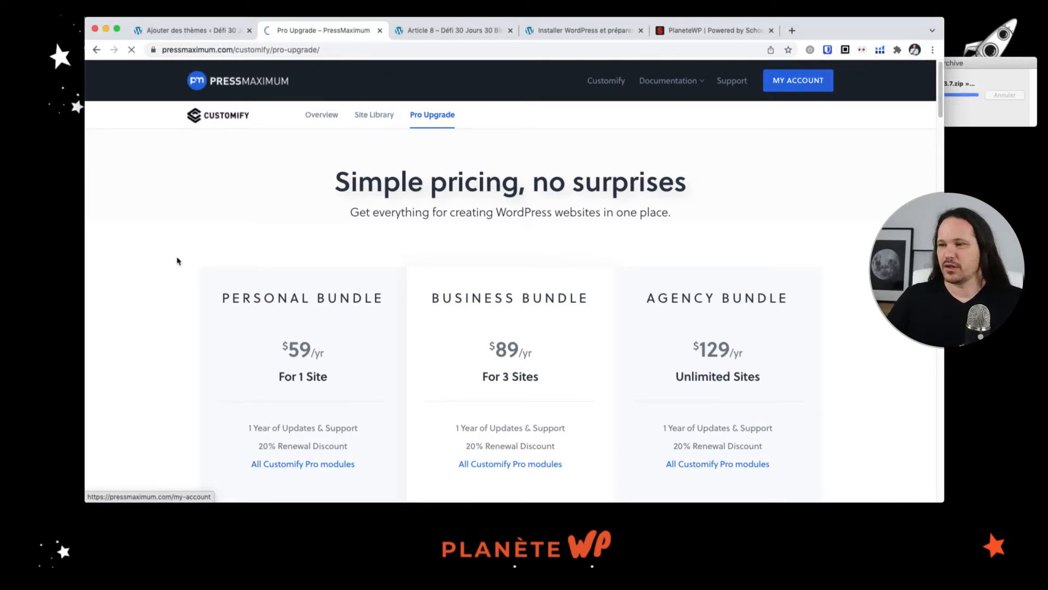
scroll(178, 258, "down", 1)
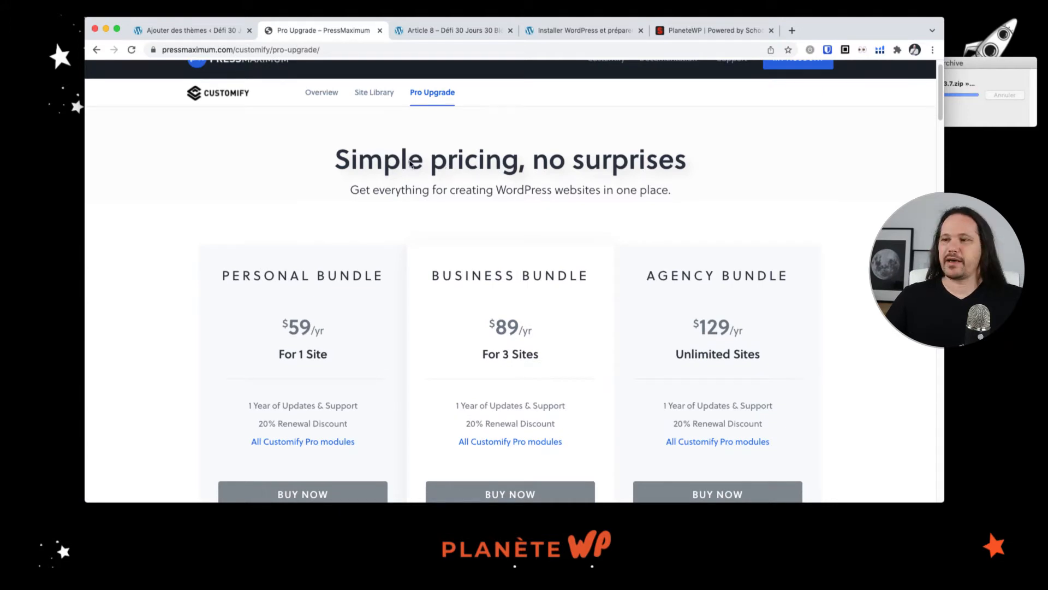
scroll(280, 224, "down", 4)
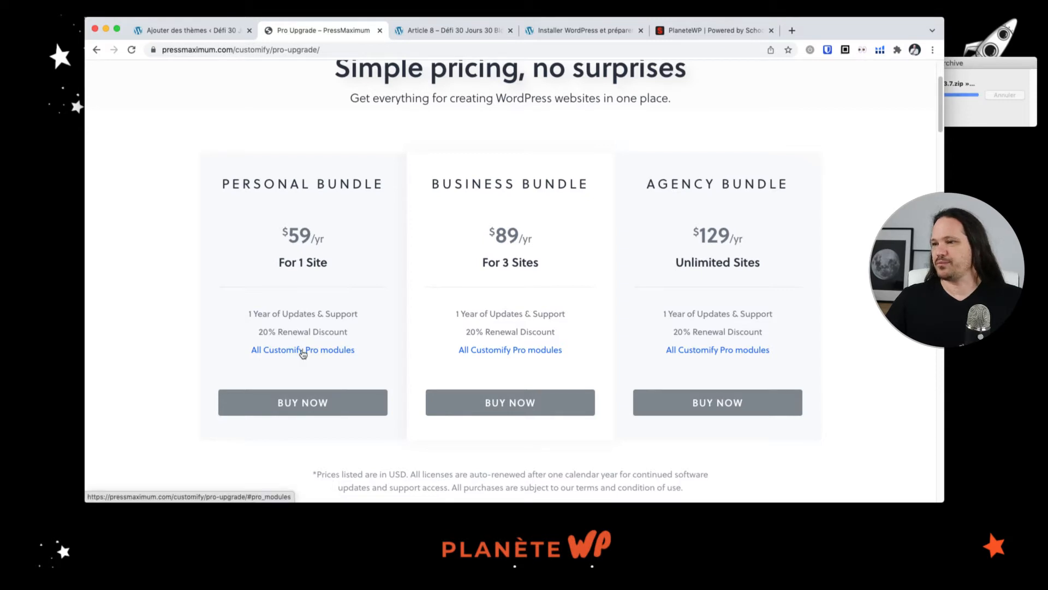
left_click_drag(305, 264, 339, 267)
left_click(501, 266)
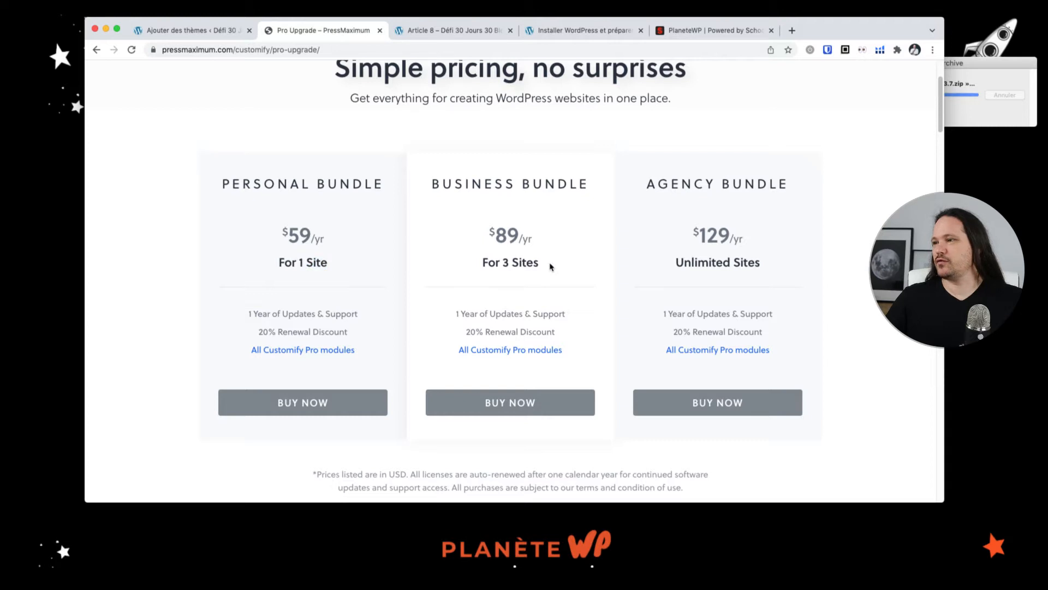
scroll(490, 310, "down", 5)
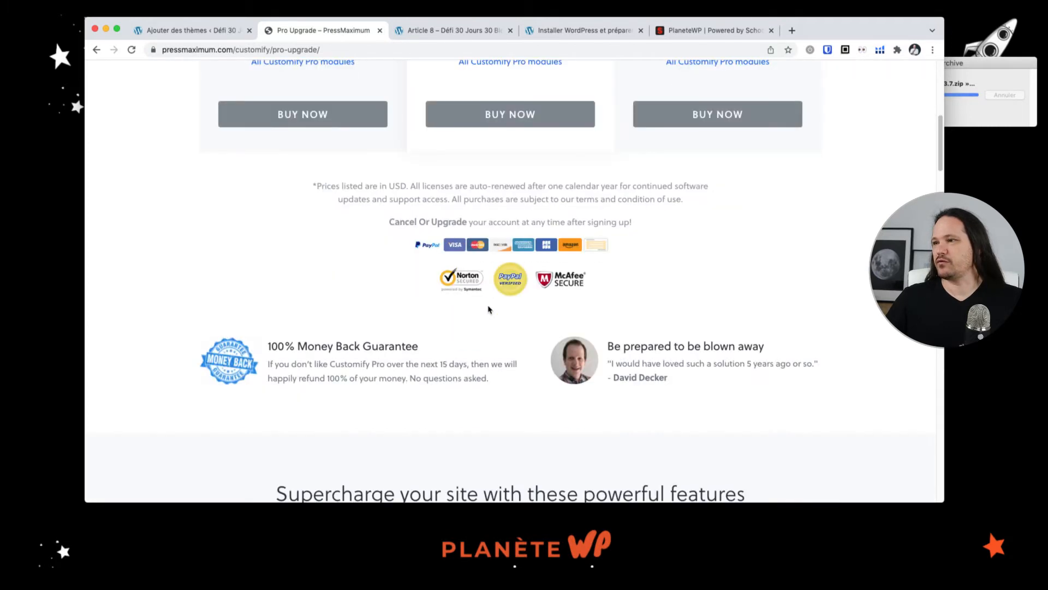
scroll(488, 310, "down", 8)
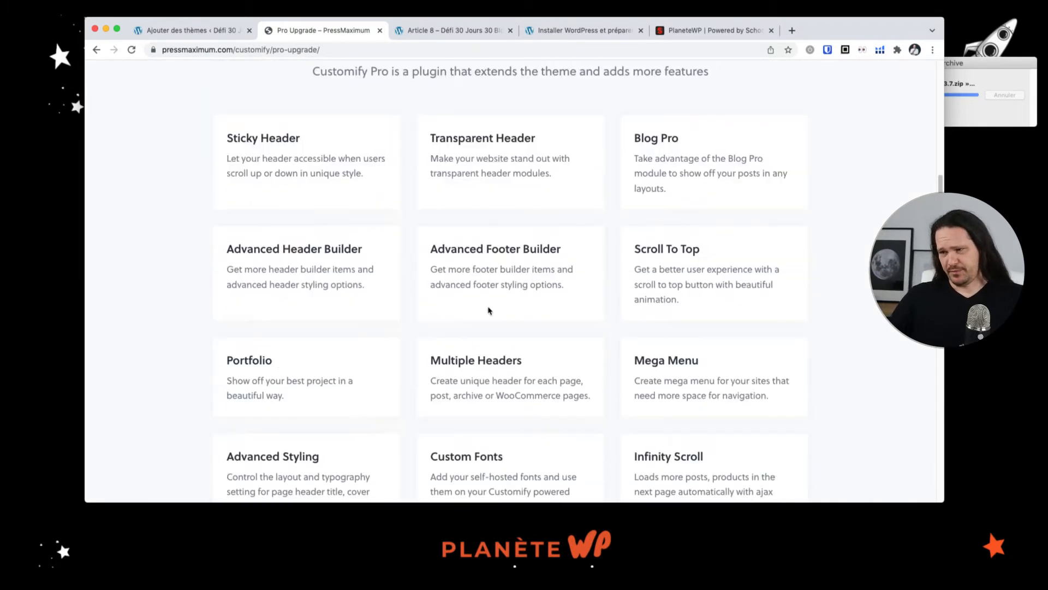
scroll(490, 318, "down", 20)
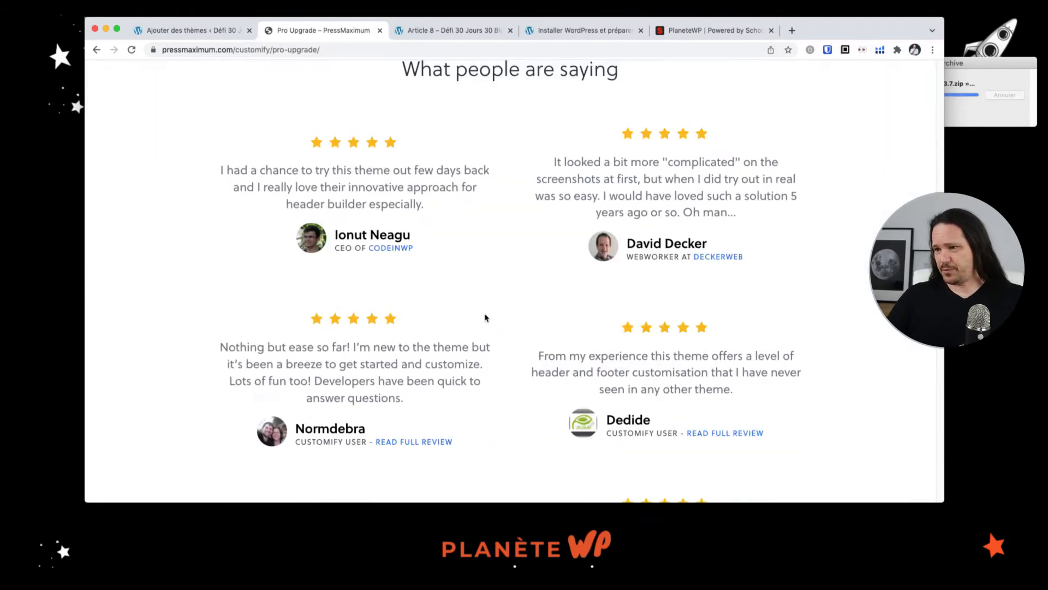
scroll(486, 317, "down", 10)
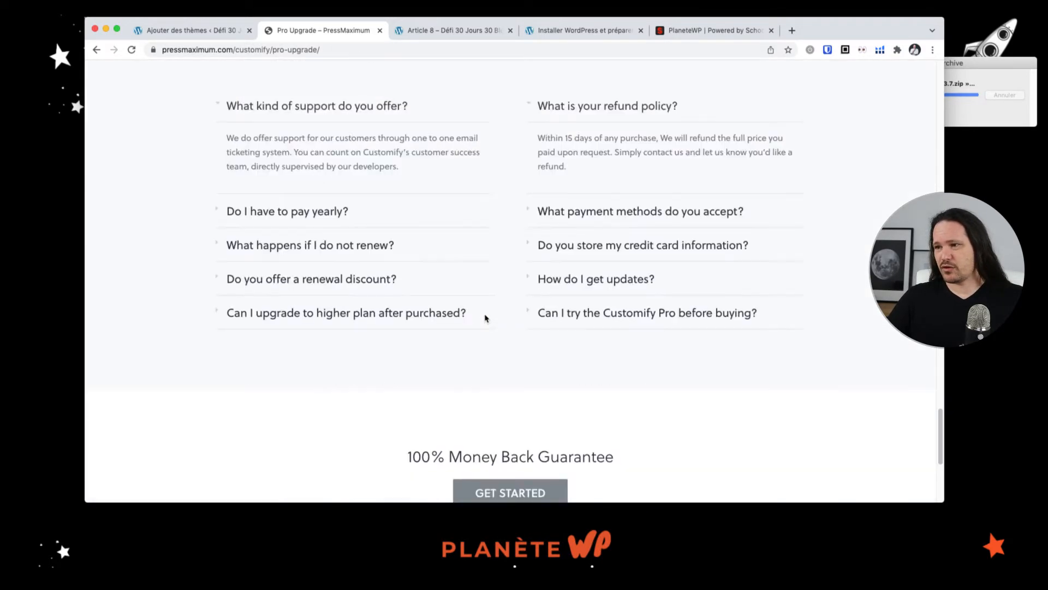
Step: Return to the Customify Pro feature list and read the Blog Pro module description
scroll(485, 320, "up", 15)
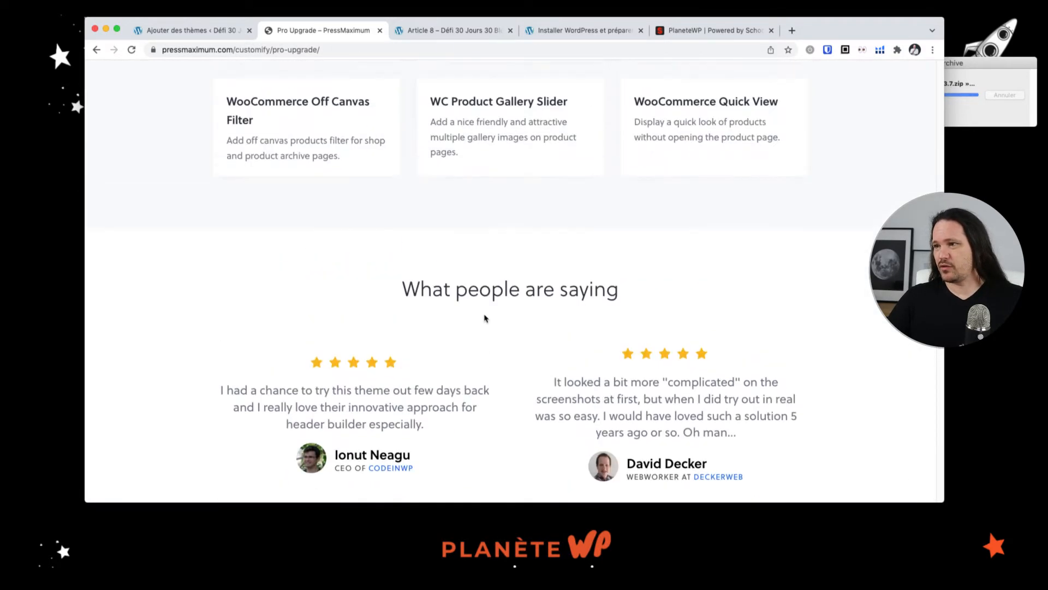
scroll(485, 318, "up", 10)
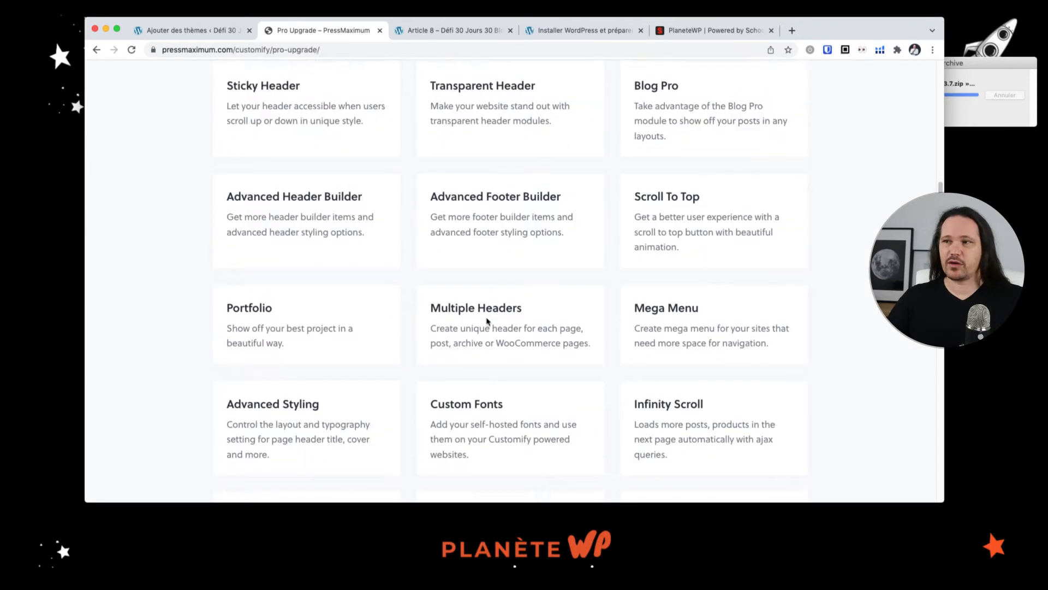
scroll(487, 321, "up", 1)
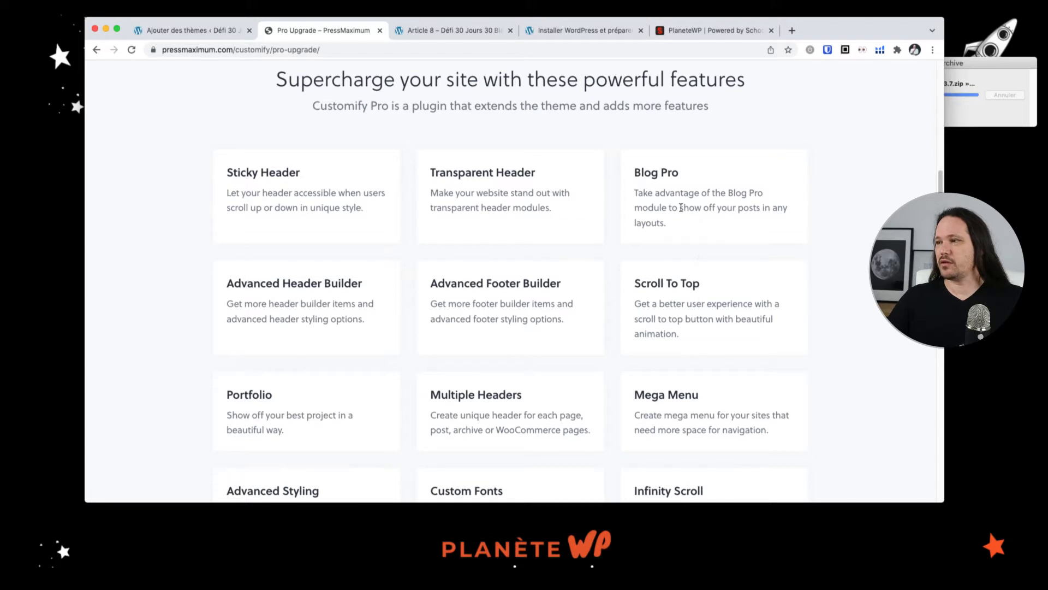
left_click_drag(688, 187, 739, 231)
left_click(707, 229)
left_click(632, 159)
left_click(739, 232)
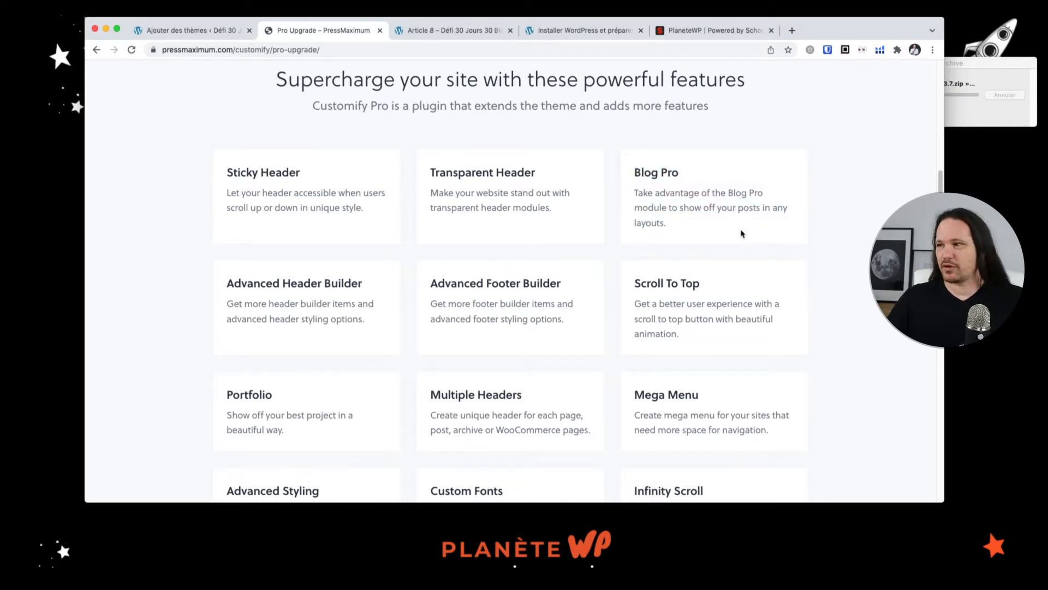
Step: Examine the remaining Customify Pro modules, including Advanced Styling, Custom Fonts and the WooCommerce features
scroll(537, 308, "down", 3)
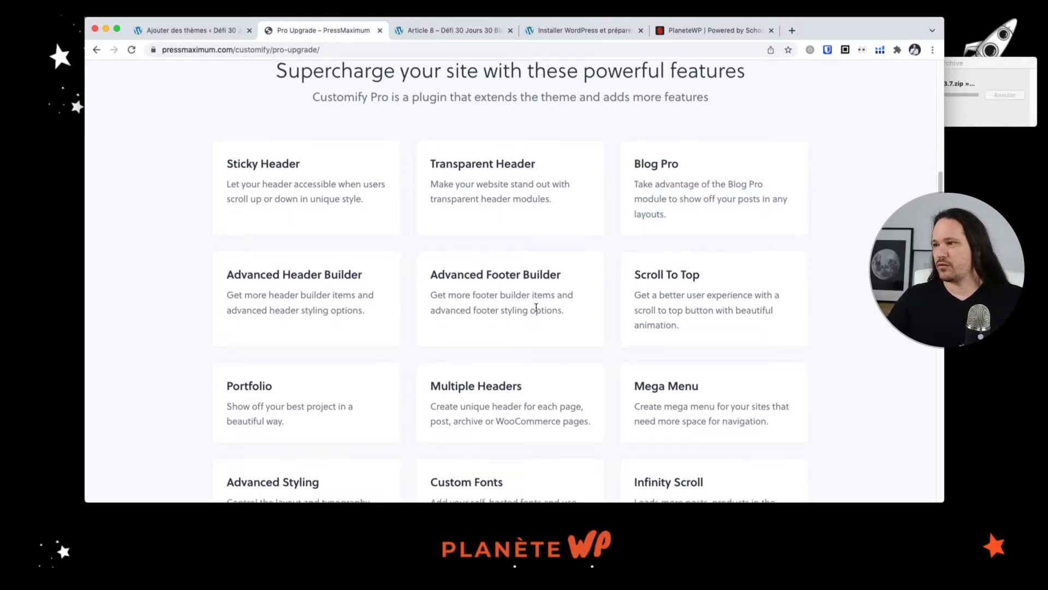
scroll(536, 308, "down", 3)
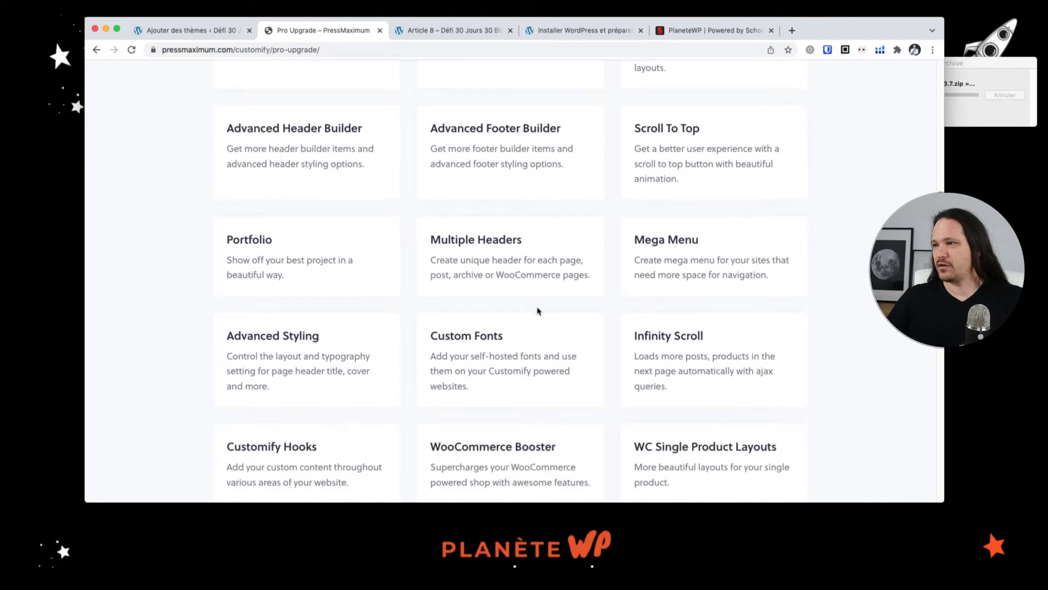
scroll(536, 307, "down", 3)
left_click_drag(238, 250, 339, 317)
left_click(315, 298)
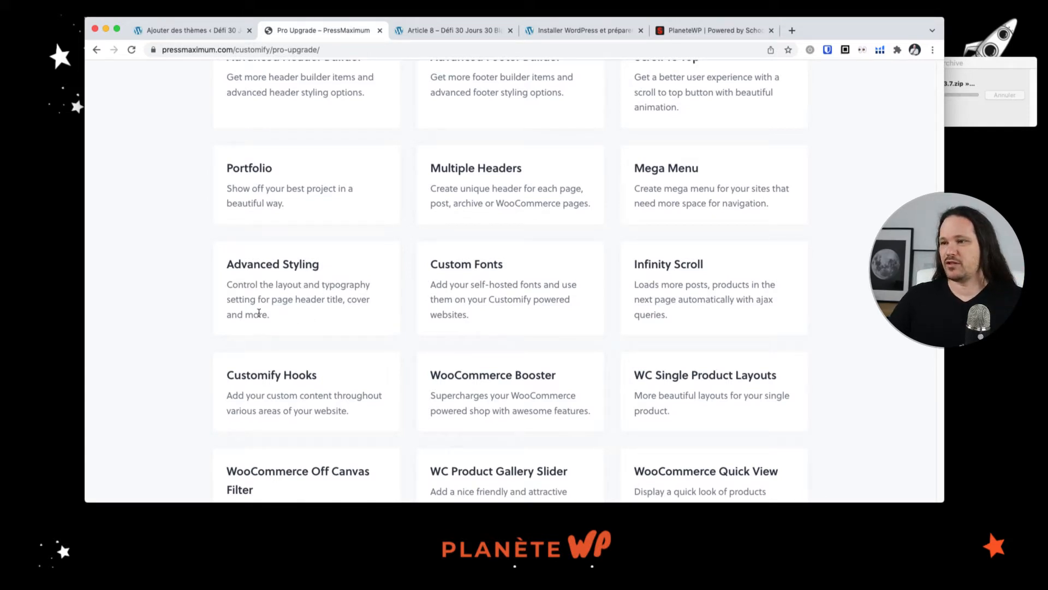
left_click_drag(431, 283, 499, 318)
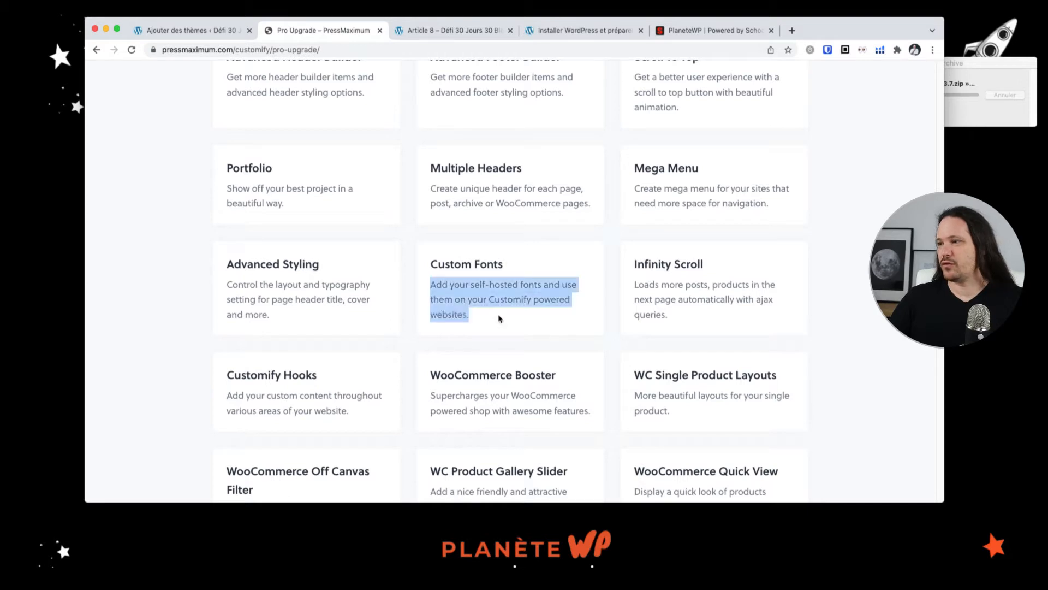
scroll(502, 320, "down", 1)
scroll(503, 320, "down", 5)
scroll(503, 320, "up", 6)
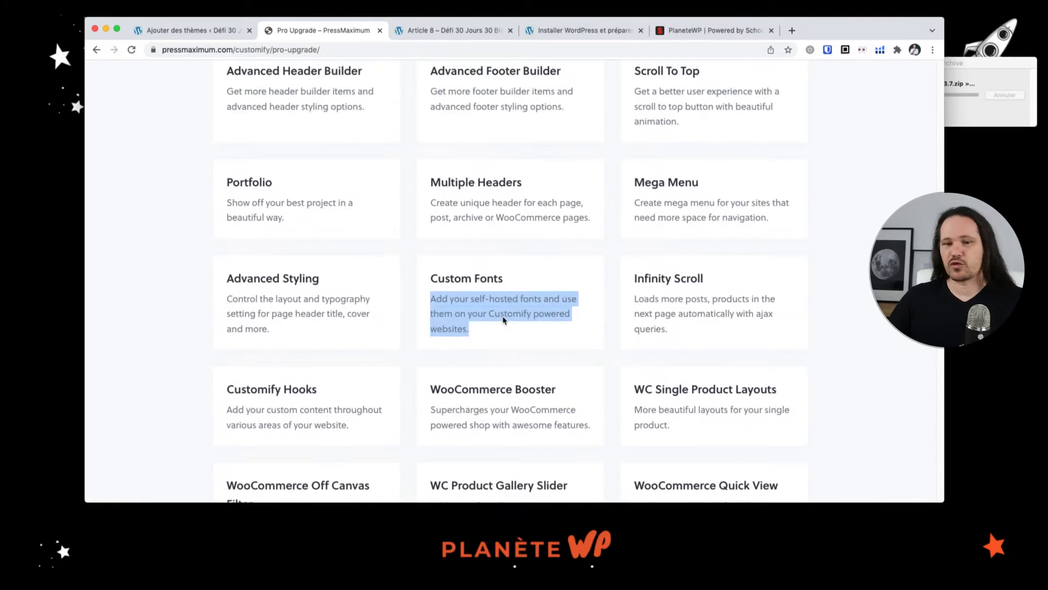
Step: Return from the Customify Pro page to the WordPress theme preview and try to install Customify from the theme directory
scroll(503, 319, "up", 1)
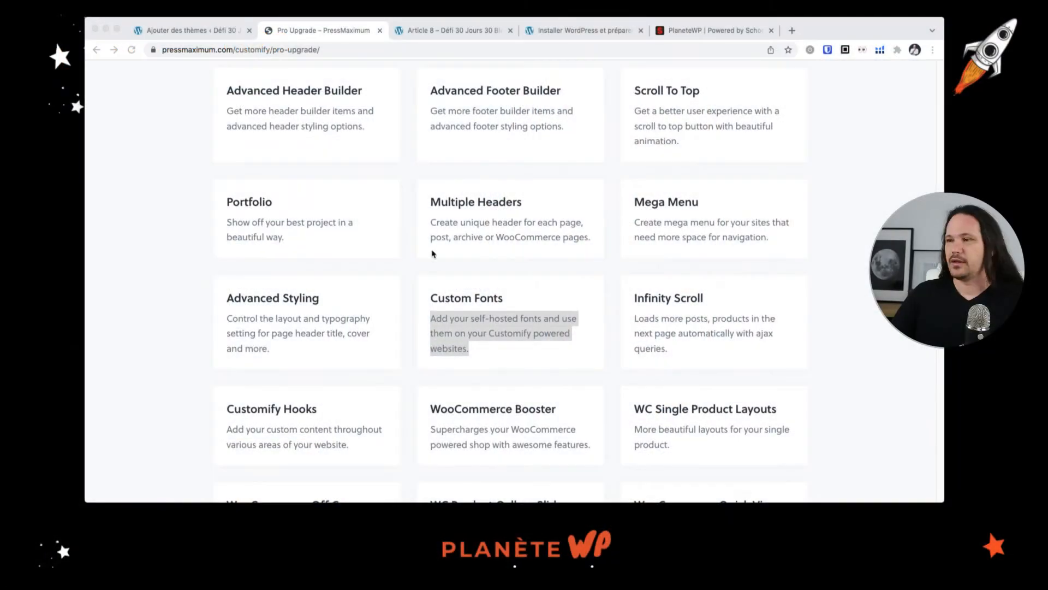
scroll(464, 289, "down", 15)
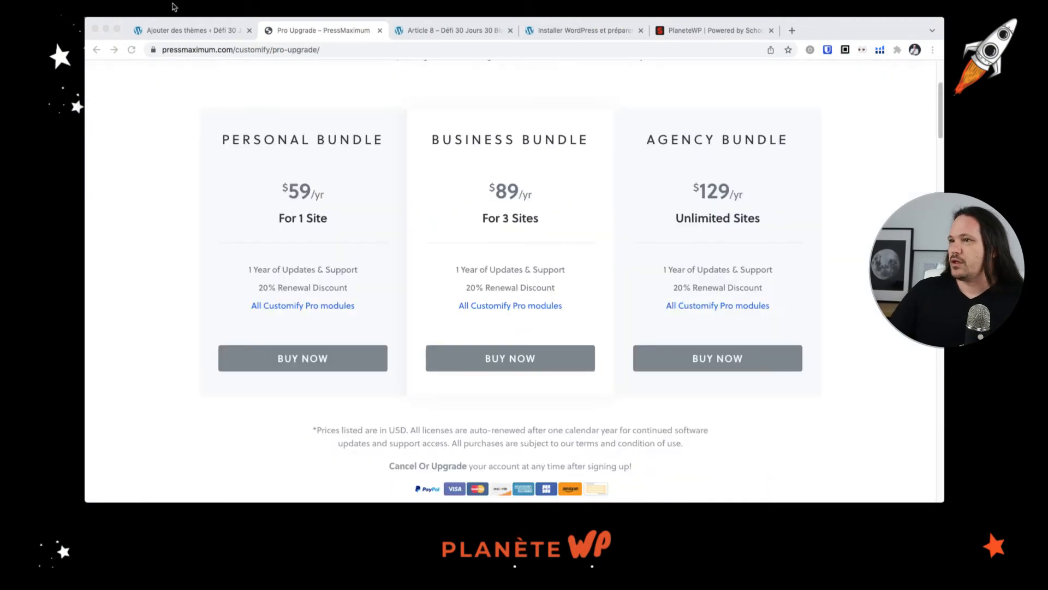
left_click(197, 31)
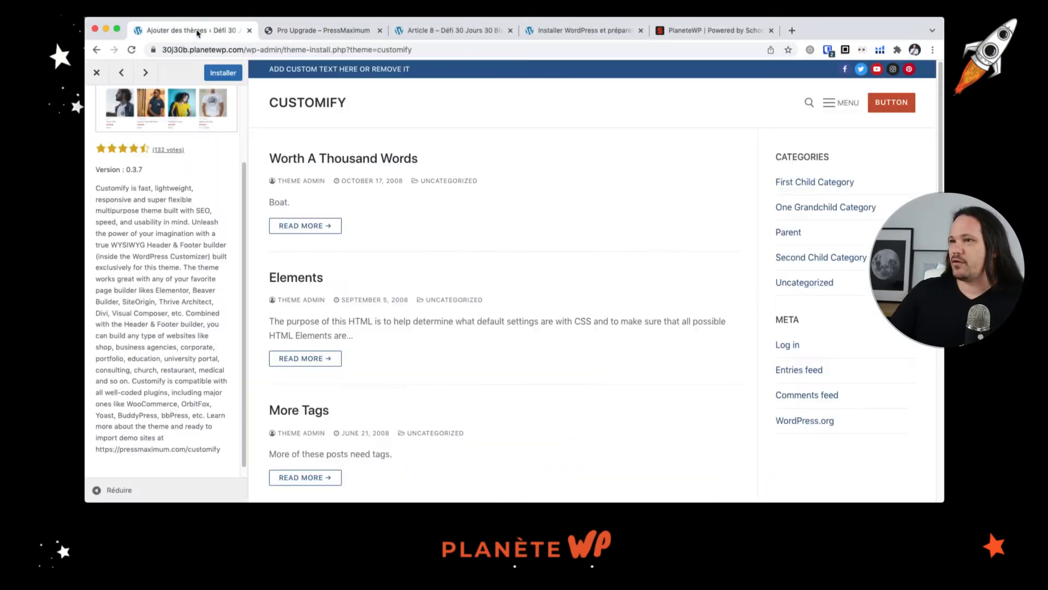
left_click(228, 74)
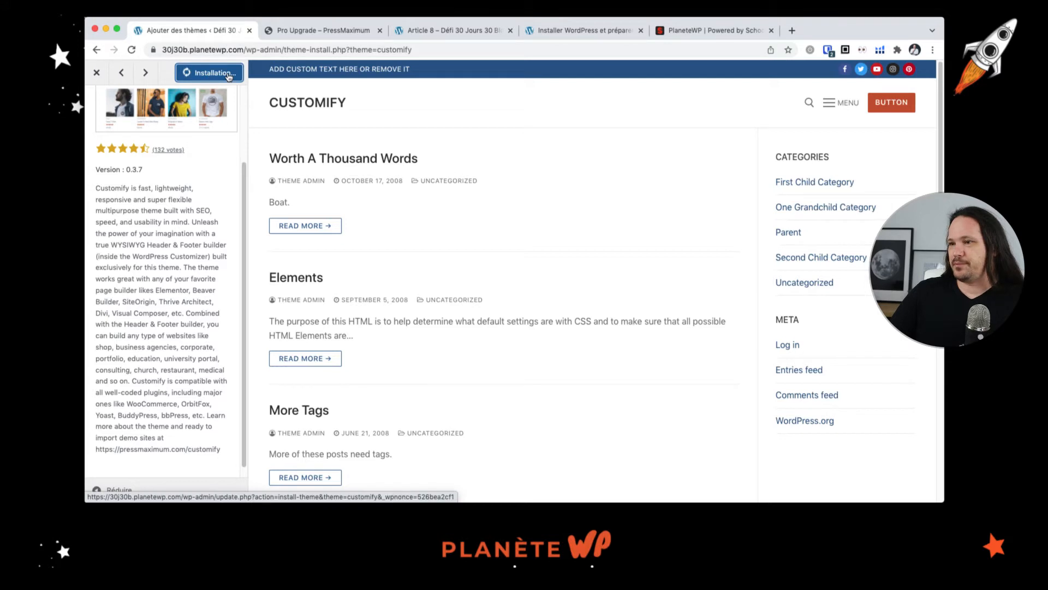
Step: Examine the Customify preview's header, post list, sidebar and footer, and open and close its slide-out menu
scroll(475, 248, "down", 5)
scroll(478, 252, "down", 5)
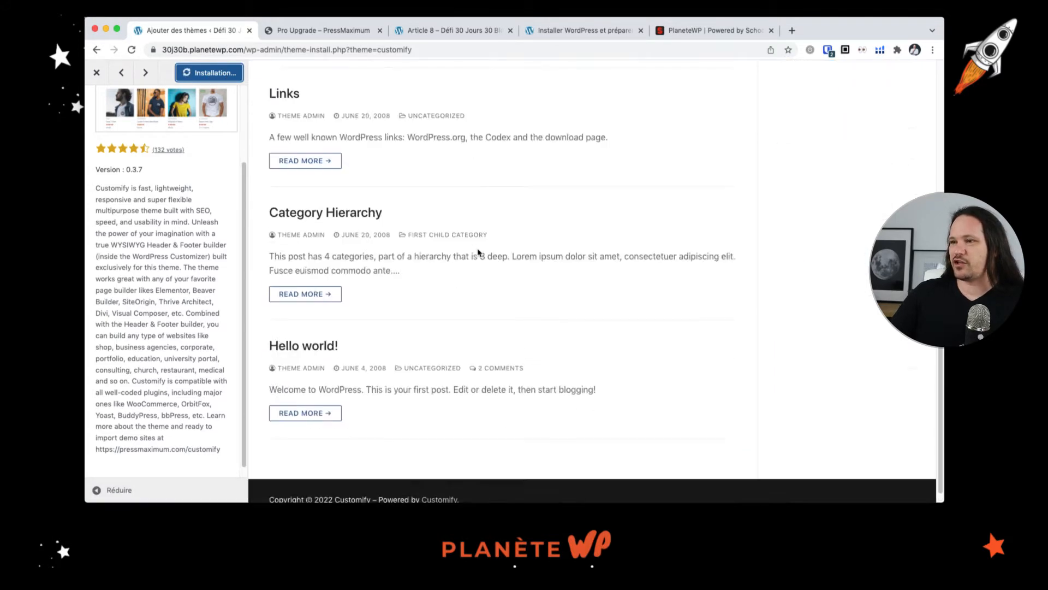
scroll(476, 248, "up", 15)
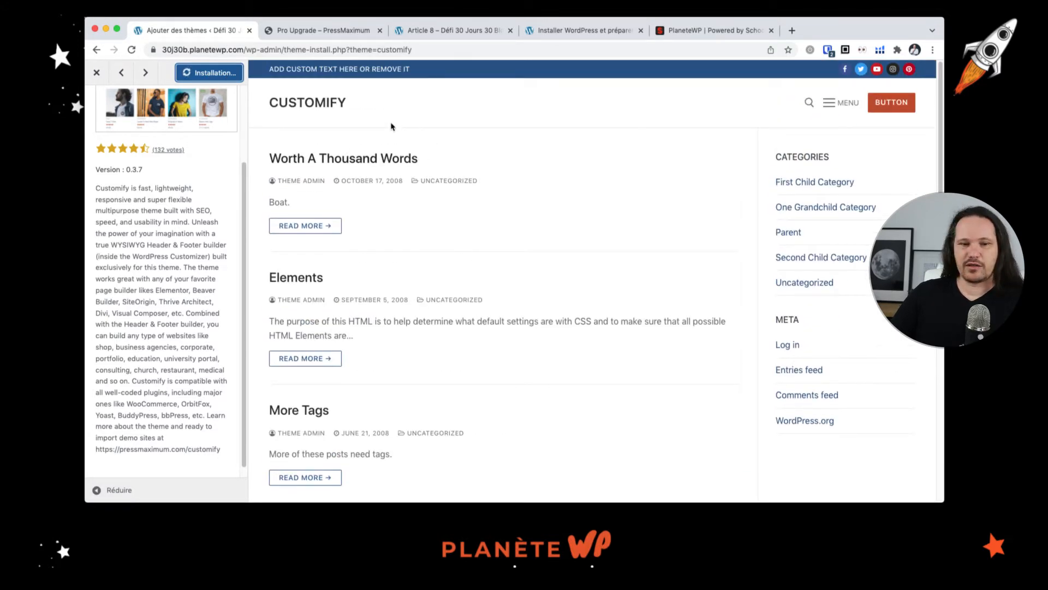
scroll(546, 235, "down", 2)
scroll(551, 233, "up", 3)
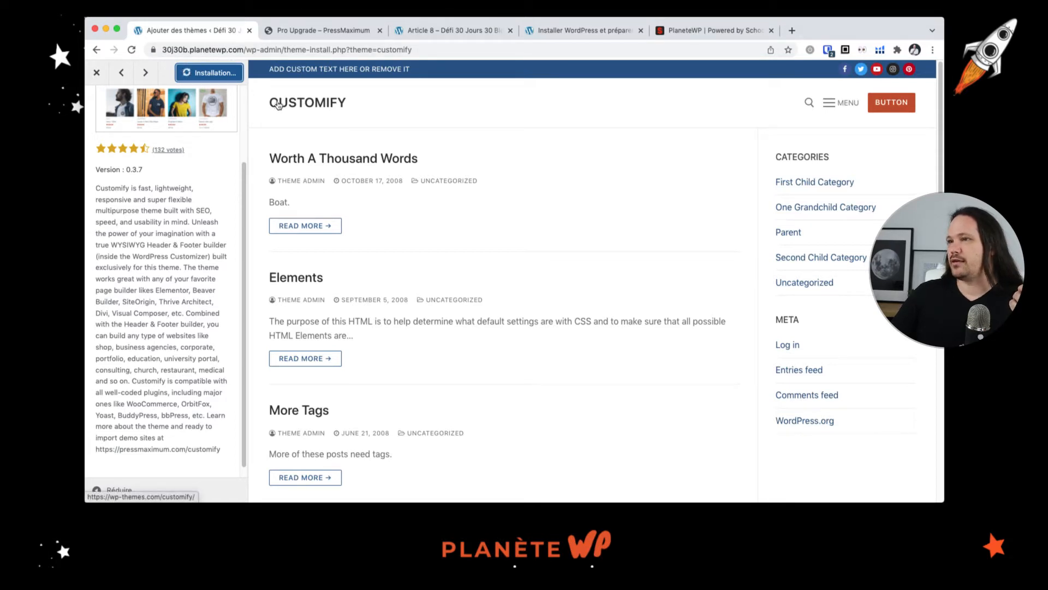
left_click(830, 103)
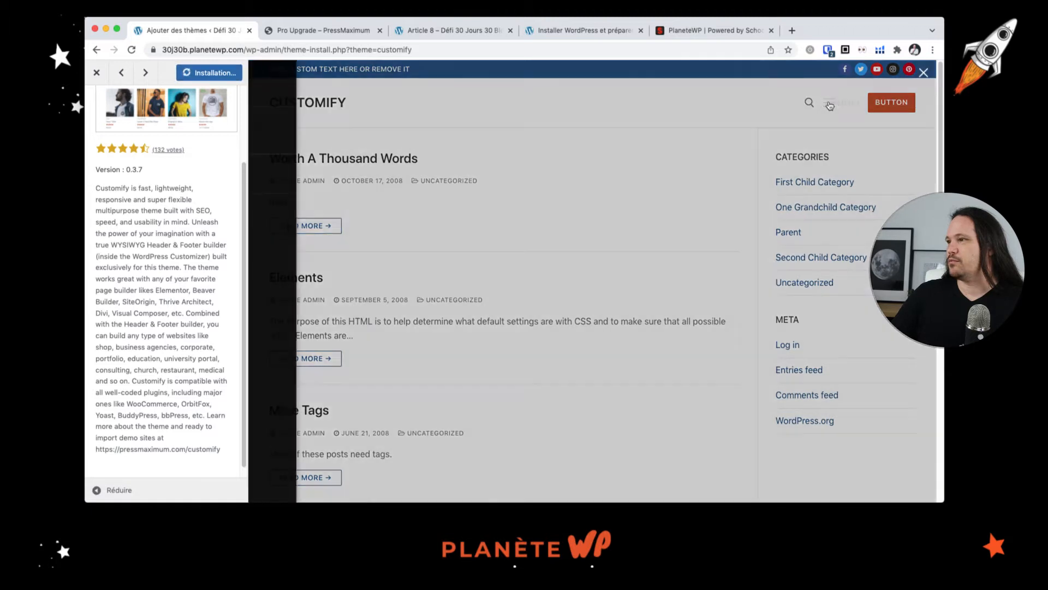
left_click(923, 73)
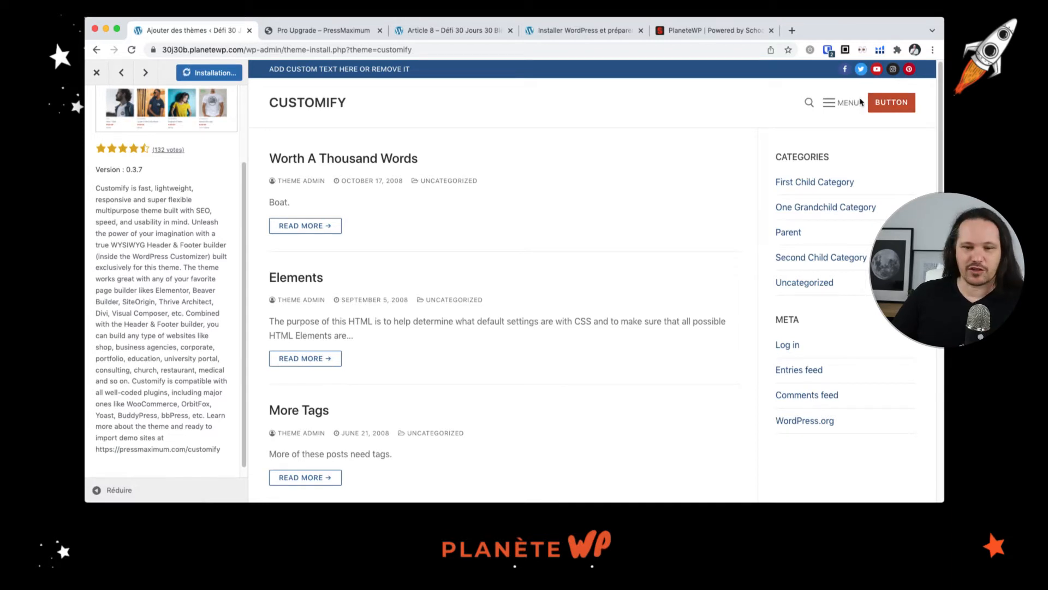
scroll(481, 235, "down", 10)
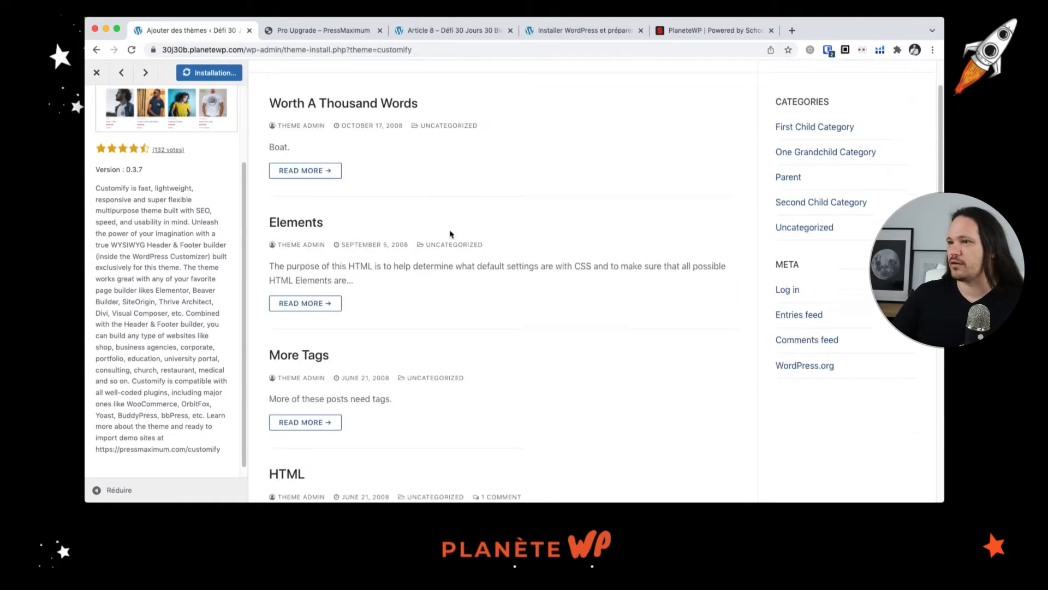
scroll(445, 240, "down", 3)
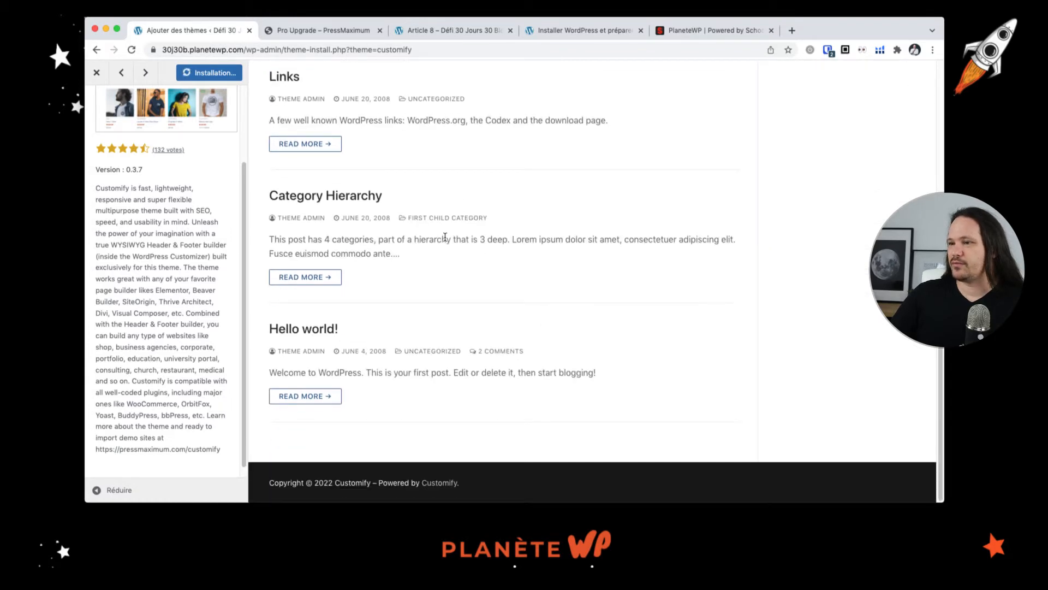
scroll(453, 229, "up", 15)
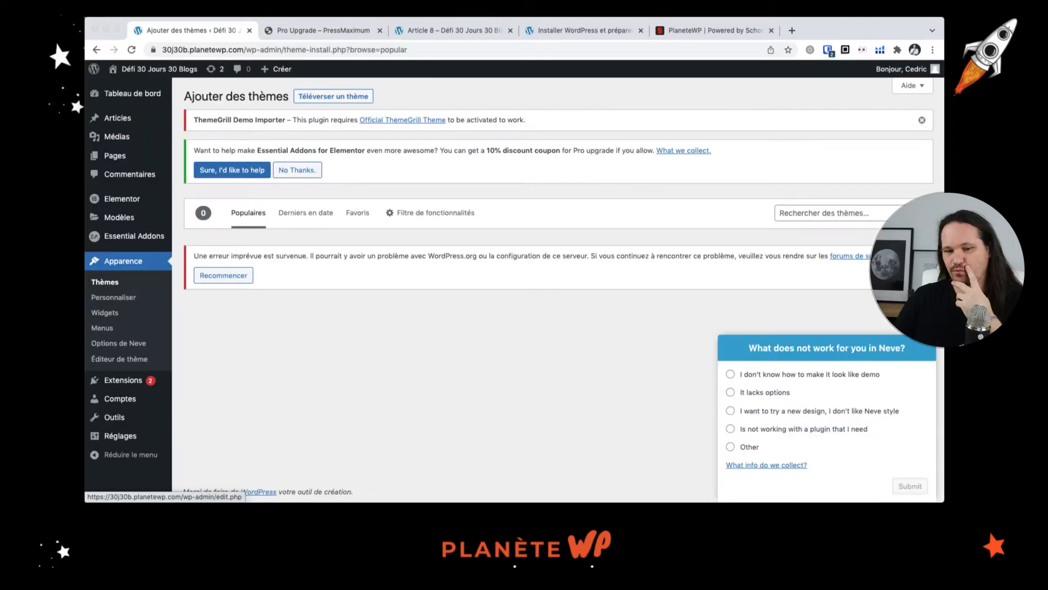
left_click(27, 348)
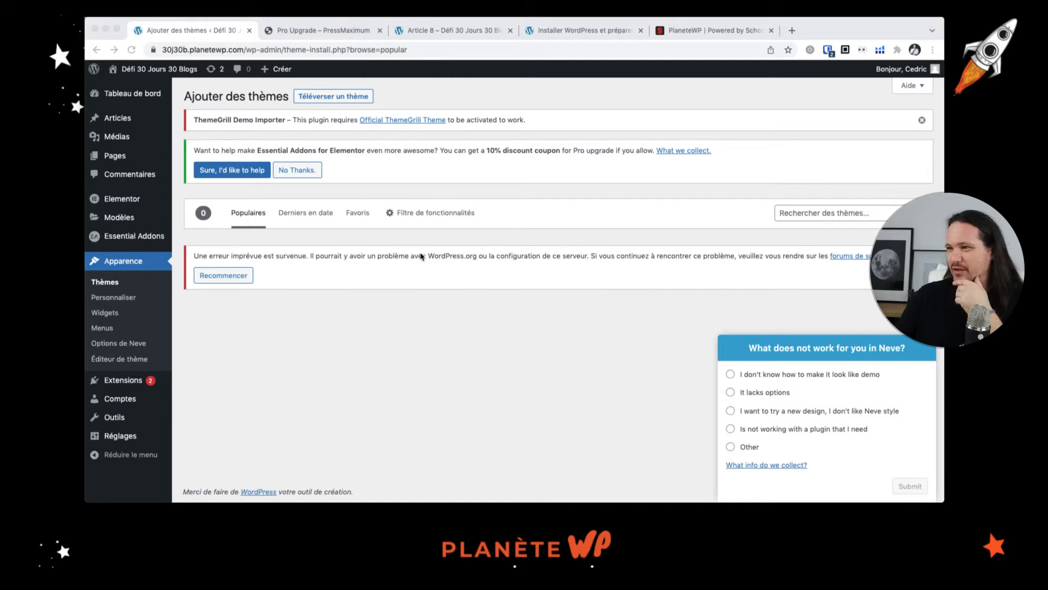
left_click(542, 251)
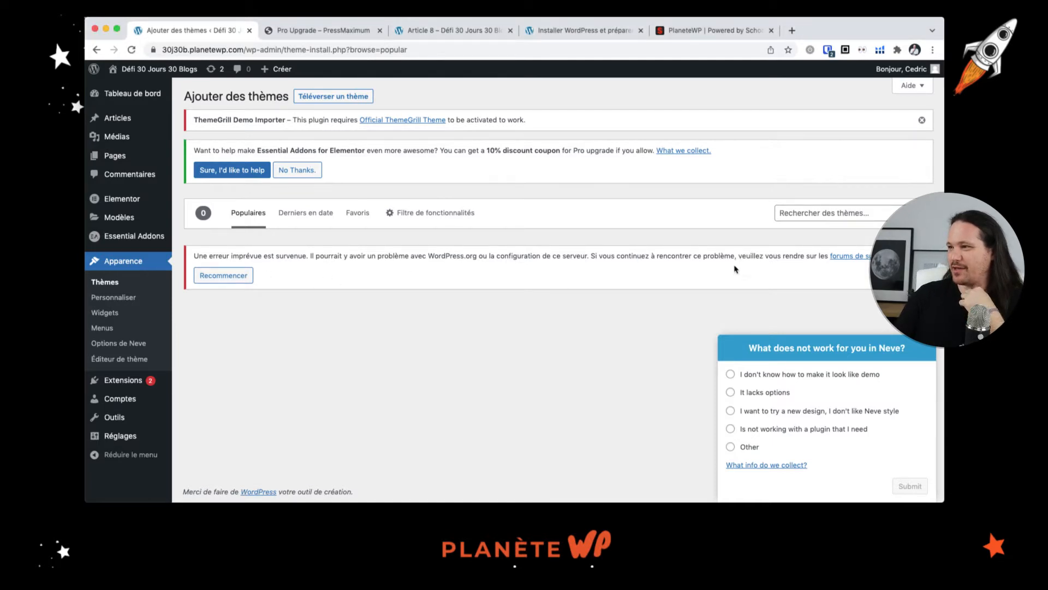
left_click_drag(443, 284, 208, 248)
left_click(363, 273)
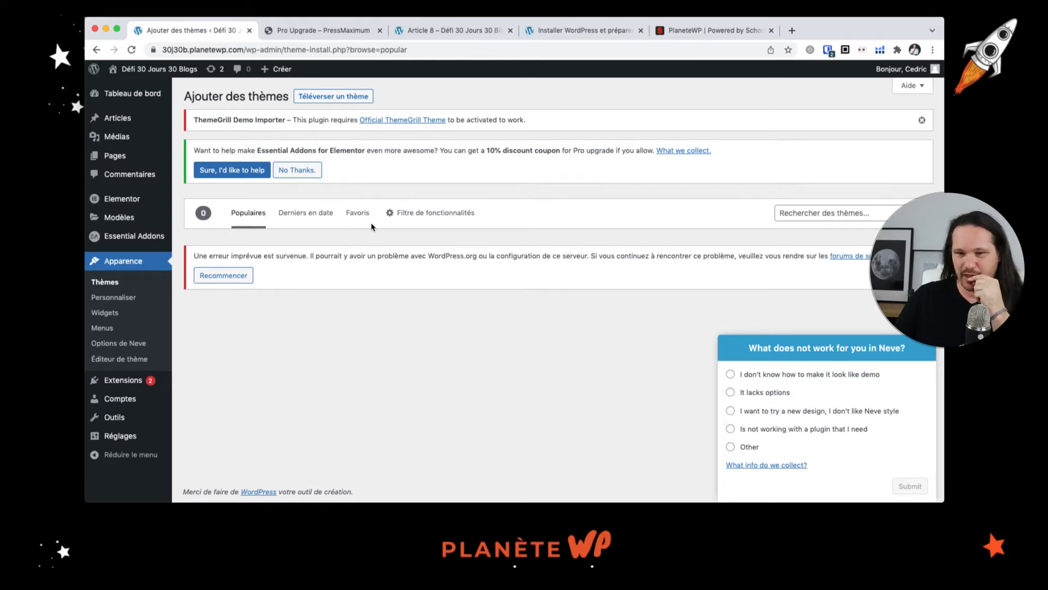
left_click(336, 34)
left_click(190, 34)
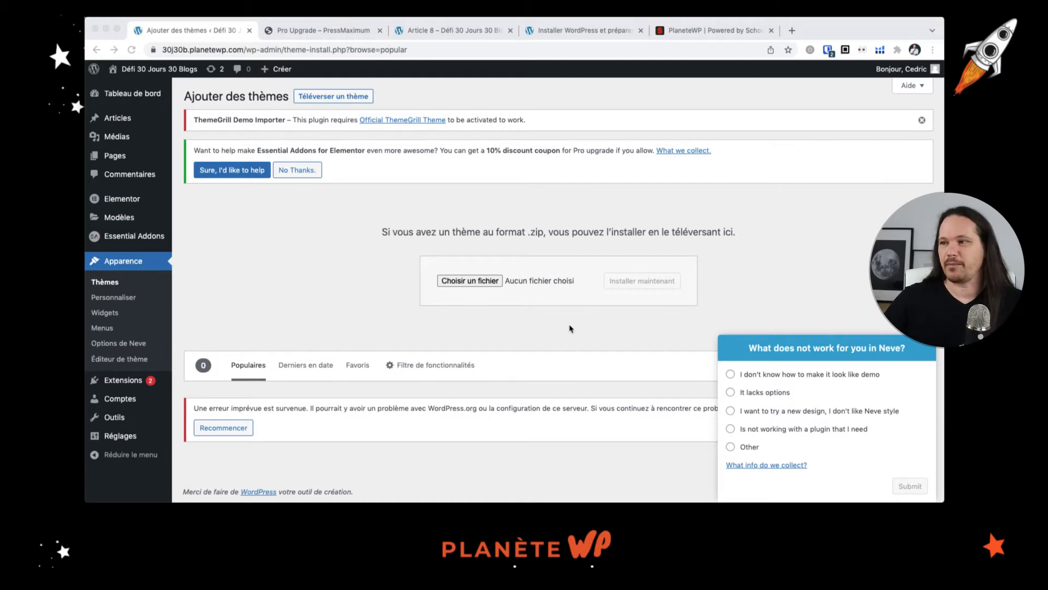
Step: Upload the customify.0.3.7.zip archive as a theme and install it on the WordPress site
left_click(476, 282)
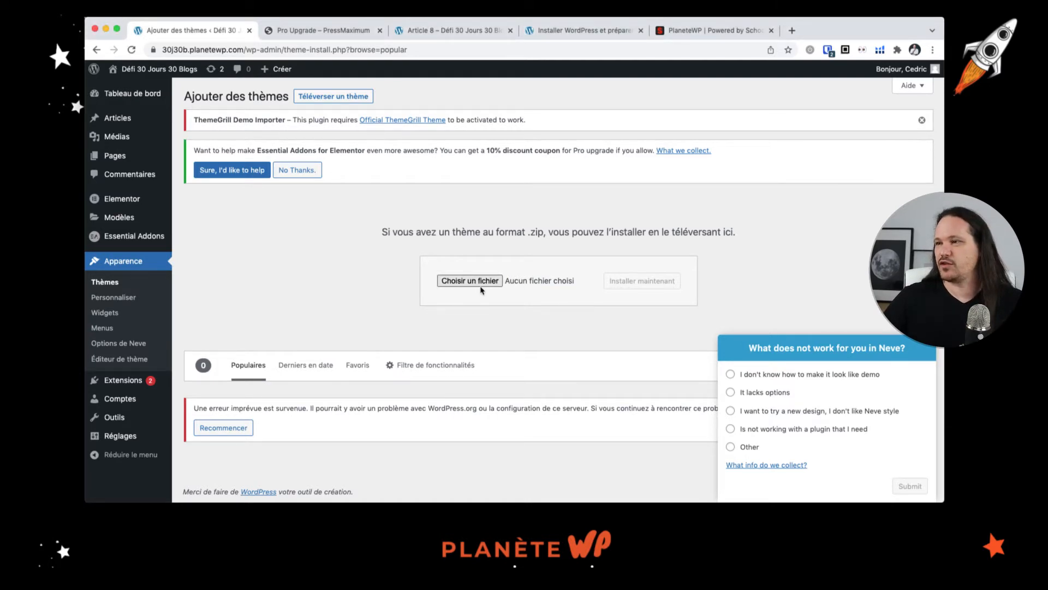
left_click(484, 284)
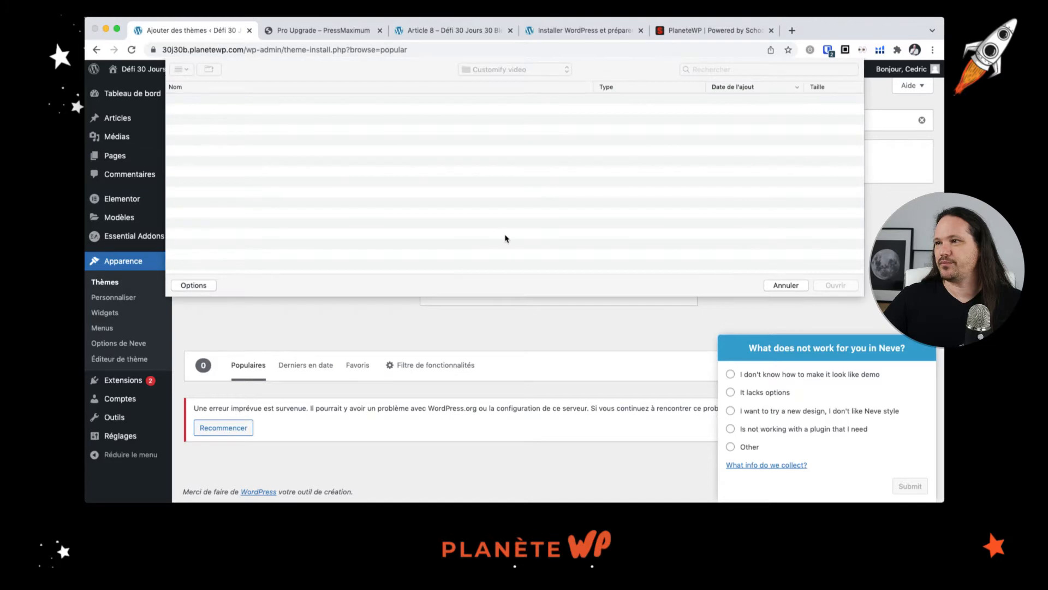
left_click(835, 285)
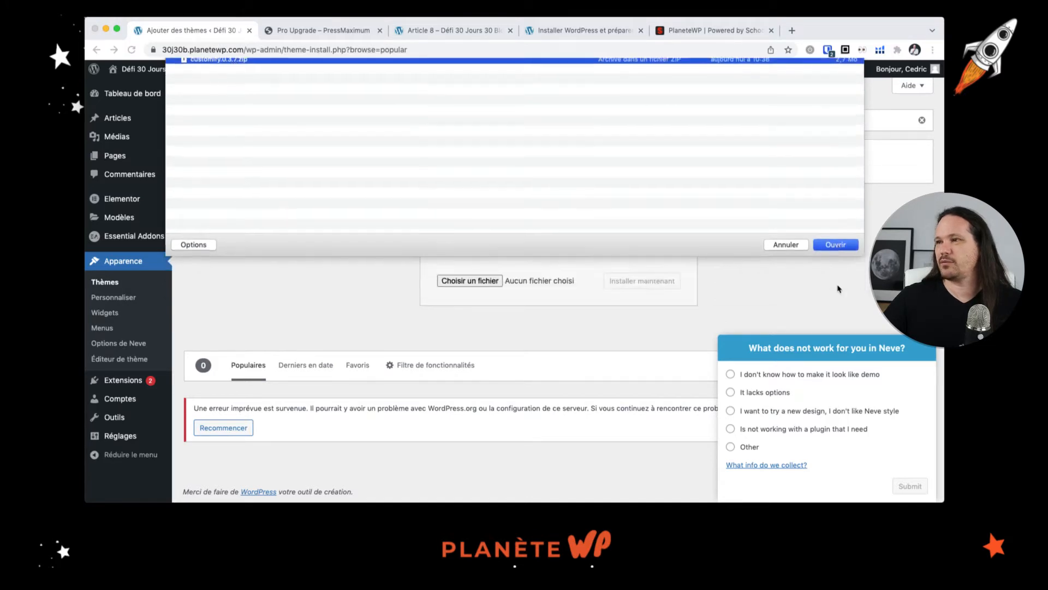
left_click(662, 283)
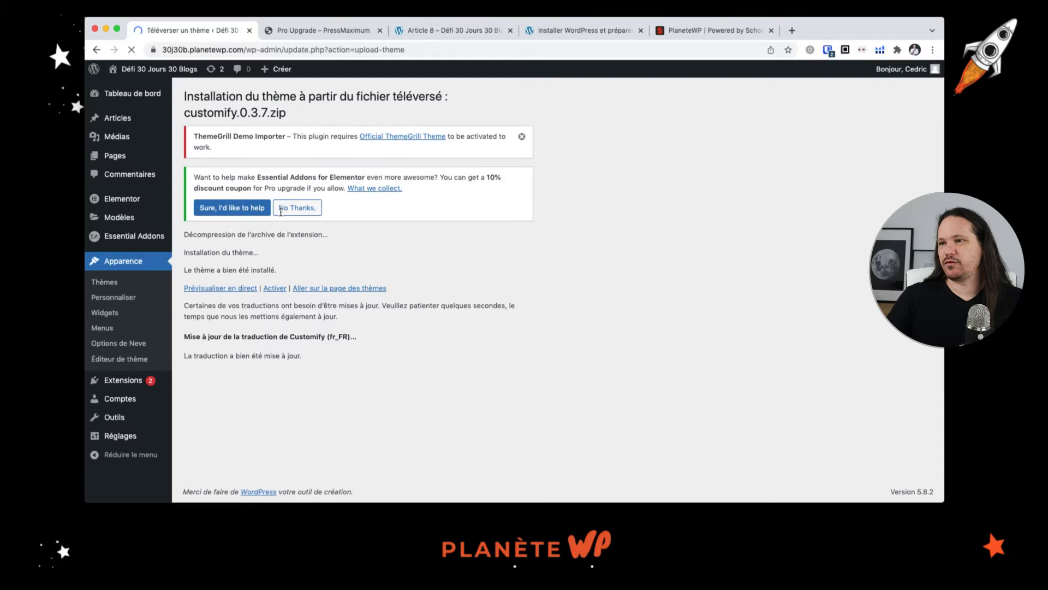
Step: Read through the installation report and activate the uploaded Customify theme
left_click_drag(241, 270, 267, 271)
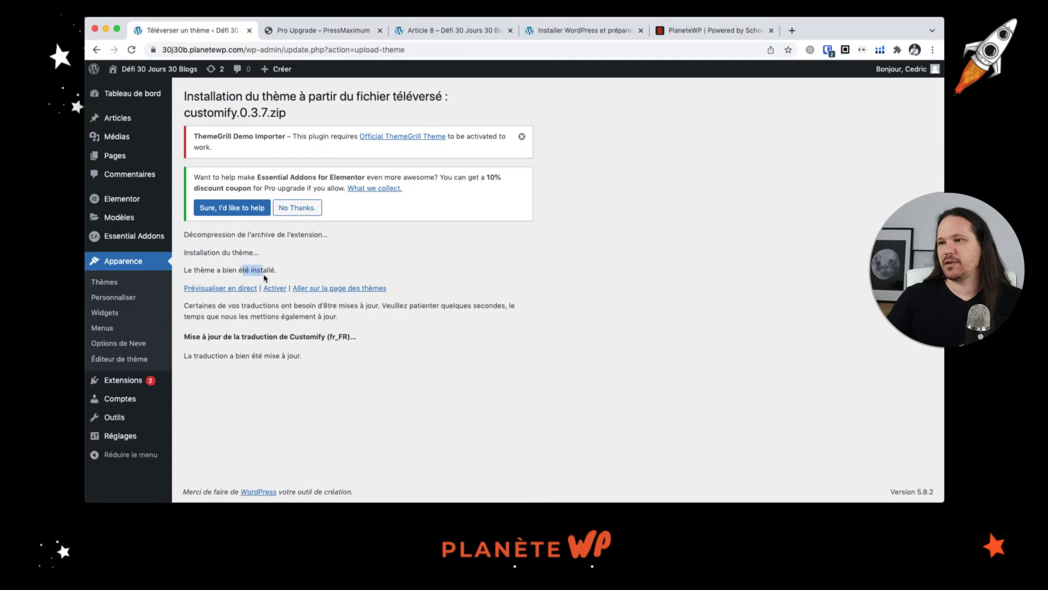
left_click_drag(232, 307, 351, 382)
left_click(351, 383)
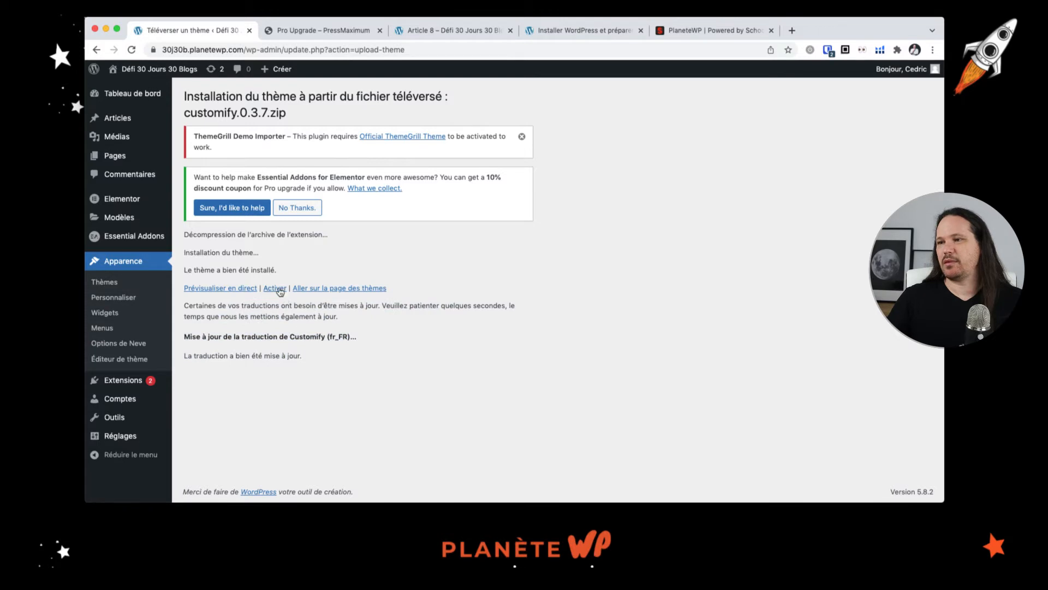
left_click(280, 290)
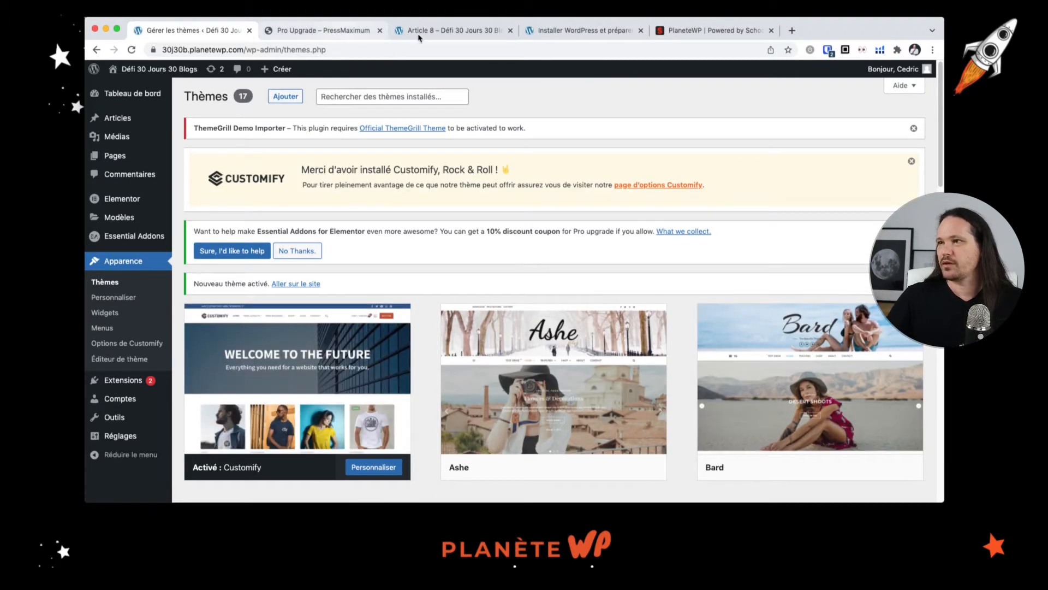
Step: Reload the Article 8 post on the site and review its content, comment form and footer under Customify
left_click(393, 31)
left_click(131, 50)
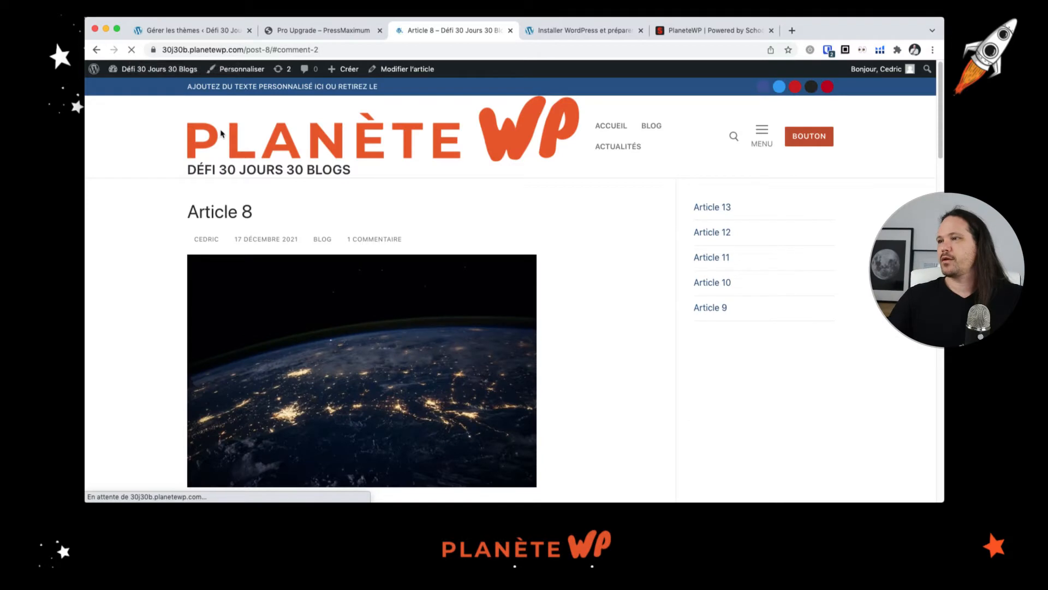
scroll(585, 204, "down", 12)
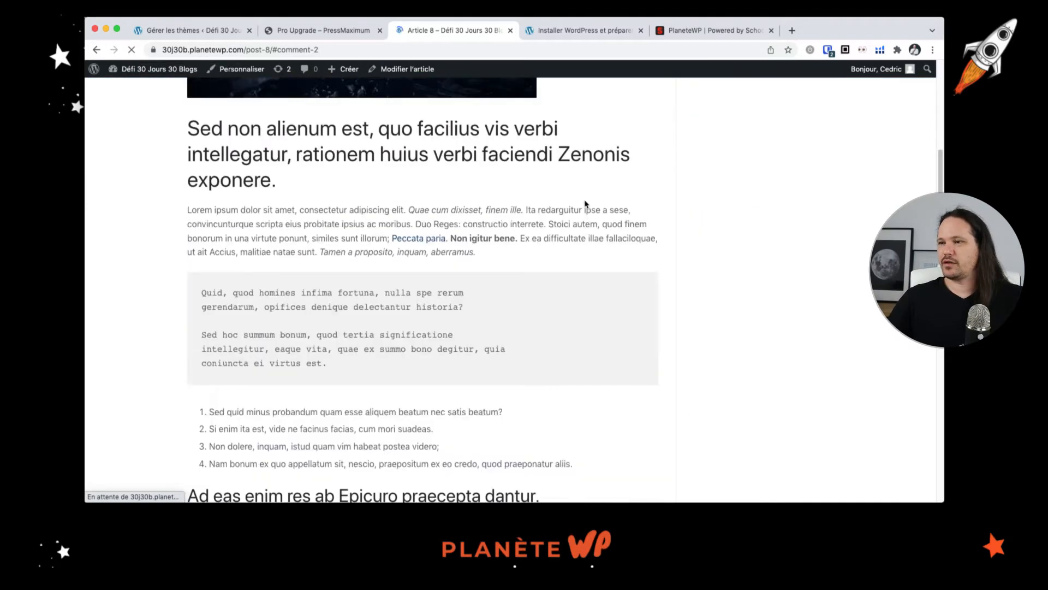
scroll(584, 204, "down", 10)
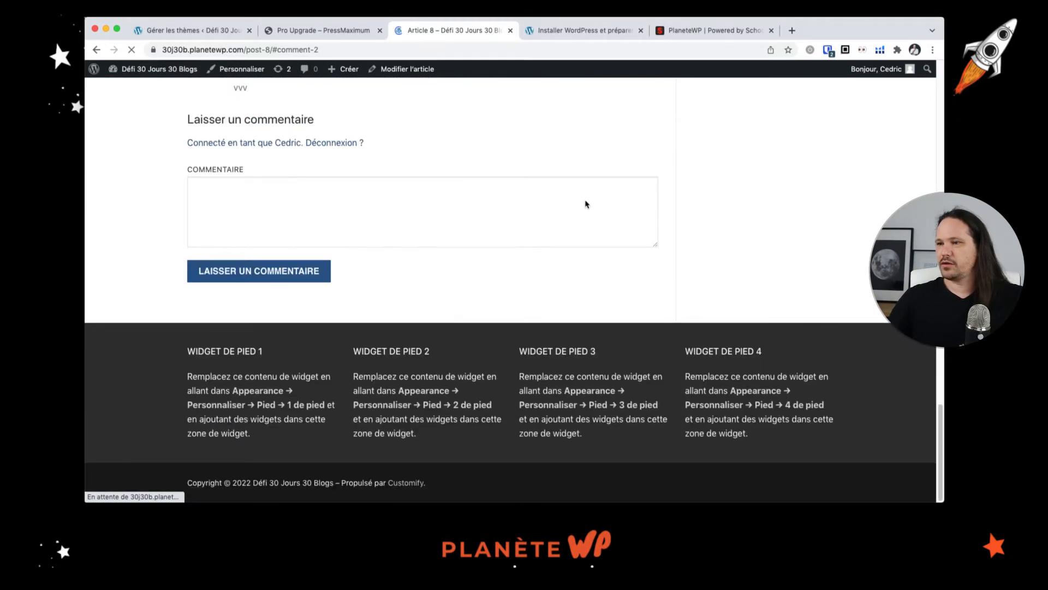
scroll(585, 205, "up", 10)
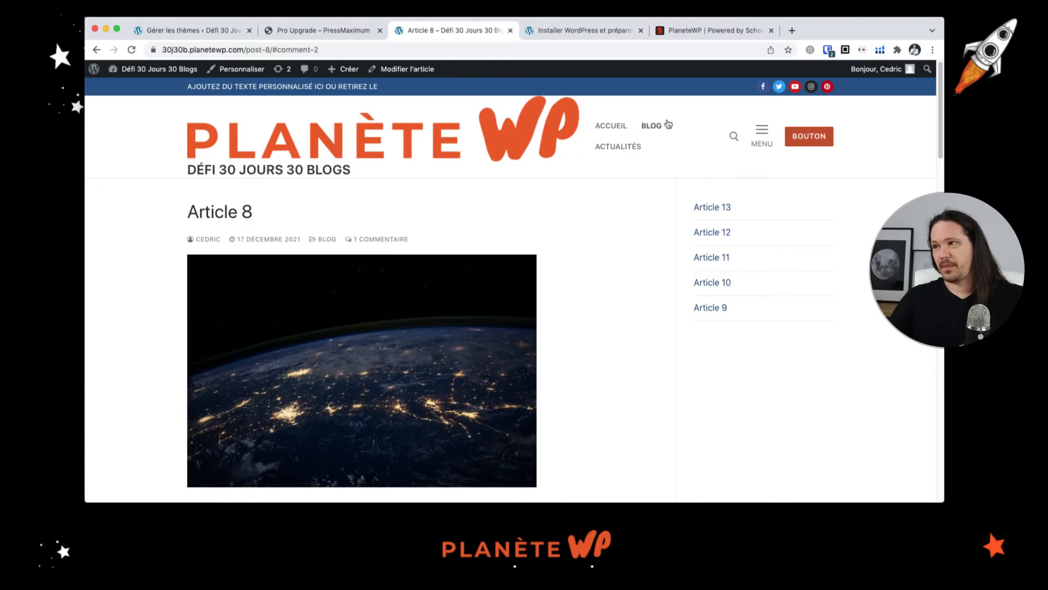
Step: Open and close the site header's slide-out menu on the Article 8 page, and skim the post again
left_click(760, 134)
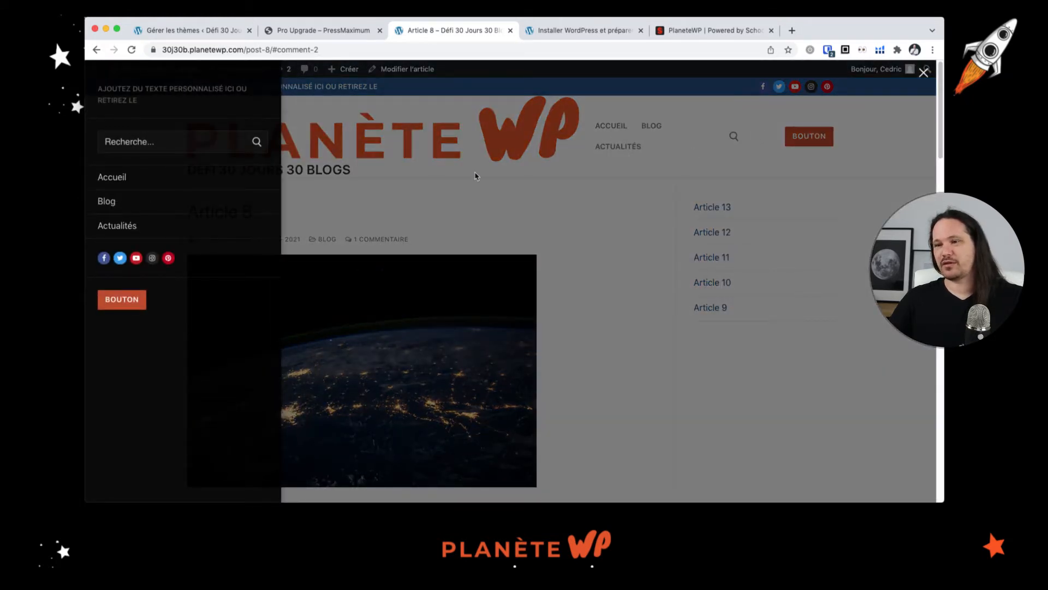
left_click(644, 219)
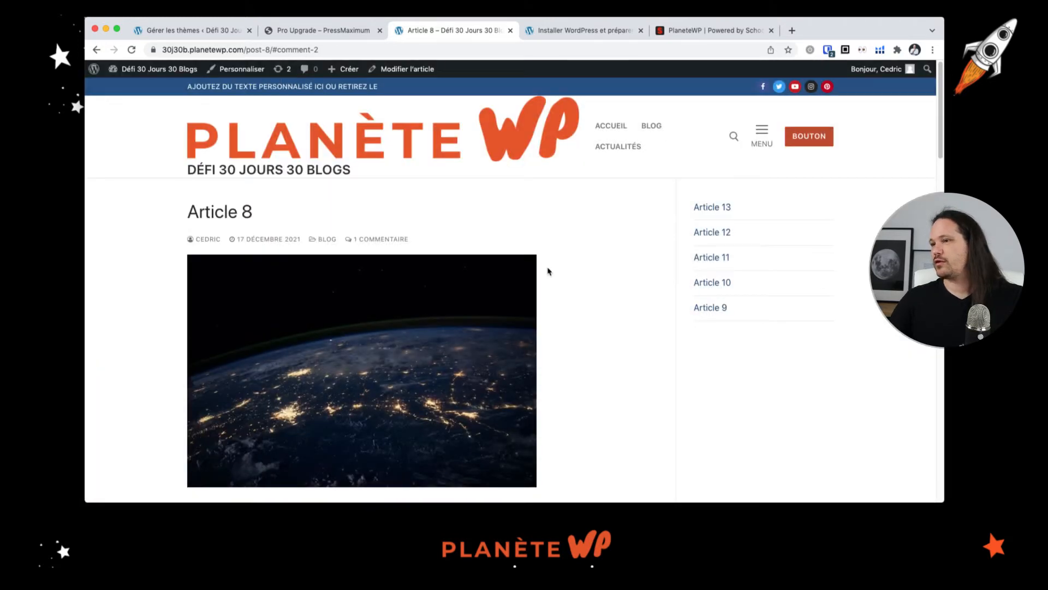
scroll(548, 272, "down", 10)
scroll(548, 279, "up", 10)
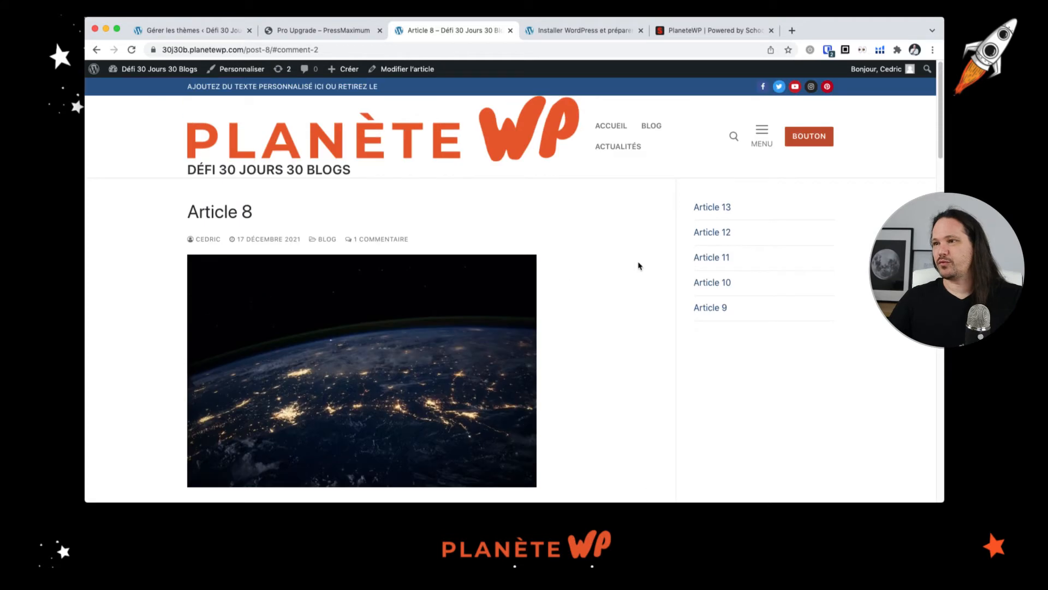
Step: Open the Customify options page in the WordPress admin and review its customization links and Pro module list
left_click(197, 32)
mouse_move(156, 218)
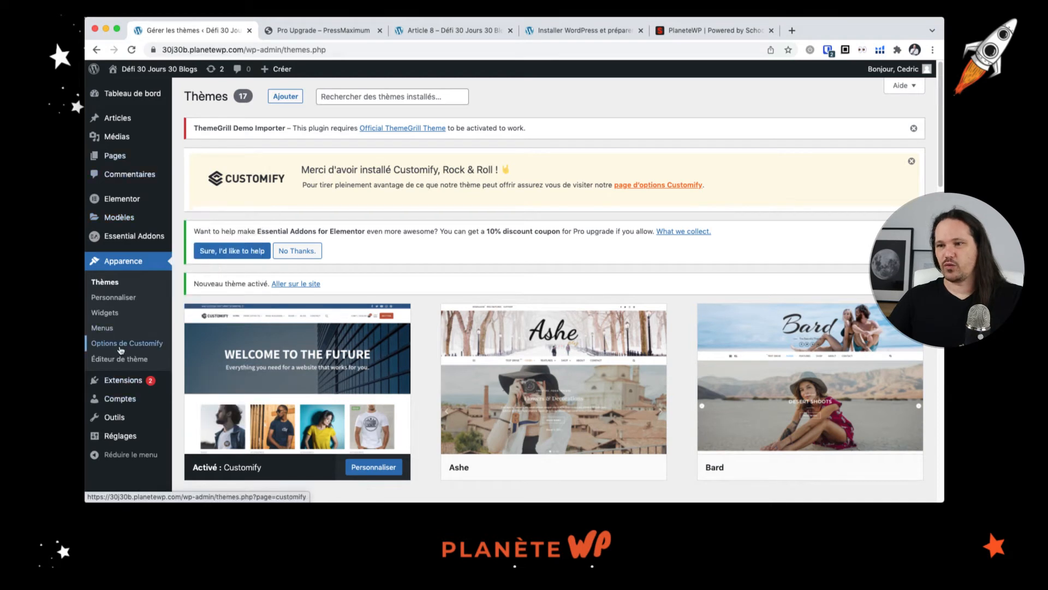
left_click(137, 345)
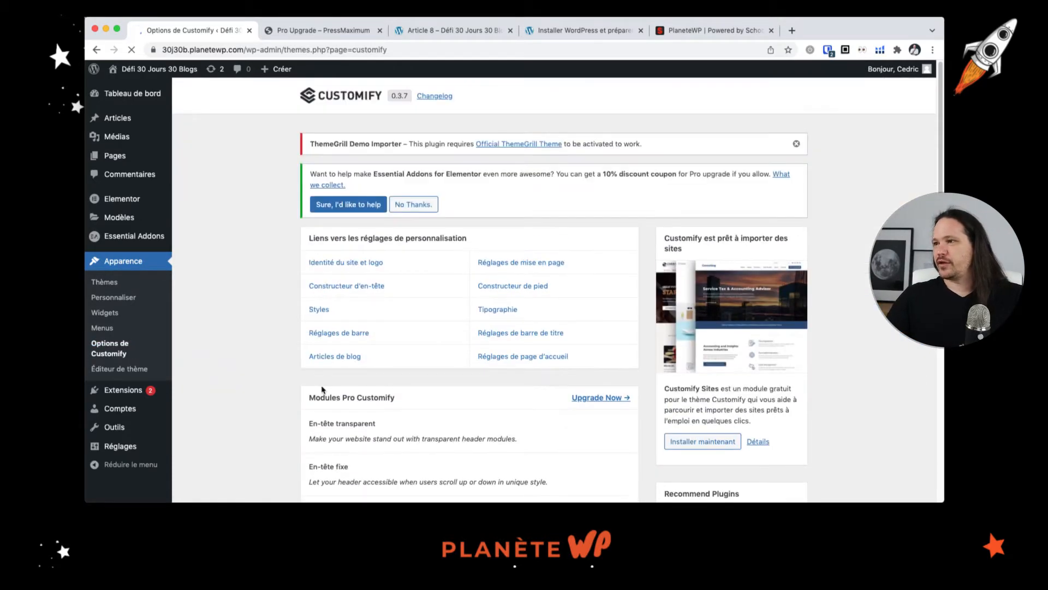
scroll(344, 426, "down", 5)
scroll(342, 388, "down", 10)
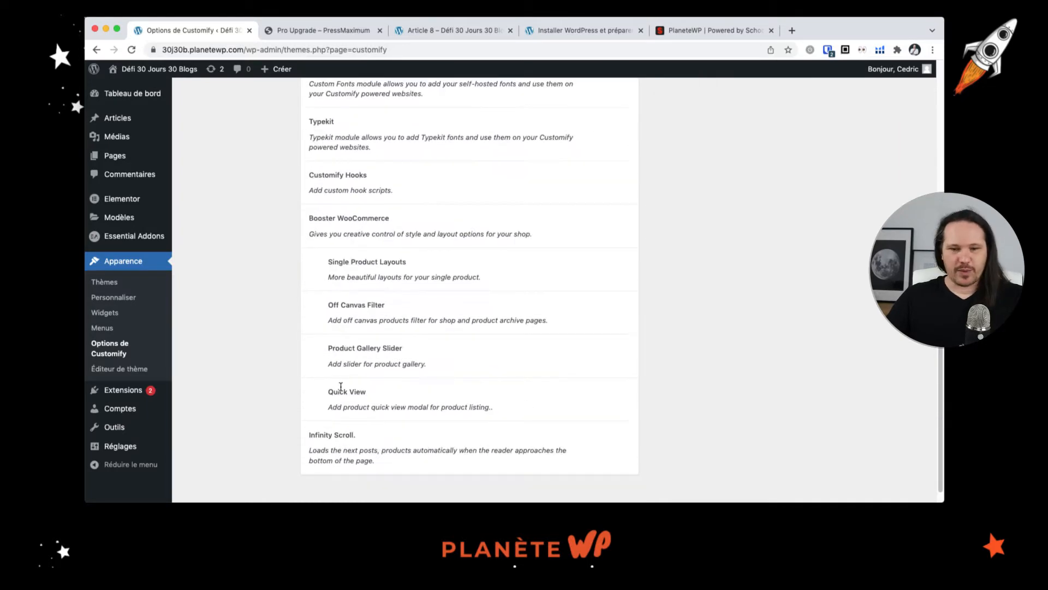
scroll(340, 386, "down", 1)
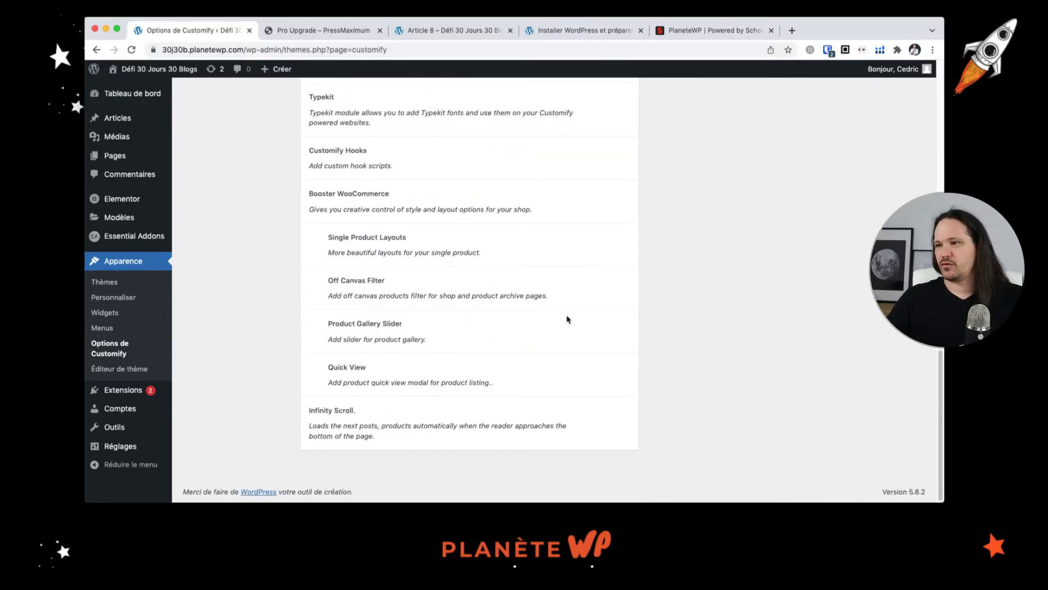
scroll(552, 317, "up", 15)
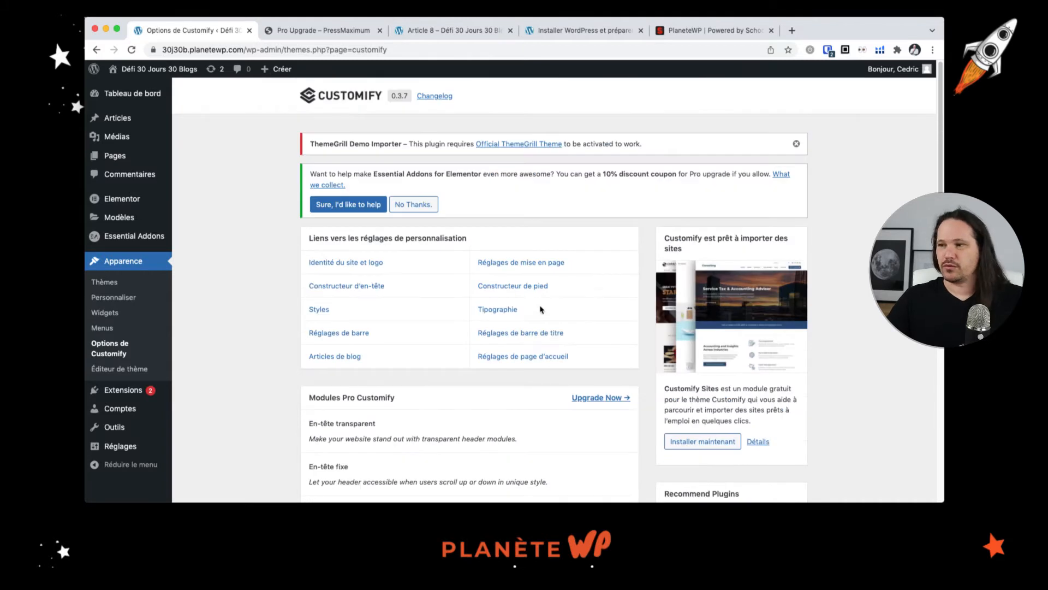
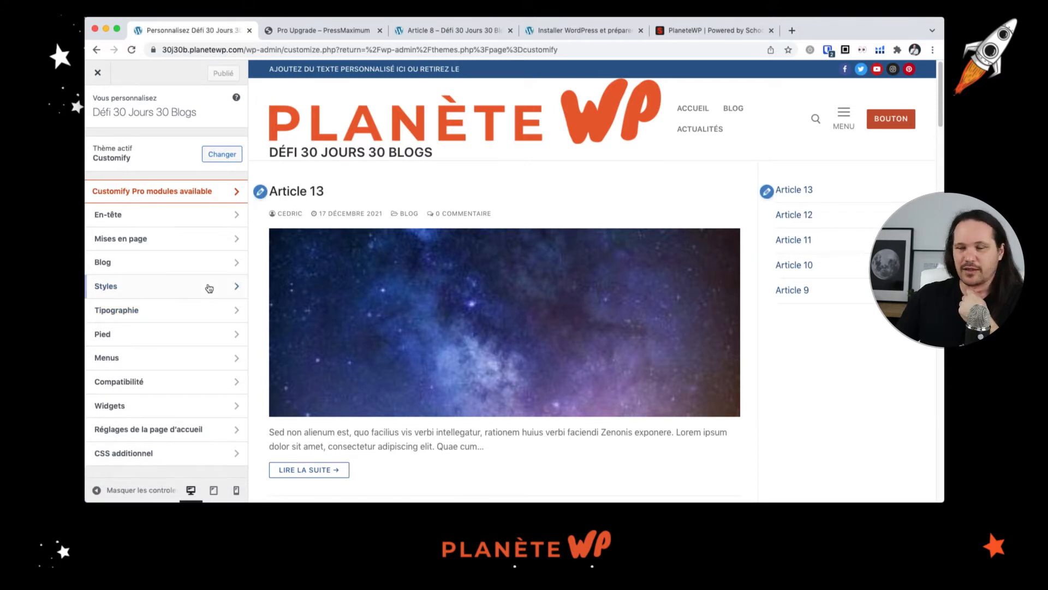
Step: Open the En-tête customization section and review its header elements, builder rows and Pro header options
left_click(174, 219)
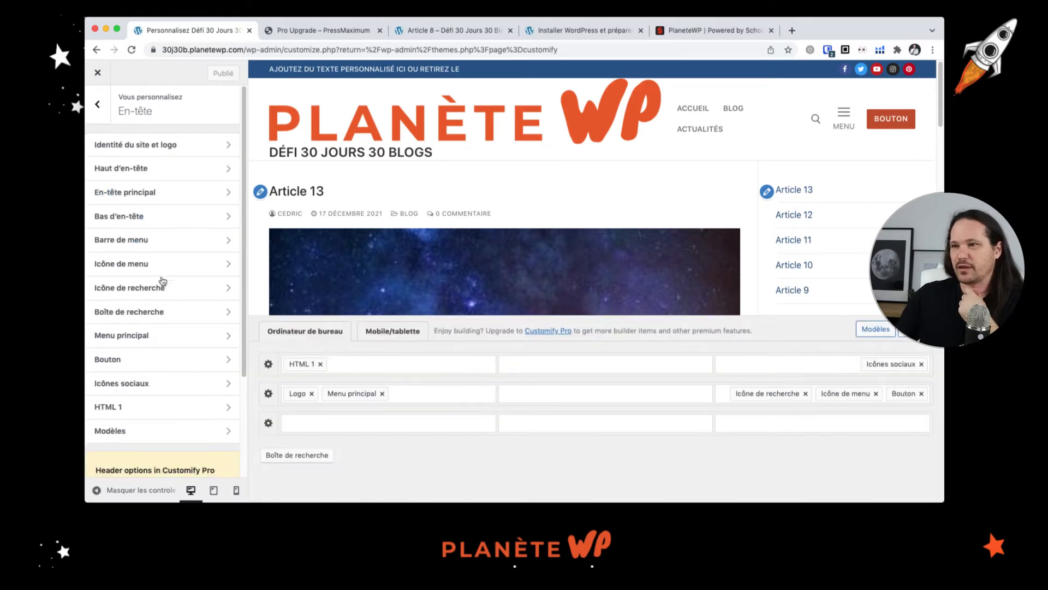
scroll(162, 308, "down", 3)
scroll(162, 308, "up", 3)
scroll(162, 308, "down", 3)
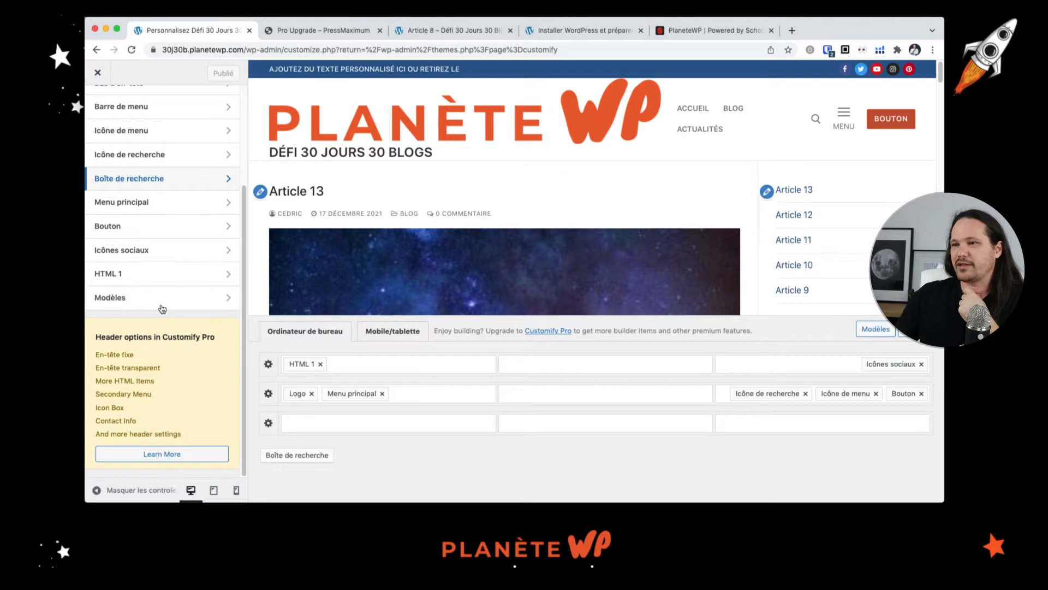
scroll(162, 308, "up", 3)
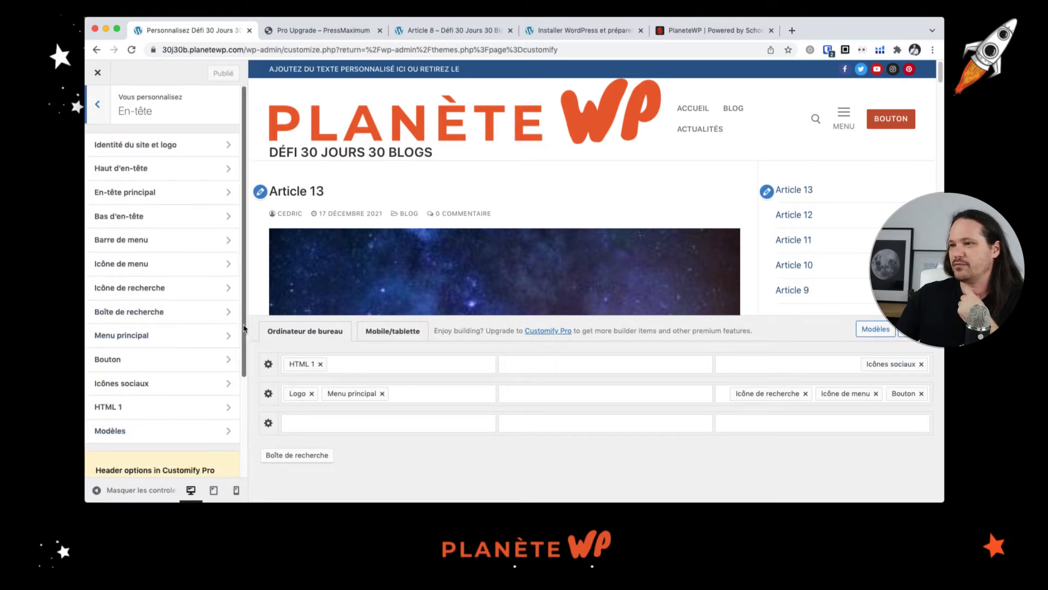
scroll(171, 298, "down", 1)
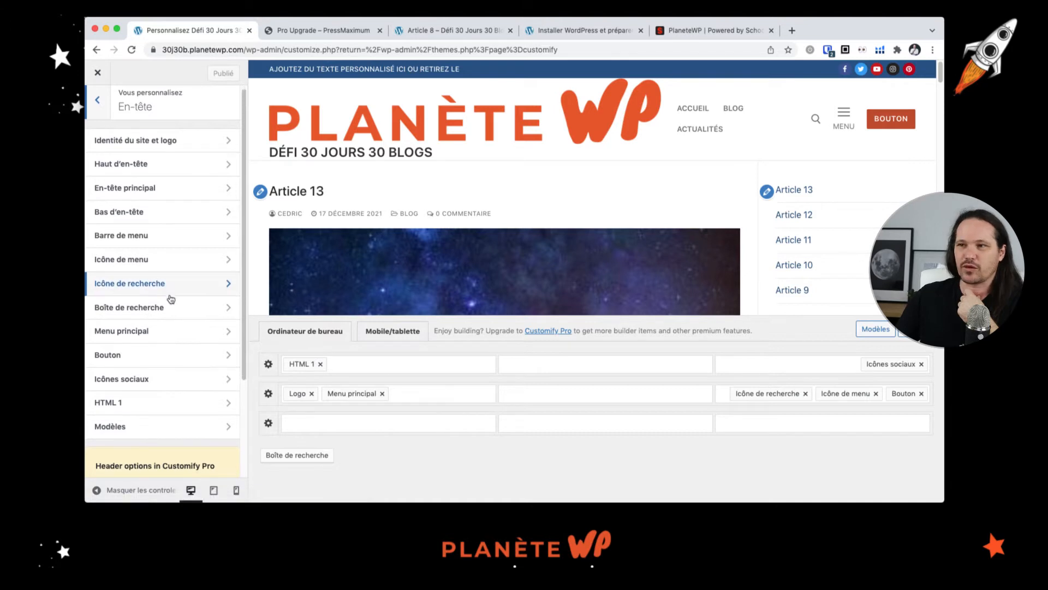
scroll(171, 299, "down", 5)
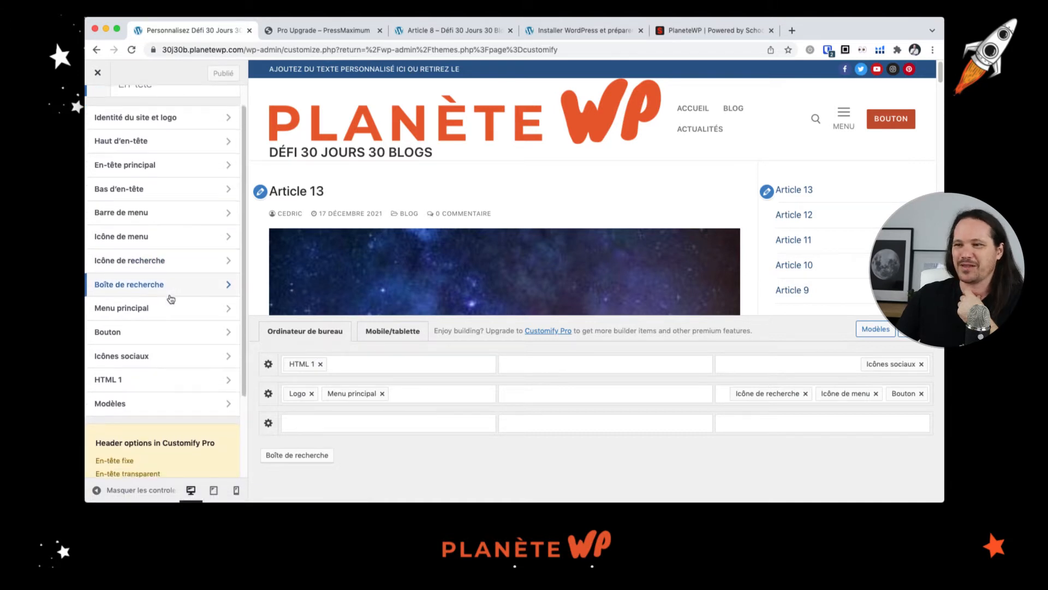
scroll(171, 299, "up", 6)
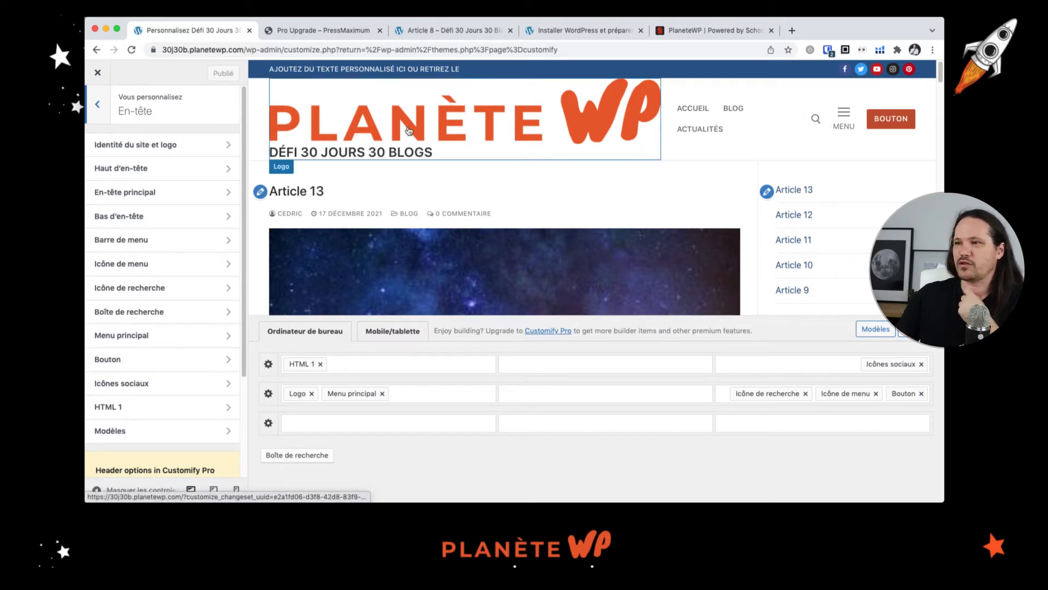
Step: Remove Icône de menu and Bouton from the main header row and move Menu principal beside Icône de recherche
left_click(876, 393)
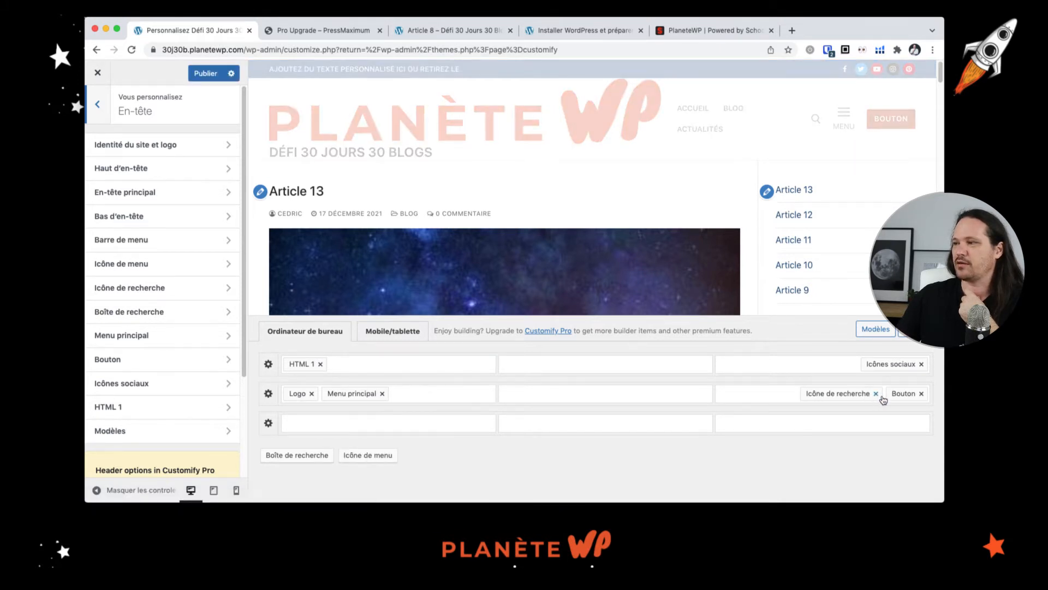
left_click(921, 394)
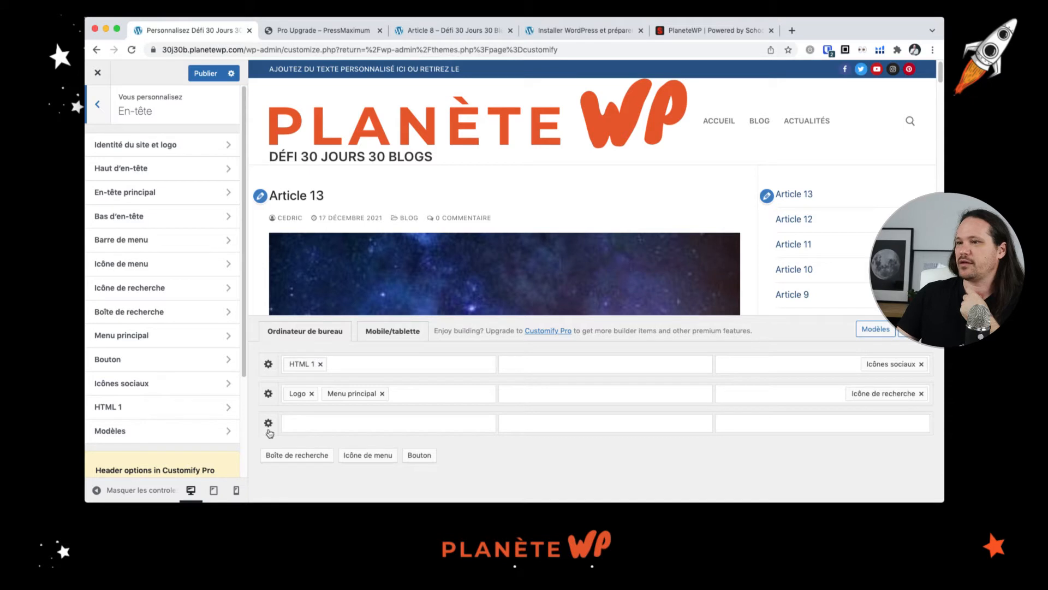
left_click_drag(352, 397, 772, 399)
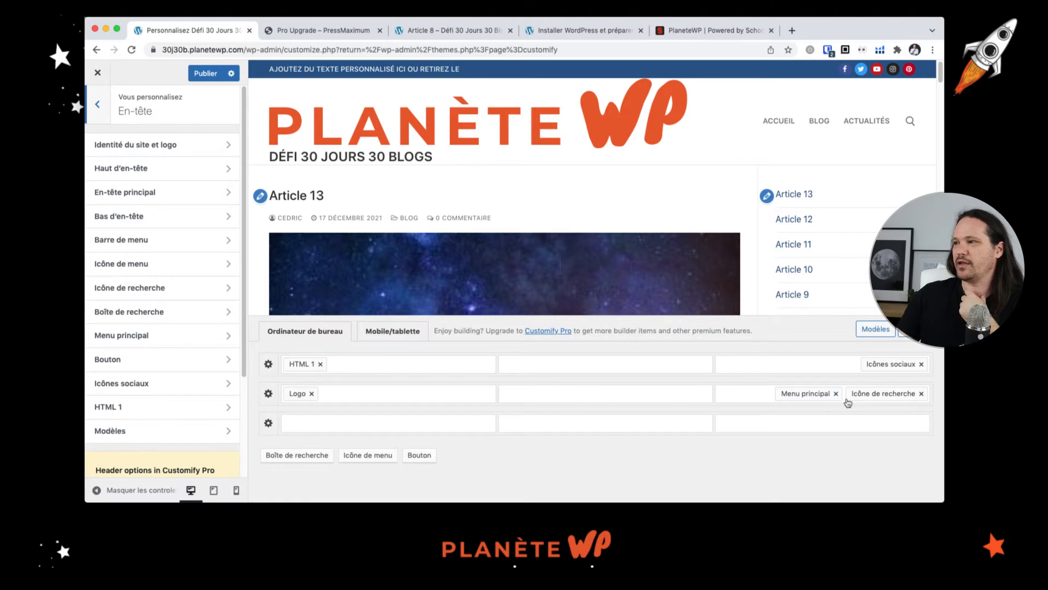
Step: Empty the Haut d'en-tête row by removing HTML 1 and Icônes sociaux, and return to the header settings list
left_click(270, 367)
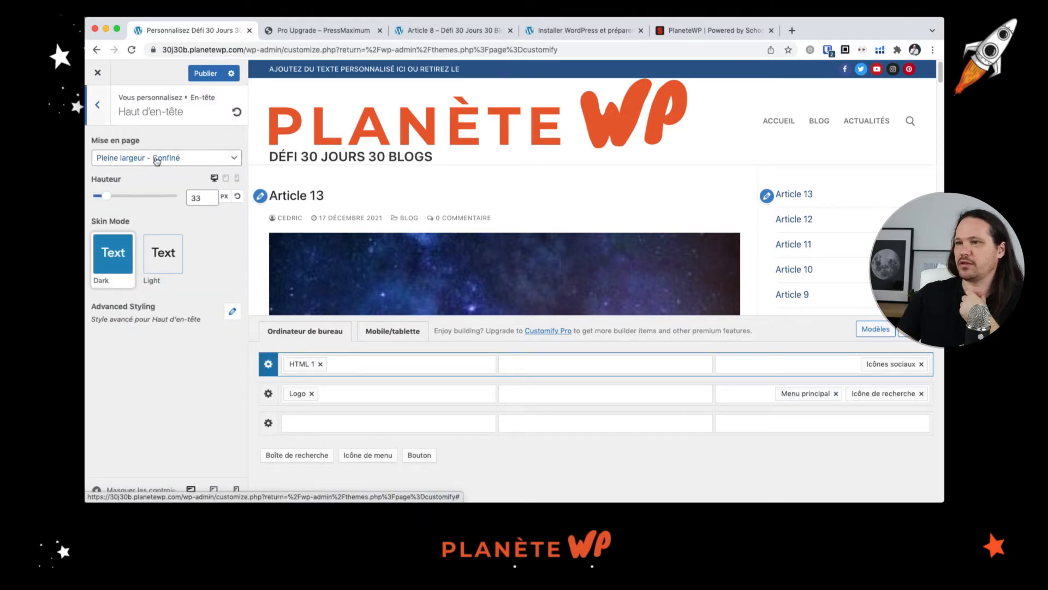
left_click(320, 364)
left_click(922, 364)
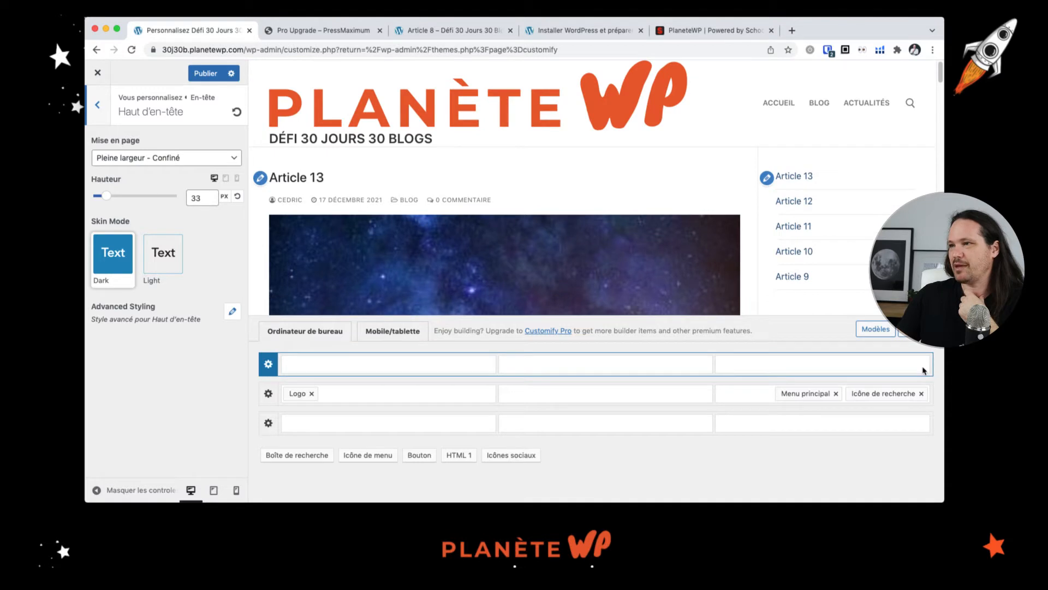
left_click(97, 106)
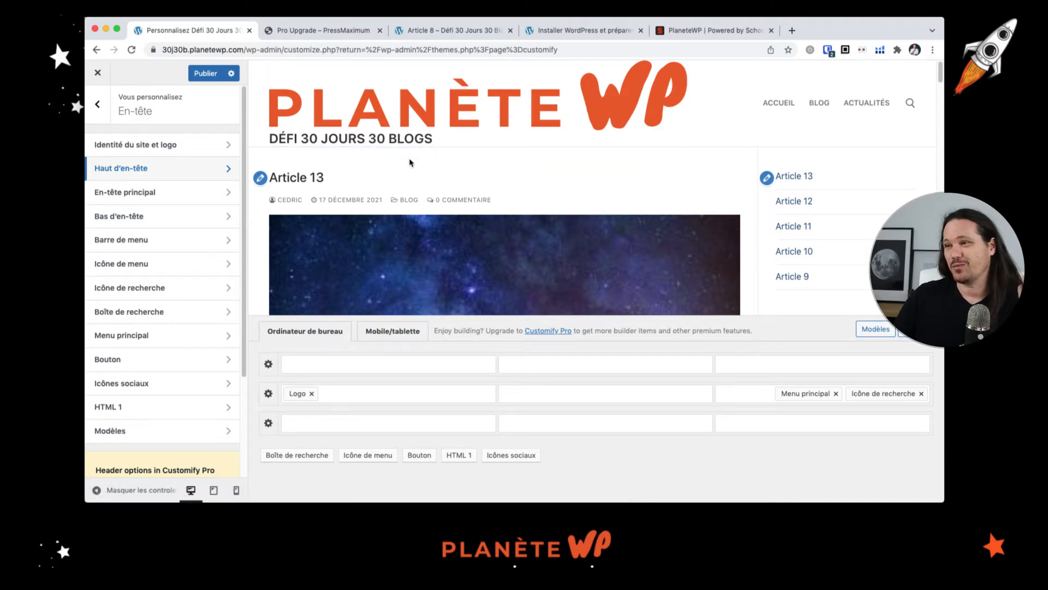
Step: In Identité du site et logo, turn off the site title display and set the logo's maximum width to 165 px
left_click(159, 145)
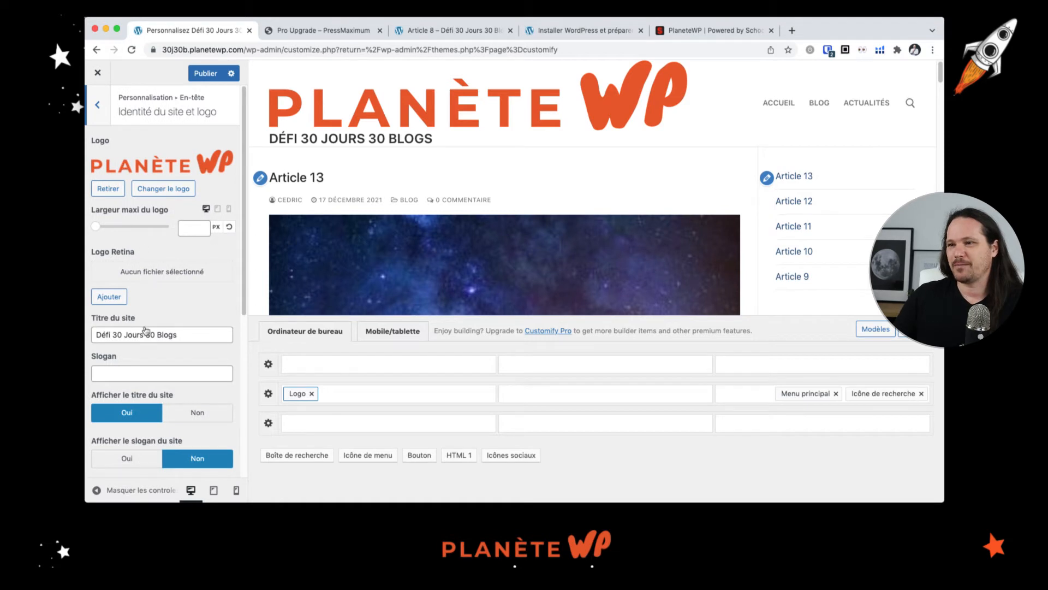
scroll(149, 371, "down", 1)
left_click(190, 379)
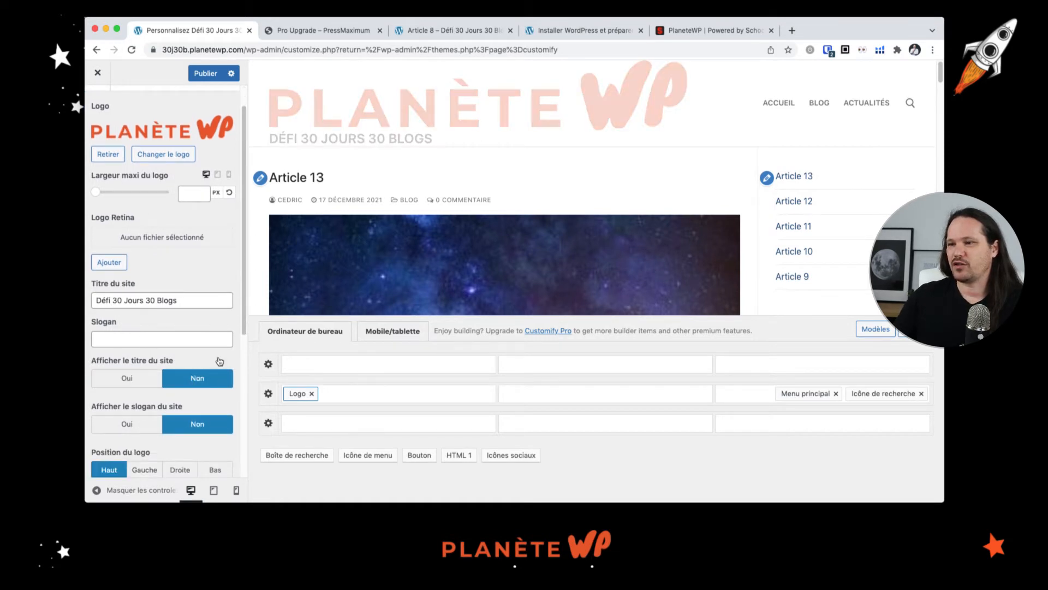
scroll(216, 359, "down", 2)
scroll(177, 411, "down", 1)
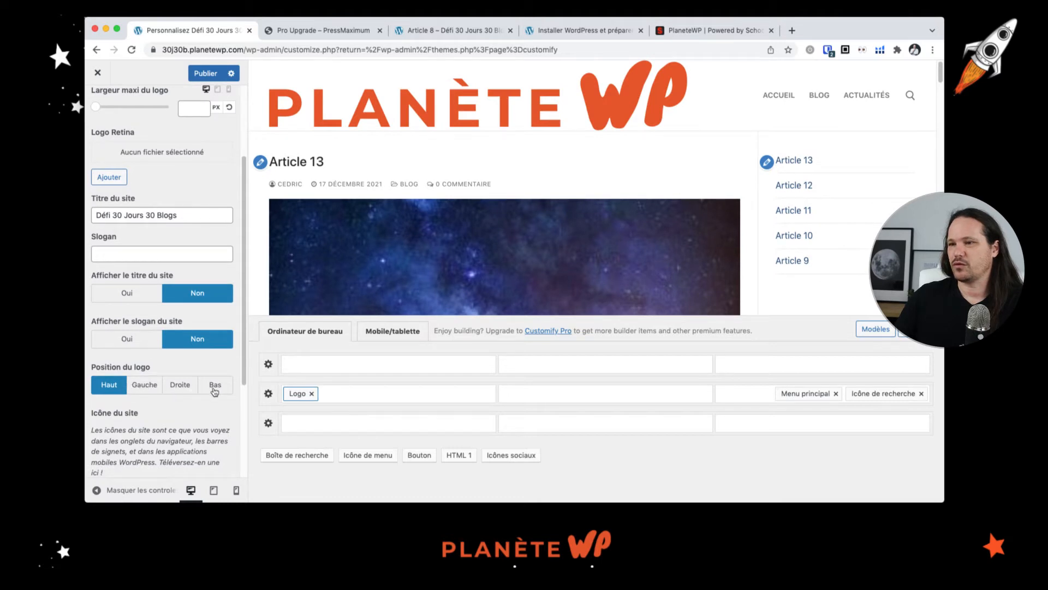
scroll(165, 385, "up", 5)
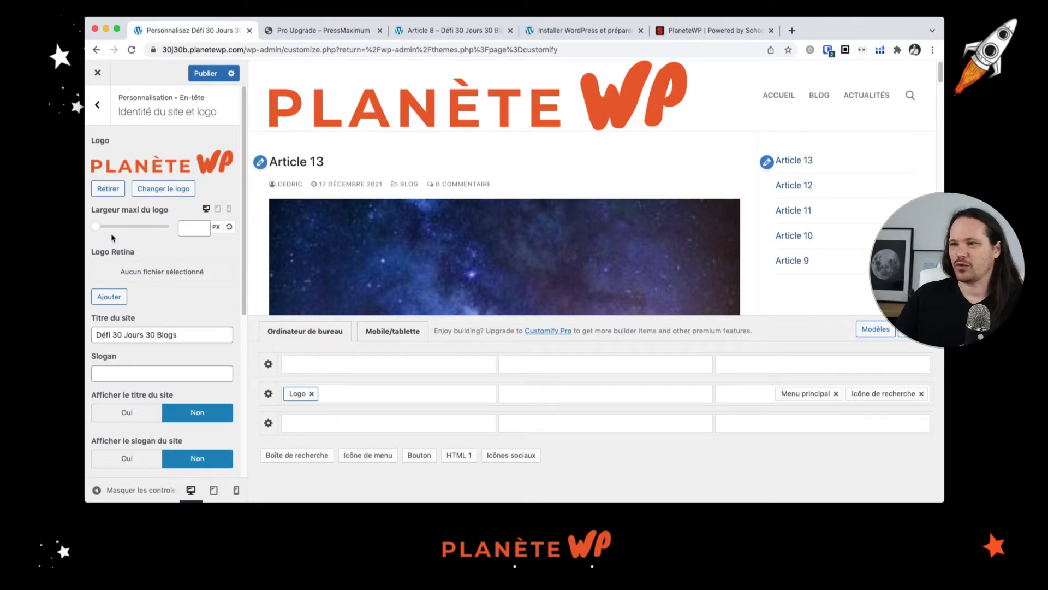
left_click_drag(95, 226, 127, 228)
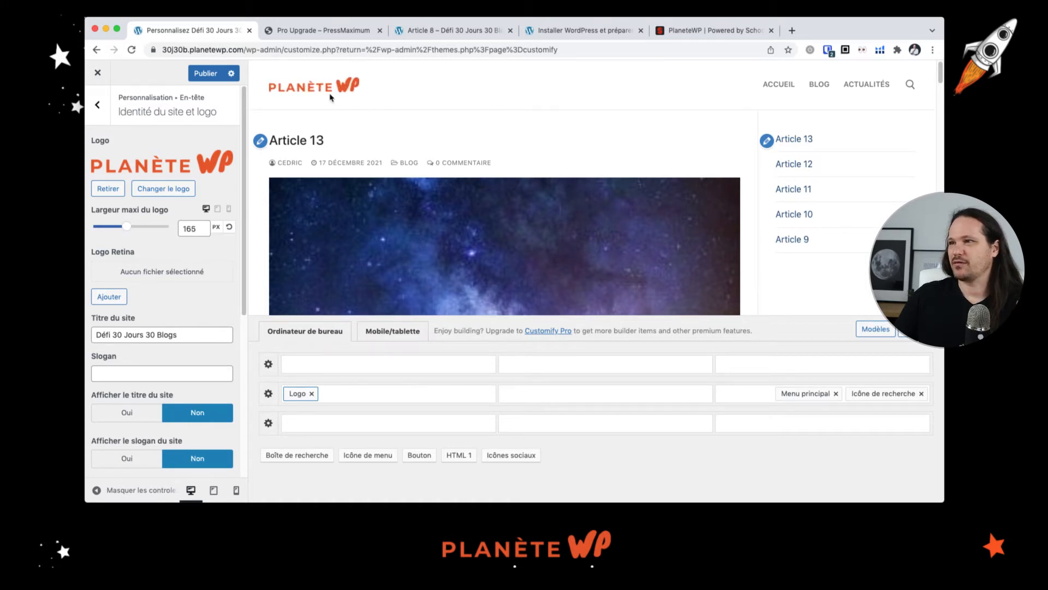
Step: Try the Gauche, Droite and Bas logo positions and set the logo position back to Haut
scroll(206, 305, "down", 3)
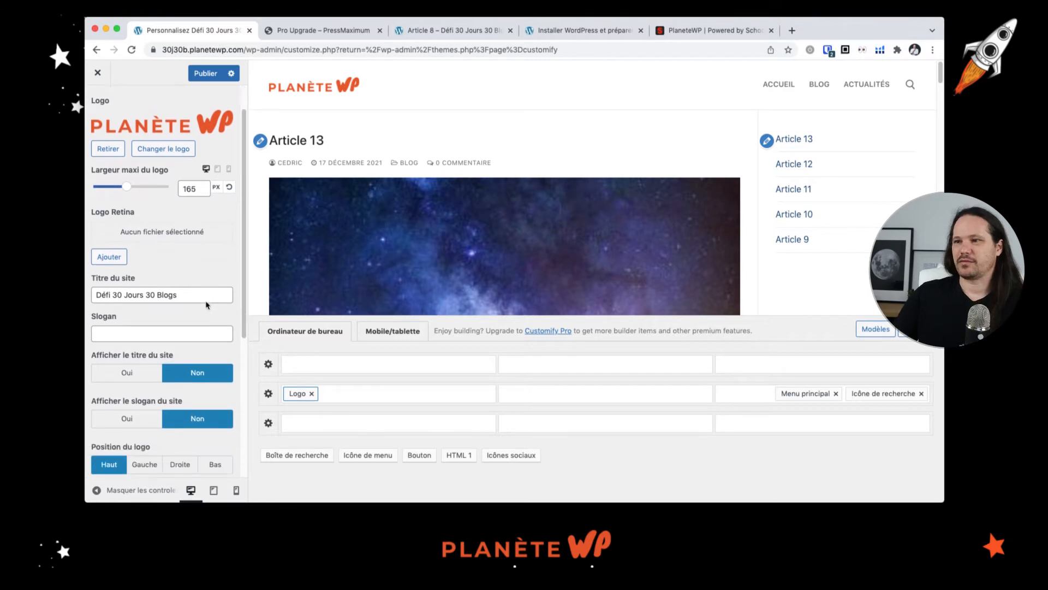
scroll(206, 305, "down", 2)
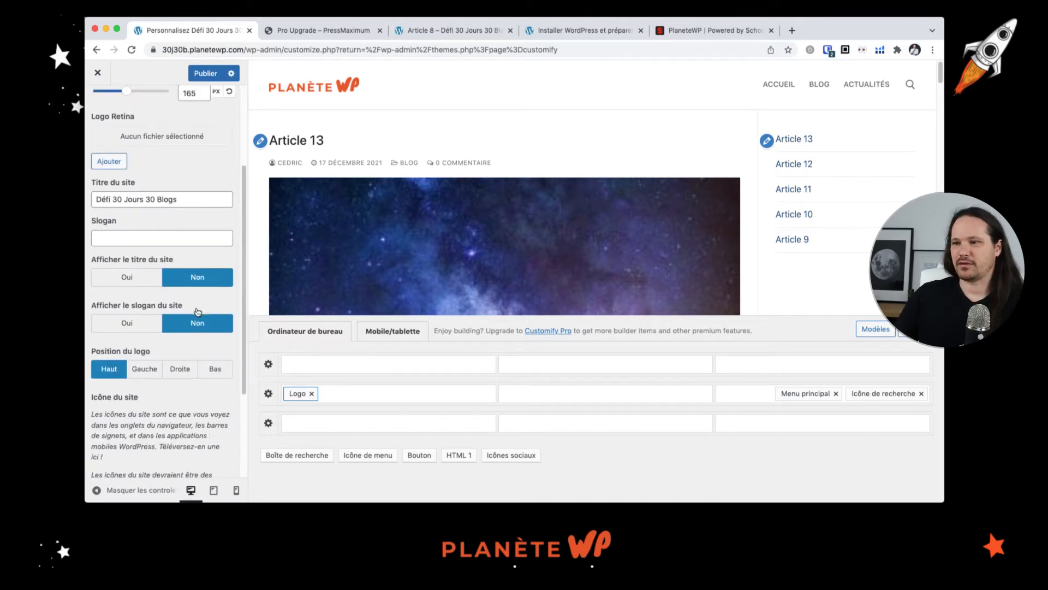
left_click(144, 370)
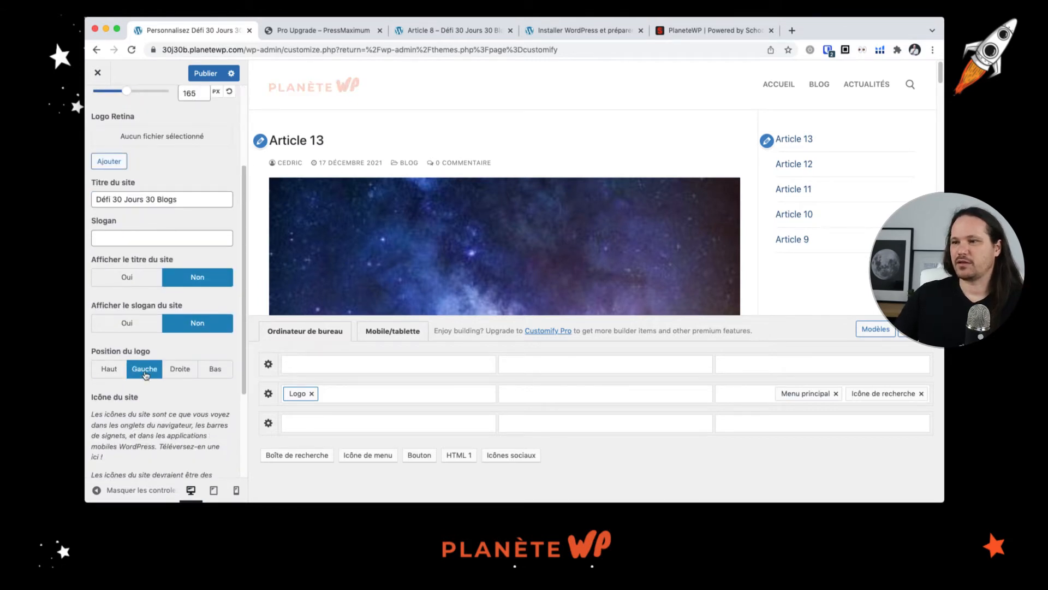
left_click(180, 370)
left_click(220, 371)
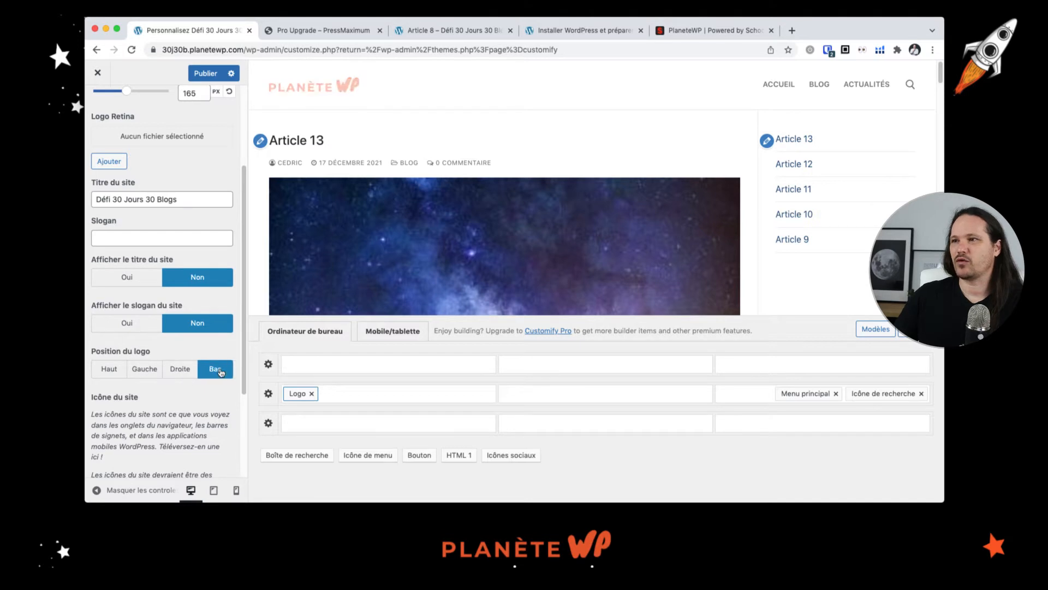
left_click(111, 371)
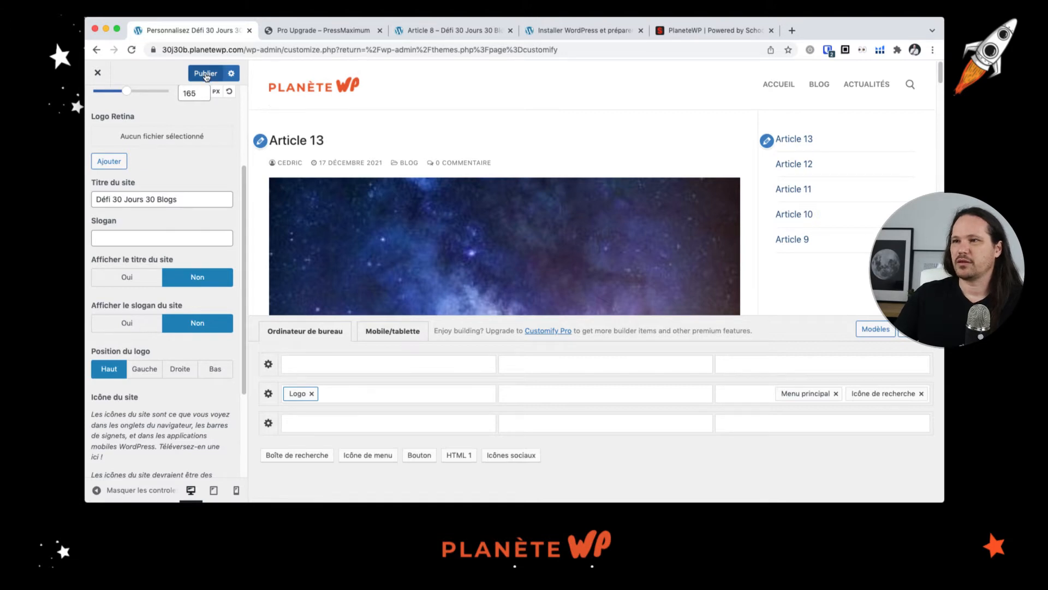
Step: Leave the header settings and review the En-tête de page options under Mises en page
scroll(164, 164, "up", 5)
left_click(96, 108)
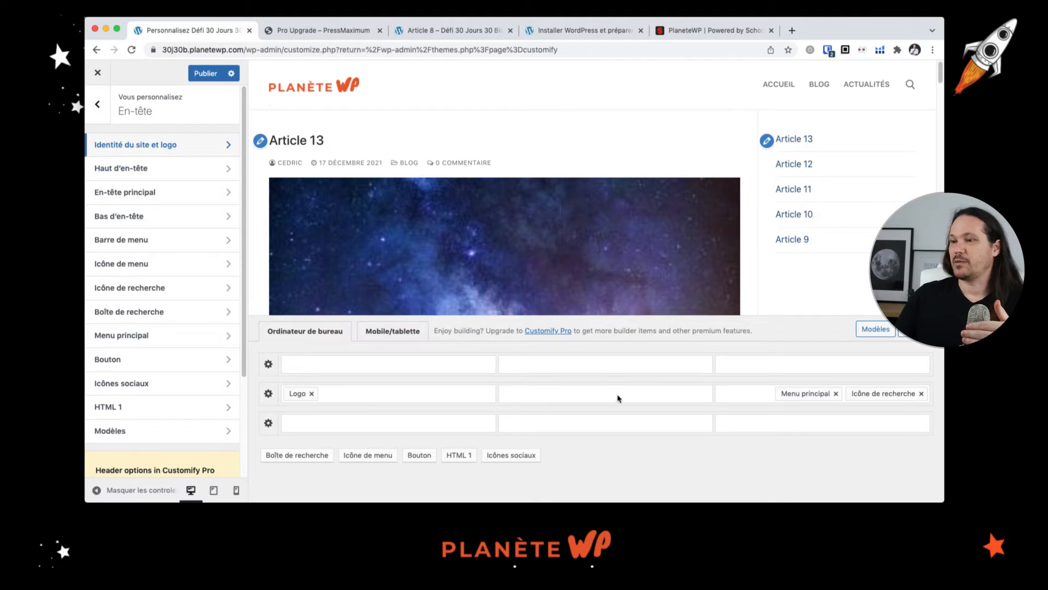
left_click(97, 104)
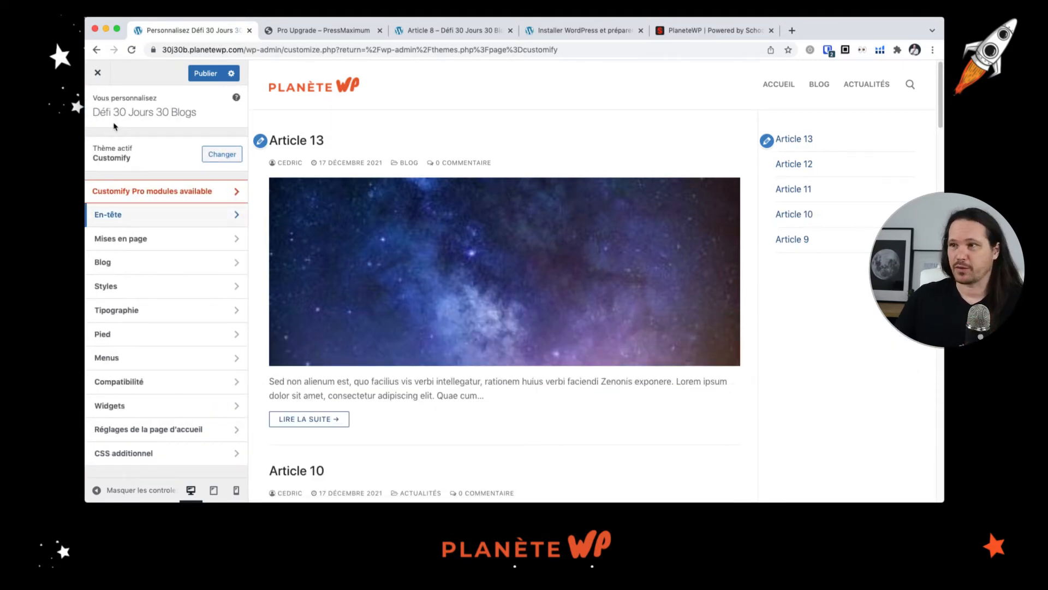
left_click(195, 240)
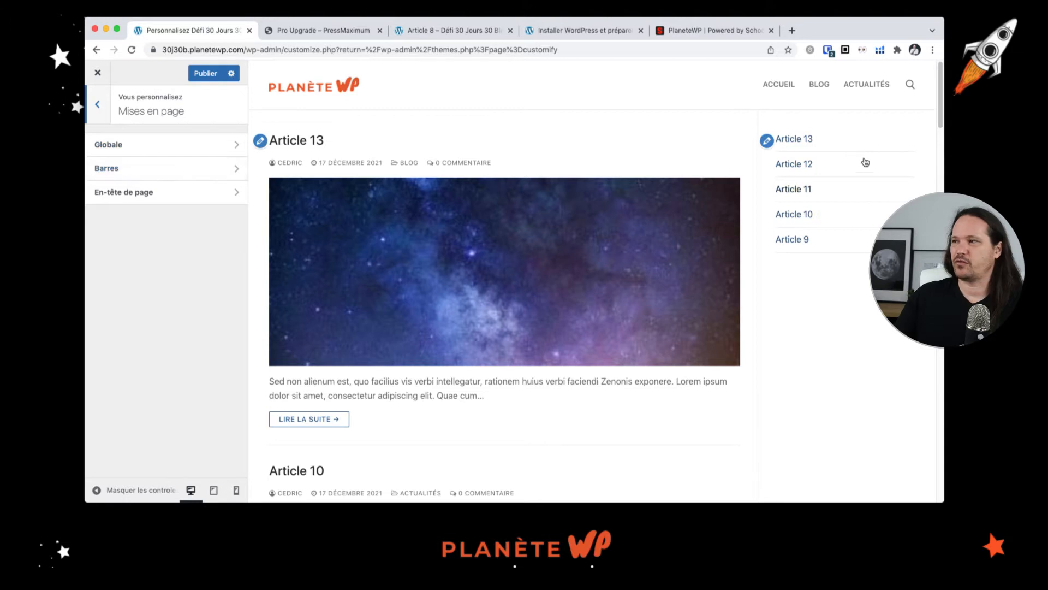
left_click(171, 201)
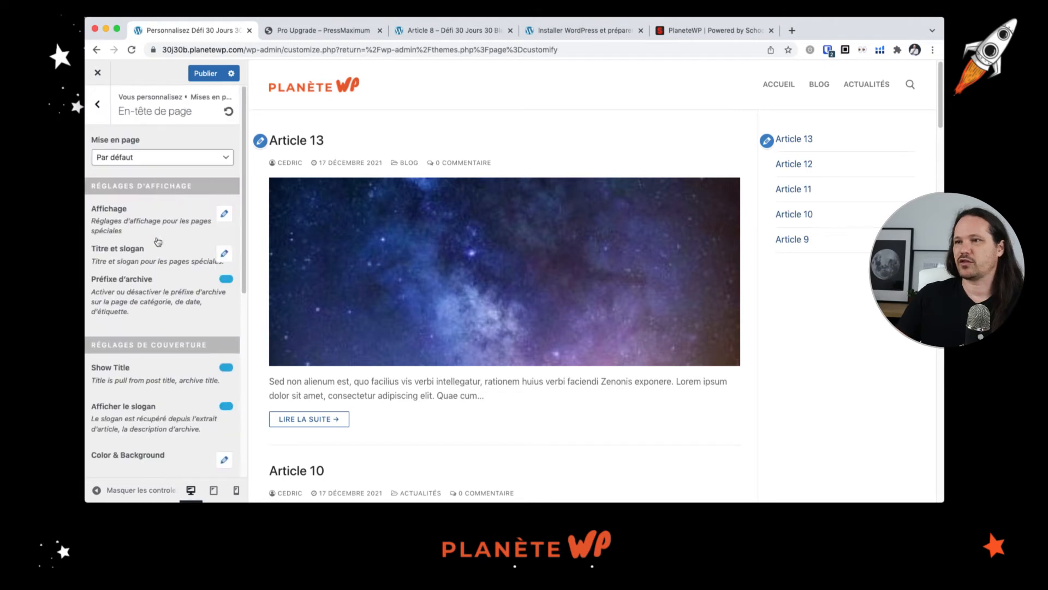
scroll(157, 241, "down", 1)
scroll(158, 241, "down", 4)
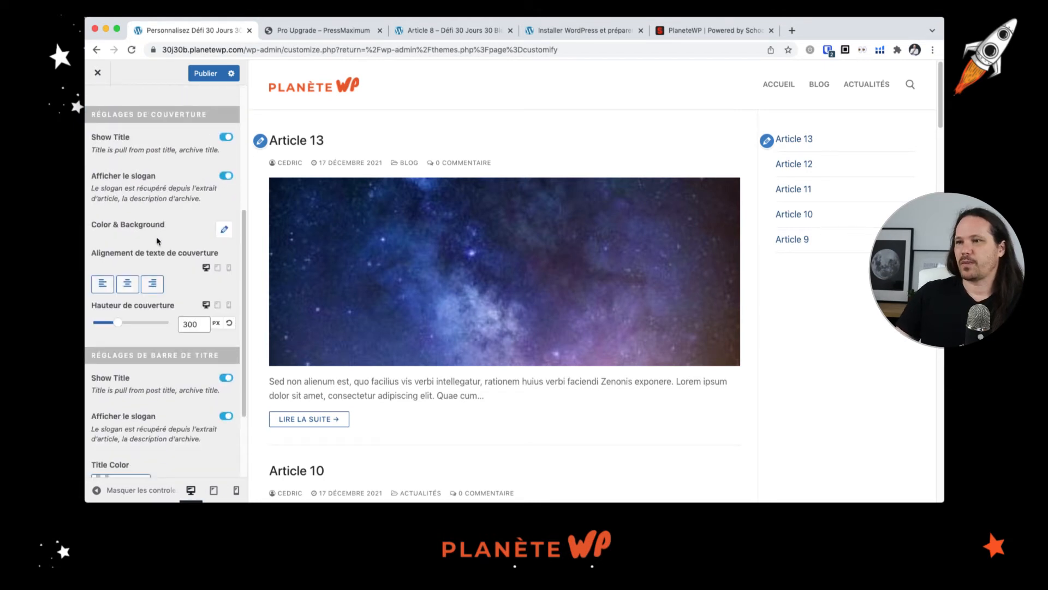
scroll(157, 241, "up", 5)
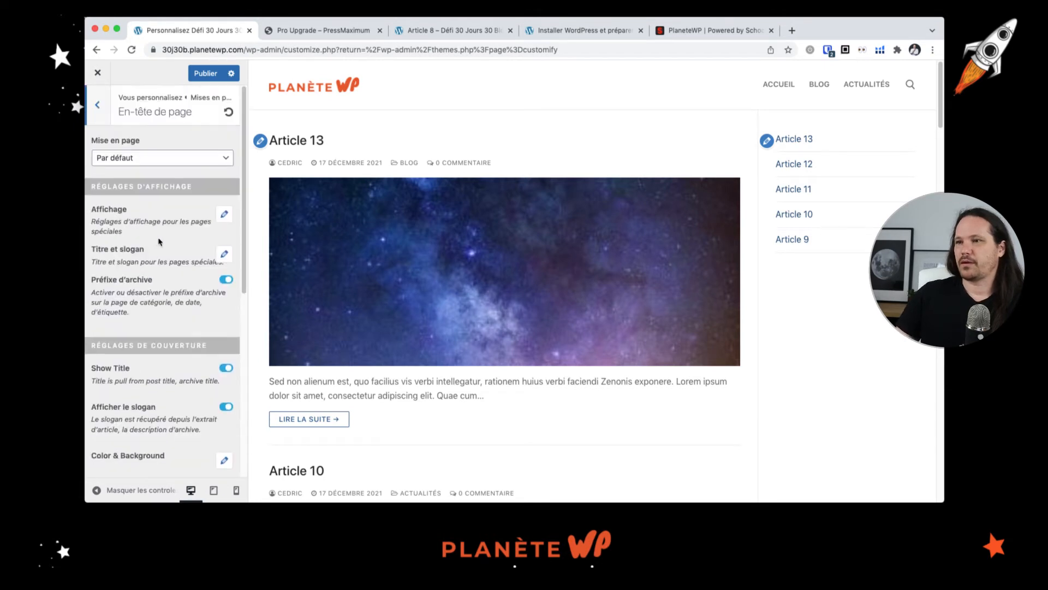
left_click(99, 106)
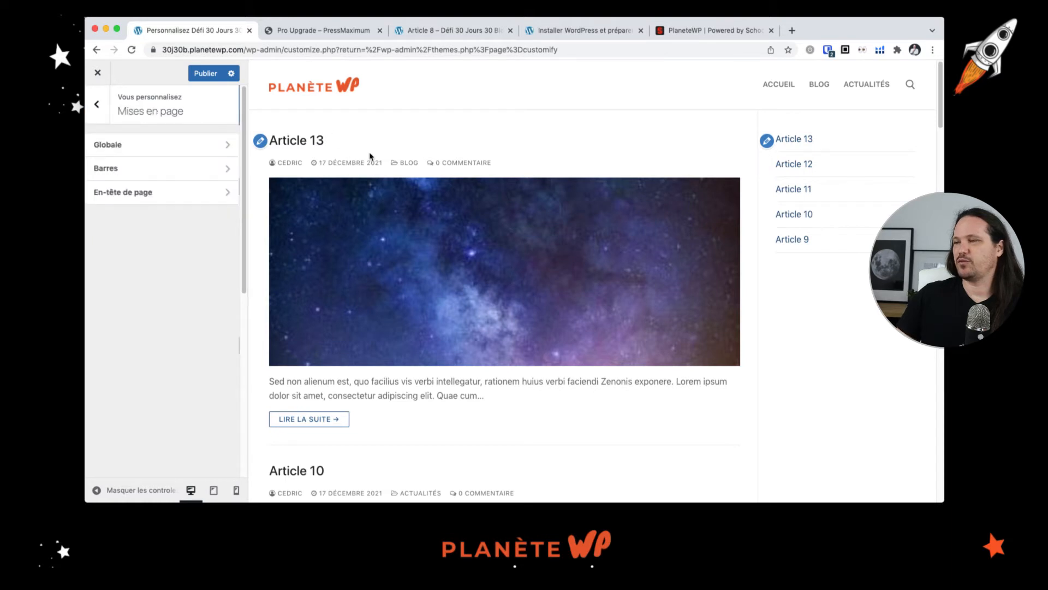
Step: In the Barres layout settings, set Page archive de blog to Colonne (aucune barre)
left_click(142, 173)
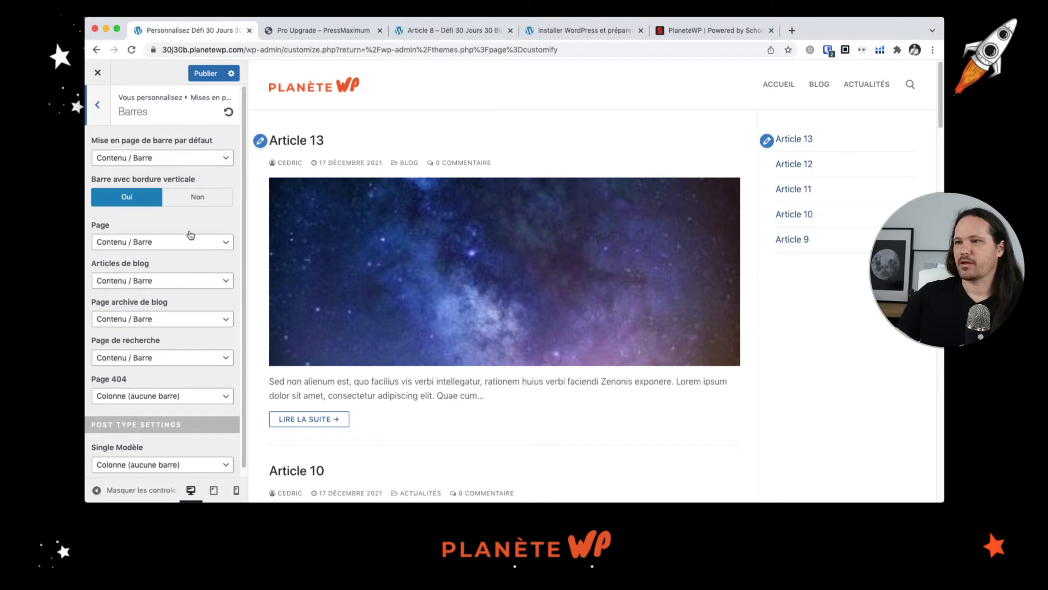
scroll(190, 232, "down", 1)
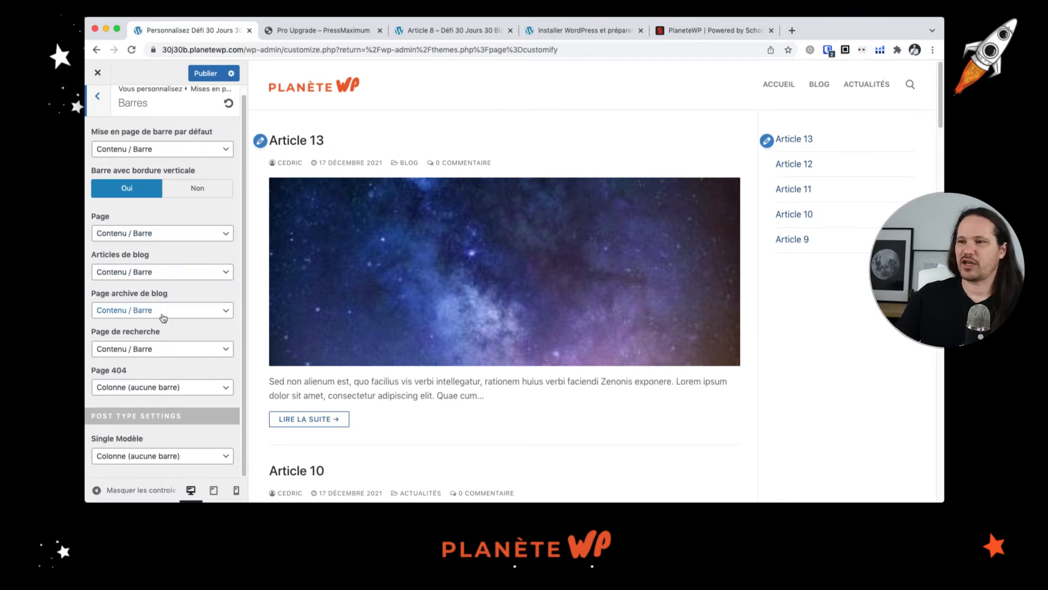
scroll(446, 169, "down", 6)
scroll(421, 227, "up", 6)
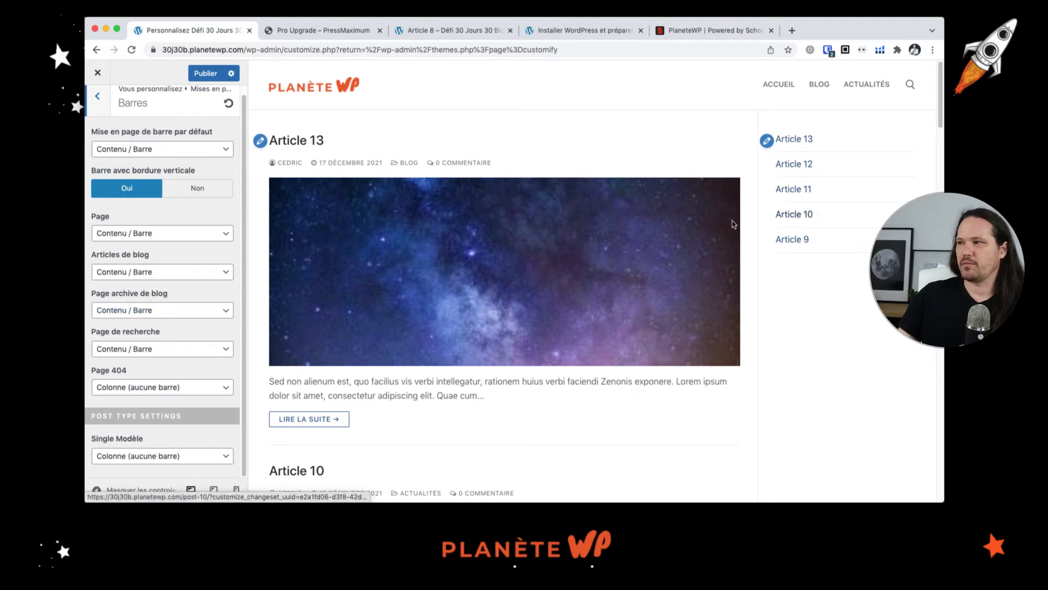
left_click(214, 311)
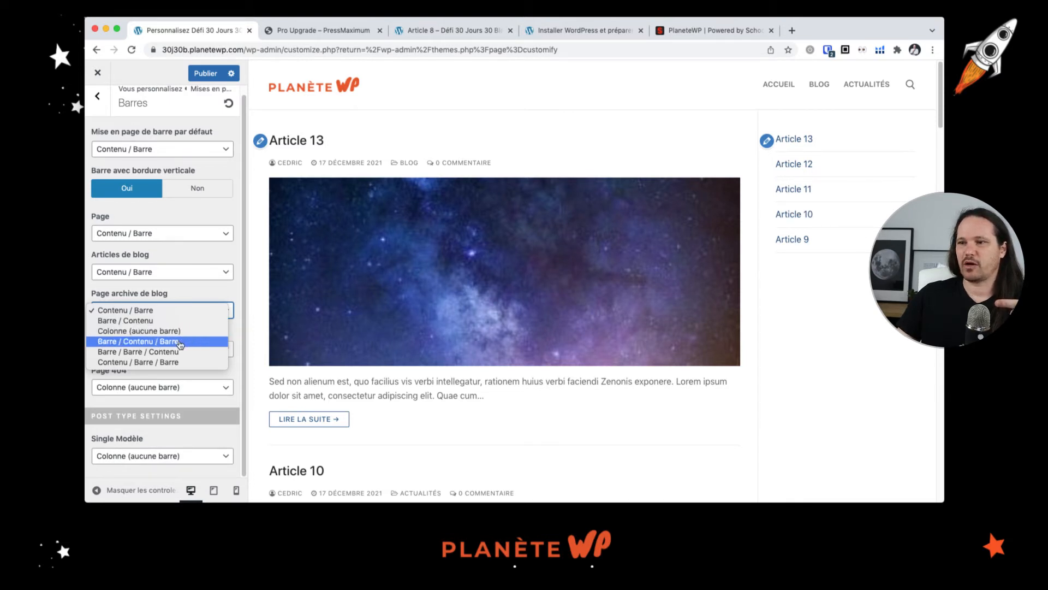
key("Escape")
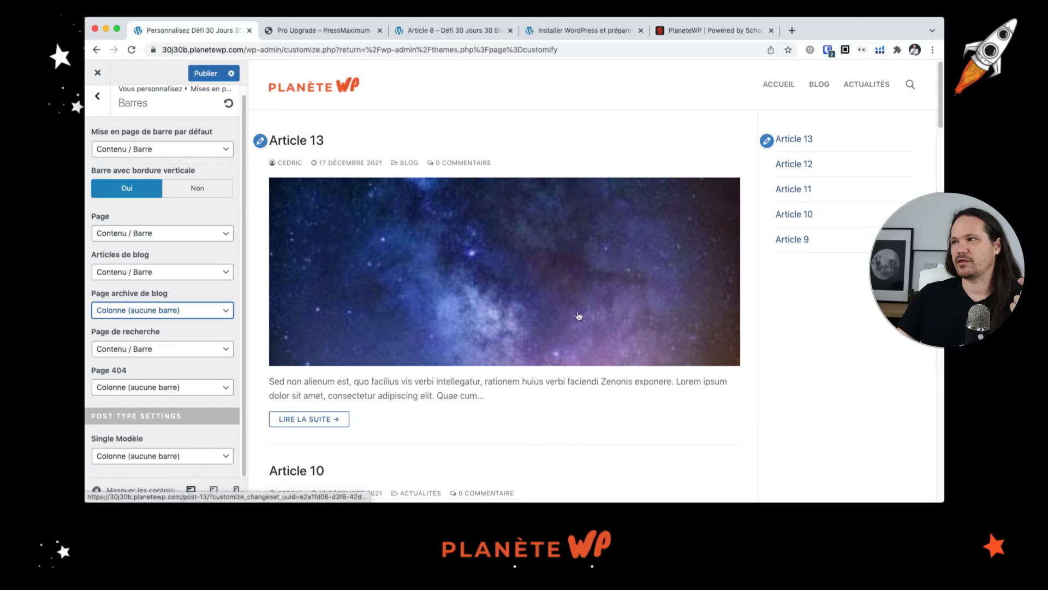
Step: Open the Blog category page in the preview and check how its article list displays
left_click(831, 85)
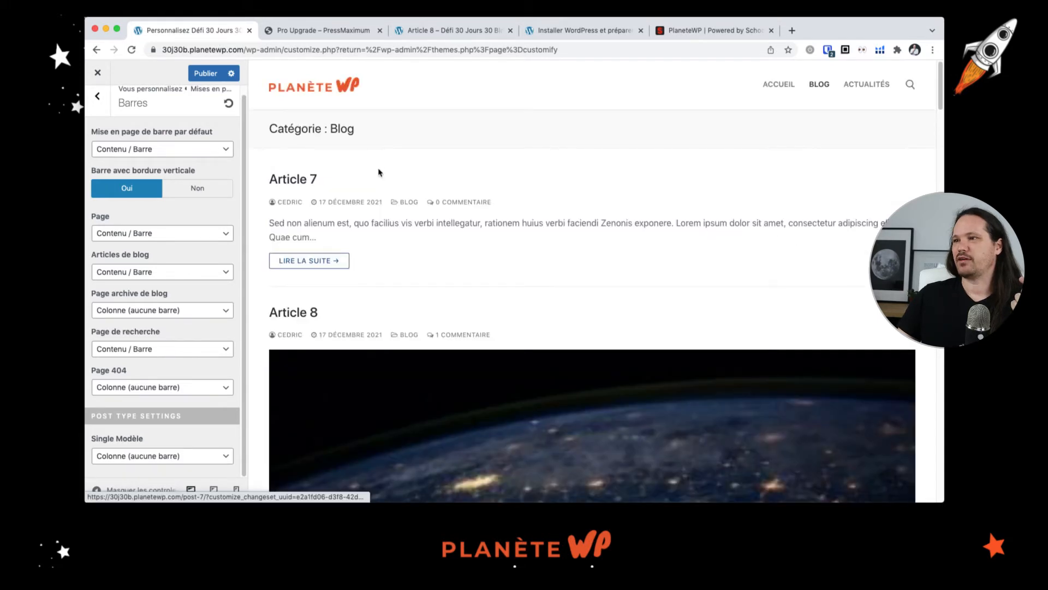
scroll(550, 329, "down", 10)
scroll(537, 325, "down", 2)
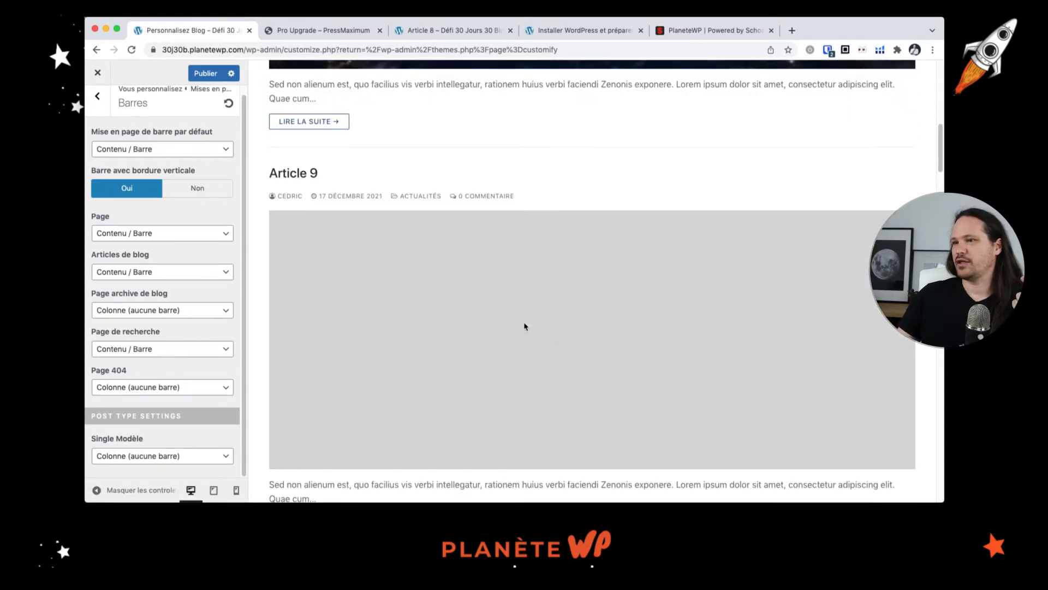
scroll(524, 326, "down", 3)
scroll(524, 325, "up", 15)
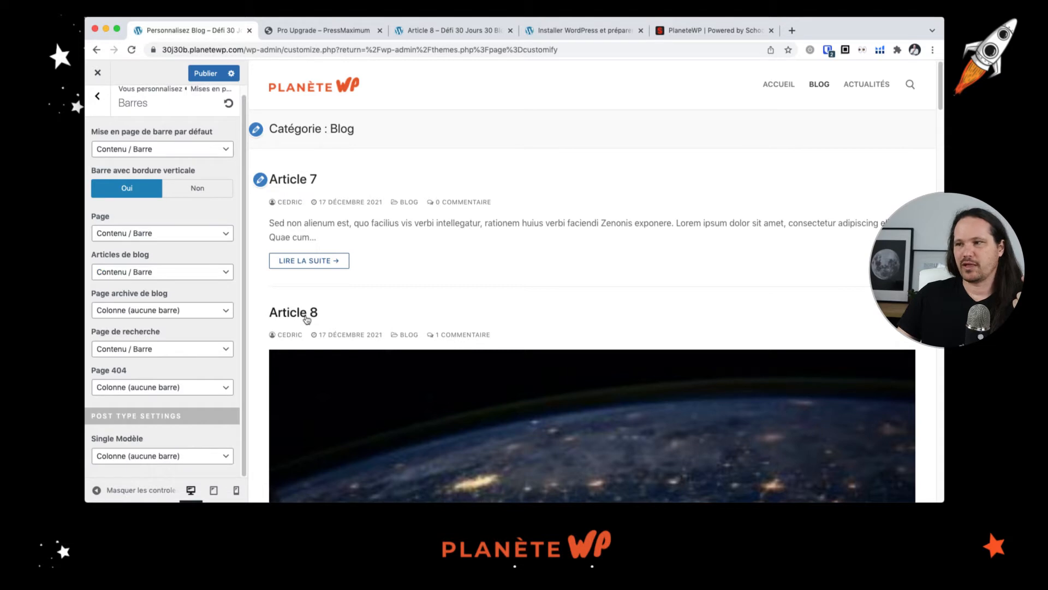
Step: Open Article 8 in the preview, try Colonne (aucune barre) for Articles de blog, and set it back to Contenu / Barre
left_click(435, 324)
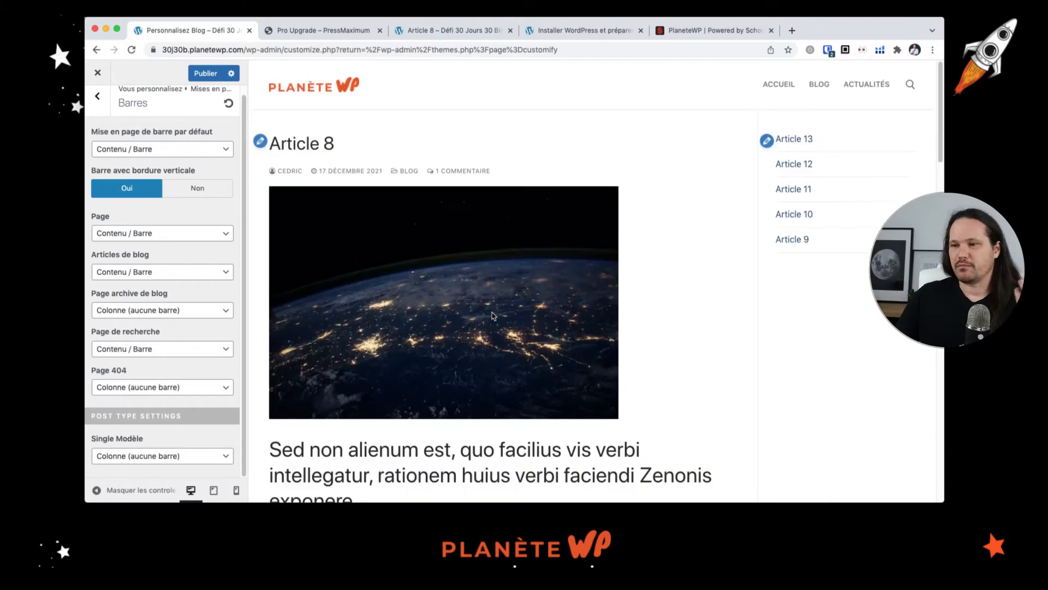
scroll(596, 316, "down", 2)
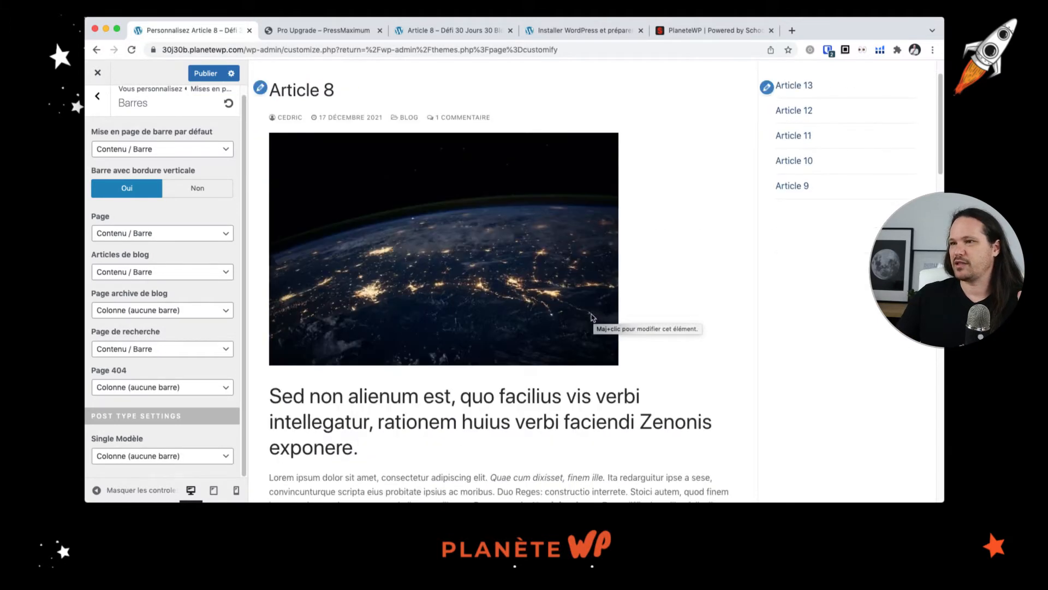
left_click(165, 275)
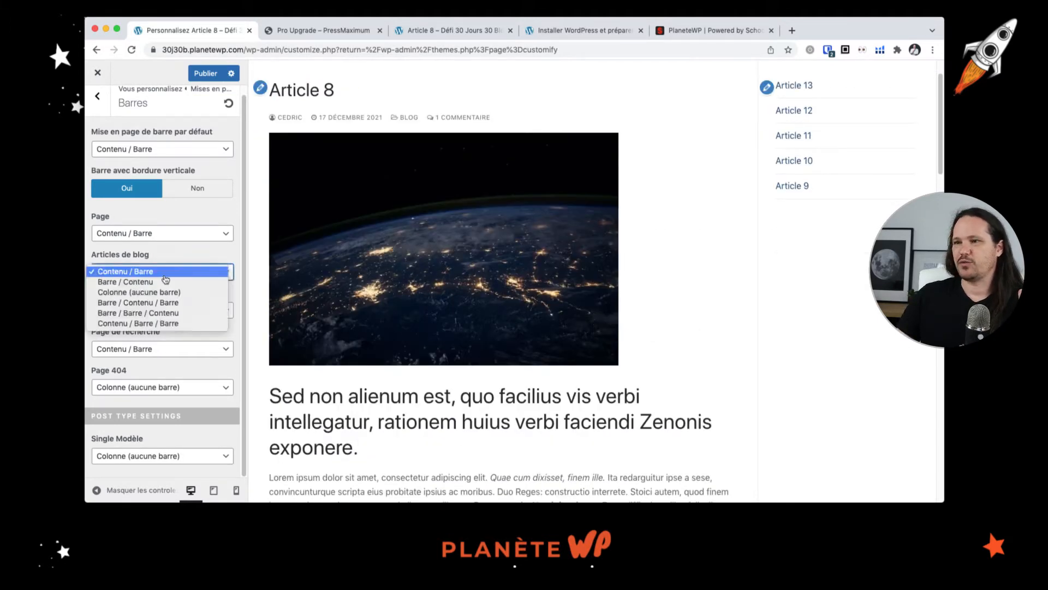
left_click(159, 292)
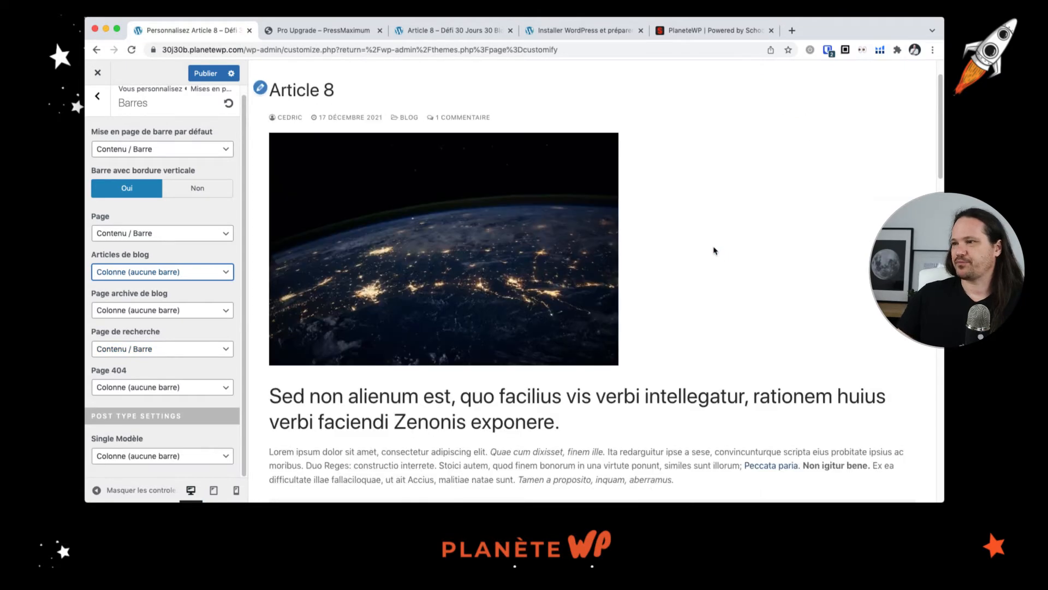
scroll(714, 250, "down", 8)
scroll(711, 251, "down", 2)
left_click_drag(270, 387, 910, 391)
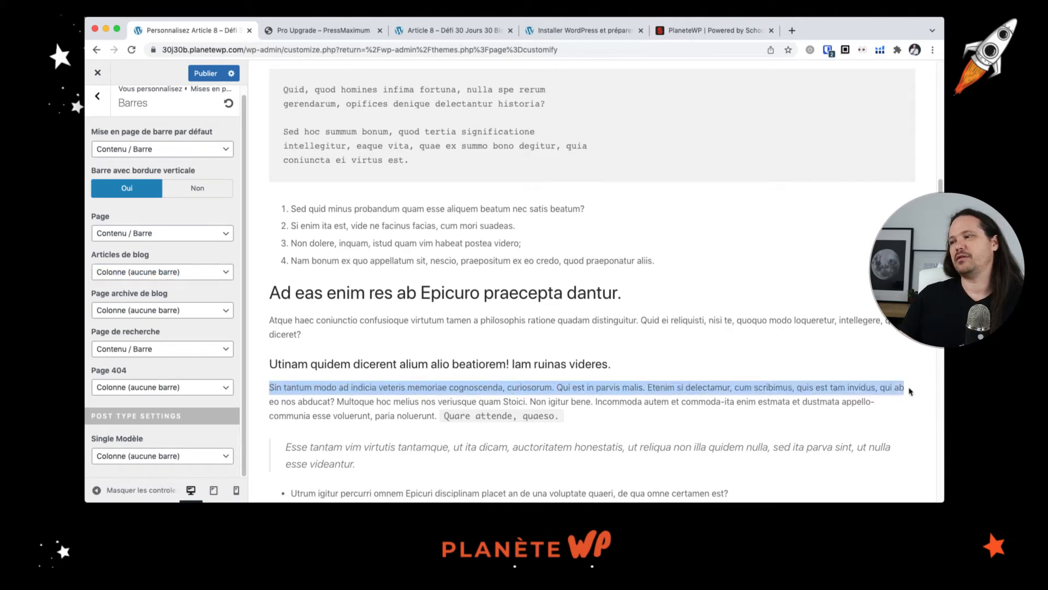
left_click(219, 271)
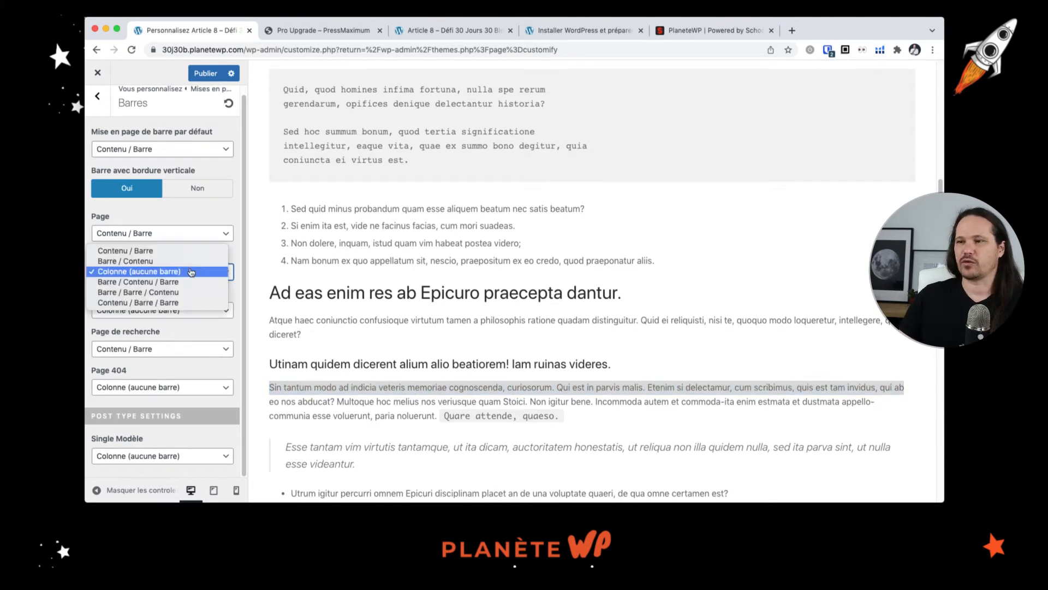
left_click(172, 255)
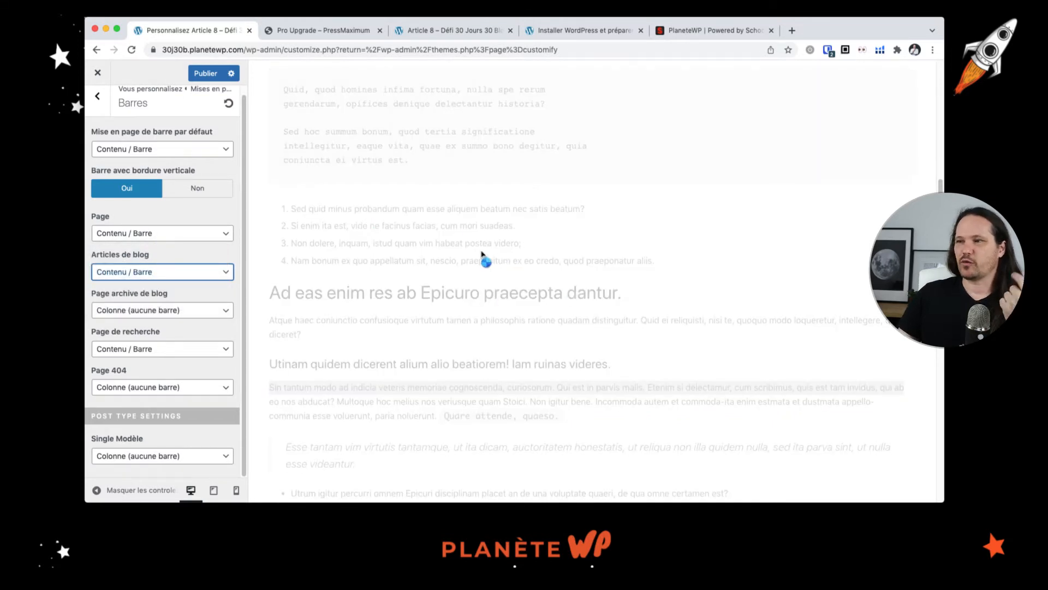
Step: In the Globale layout settings, try the En boîte site layout with an 870 px container width on the Blog category page
scroll(129, 127, "up", 1)
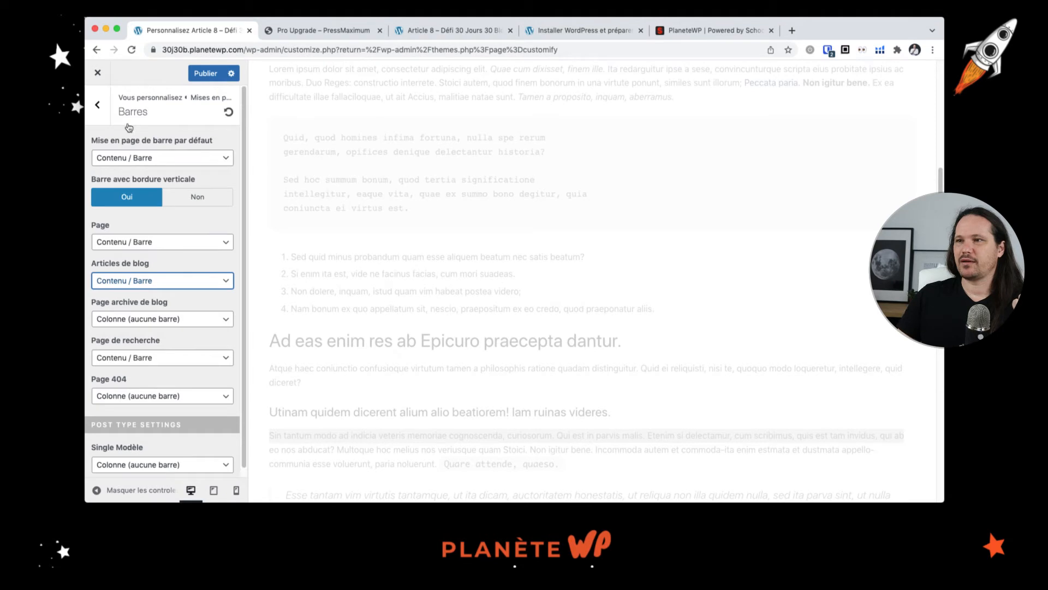
left_click(100, 109)
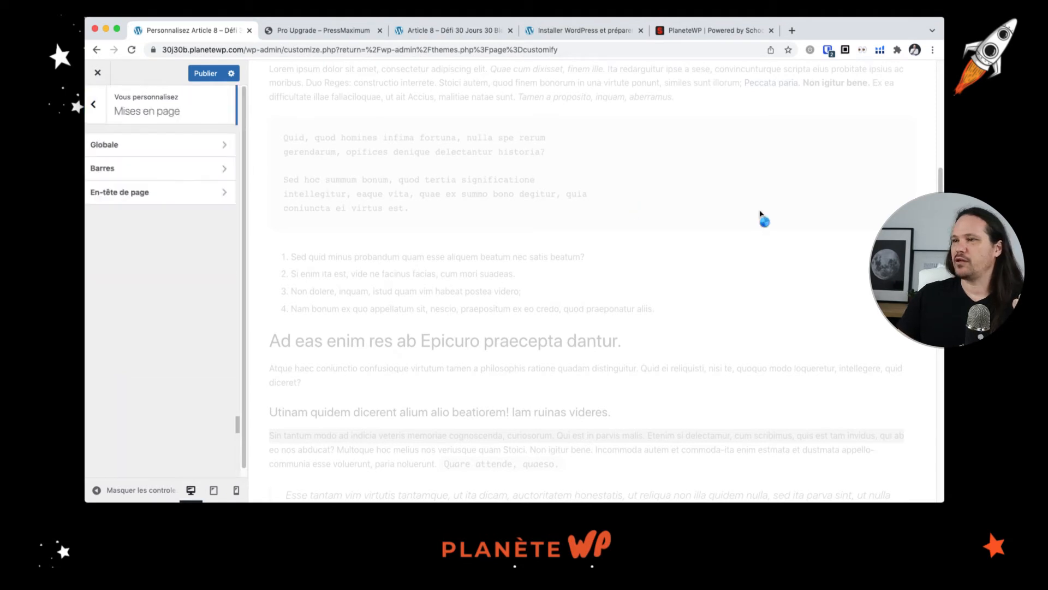
left_click(151, 143)
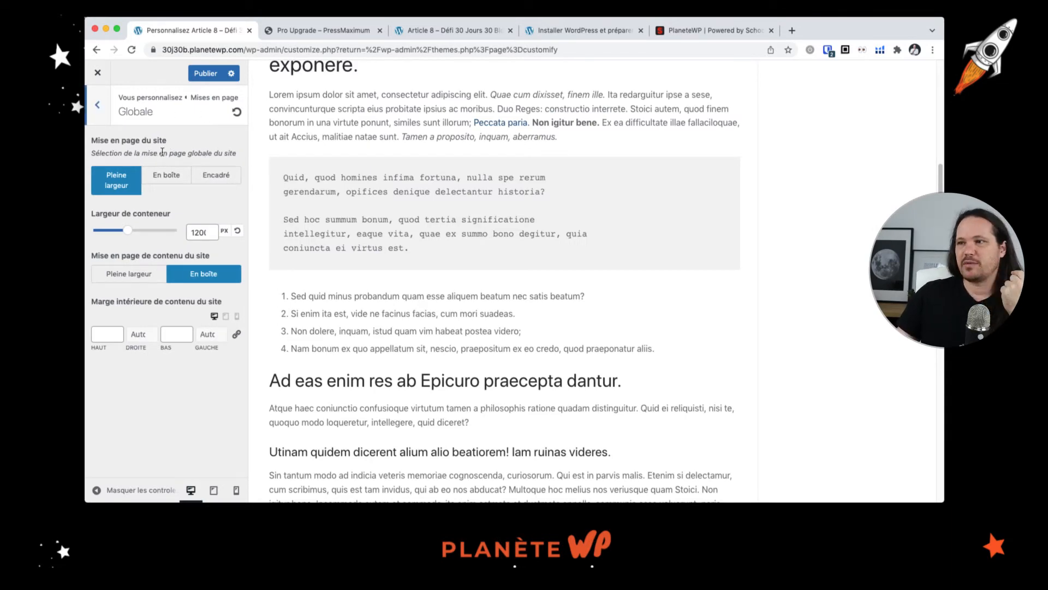
scroll(586, 203, "up", 10)
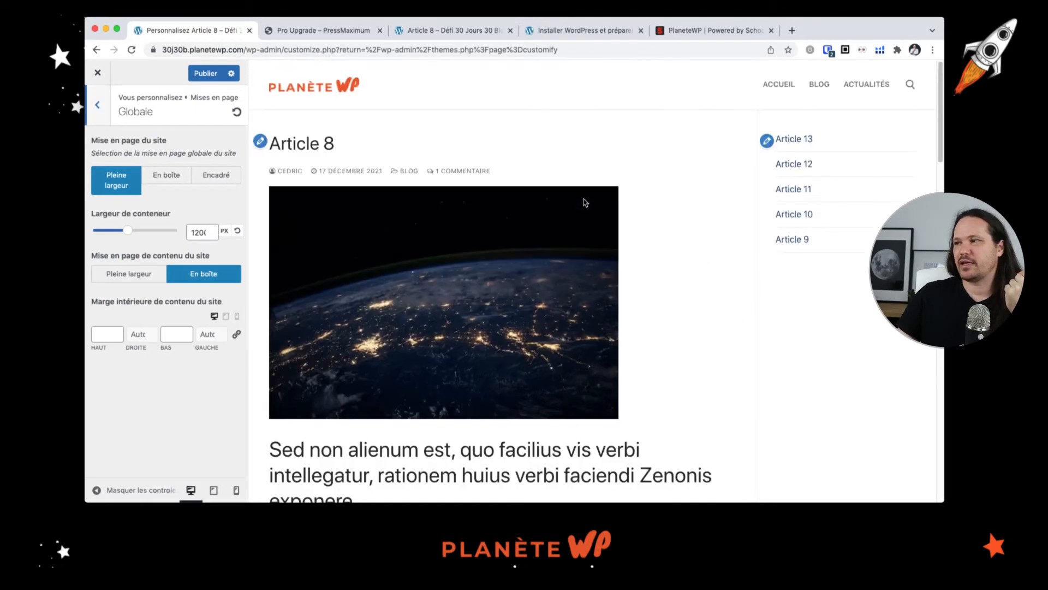
left_click(819, 85)
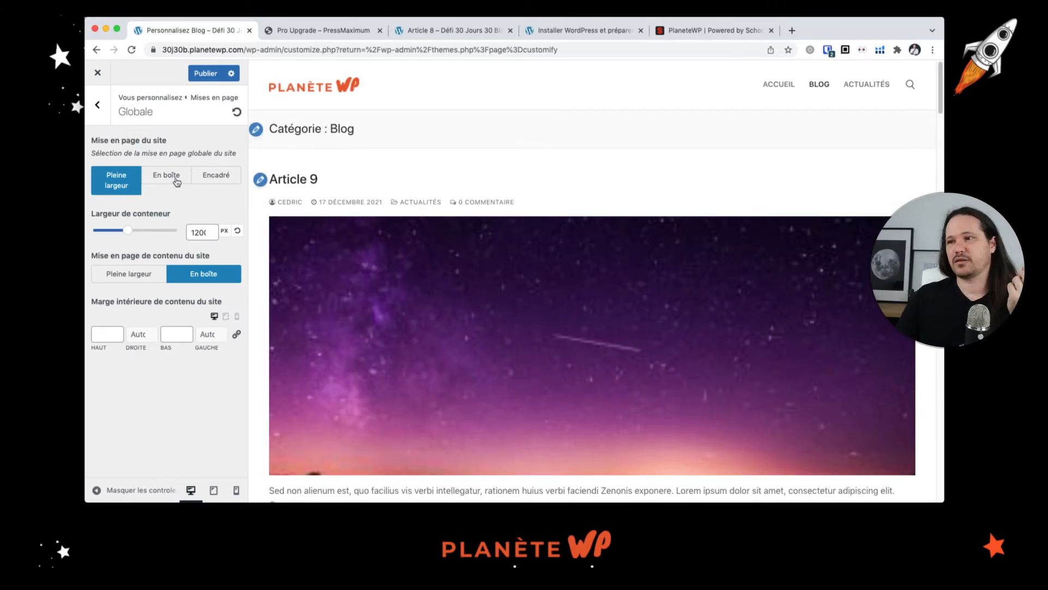
left_click(176, 177)
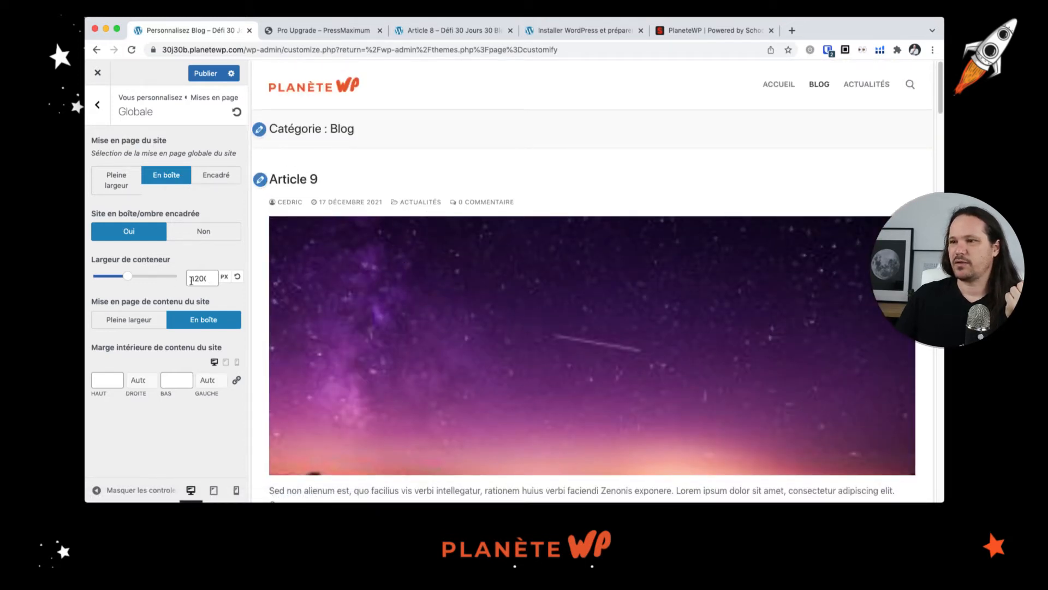
left_click_drag(128, 277, 106, 279)
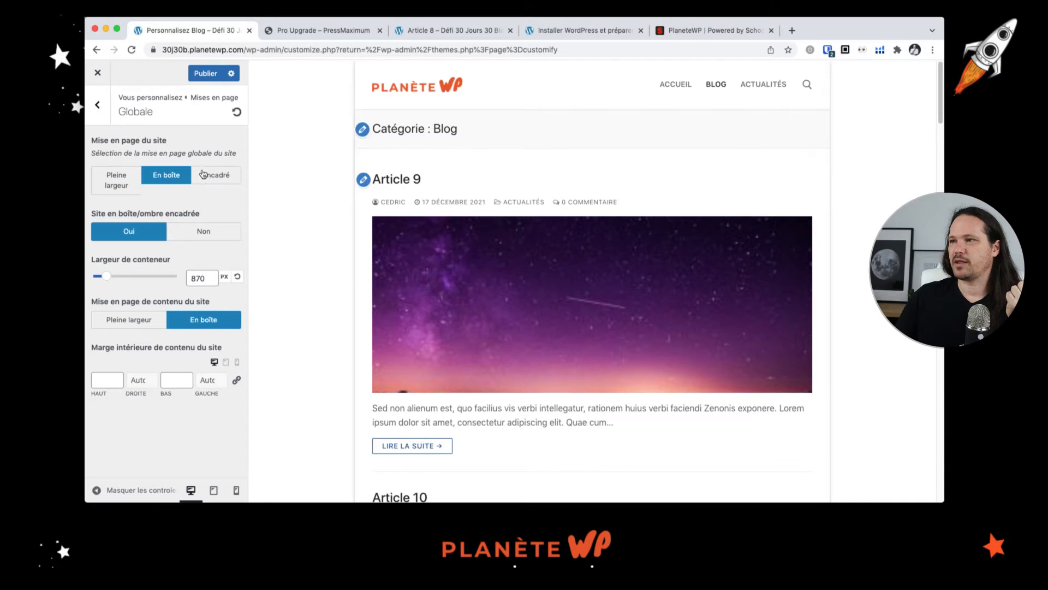
Step: Try the Encadré site layout, switching its framed shadow off and on again
left_click(217, 179)
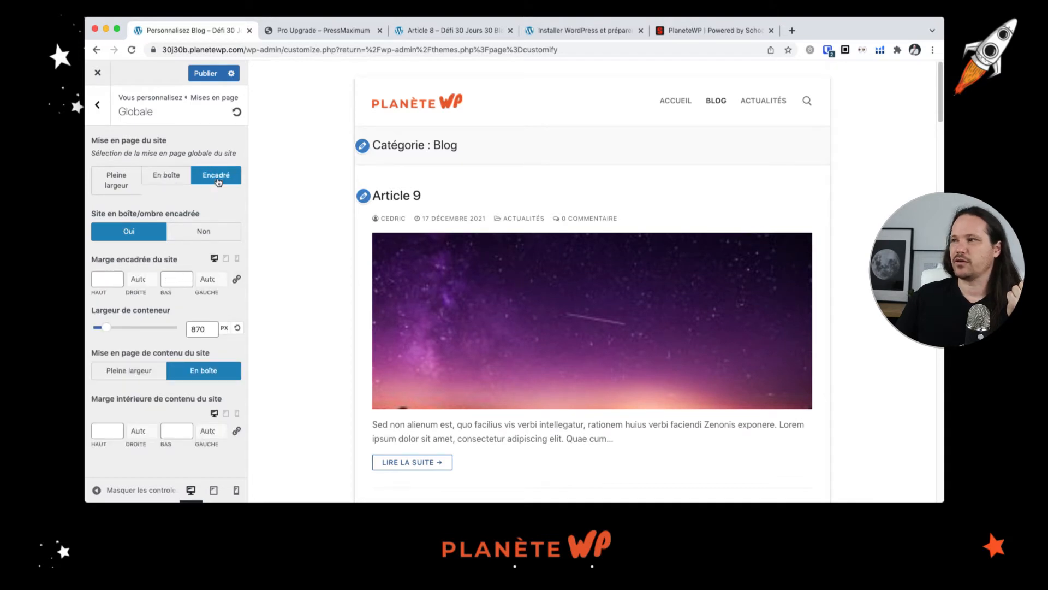
left_click(213, 238)
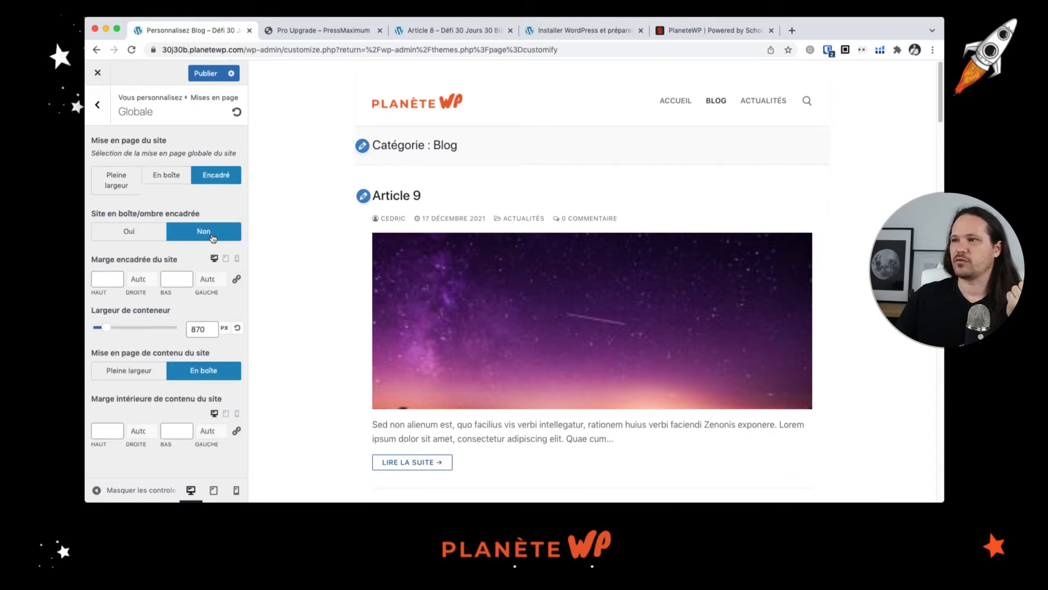
left_click(146, 238)
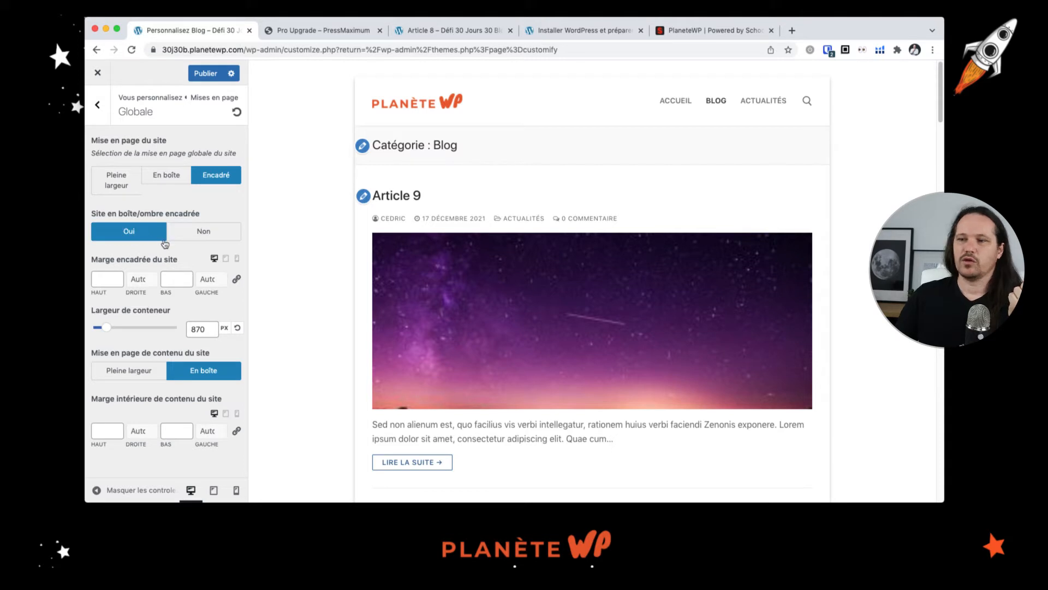
Step: Reset the container width to its default, set the site layout to Pleine largeur, and leave the Mises en page settings
left_click(237, 329)
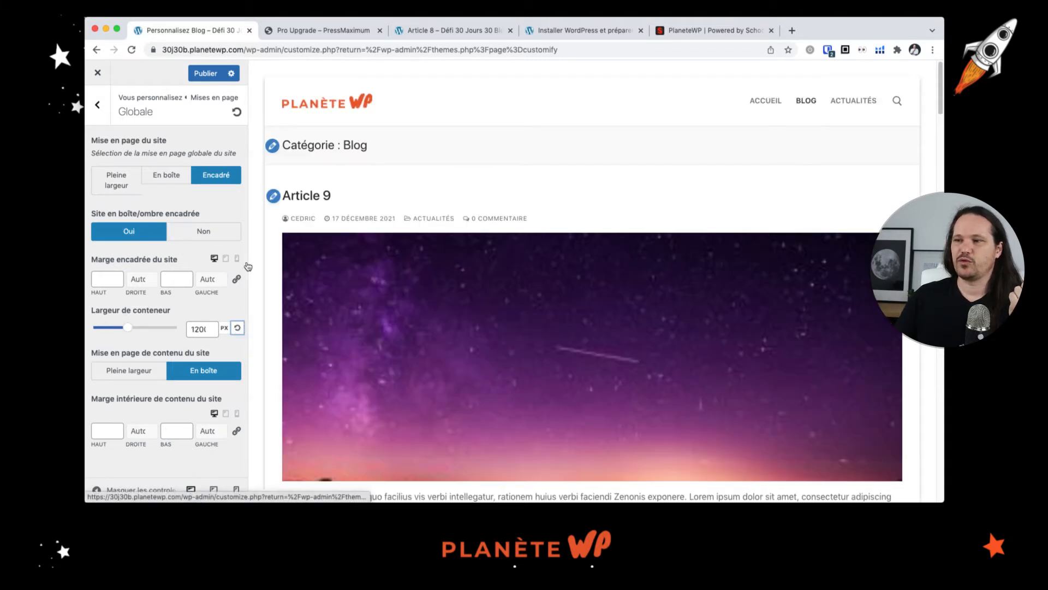
left_click(117, 185)
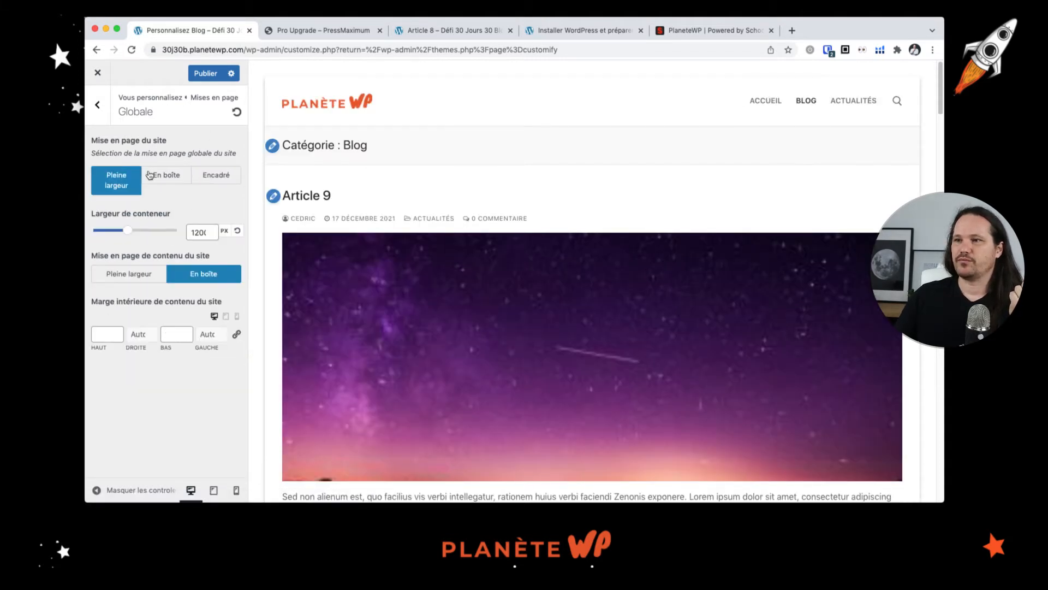
left_click(101, 106)
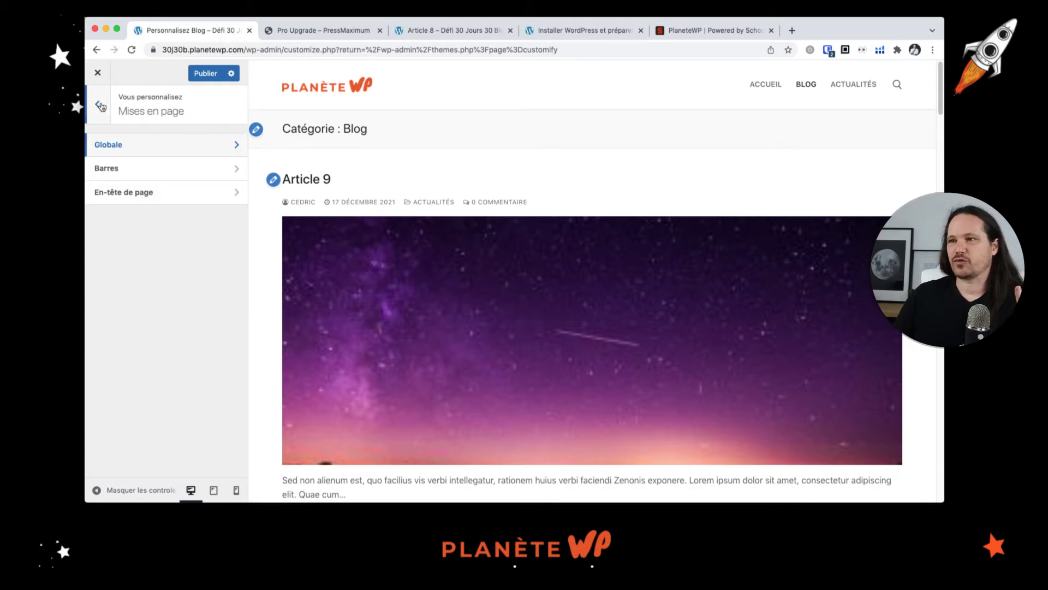
left_click(101, 106)
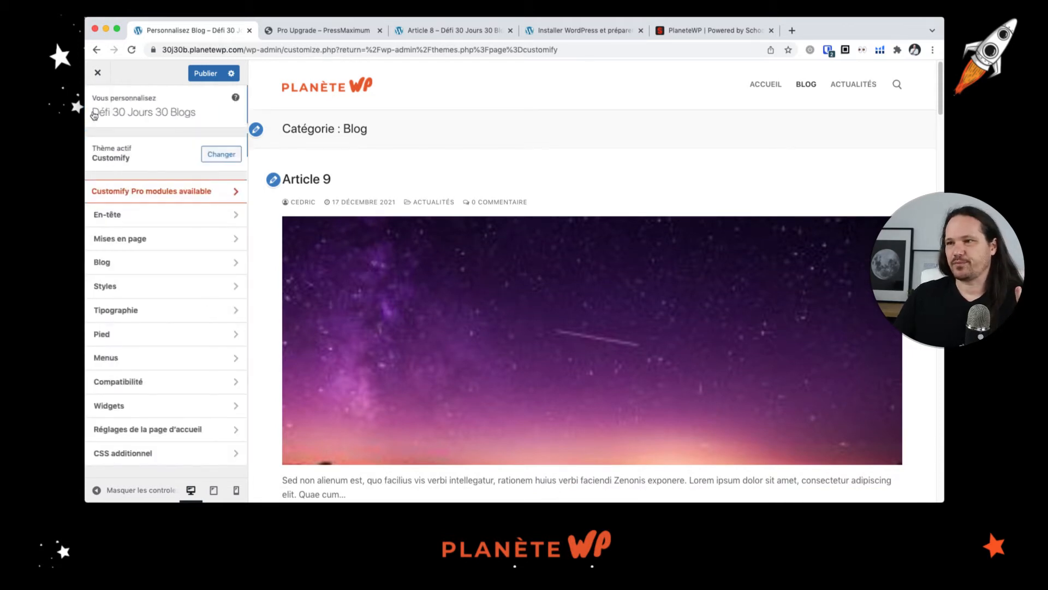
Step: Open the Articles de blog layout options in the Blog settings and examine the article listing on the home and Blog category pages
left_click(140, 271)
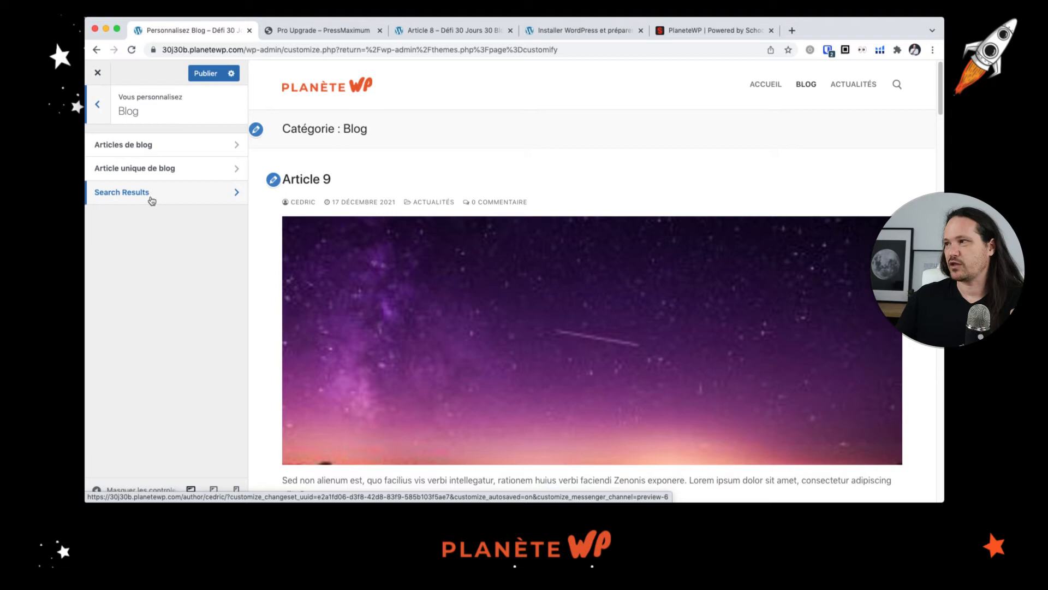
left_click(158, 151)
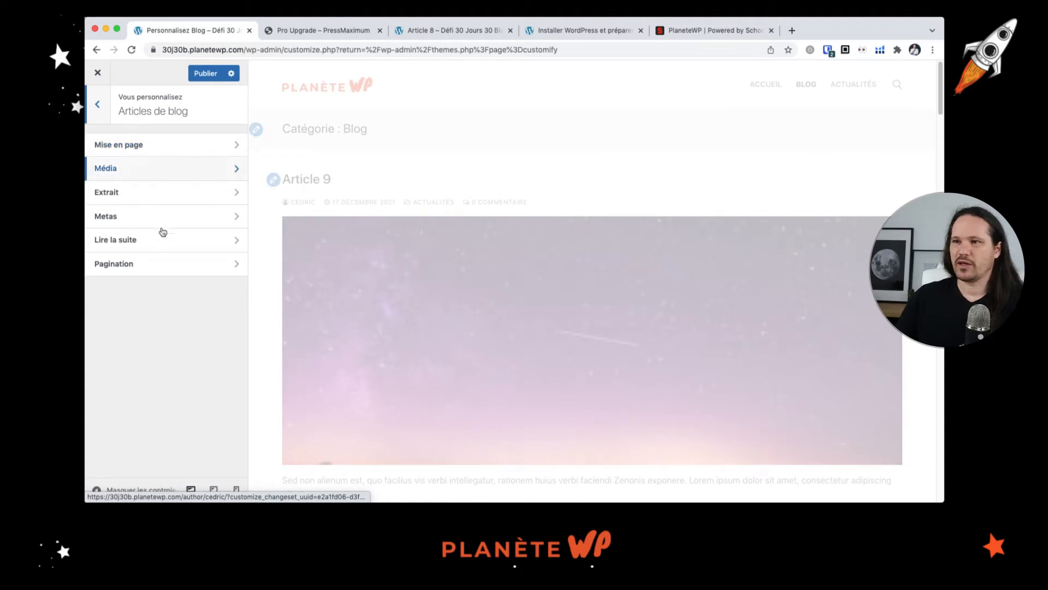
left_click(171, 150)
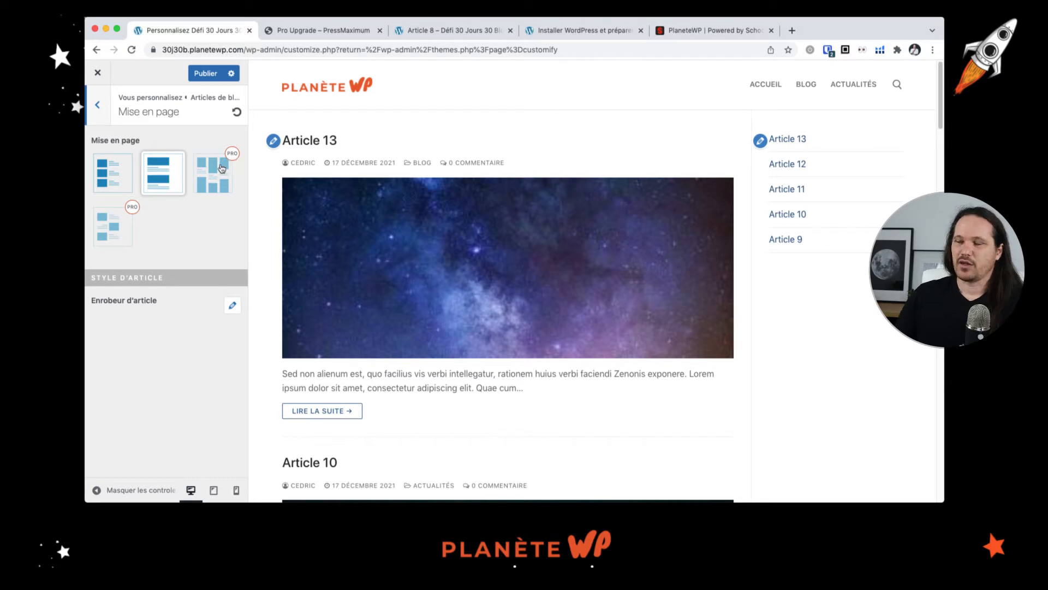
scroll(446, 235, "down", 4)
scroll(445, 236, "up", 5)
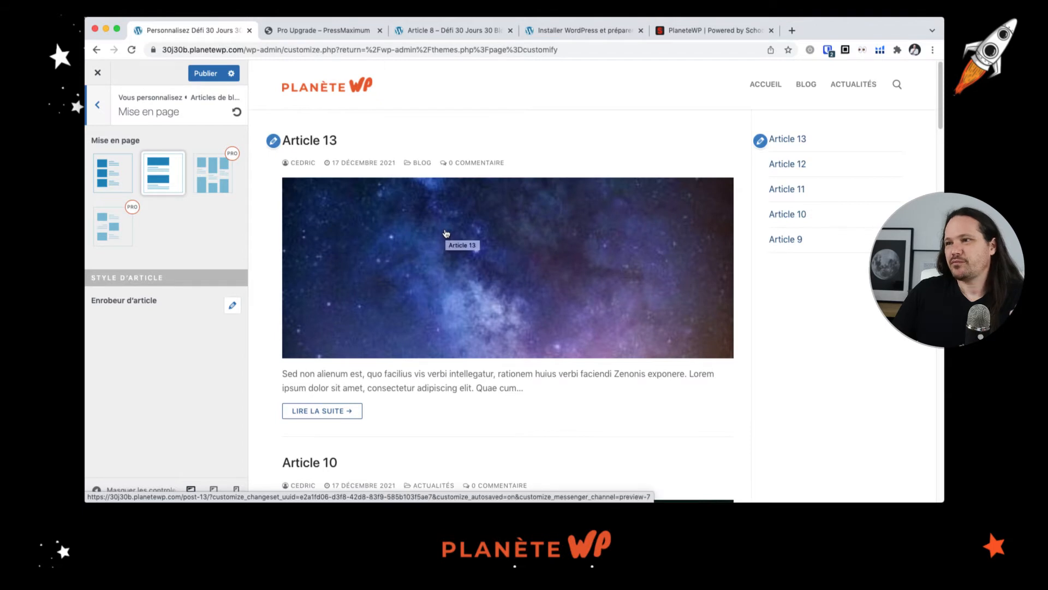
scroll(447, 234, "down", 4)
scroll(445, 235, "up", 4)
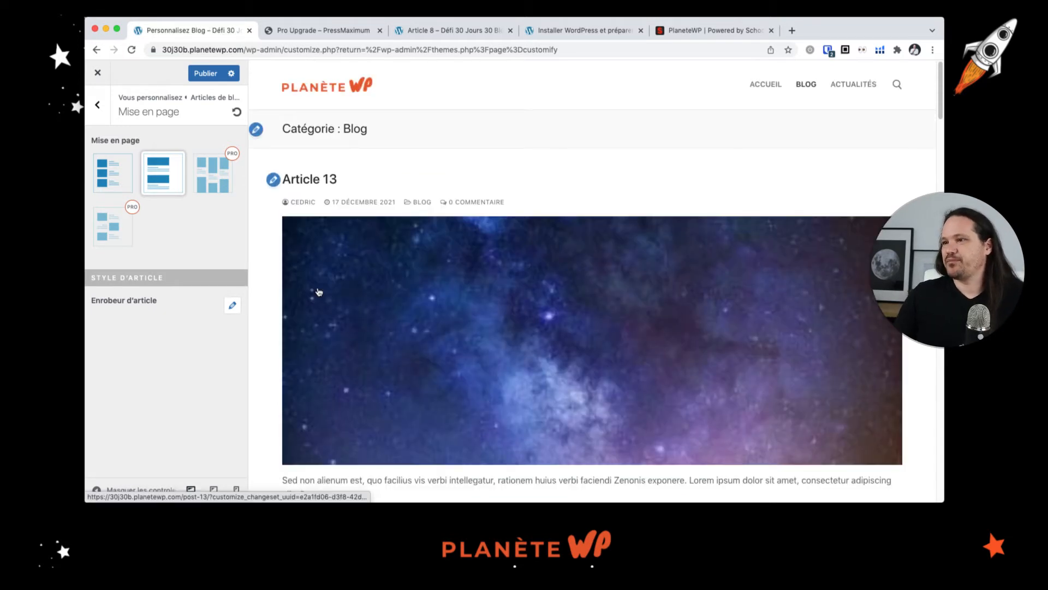
scroll(320, 293, "down", 3)
scroll(320, 294, "down", 2)
scroll(320, 293, "up", 6)
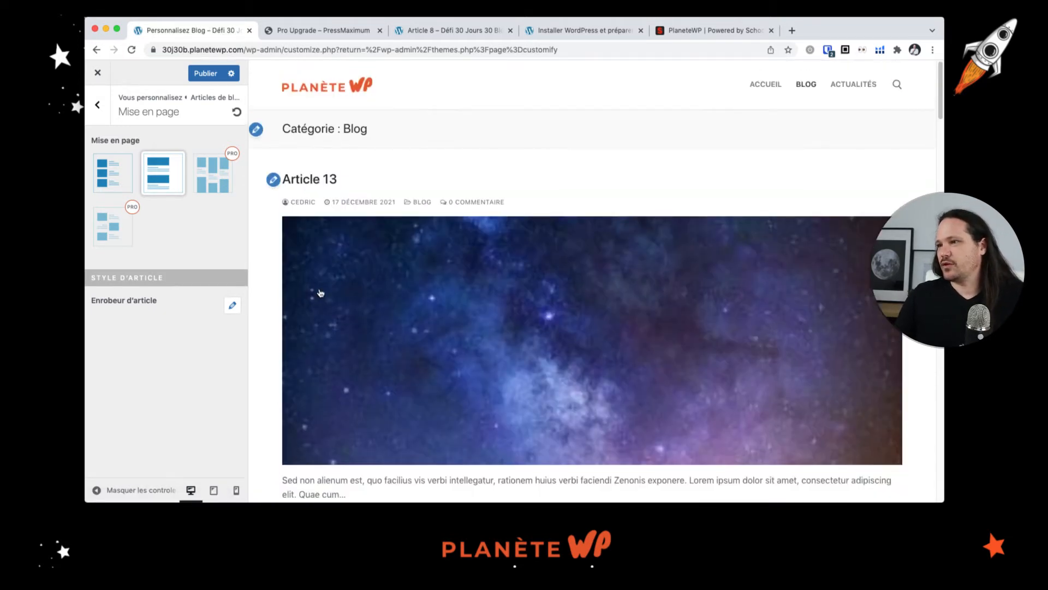
Step: Set the blog article layout to the list with the image beside the text and check it on the Blog category page
left_click(100, 175)
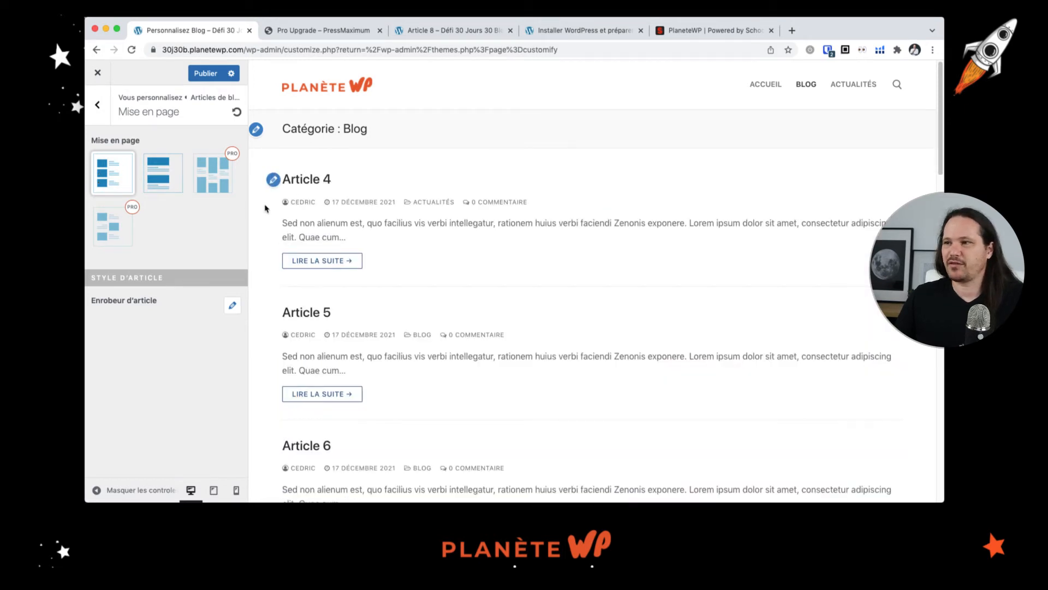
scroll(429, 263, "down", 3)
scroll(427, 263, "down", 3)
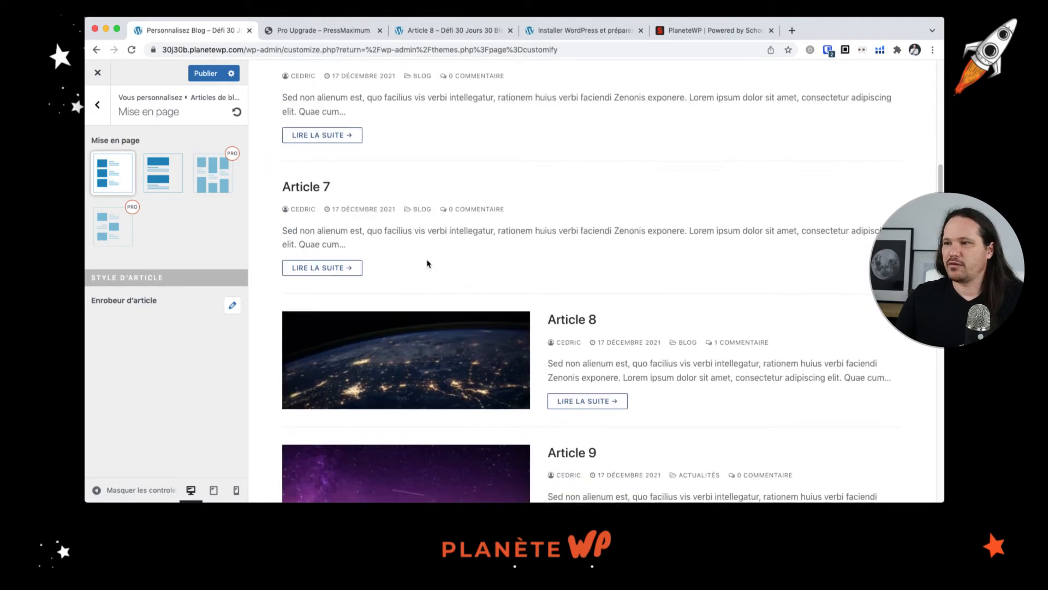
scroll(432, 364, "down", 5)
scroll(432, 321, "up", 2)
scroll(432, 321, "up", 1)
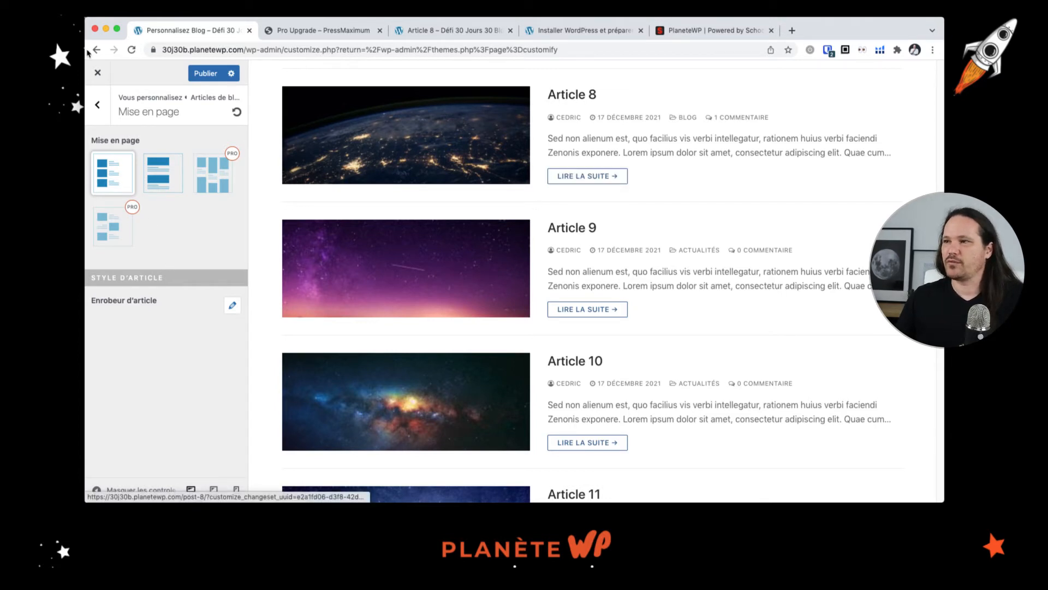
Step: Examine the Média settings for the blog articles, including the available thumbnail sizes, without changing them
left_click(98, 104)
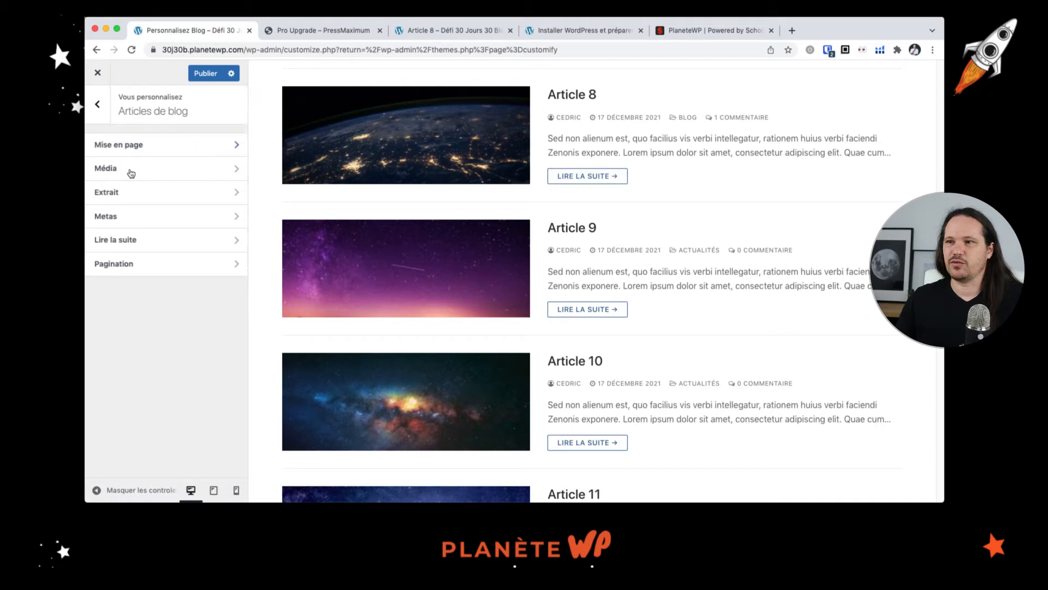
left_click(170, 169)
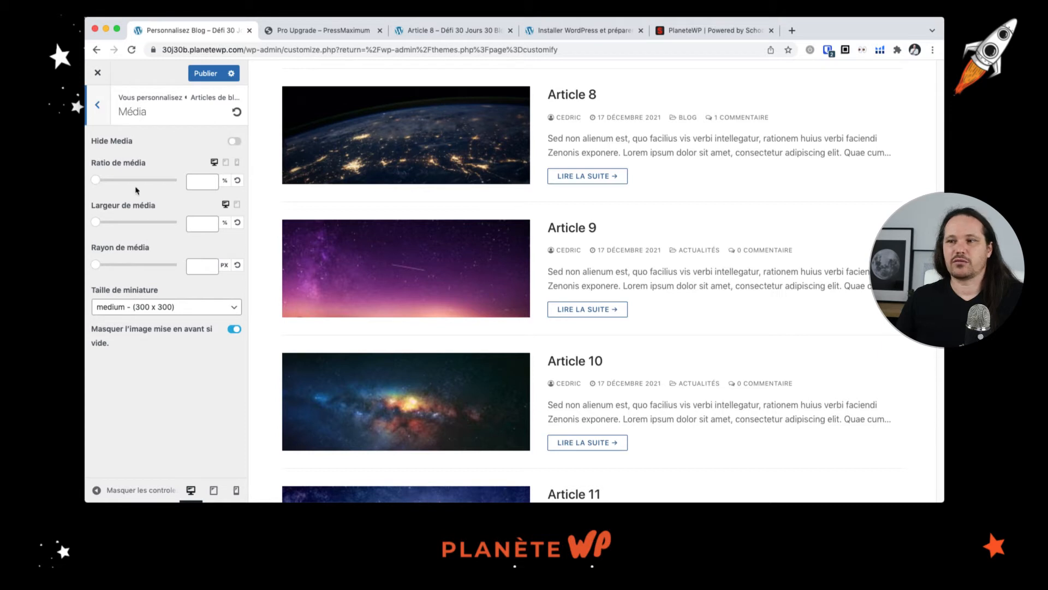
left_click(189, 315)
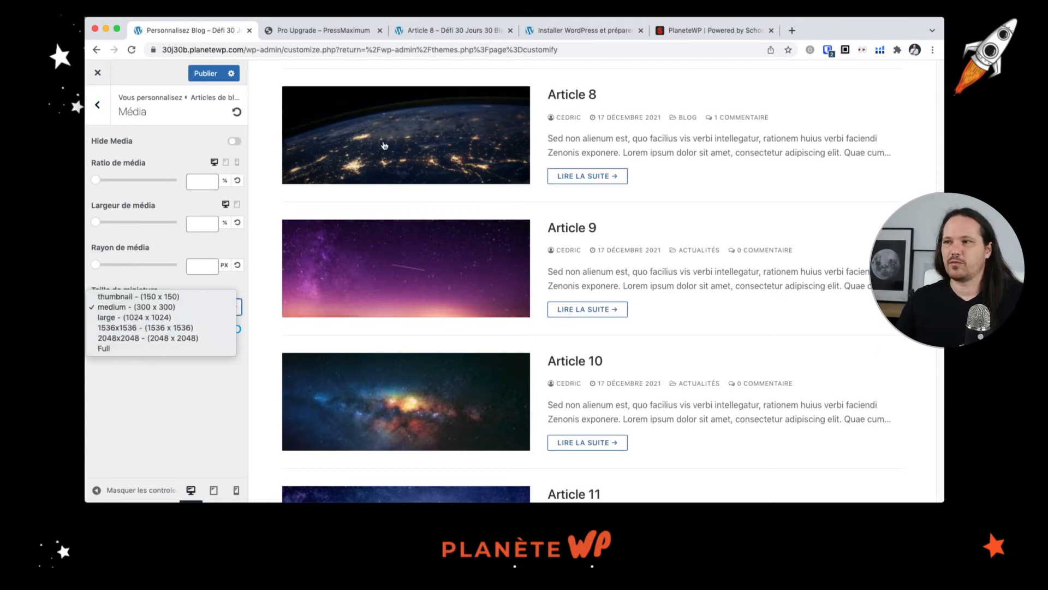
left_click(97, 109)
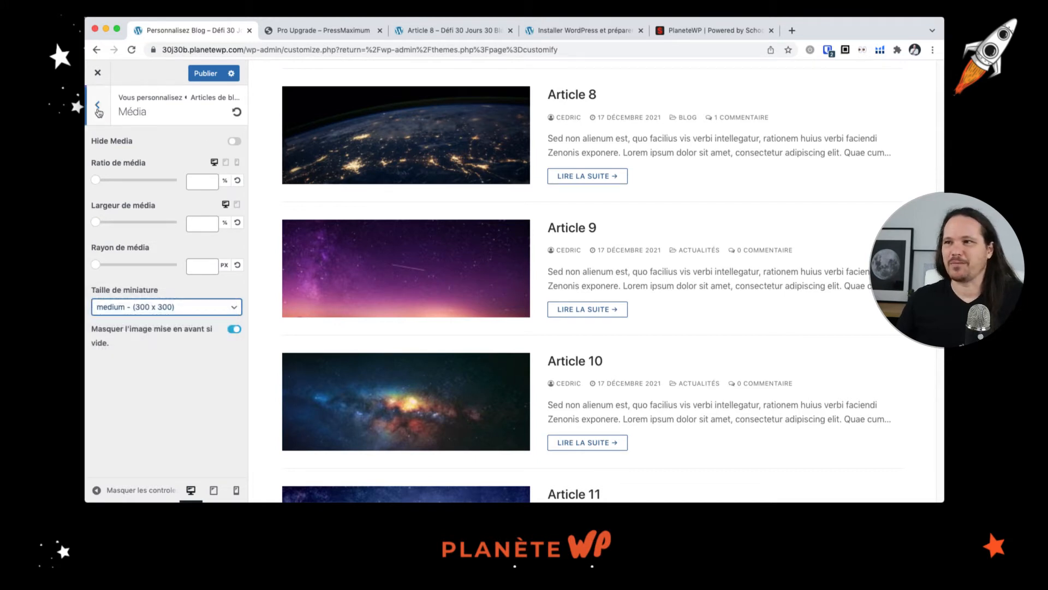
left_click(98, 108)
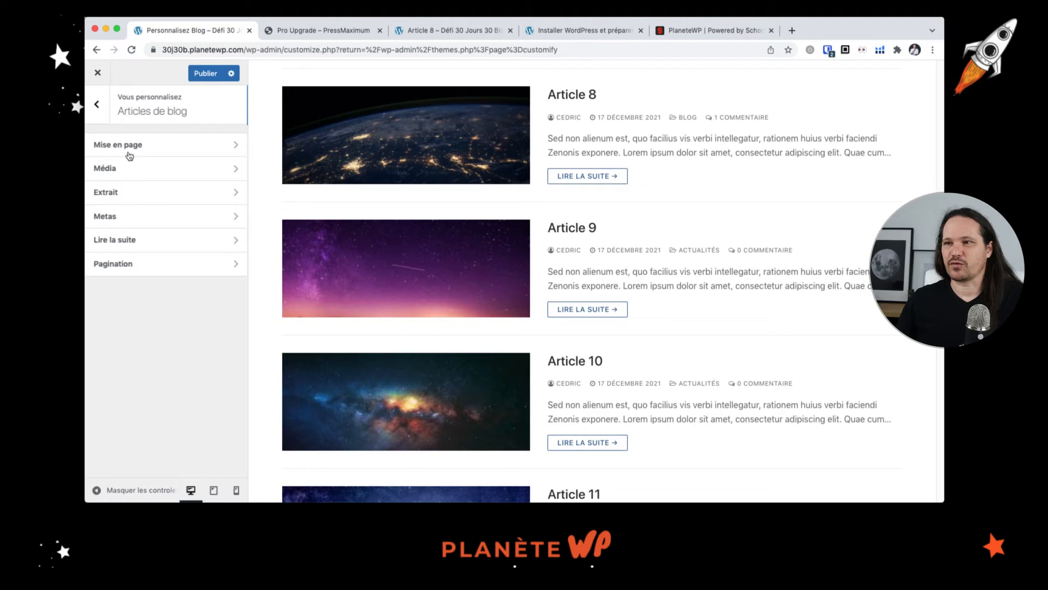
Step: Review the excerpt types in the Extrait settings, set the Lire la suite text to "Lire plus", and check the article listing preview
left_click(160, 193)
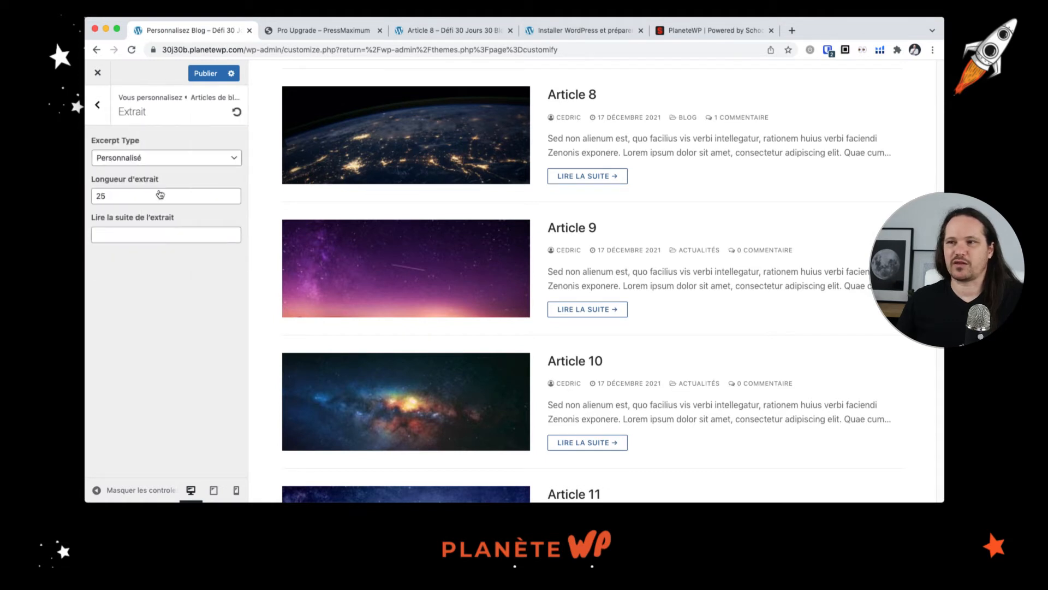
left_click(182, 162)
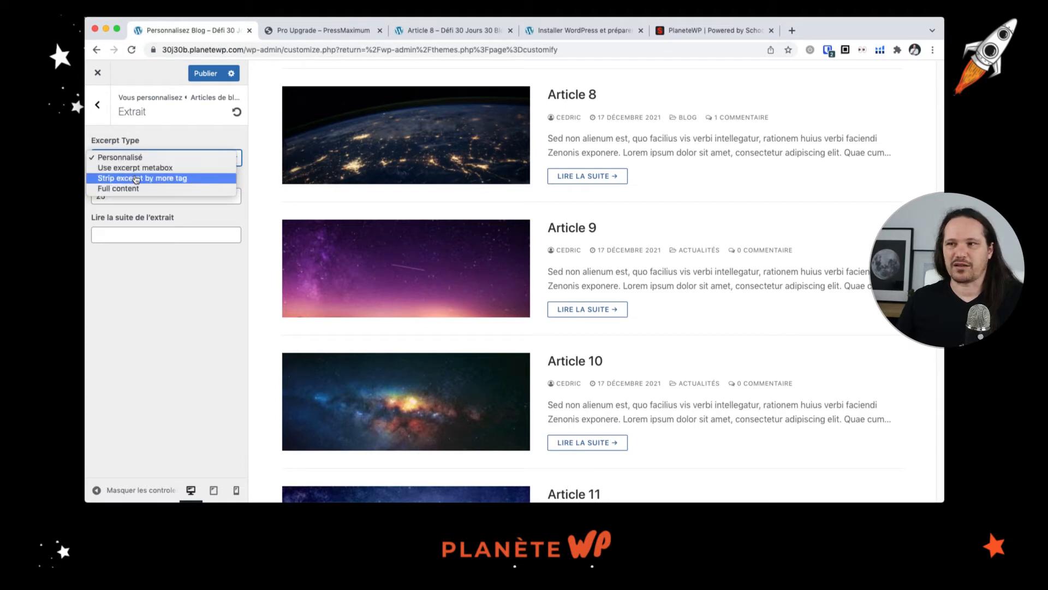
left_click(163, 137)
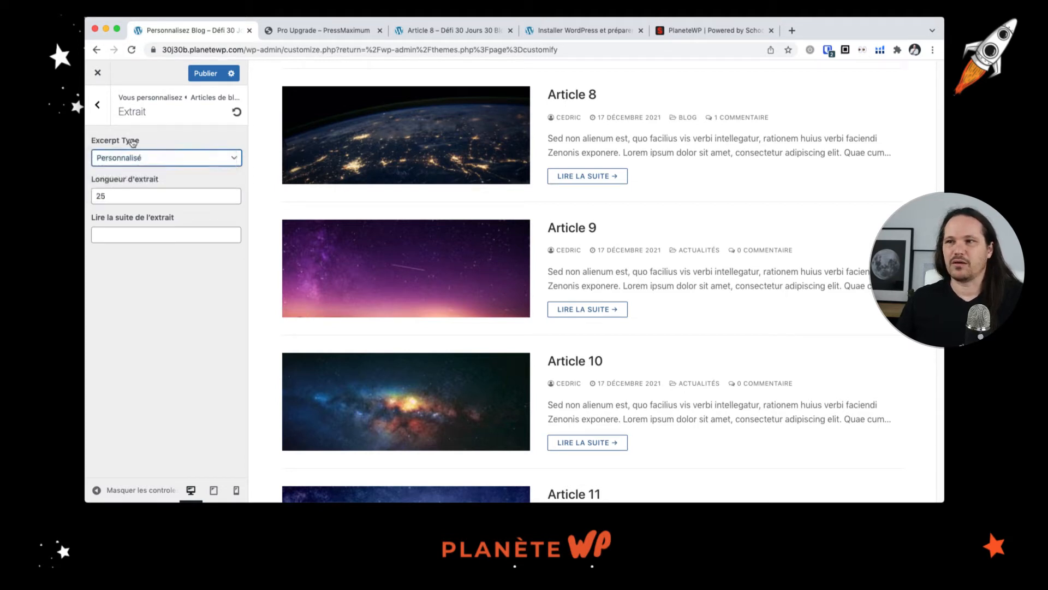
left_click(140, 237)
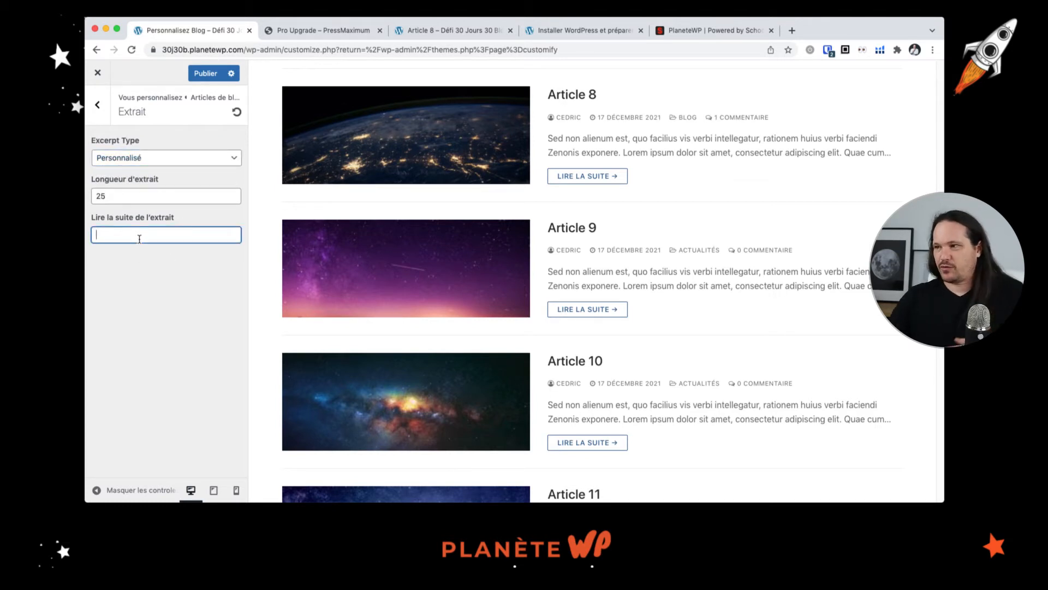
type("Lire plus")
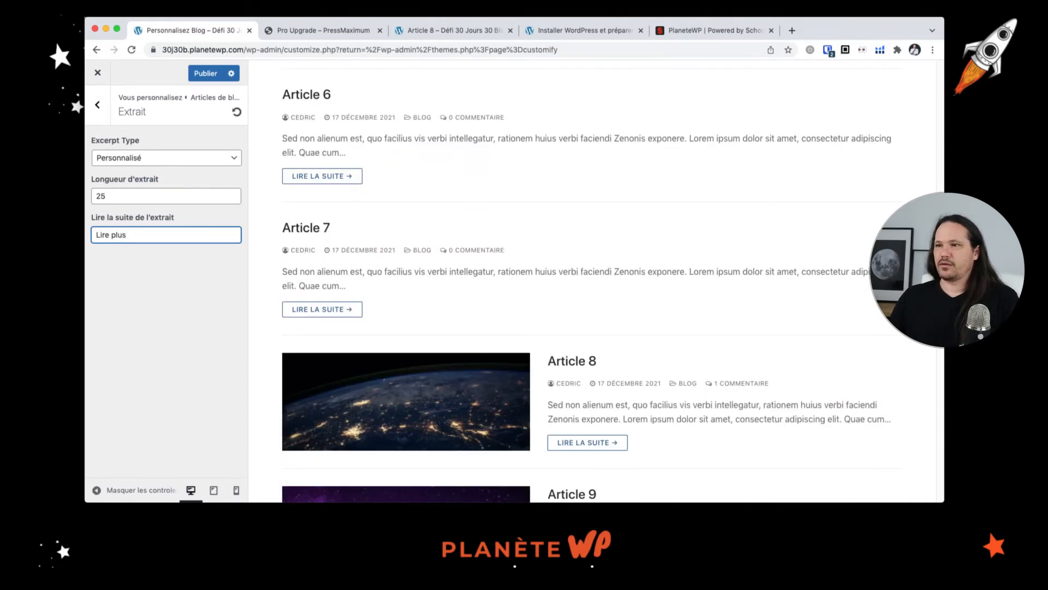
left_click(367, 232)
scroll(369, 227, "up", 10)
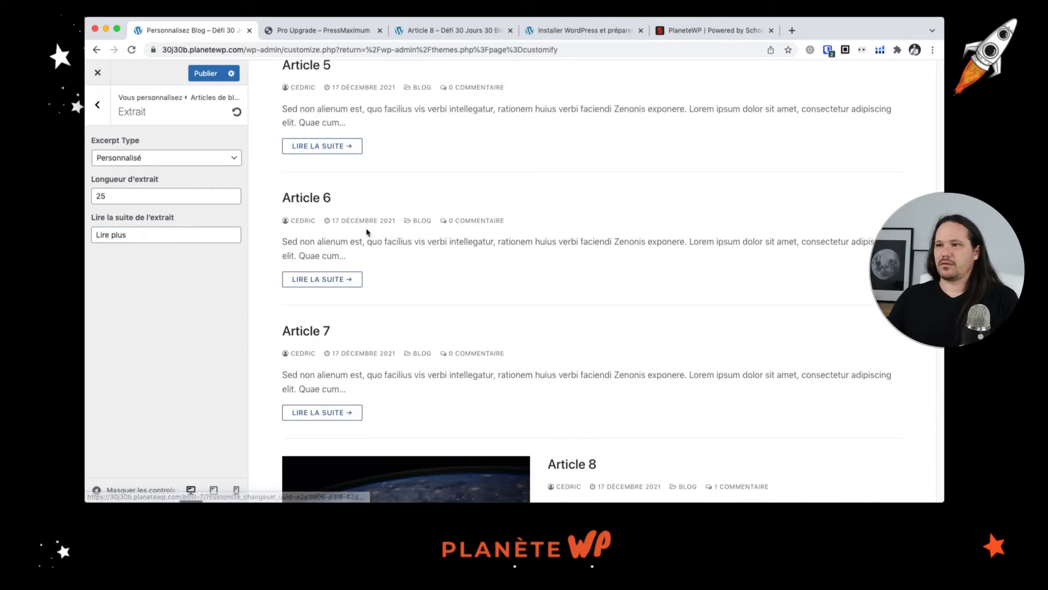
scroll(369, 222, "up", 5)
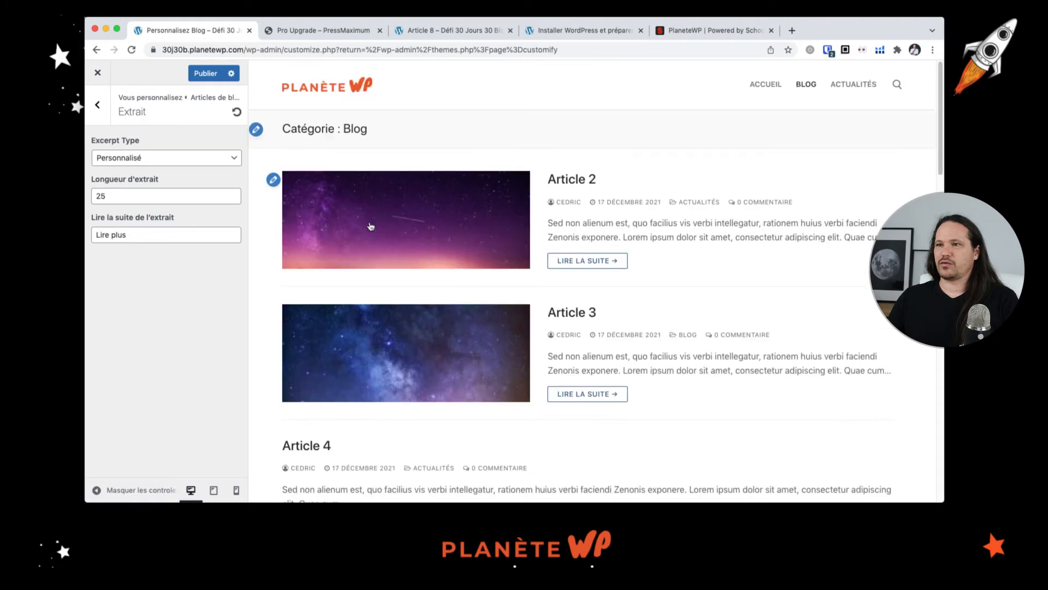
Step: Publish the customizations and check the read-more buttons in both the preview and the live Blog category page
left_click(210, 75)
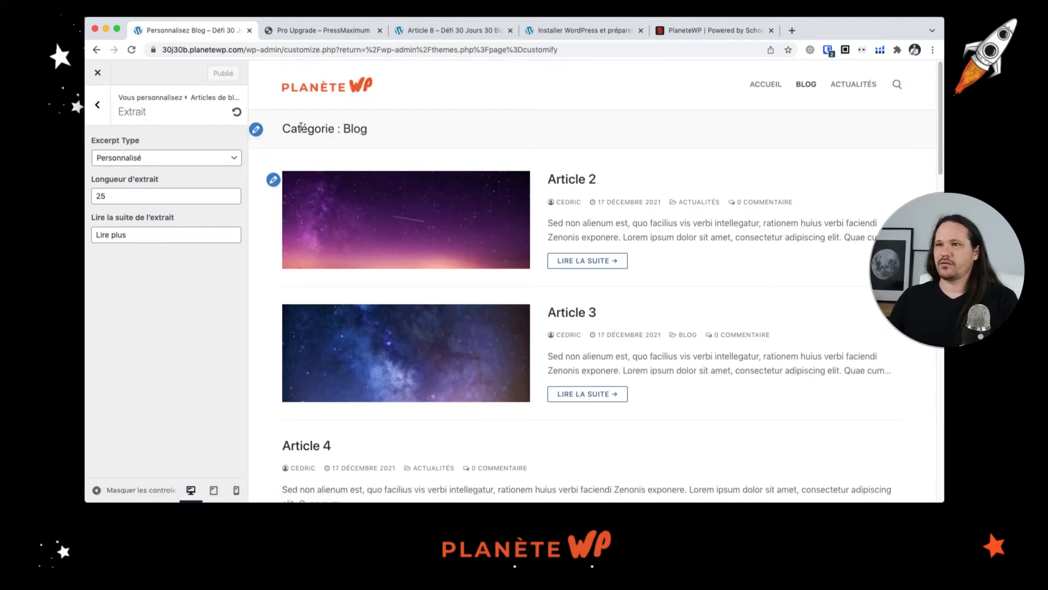
left_click(155, 238)
scroll(601, 344, "down", 4)
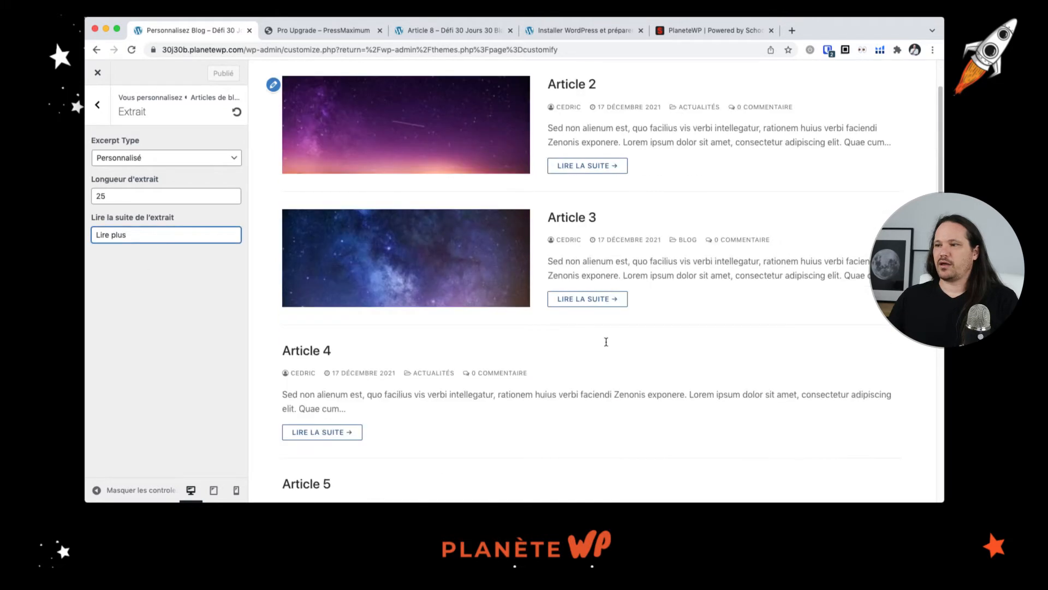
scroll(601, 344, "up", 4)
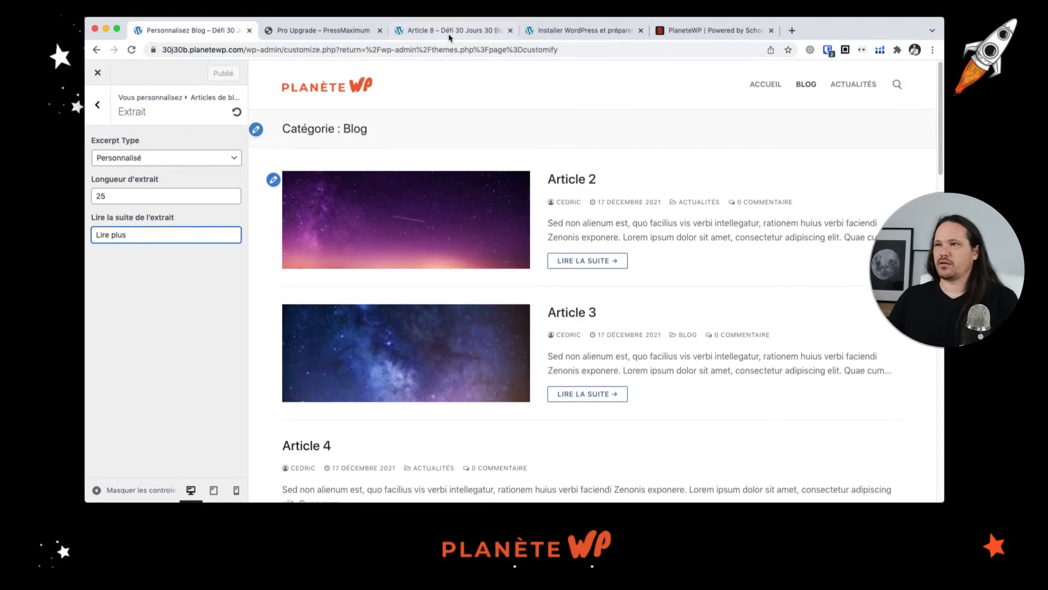
left_click(454, 31)
left_click(131, 50)
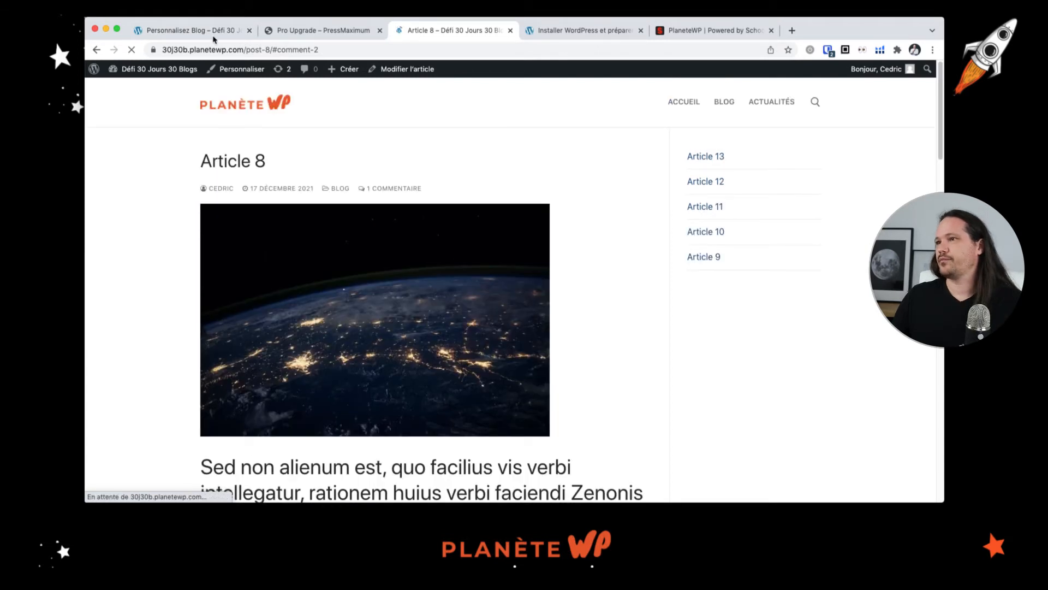
mouse_move(173, 74)
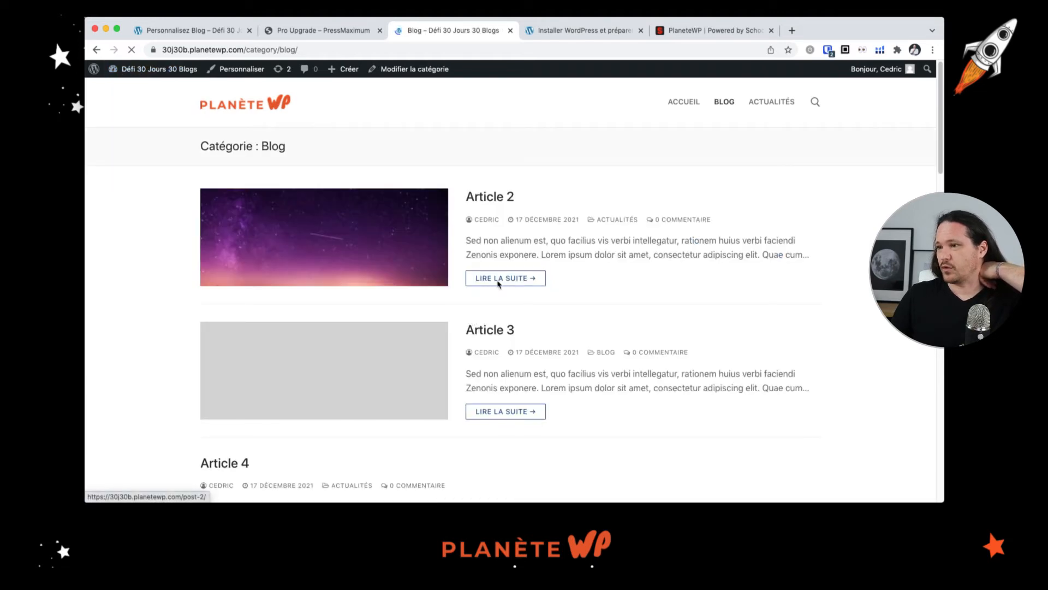
left_click(201, 32)
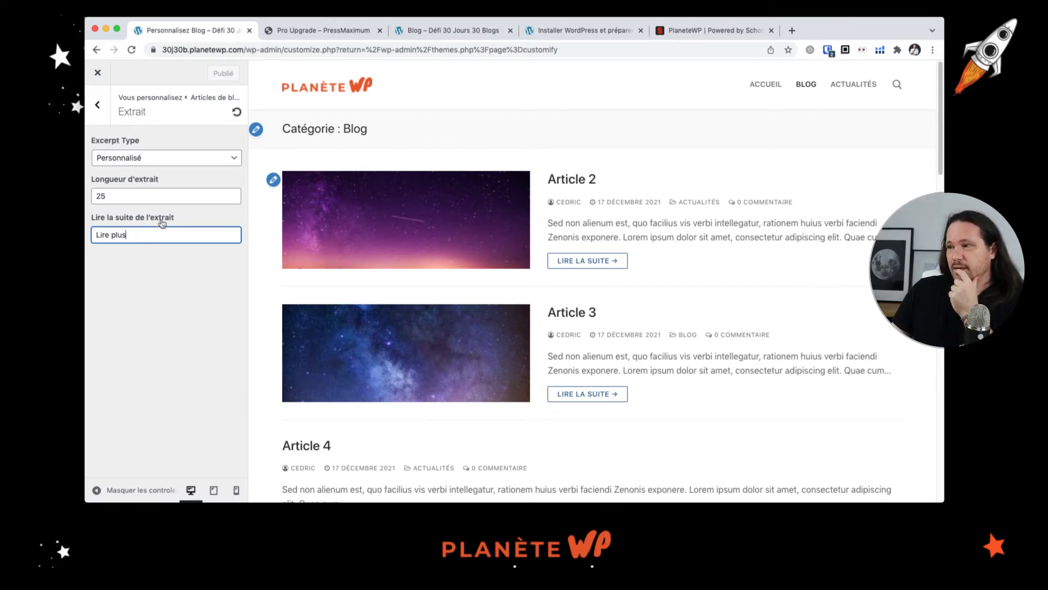
Step: Try the "Strip excerpt by more tag" excerpt type and examine the excerpts and read-more buttons in the article listing
left_click(702, 236)
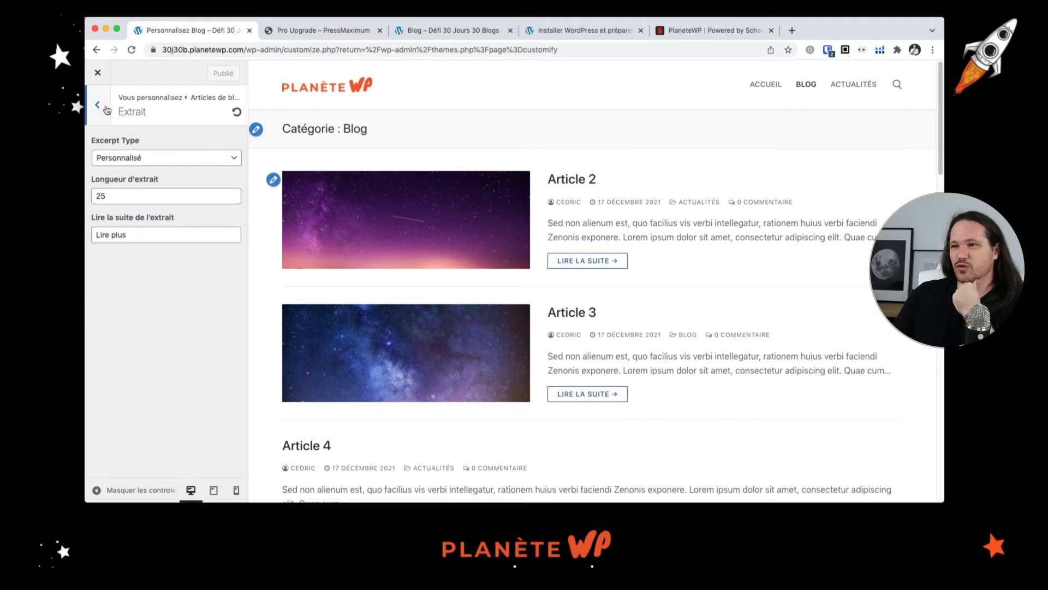
scroll(424, 243, "down", 5)
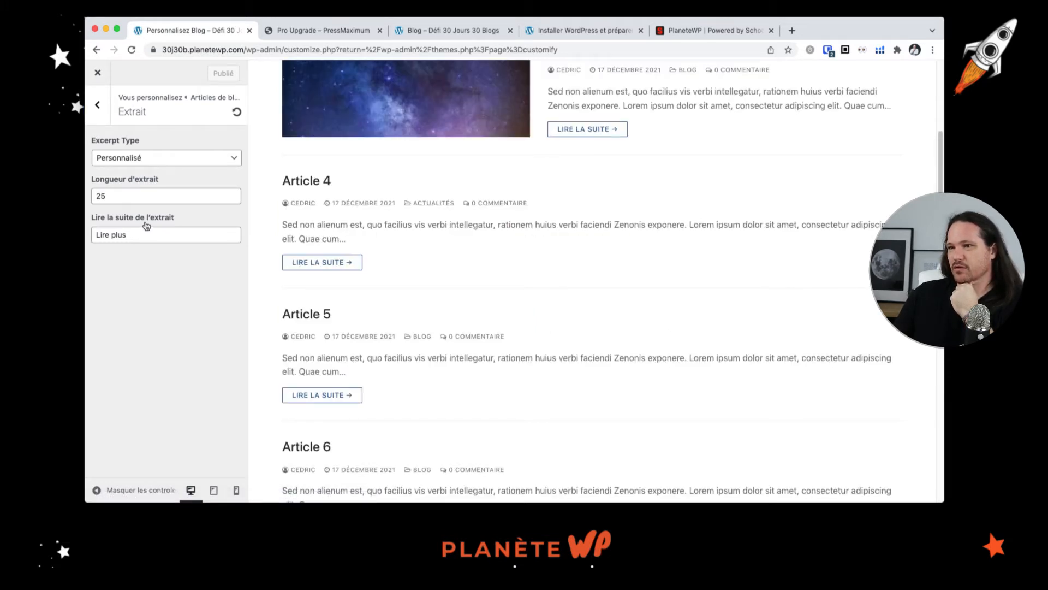
left_click(209, 161)
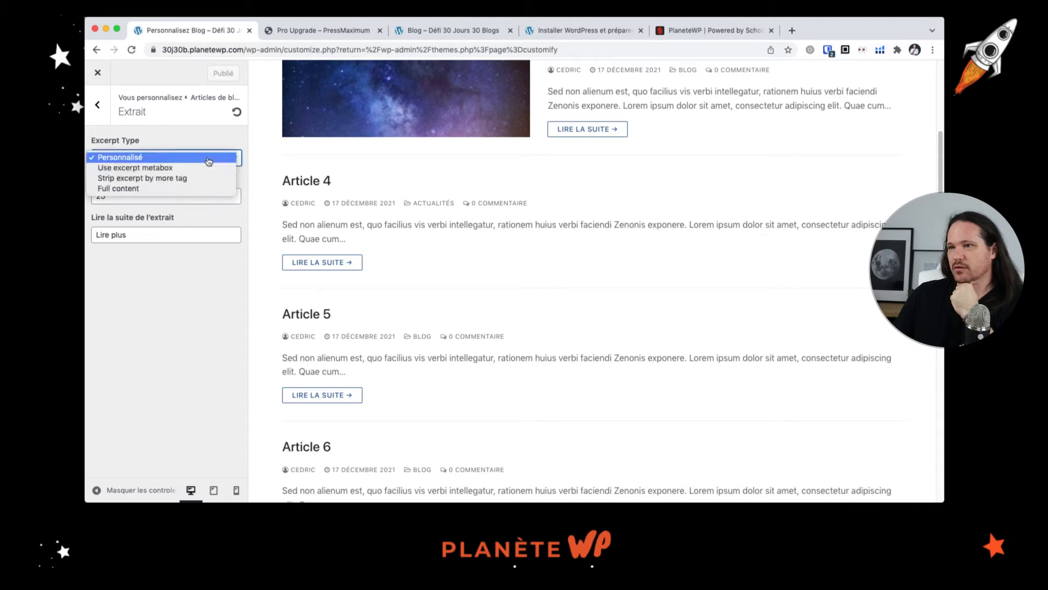
left_click(130, 181)
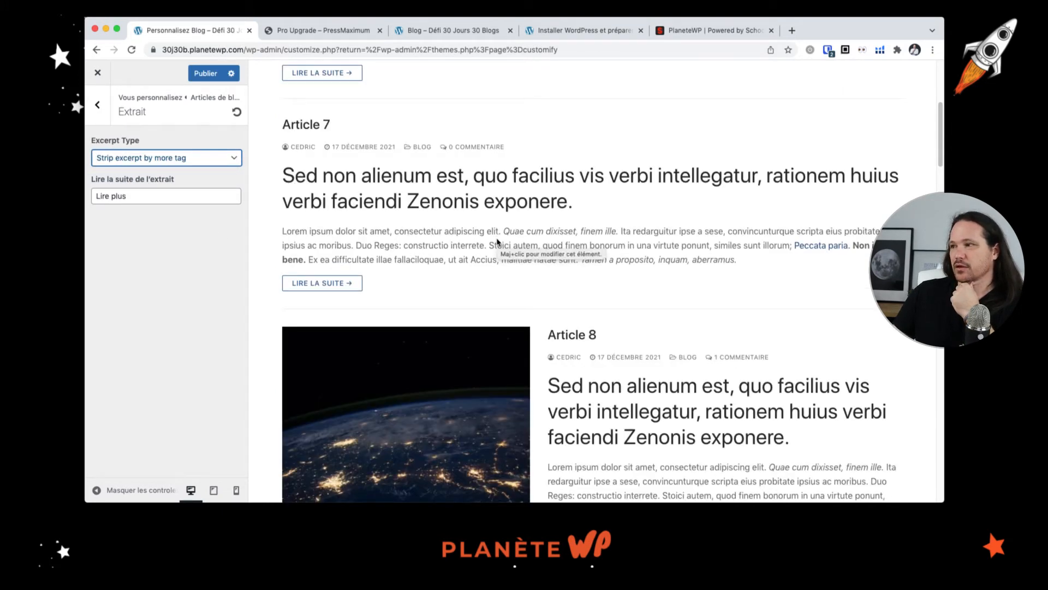
scroll(497, 241, "down", 3)
scroll(498, 242, "down", 3)
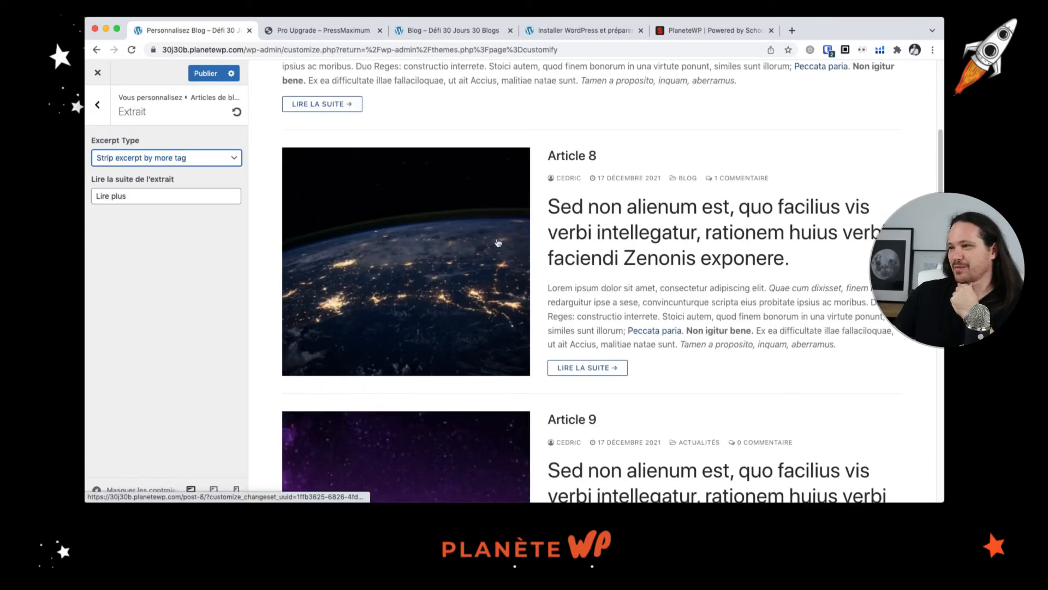
scroll(464, 235, "up", 5)
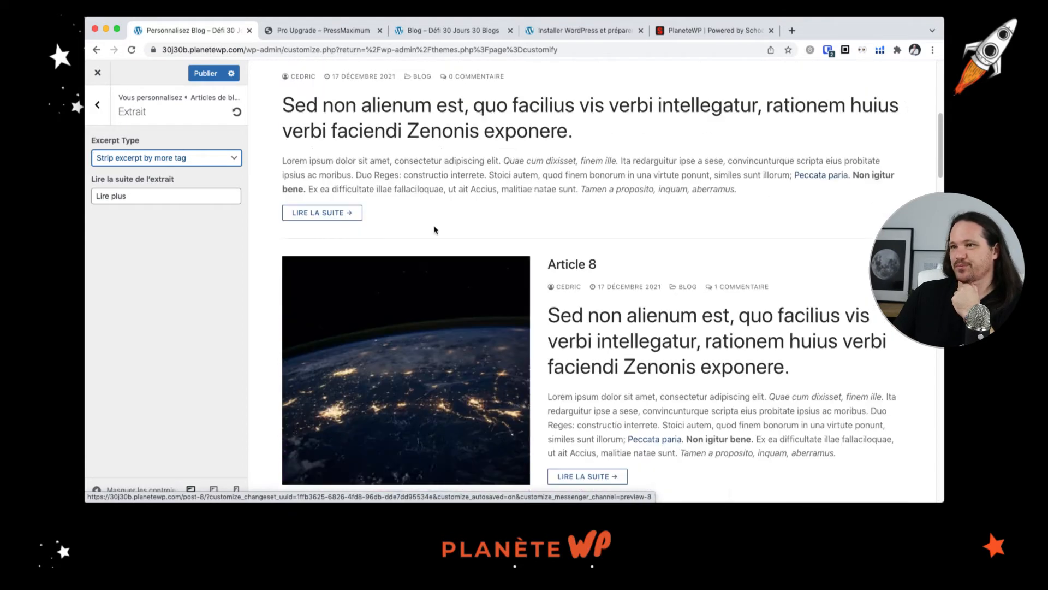
left_click(153, 193)
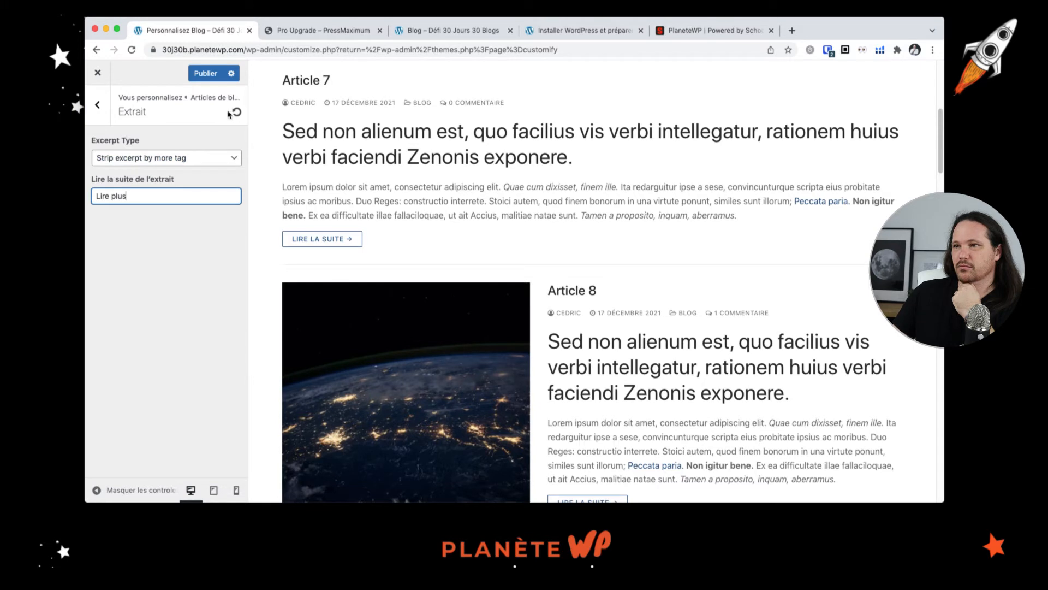
Step: Look at the Metas options for the blog articles and return to the Articles de blog sections
left_click(92, 110)
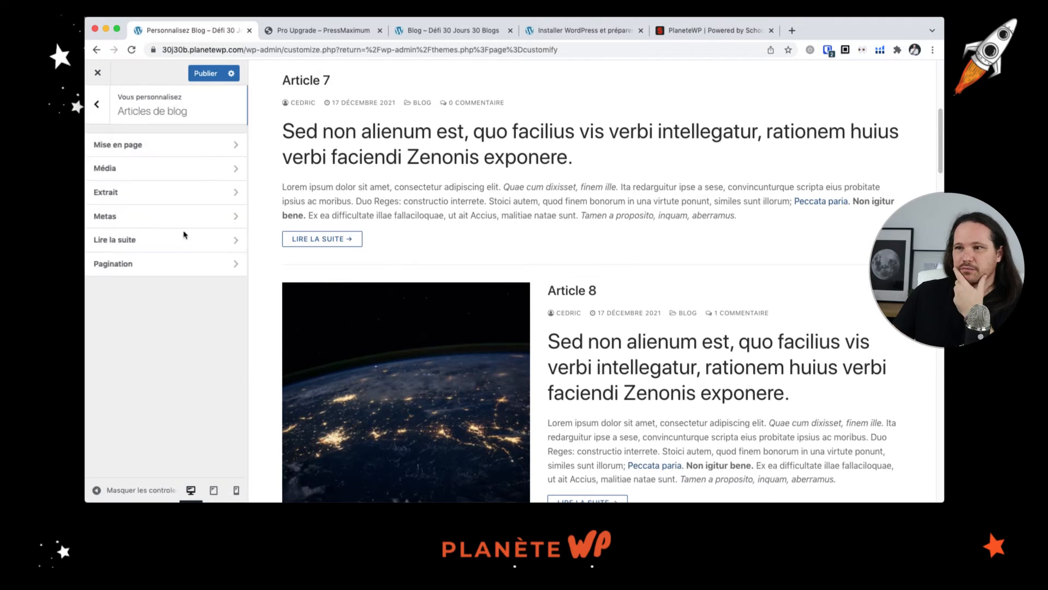
left_click(163, 218)
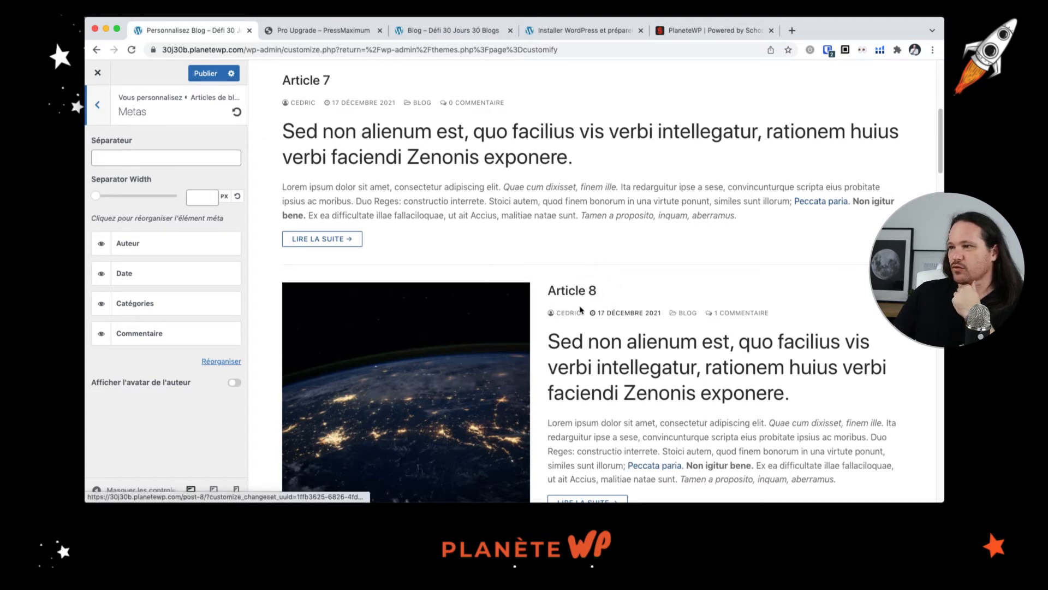
left_click(106, 105)
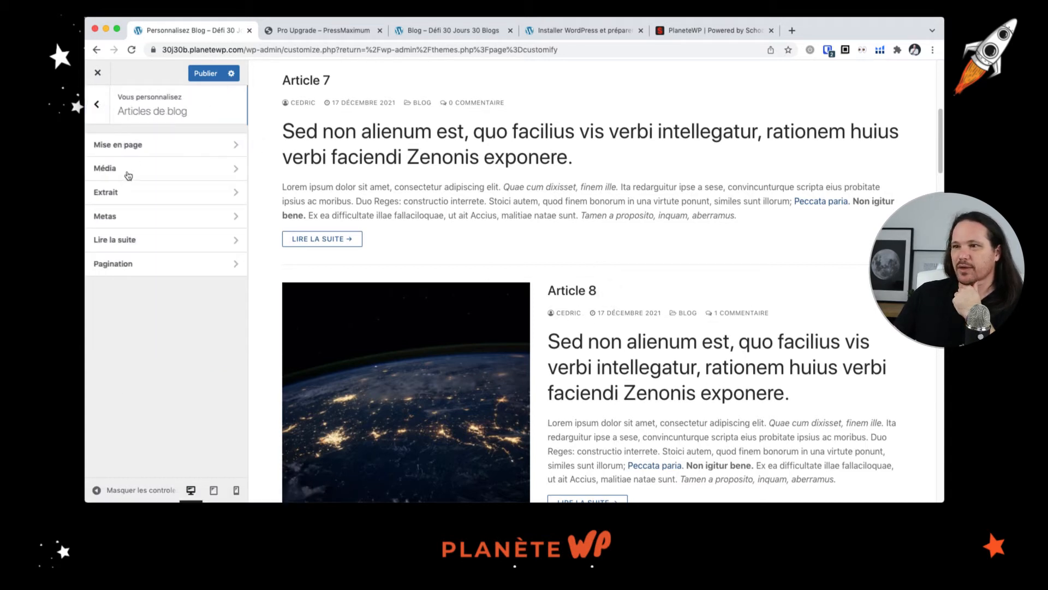
Step: Try the Full content and Use excerpt metabox excerpt types in the Extrait settings and set Excerpt Type back to Personnalisé
left_click(135, 198)
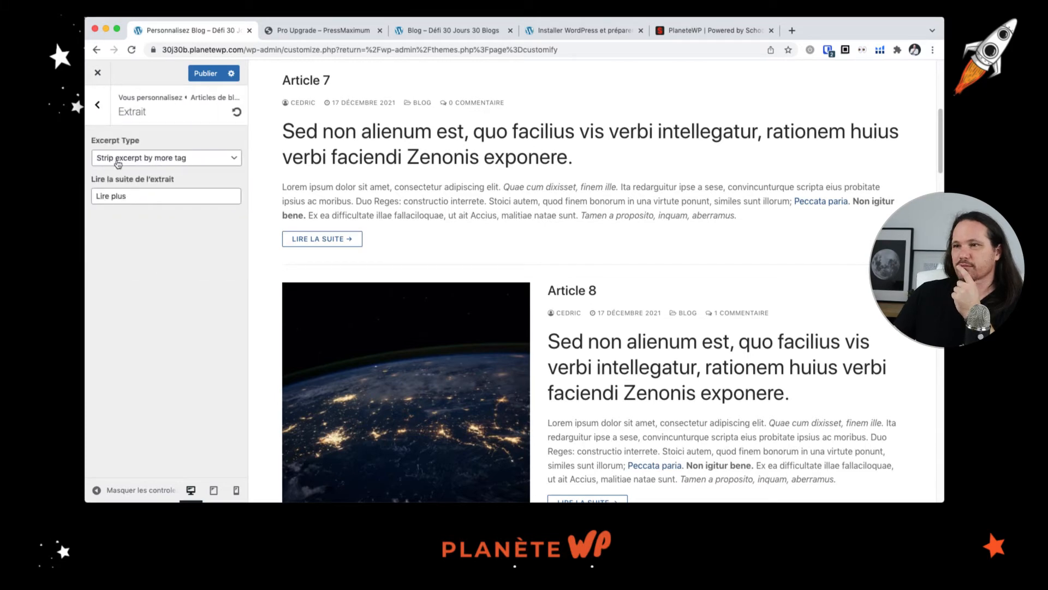
left_click(139, 159)
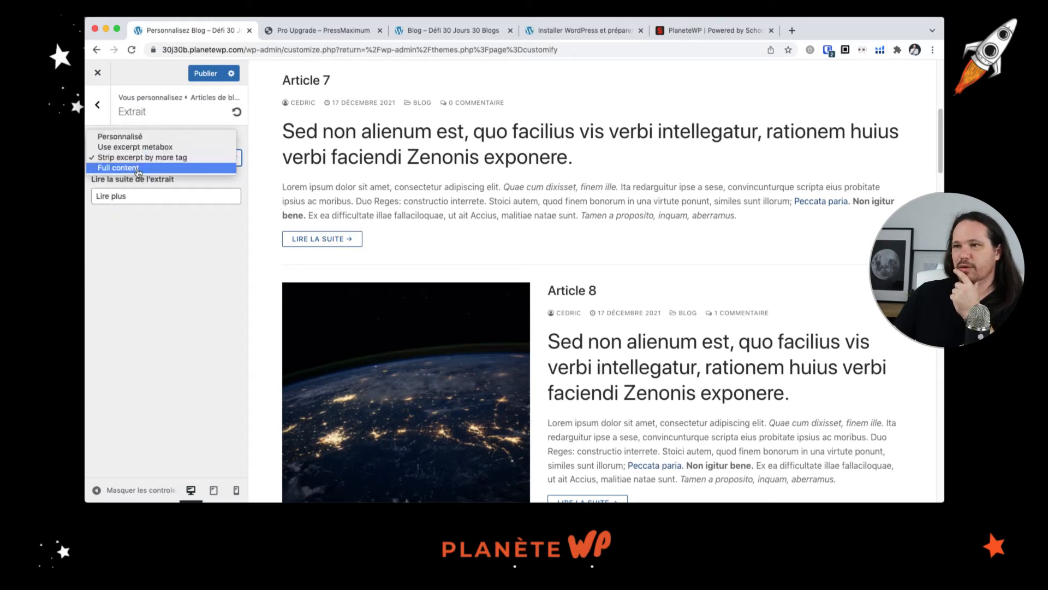
left_click(139, 168)
left_click(140, 157)
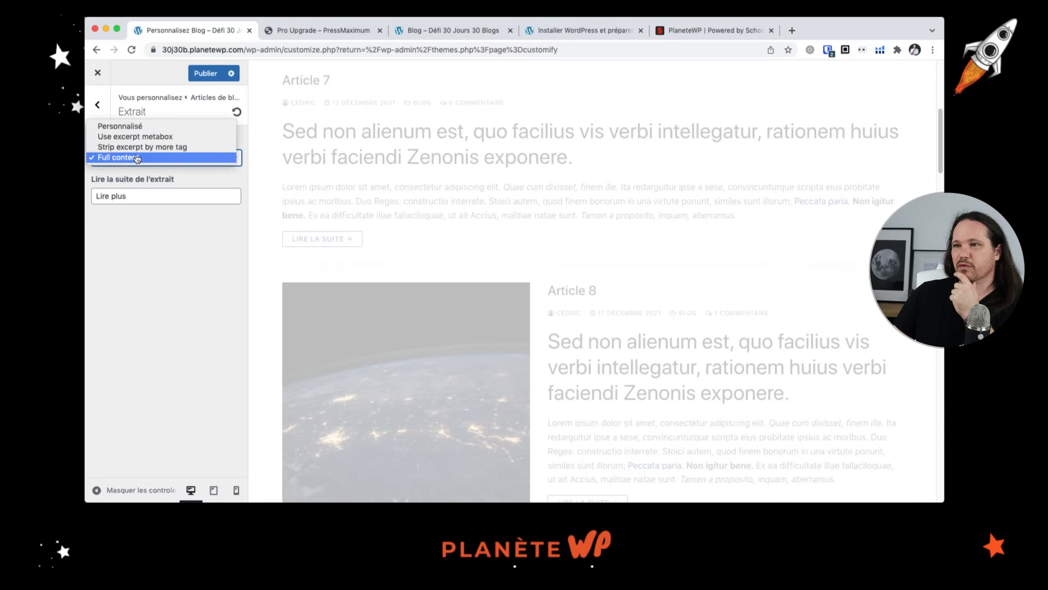
left_click(143, 126)
left_click(143, 159)
left_click(141, 167)
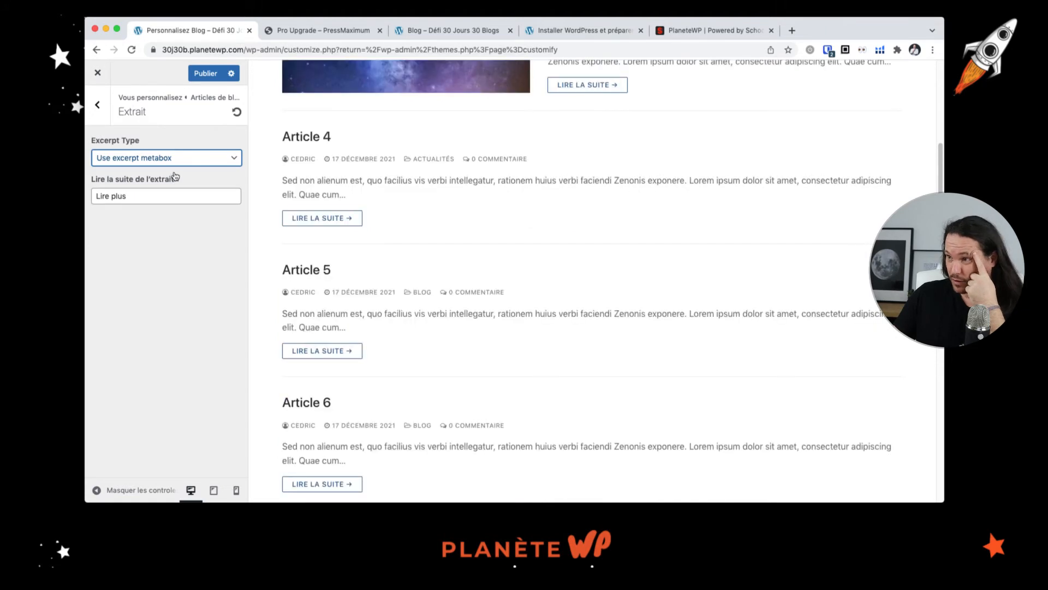
left_click(143, 159)
left_click(146, 150)
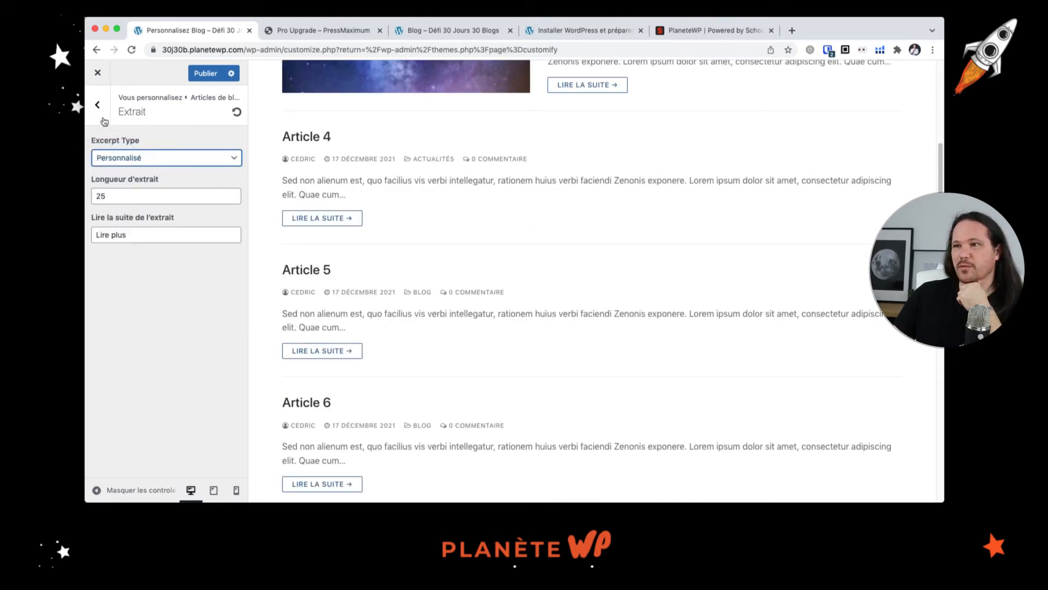
Step: Reorder the blog article metas to Date, Auteur, Commentaire, Catégories and hide the Commentaire meta
left_click(104, 113)
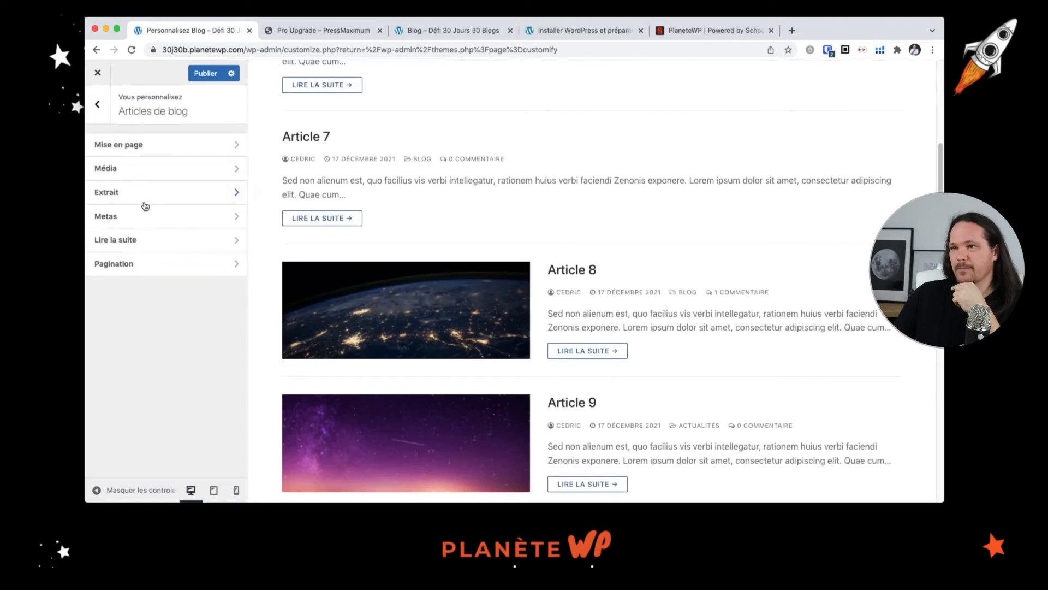
left_click(147, 219)
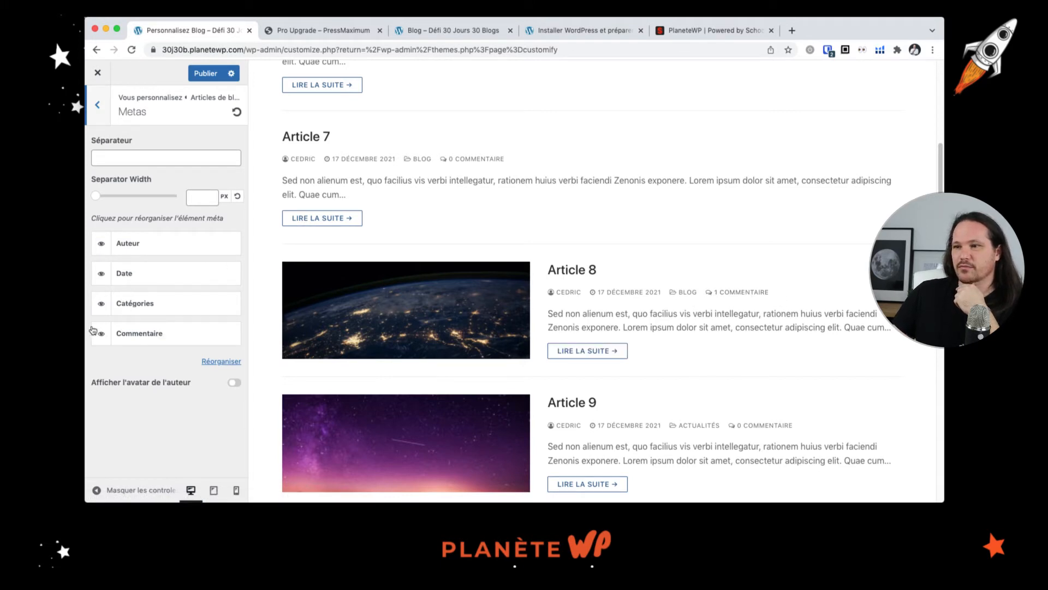
mouse_move(161, 327)
left_mouse_down()
mouse_move(171, 305)
mouse_move(165, 332)
mouse_move(165, 273)
mouse_move(166, 309)
left_mouse_up()
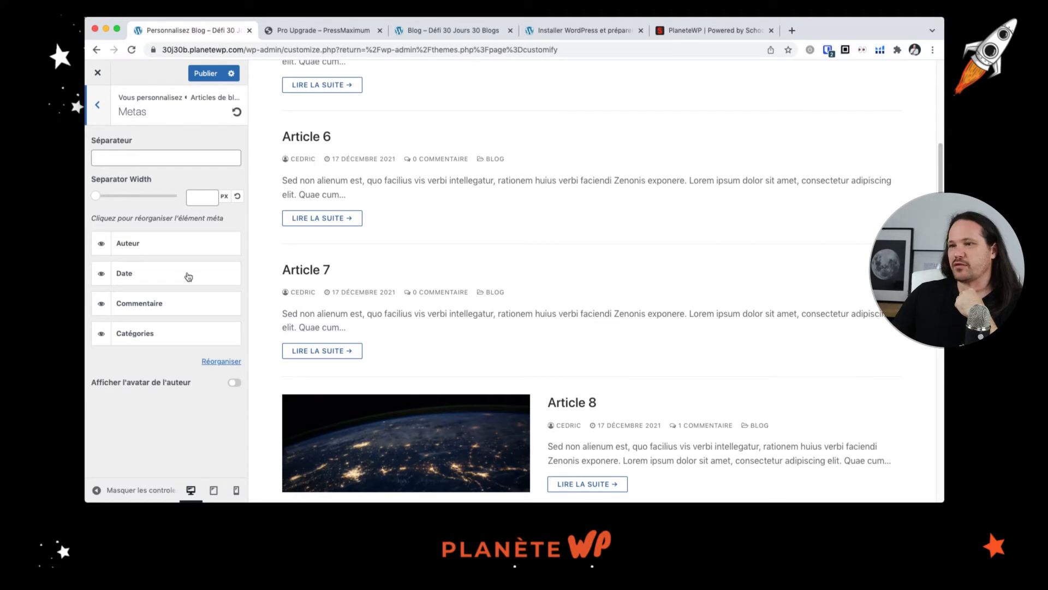
left_click(102, 304)
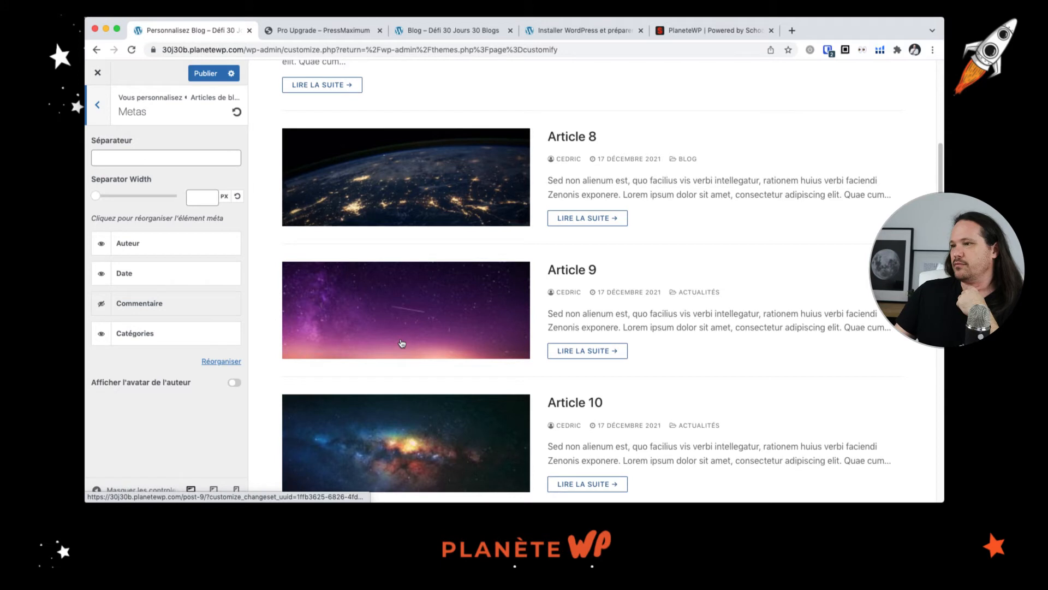
left_click_drag(151, 273, 161, 234)
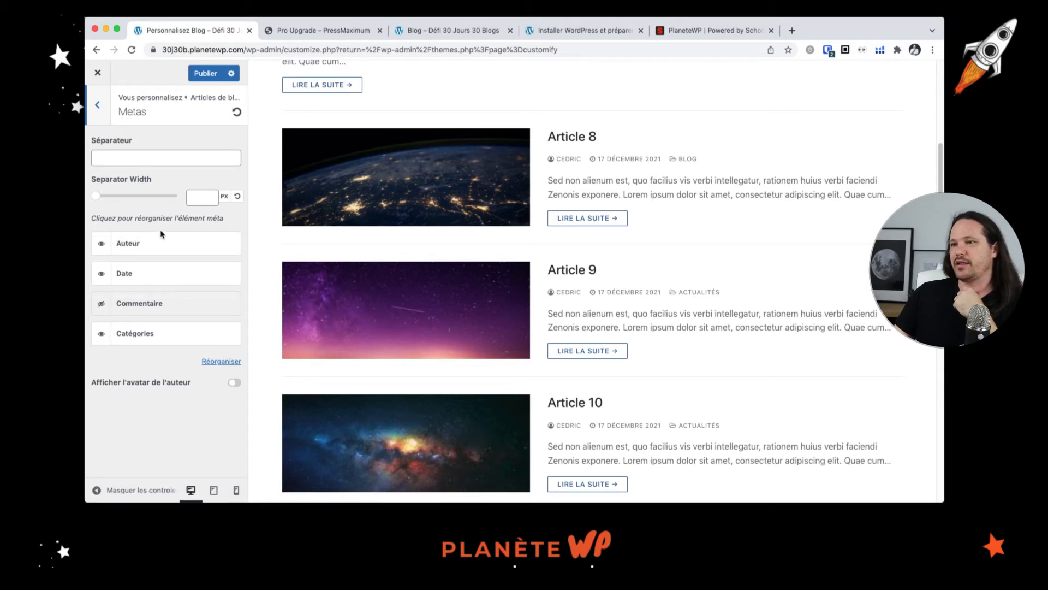
mouse_move(156, 273)
left_mouse_down()
mouse_move(162, 239)
mouse_move(207, 227)
mouse_move(169, 283)
left_mouse_up()
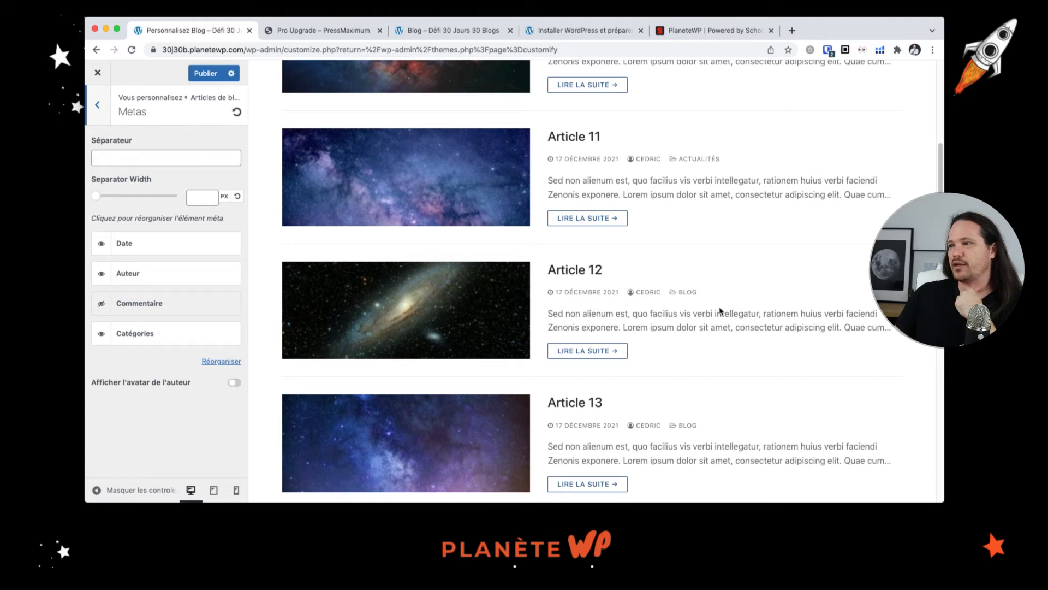
Step: Set the read-more button text for the blog articles to "Lire plus" in the Lire la suite settings
left_click(98, 104)
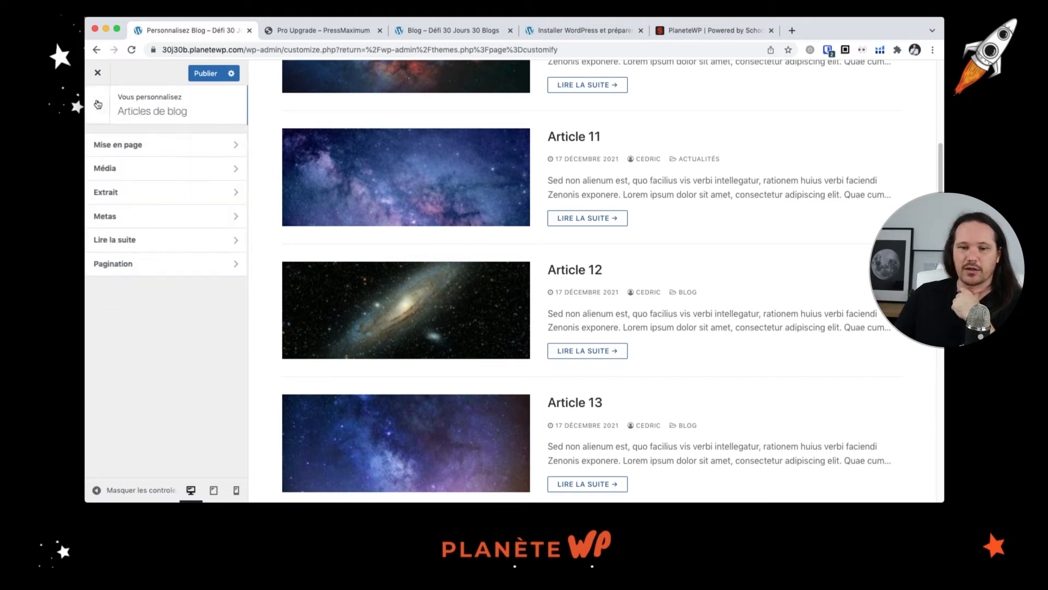
left_click(195, 241)
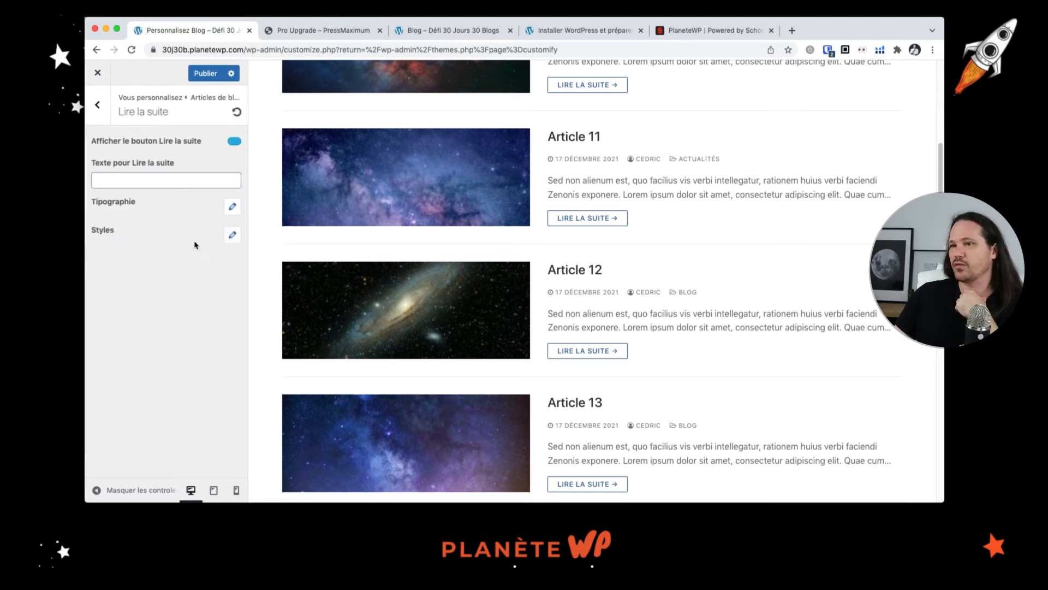
left_click(138, 177)
type("Lire plus")
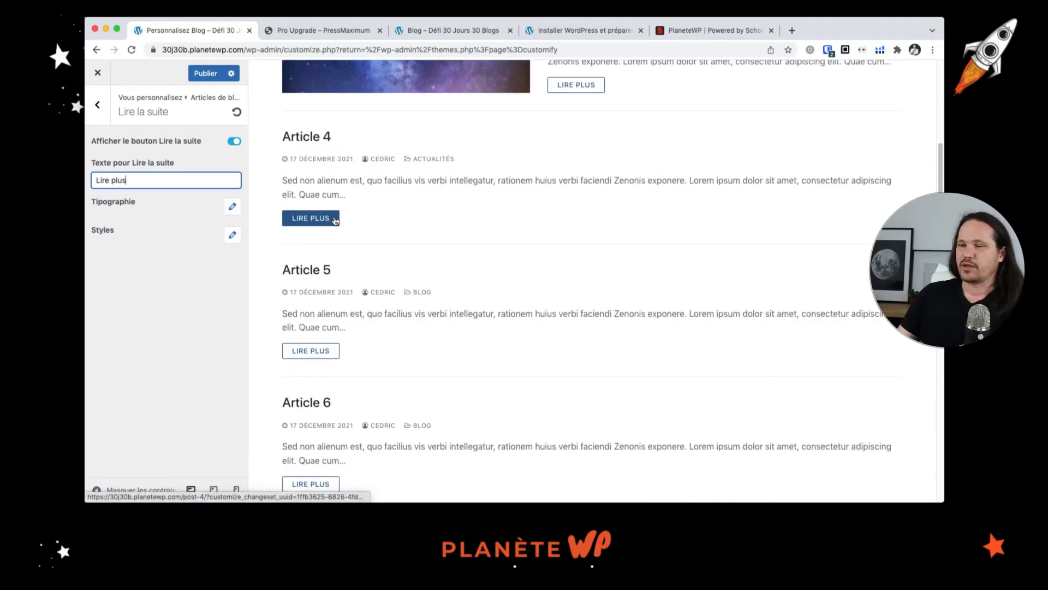
Step: Look through the read-more button's typography options and browse the available font families
left_click(237, 212)
scroll(136, 259, "down", 1)
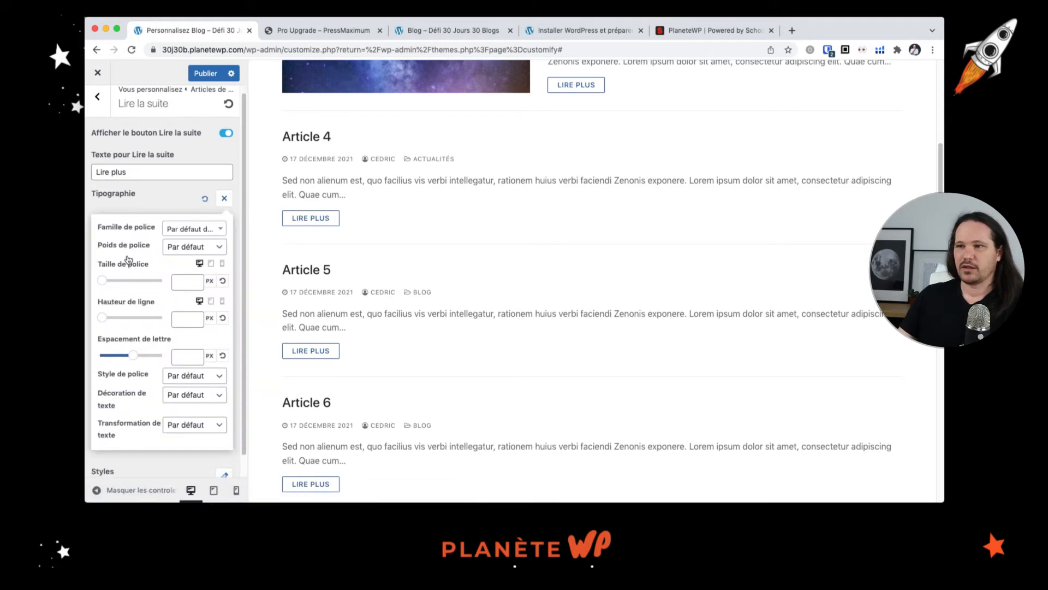
left_click(209, 231)
scroll(208, 294, "down", 20)
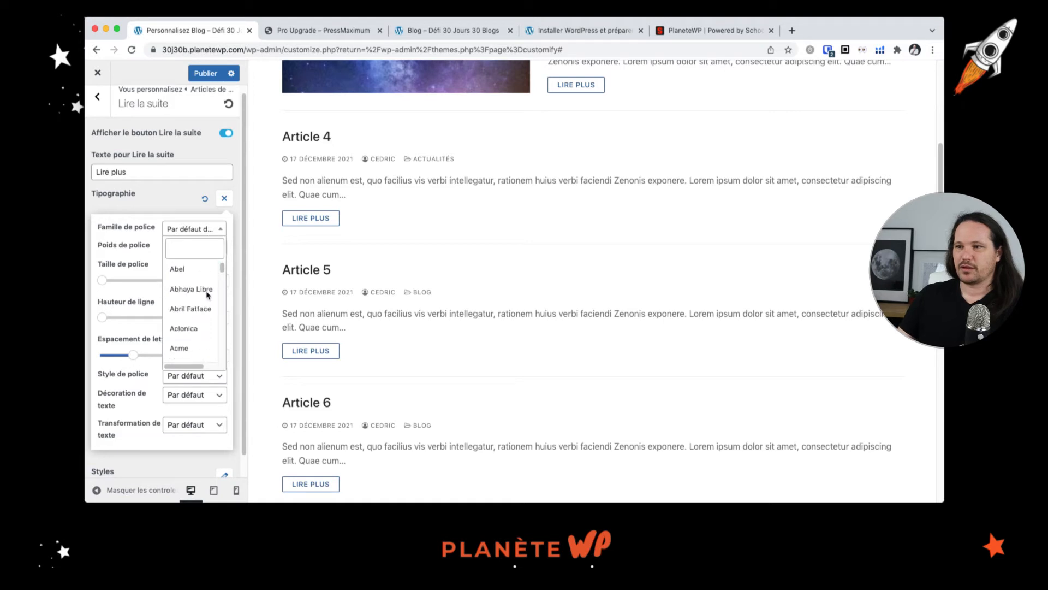
scroll(204, 288, "down", 20)
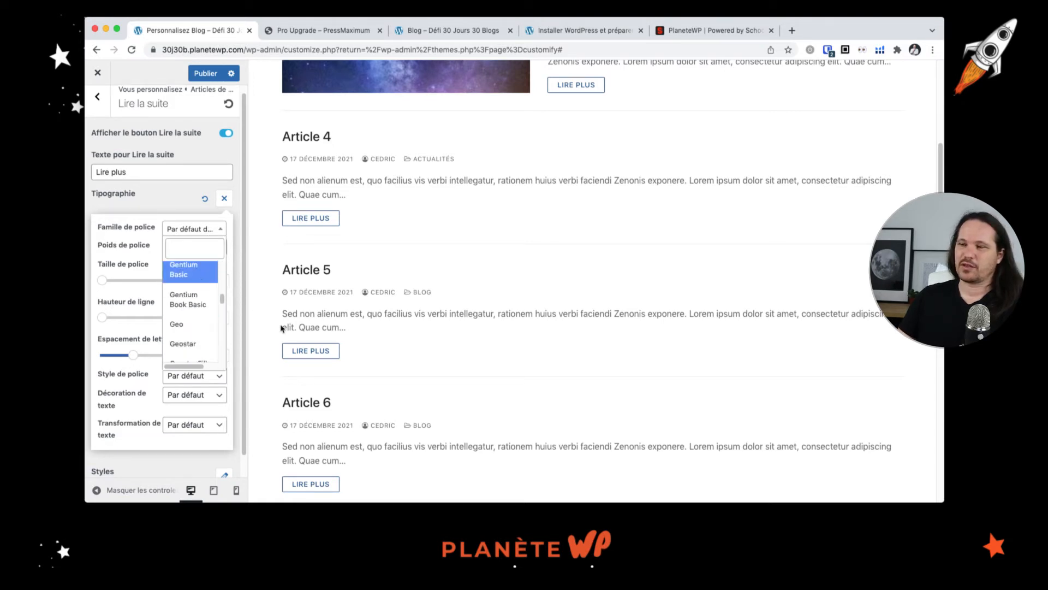
left_click(163, 213)
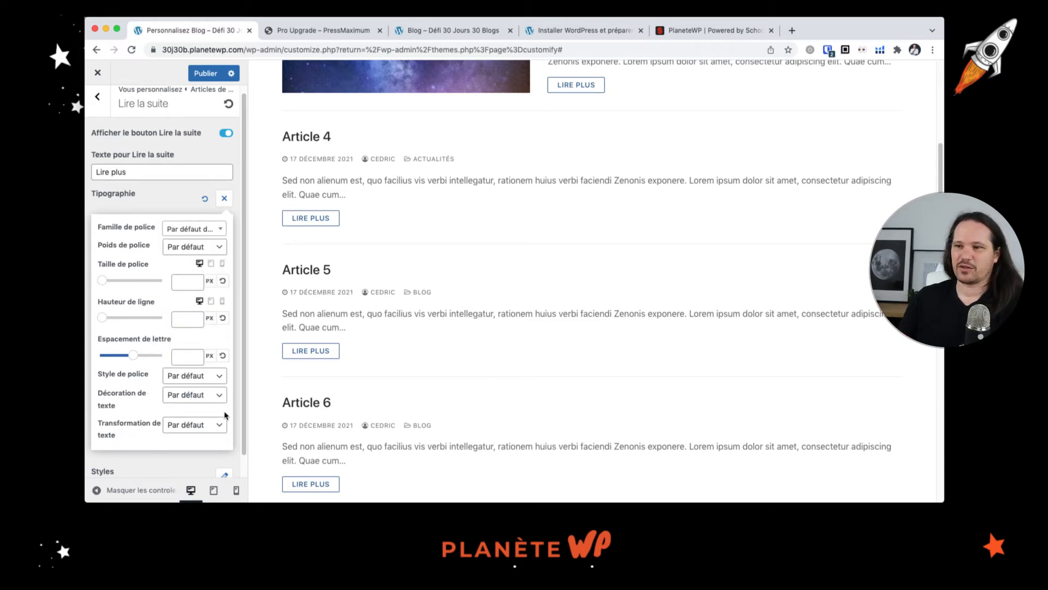
Step: Set the read-more button's hover (Survol) background colour to orange #ff6e00 and try it in the preview
scroll(226, 416, "down", 1)
left_click(225, 458)
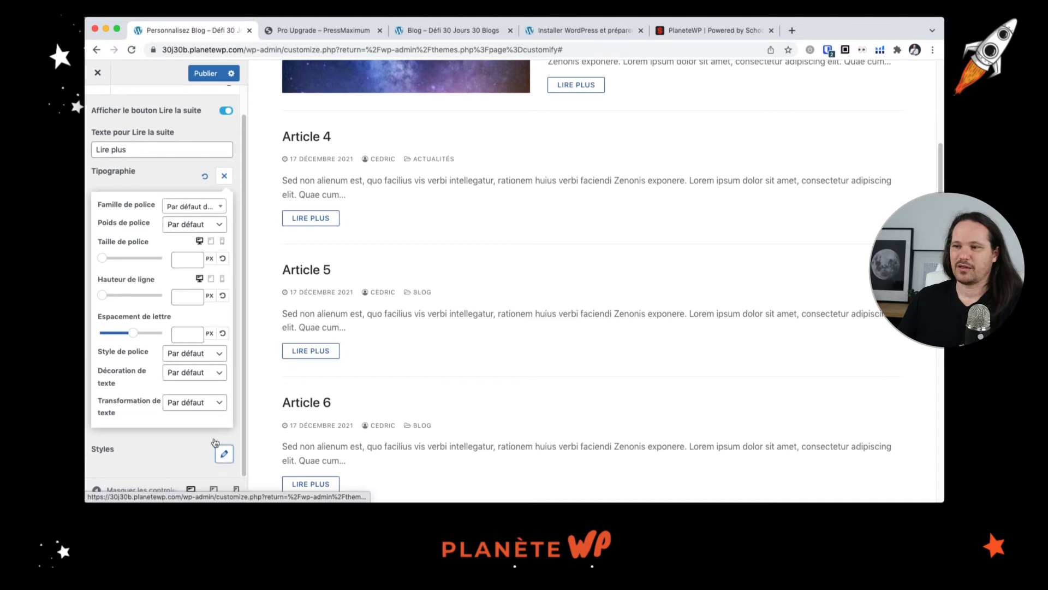
scroll(164, 383, "down", 10)
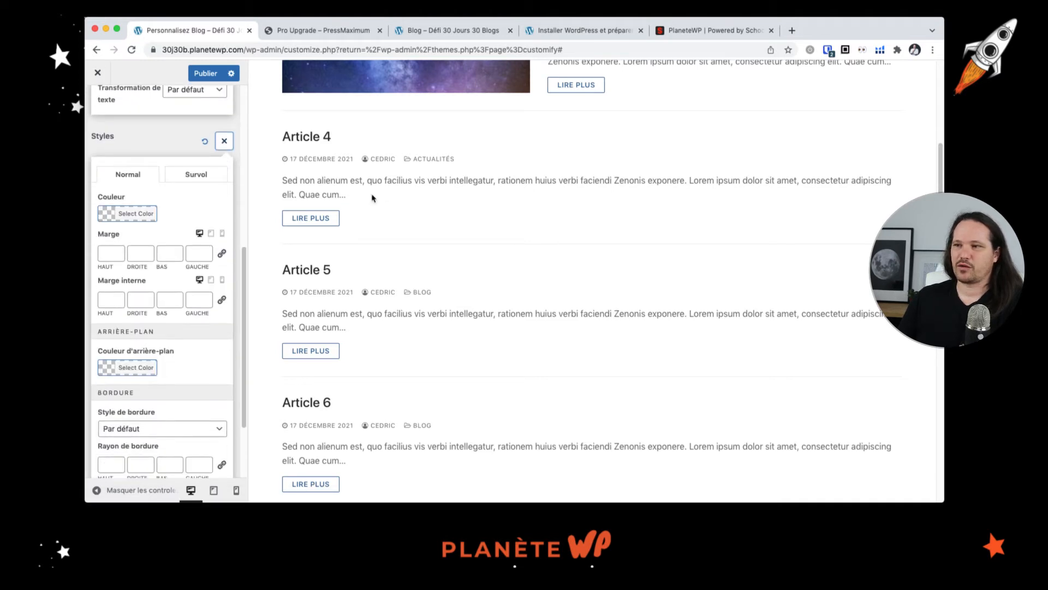
scroll(187, 249, "down", 2)
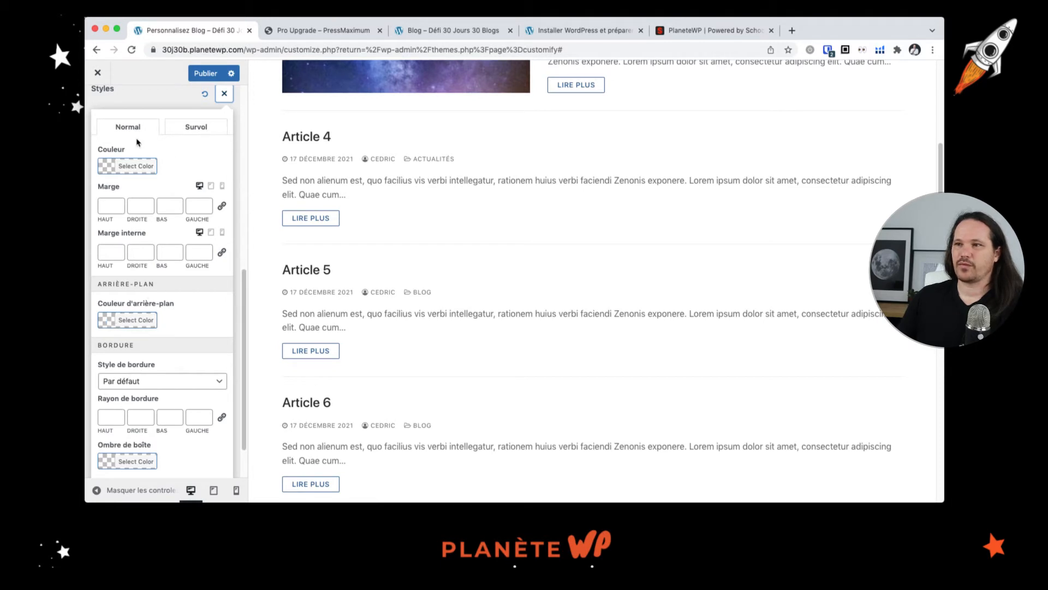
left_click(202, 131)
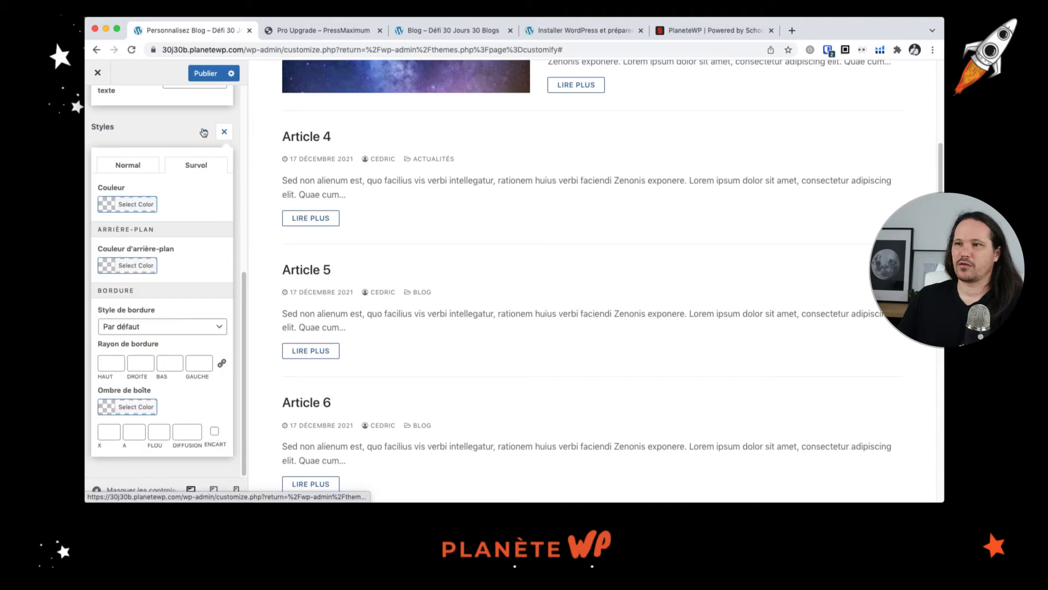
left_click(109, 268)
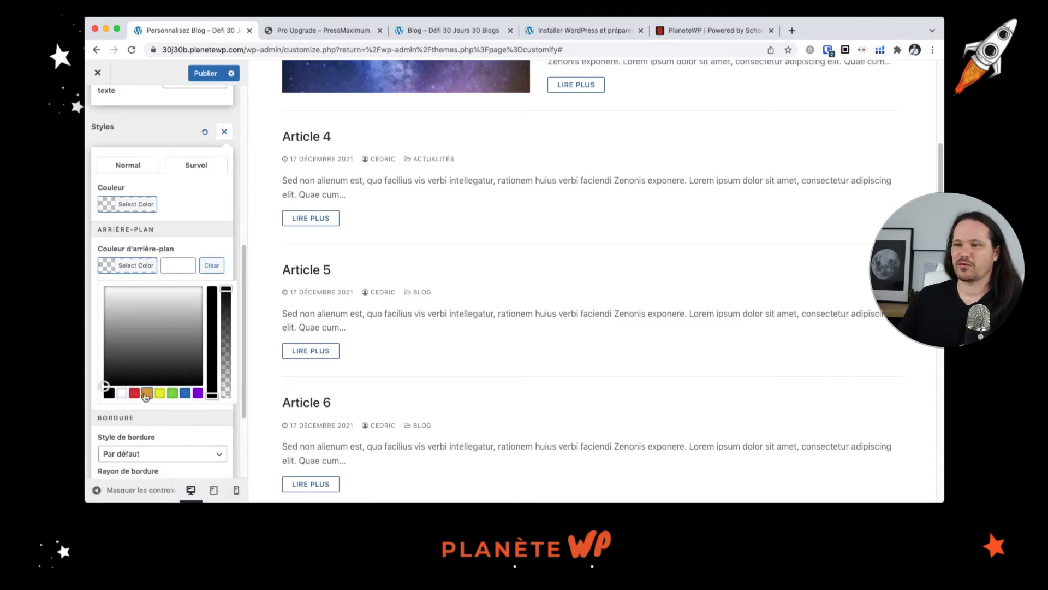
left_click(146, 394)
left_click_drag(212, 311, 212, 287)
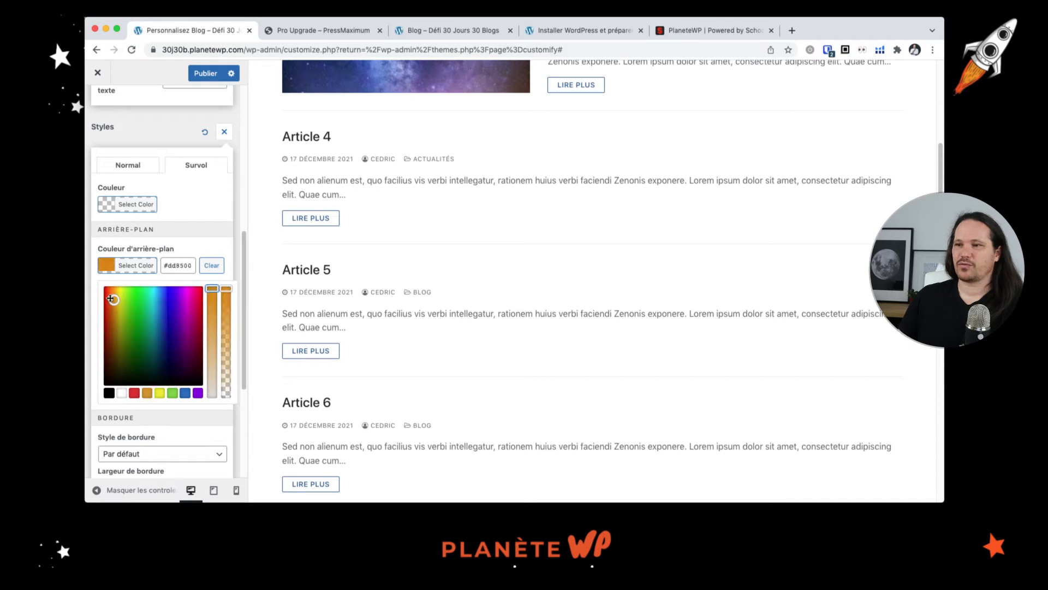
left_click_drag(115, 288, 110, 282)
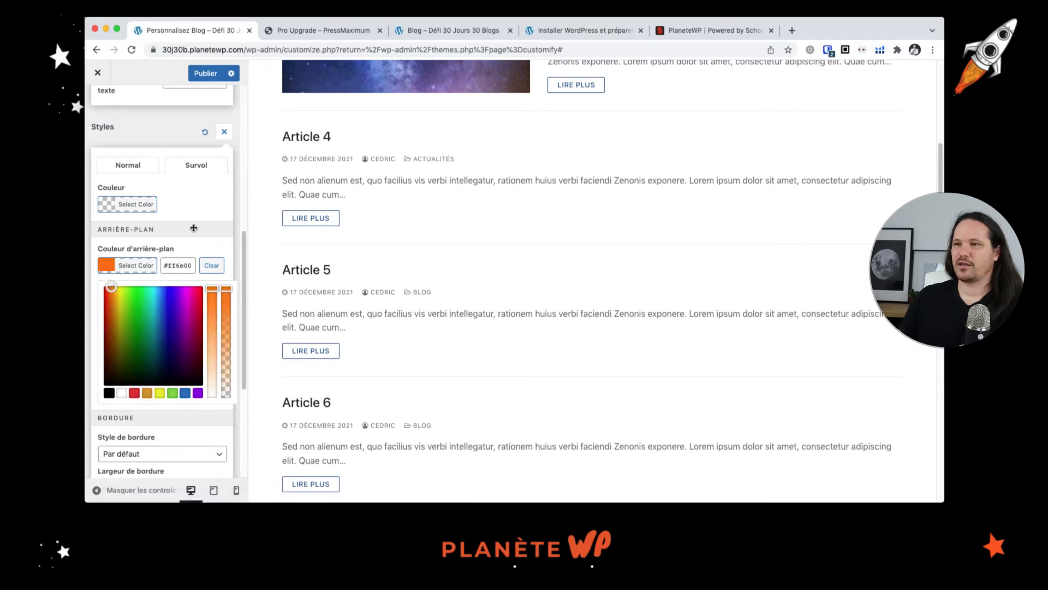
left_click(351, 229)
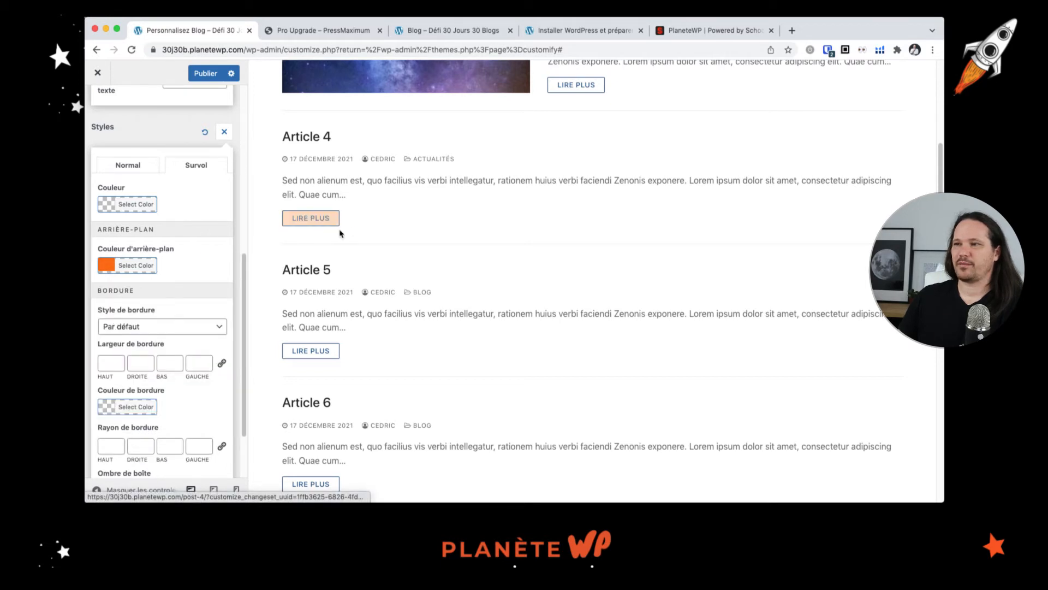
Step: Look at the Pagination options for the blog articles and return to the Blog sections
scroll(119, 188, "up", 10)
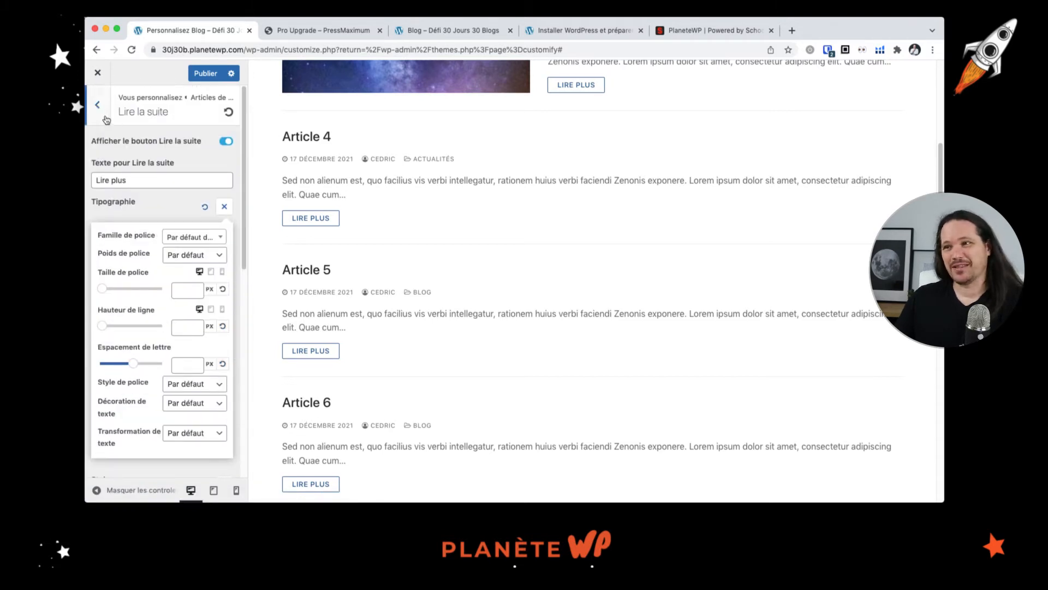
left_click(107, 119)
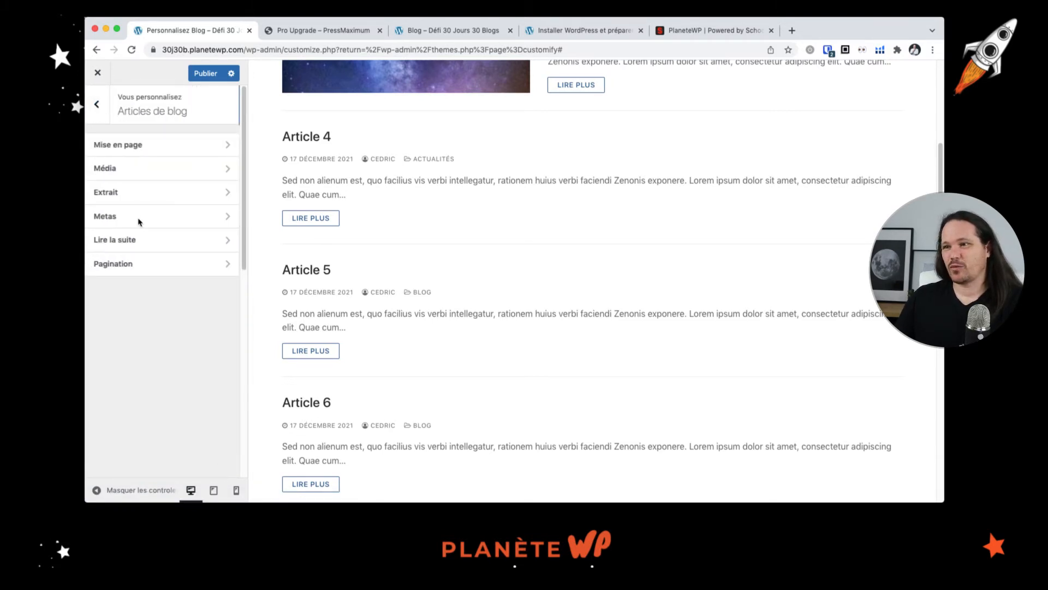
left_click(142, 265)
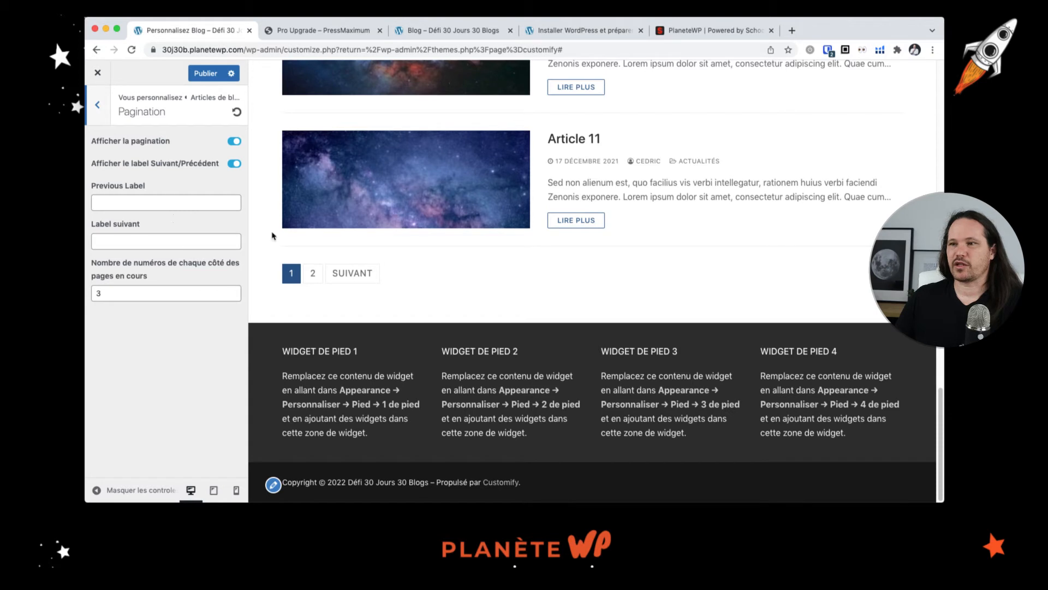
left_click(101, 107)
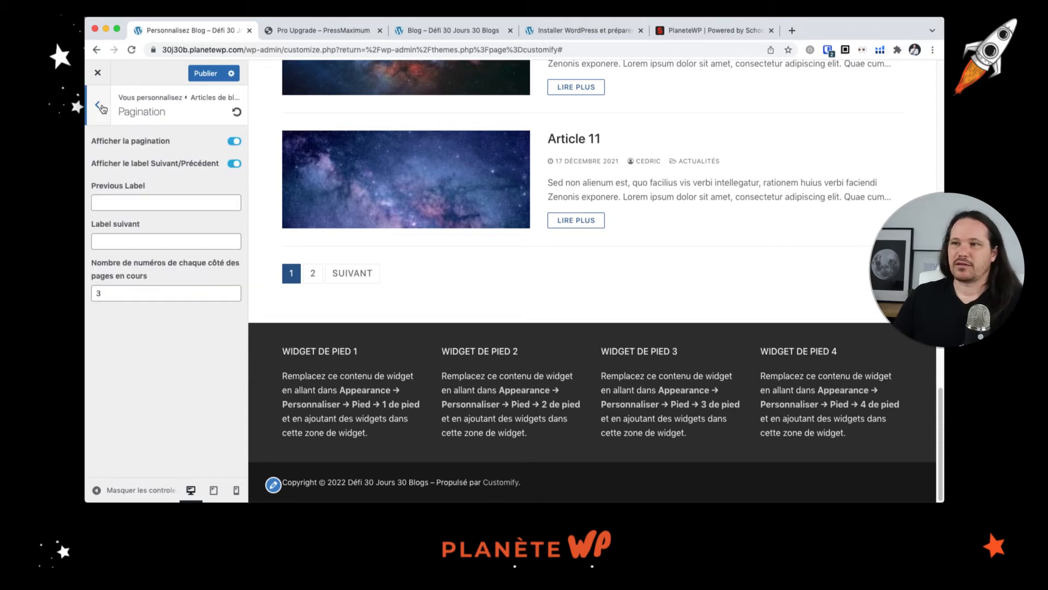
left_click(101, 107)
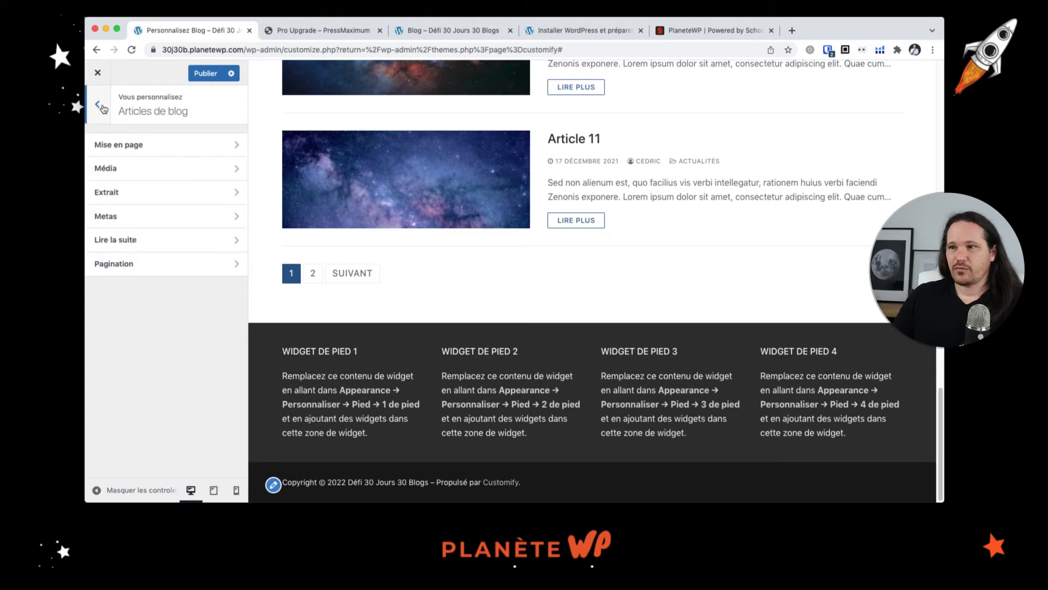
left_click(101, 107)
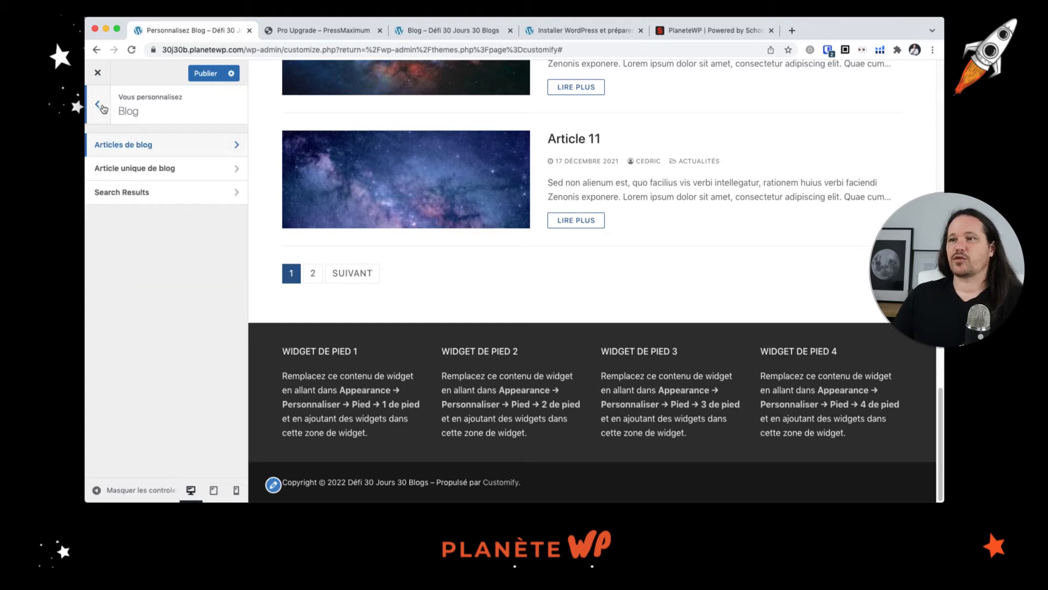
Step: Examine the Article unique de blog settings, including the displayed elements, thumbnail size, meta settings and Related Posts options
left_click(146, 168)
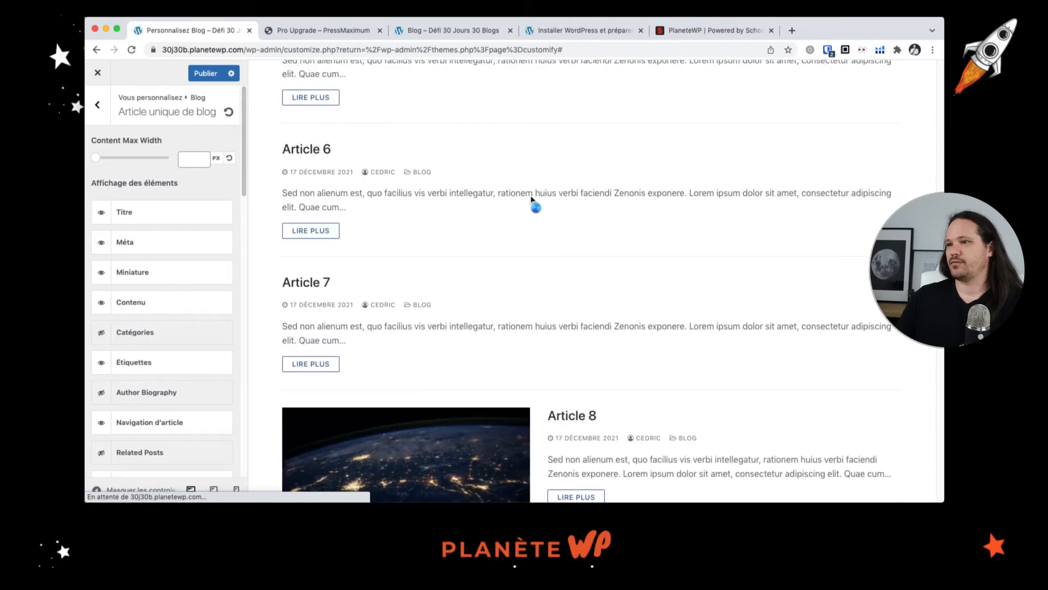
scroll(532, 200, "down", 3)
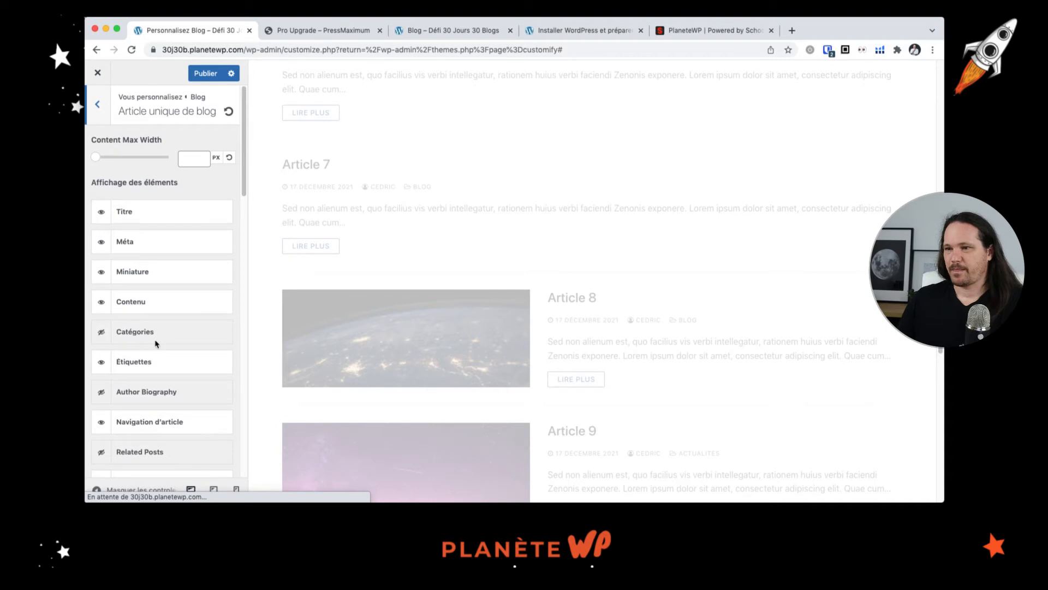
scroll(155, 343, "down", 1)
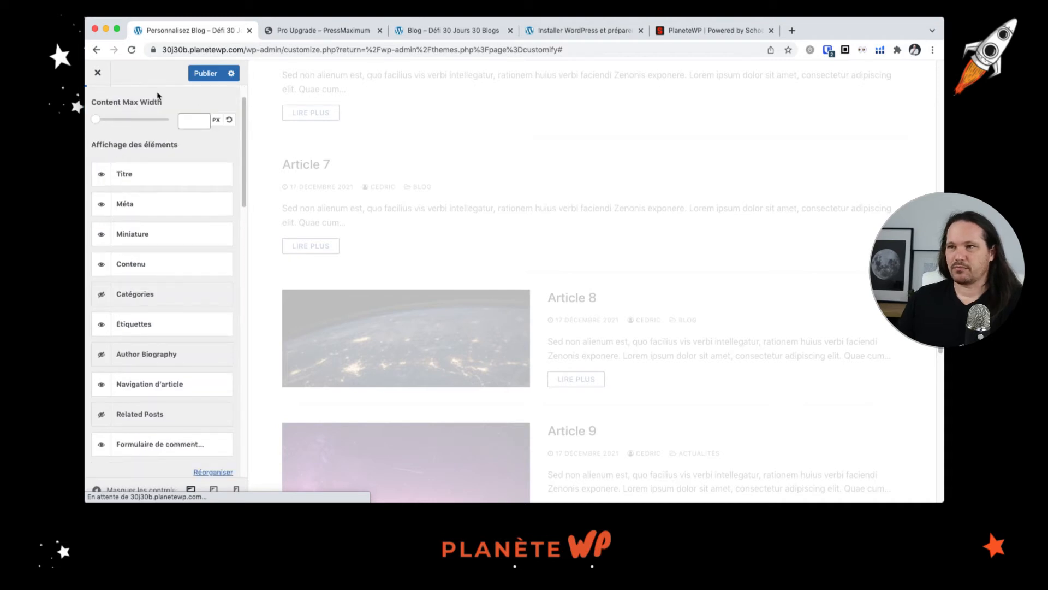
scroll(148, 149, "up", 1)
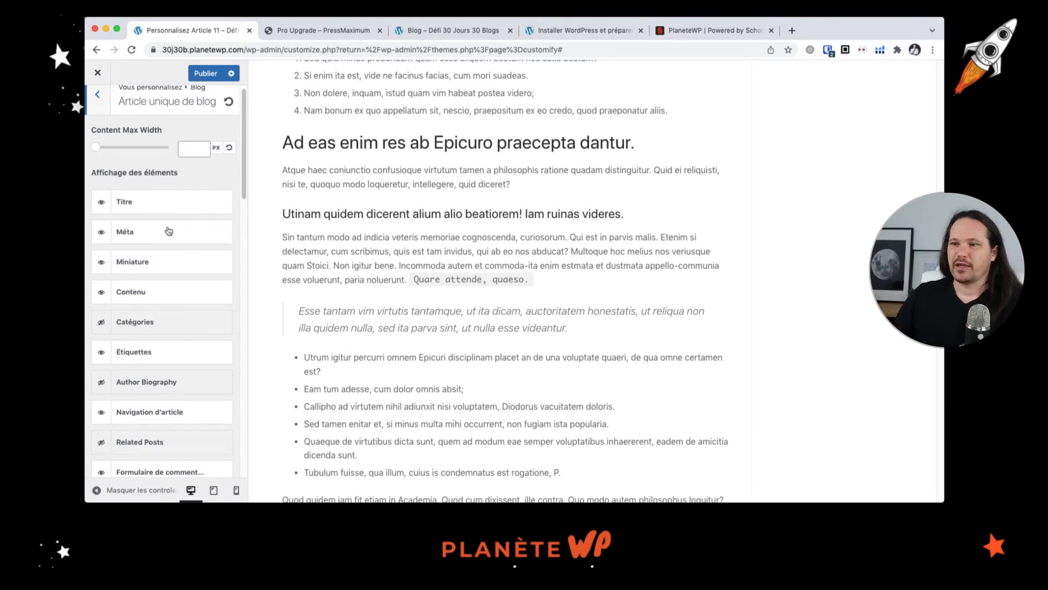
scroll(167, 233, "down", 1)
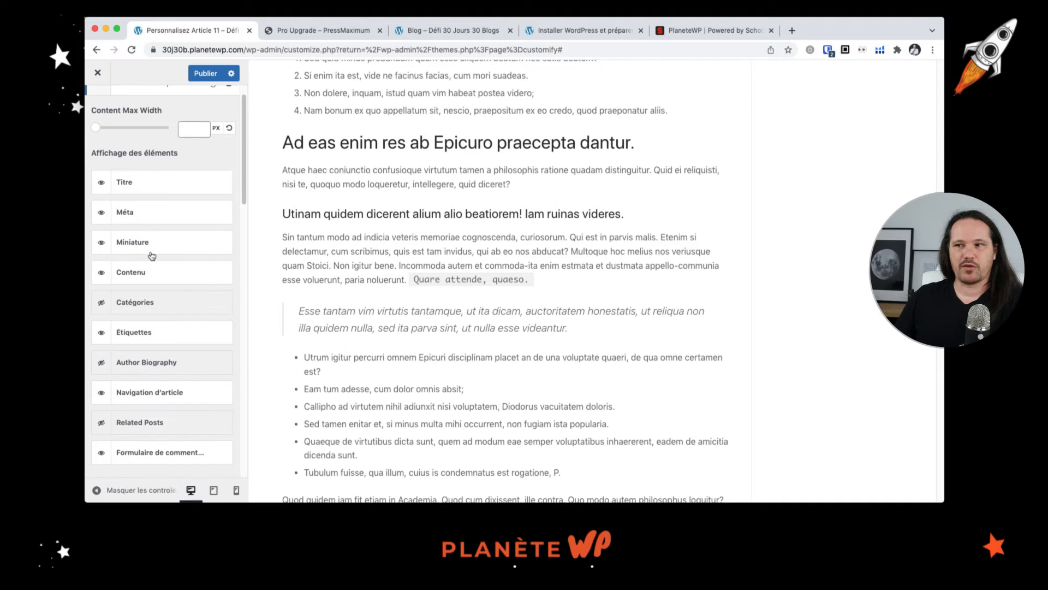
scroll(153, 256, "down", 2)
scroll(201, 290, "down", 10)
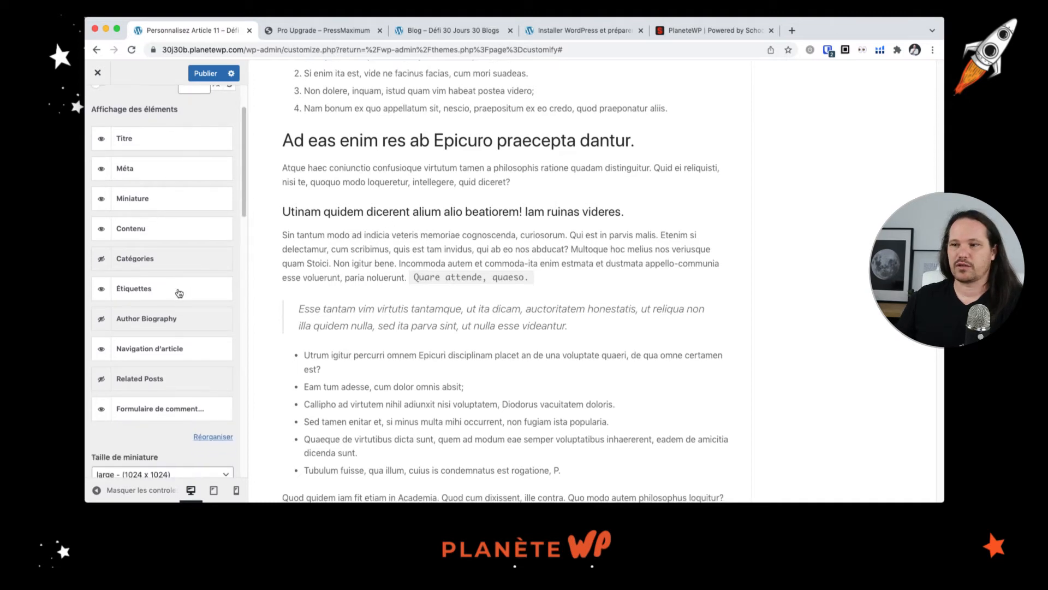
scroll(178, 295, "down", 4)
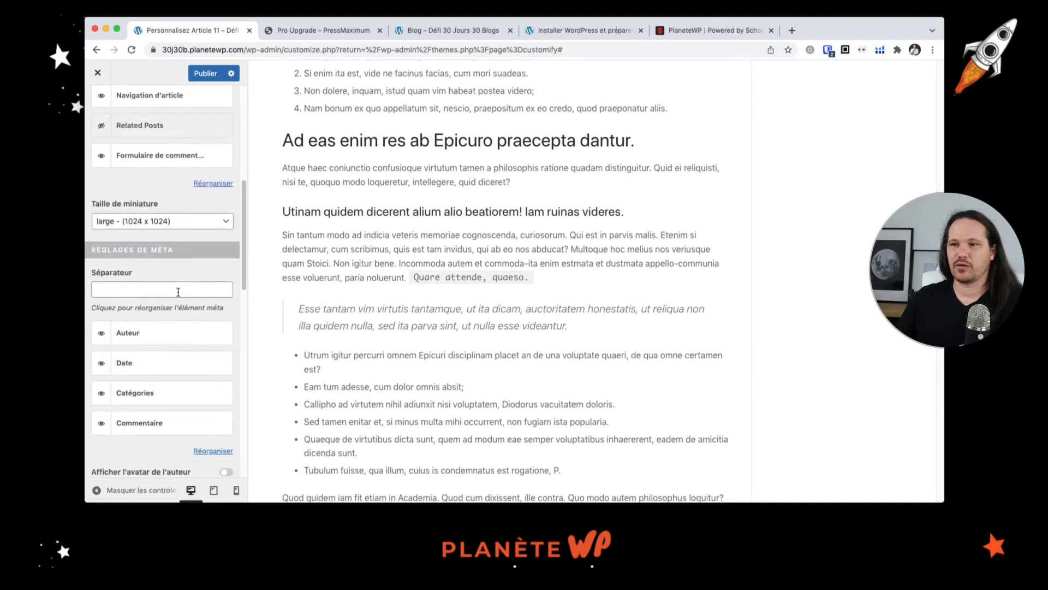
scroll(178, 292, "down", 5)
scroll(157, 290, "down", 7)
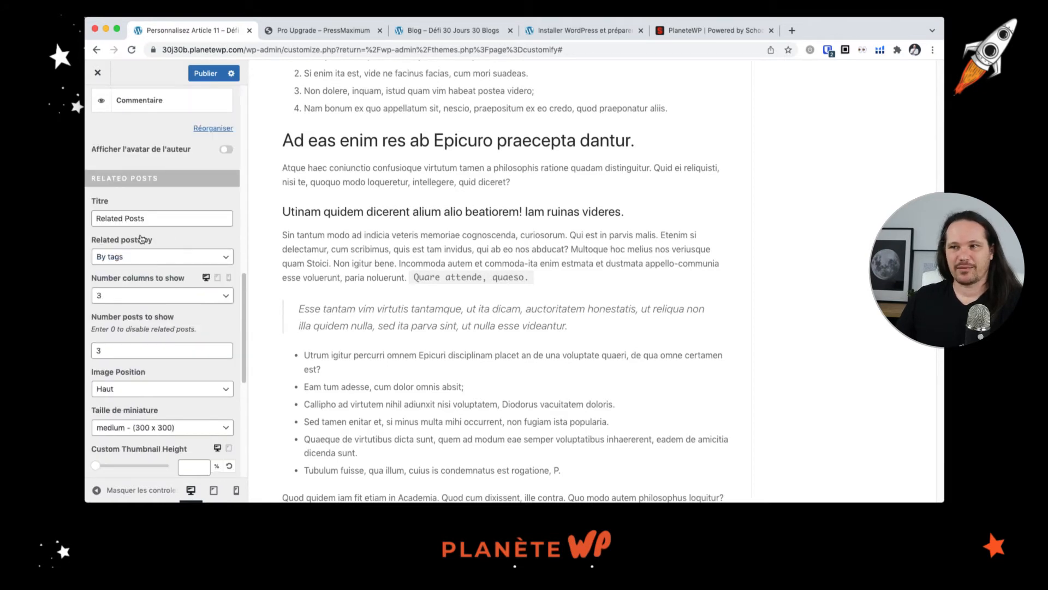
Step: Examine the Related Posts options of the single article, from the Related posts by choices to the excerpt length
scroll(132, 222, "down", 1)
left_click(140, 240)
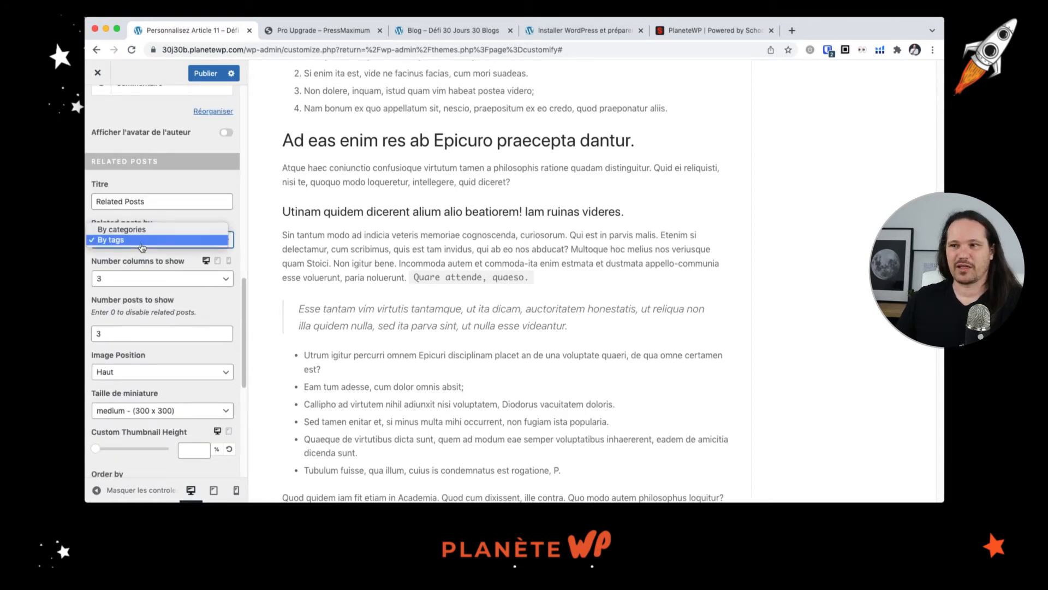
left_click(215, 219)
scroll(187, 229, "down", 1)
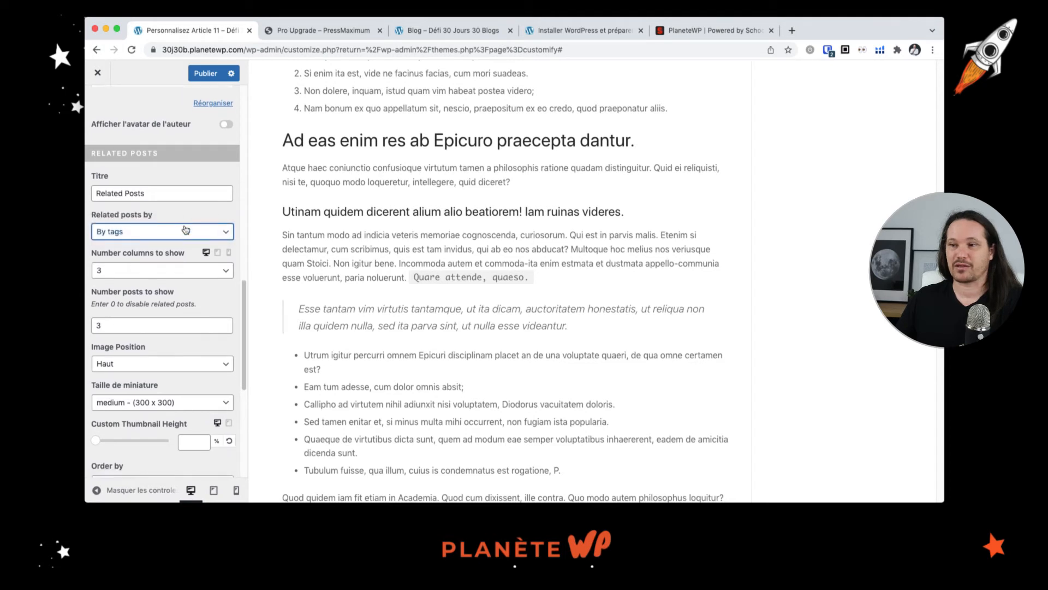
scroll(132, 251, "down", 8)
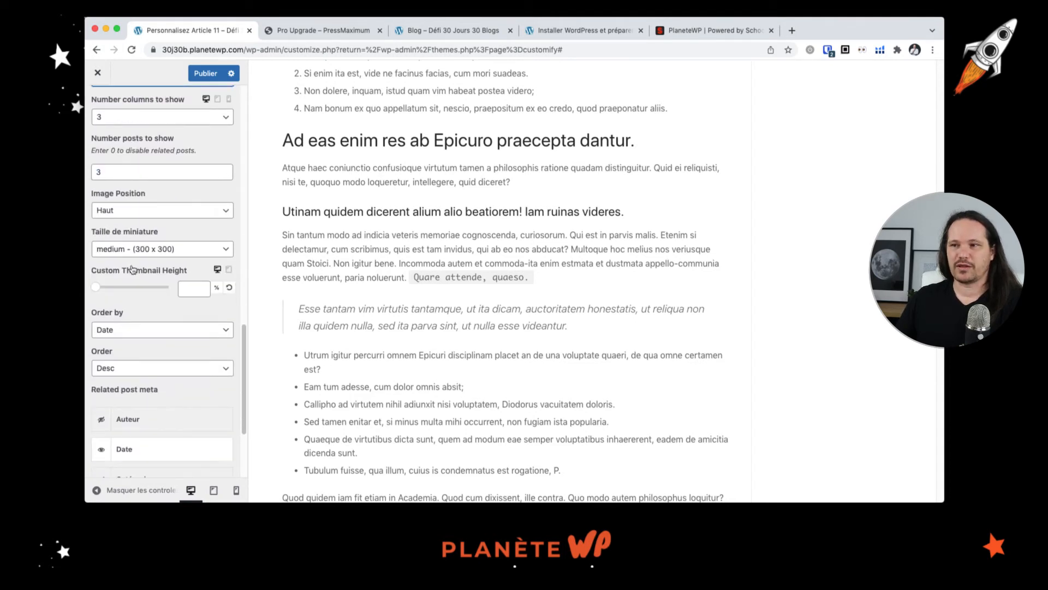
scroll(132, 269, "down", 2)
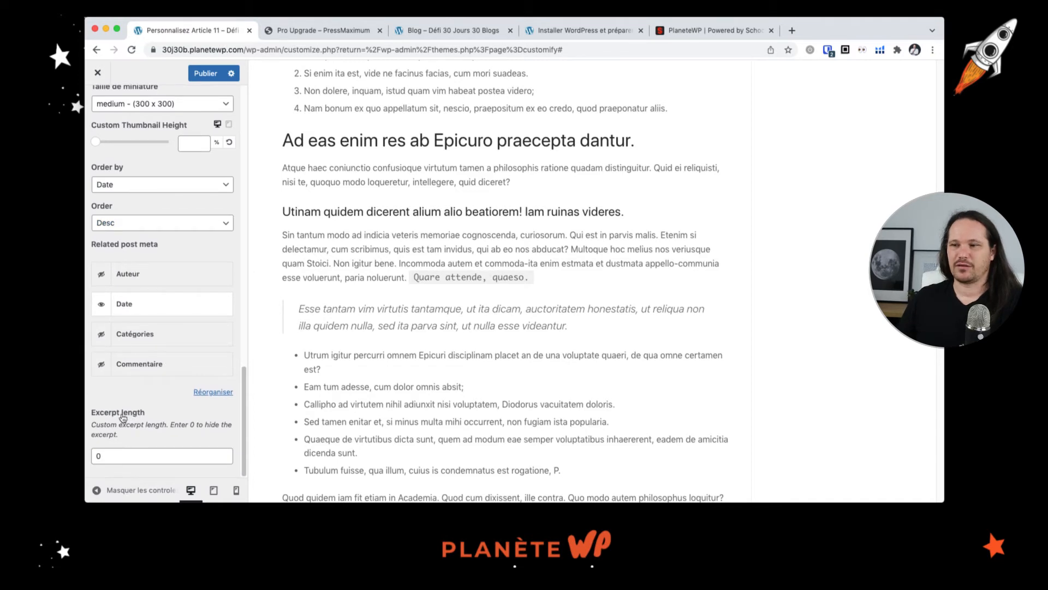
Step: Review the whole Article 11 preview against the Article unique de blog settings, including its sidebar and comment area
scroll(133, 203, "up", 8)
scroll(353, 248, "up", 15)
scroll(353, 251, "down", 20)
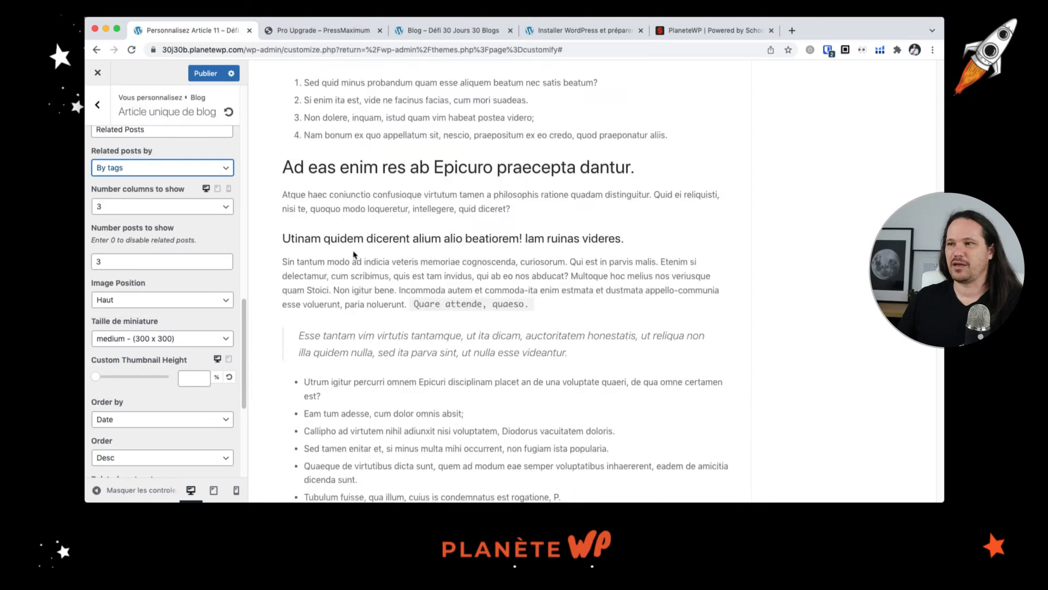
scroll(352, 251, "down", 1)
scroll(352, 251, "up", 8)
scroll(352, 252, "down", 9)
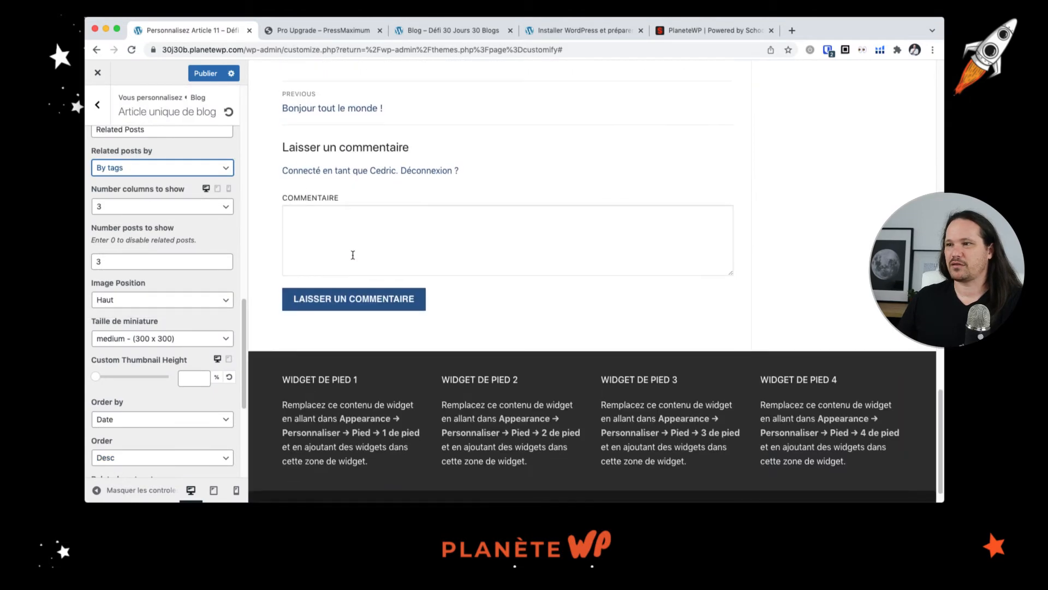
scroll(353, 254, "up", 15)
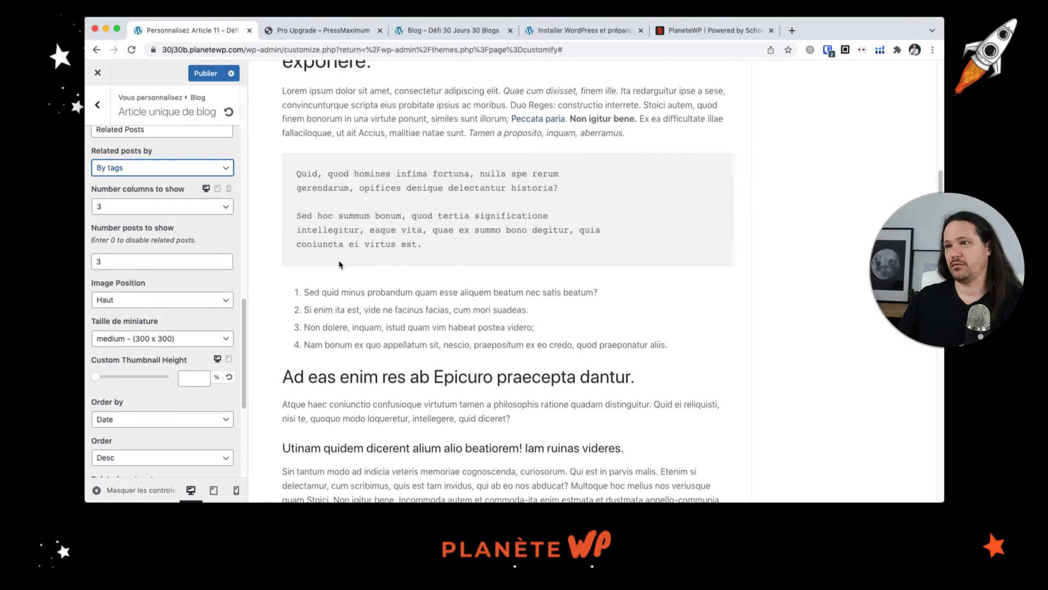
scroll(167, 275, "up", 3)
scroll(166, 275, "up", 2)
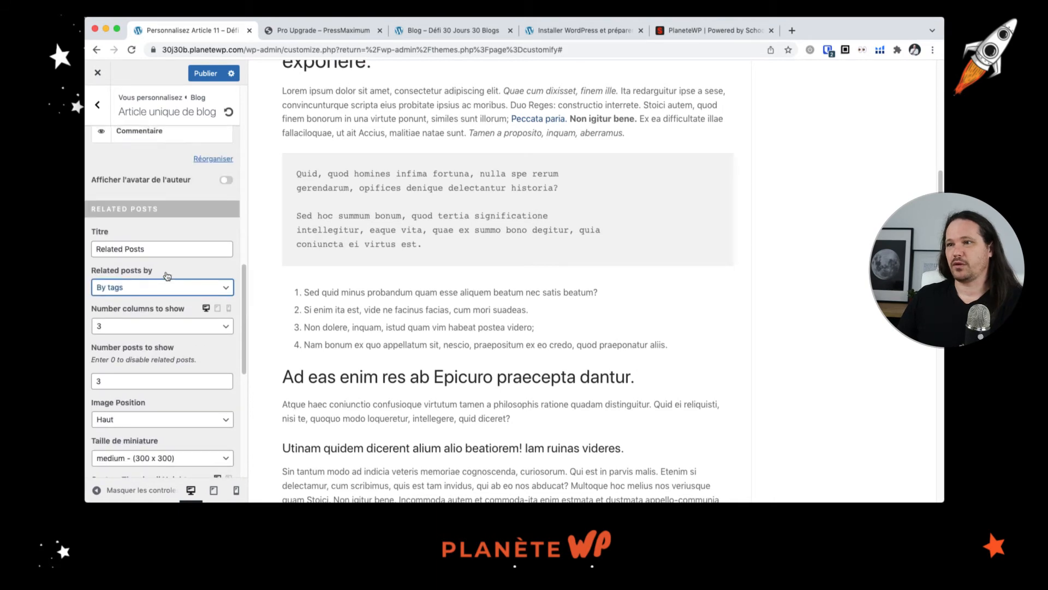
scroll(166, 275, "up", 12)
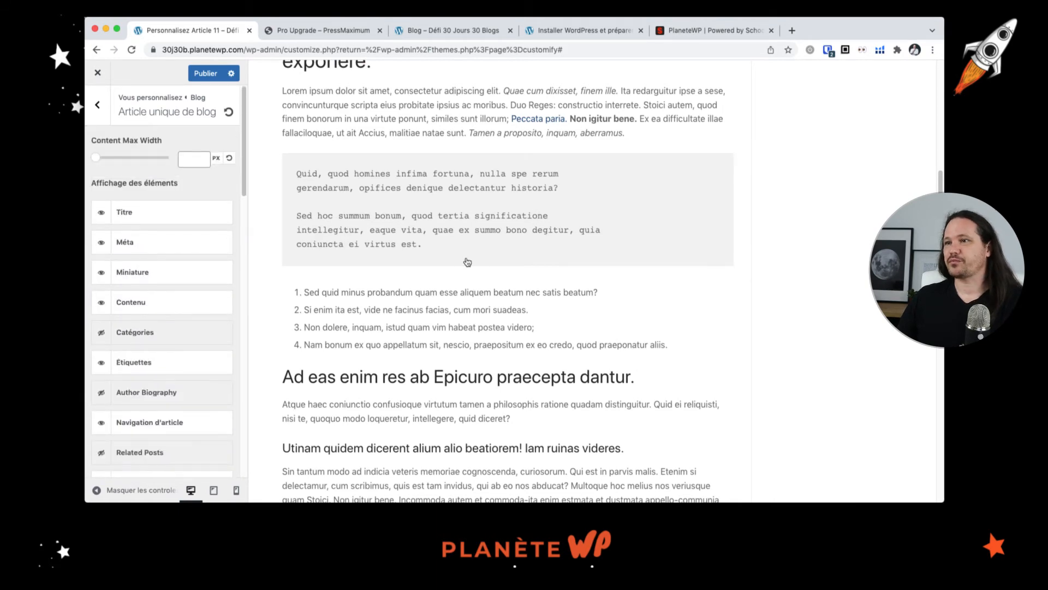
scroll(467, 262, "up", 10)
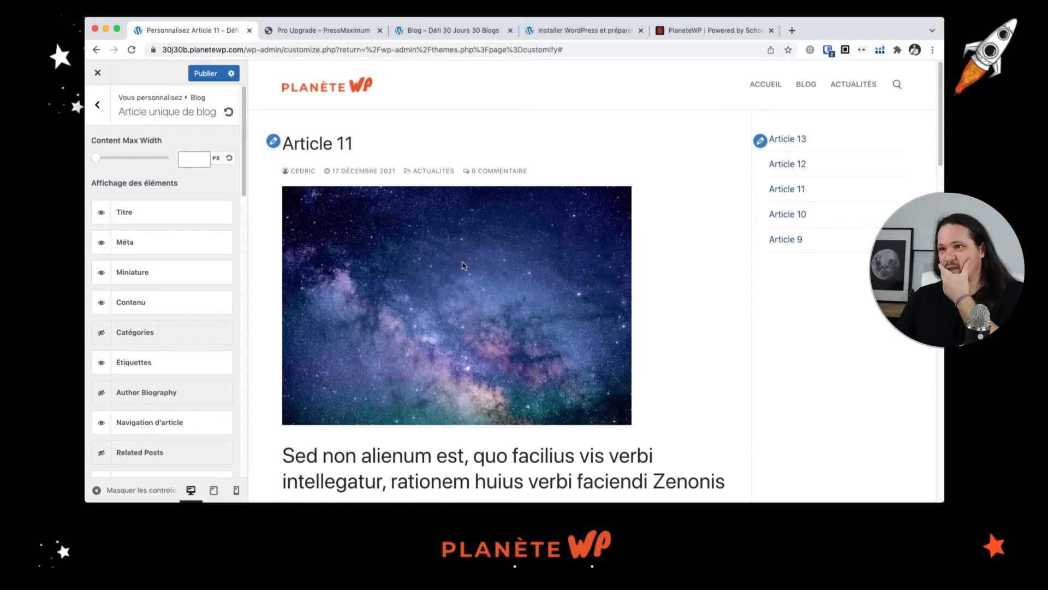
Step: Check the Globale settings under Mises en page for the site's layout options
left_click(97, 116)
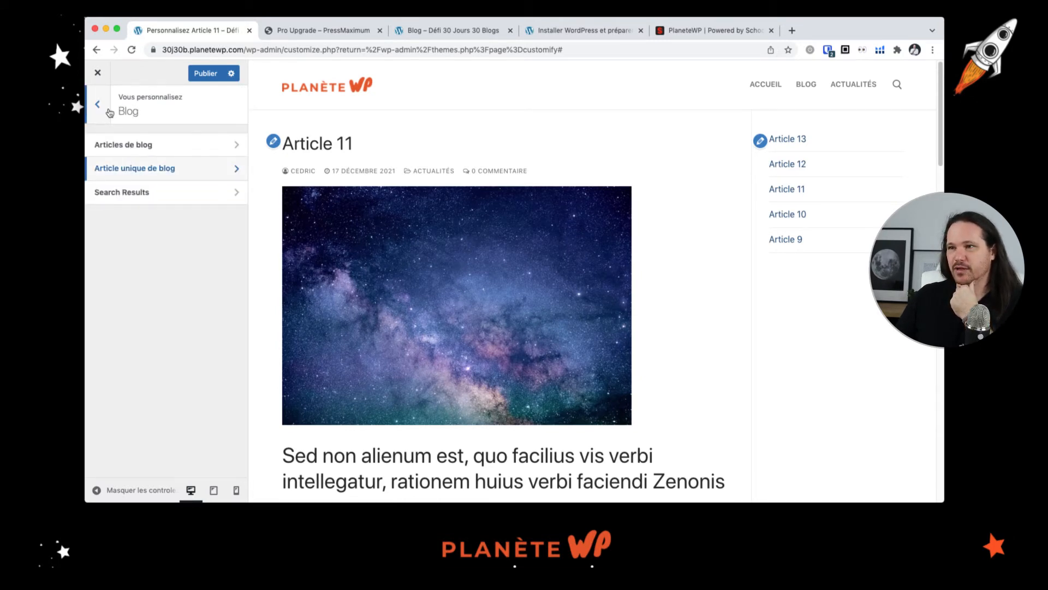
left_click(108, 112)
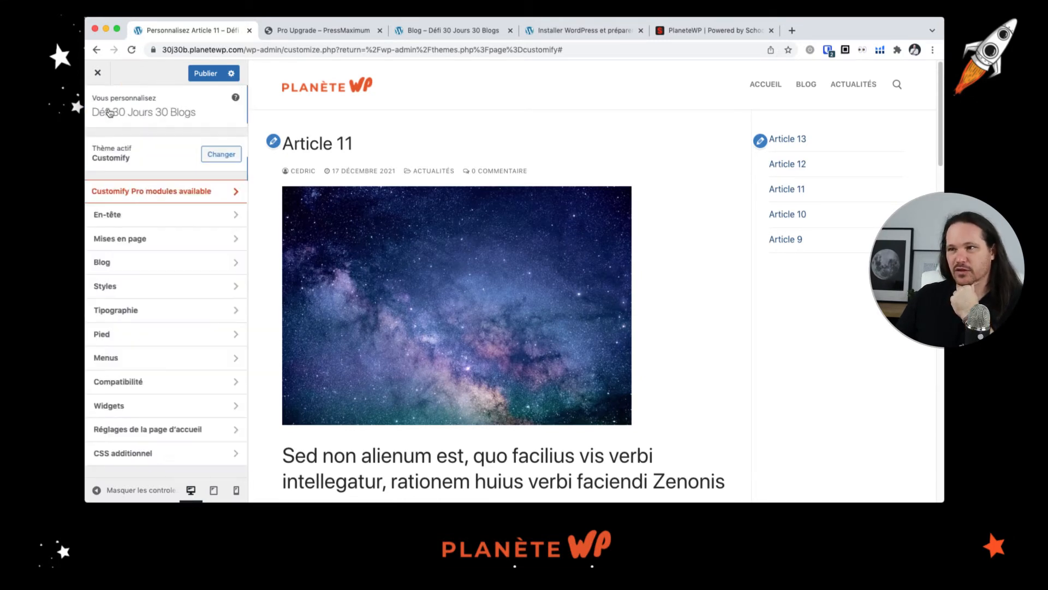
left_click(139, 243)
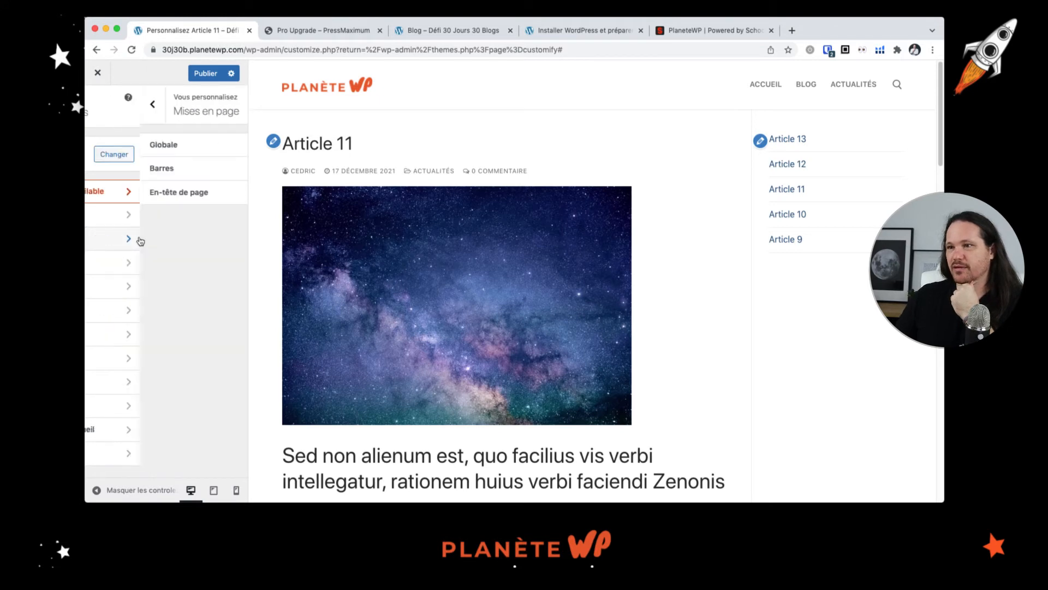
left_click(153, 143)
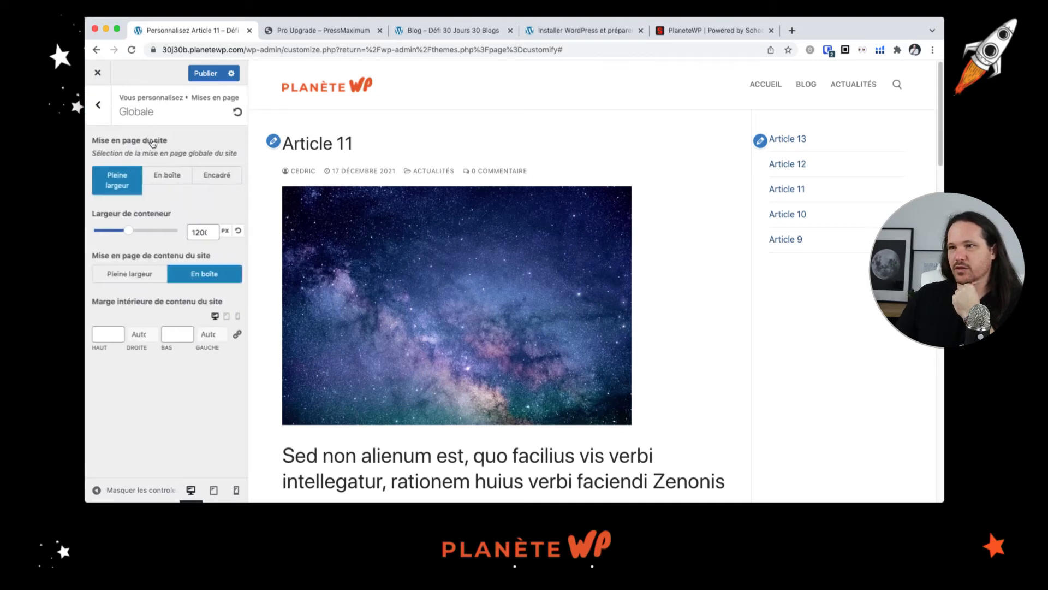
left_click(99, 107)
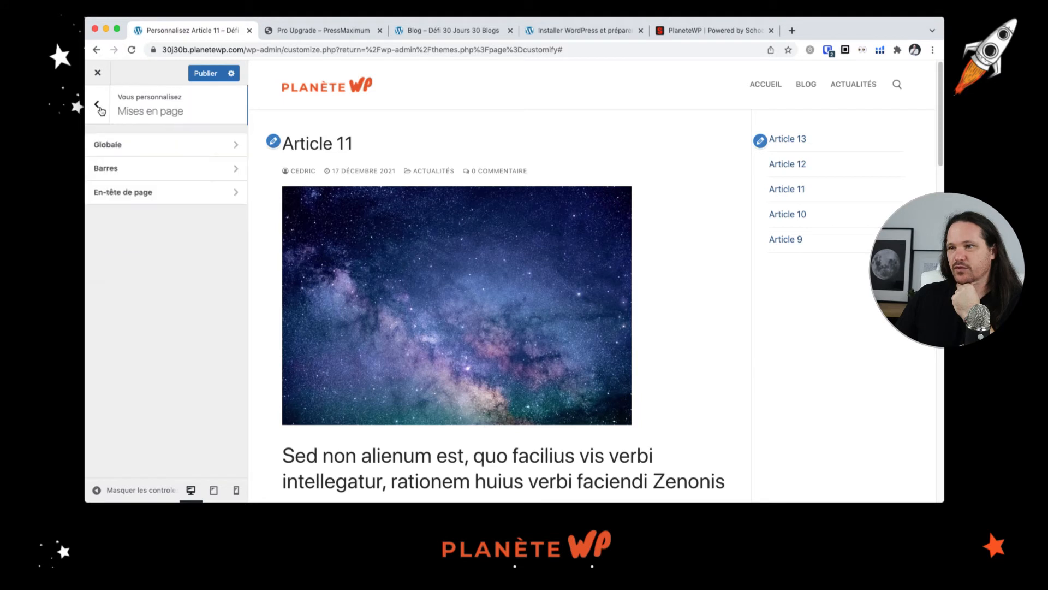
Step: Set the Articles de blog sidebar layout to Colonne (aucune barre) and publish the change
left_click(121, 171)
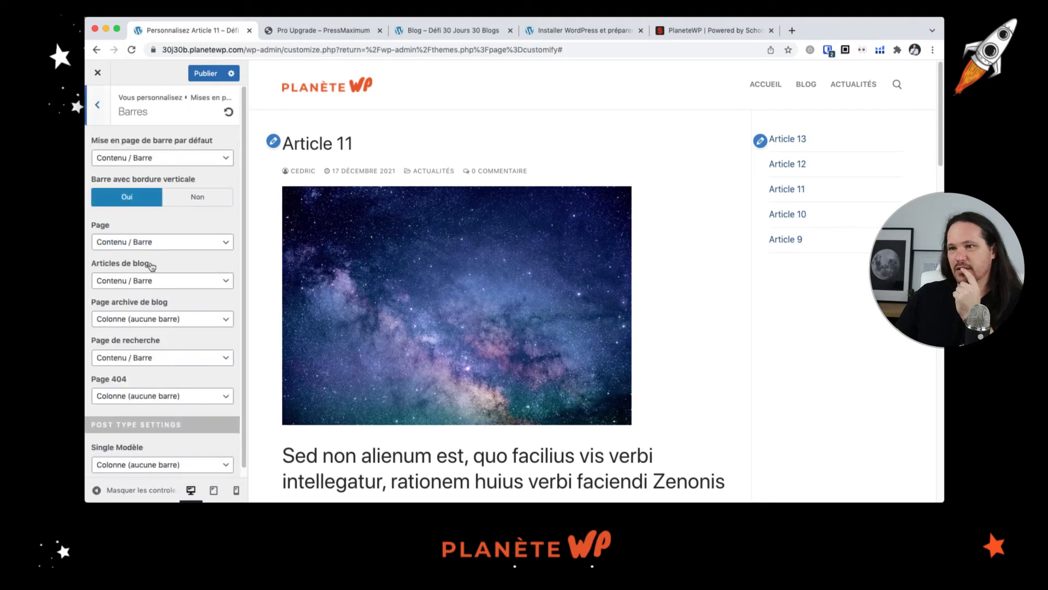
left_click(151, 285)
left_click(143, 300)
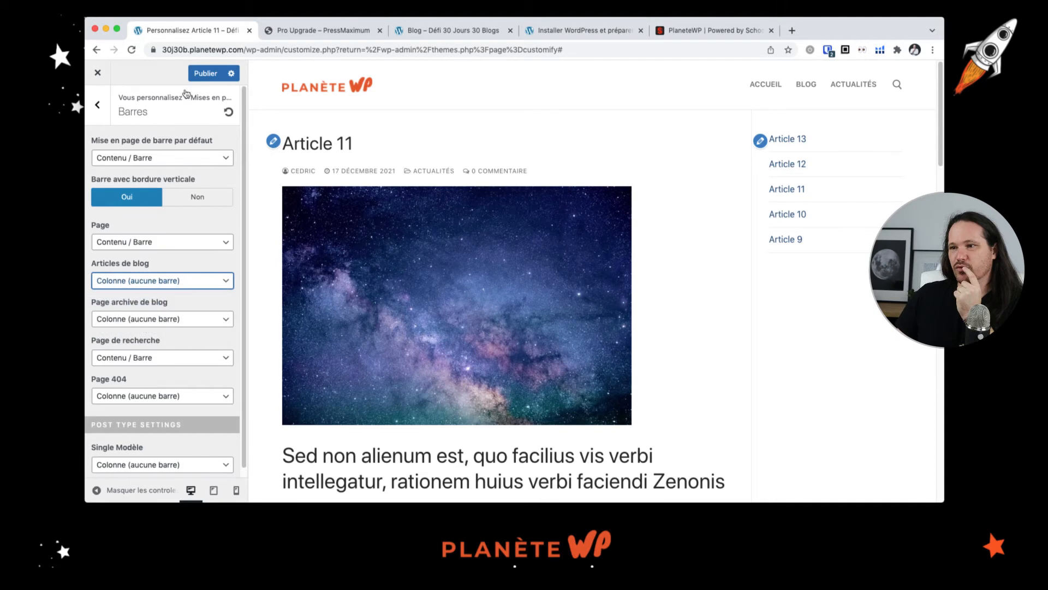
left_click(199, 75)
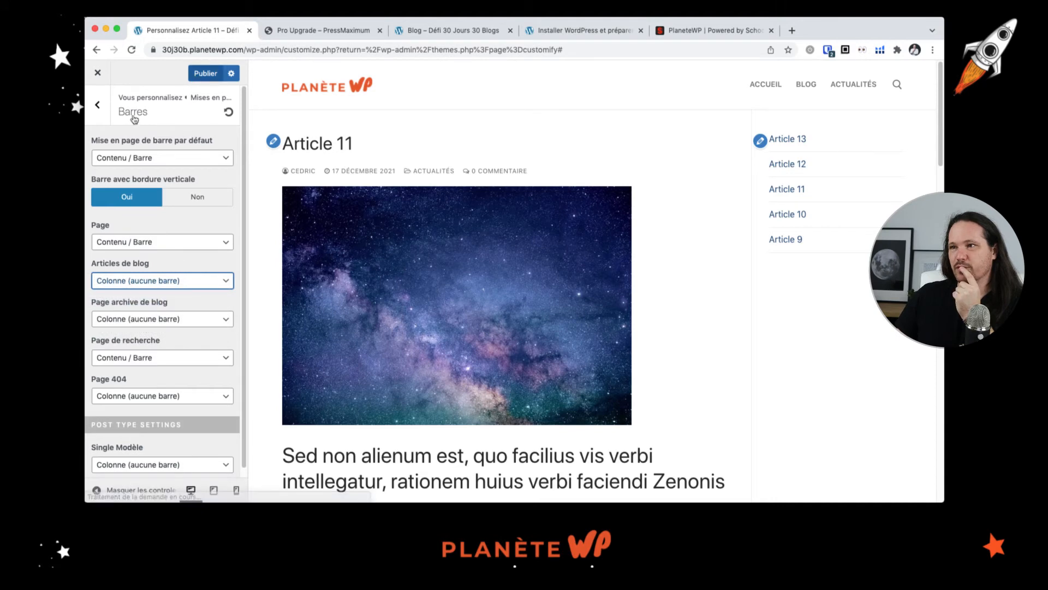
Step: Leave the Barres layout settings and reopen the Article unique de blog settings
left_click(99, 106)
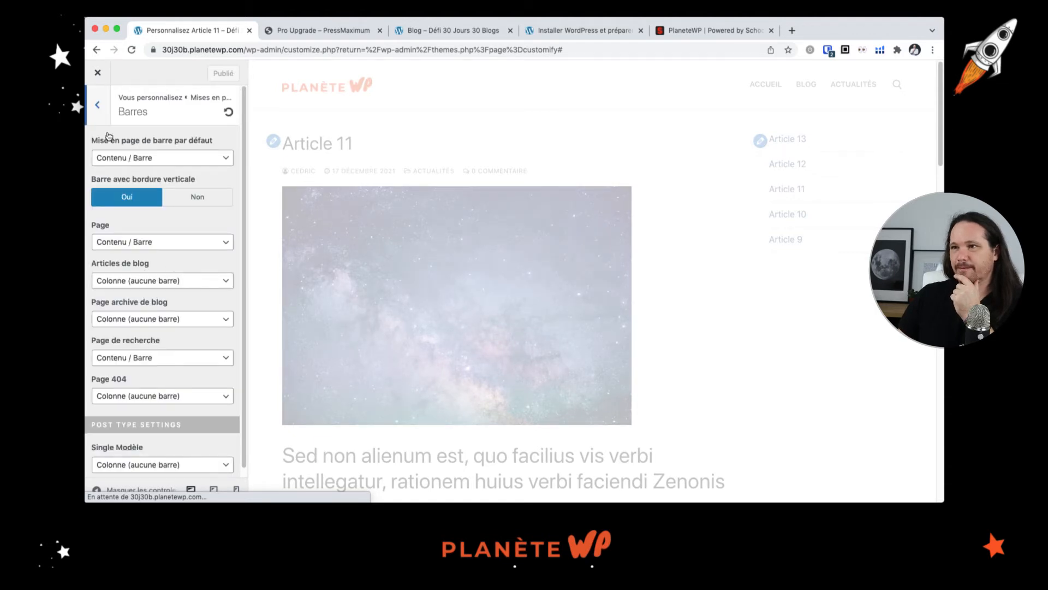
left_click(99, 107)
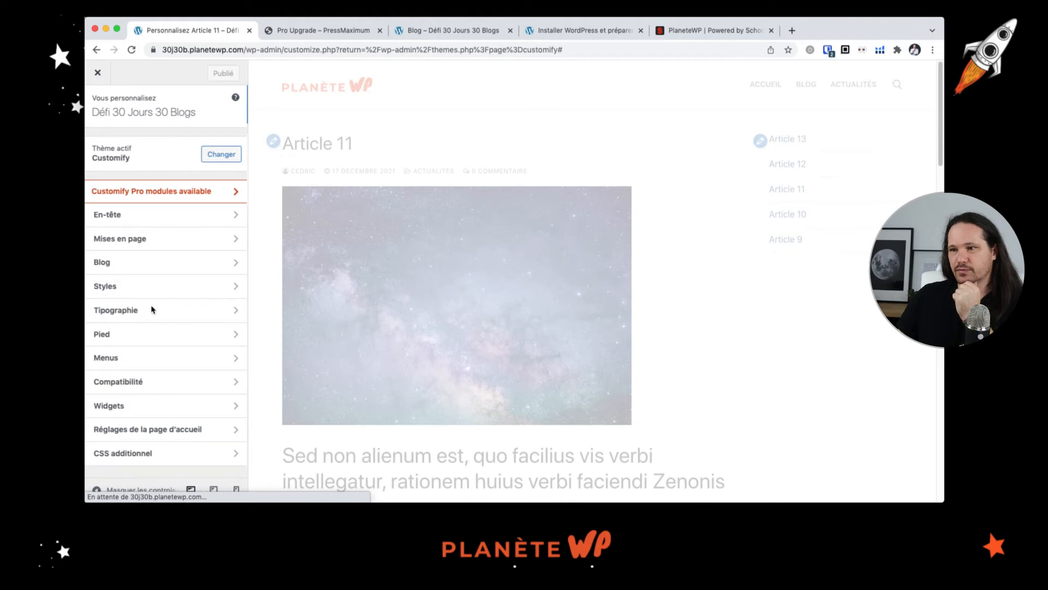
left_click(116, 267)
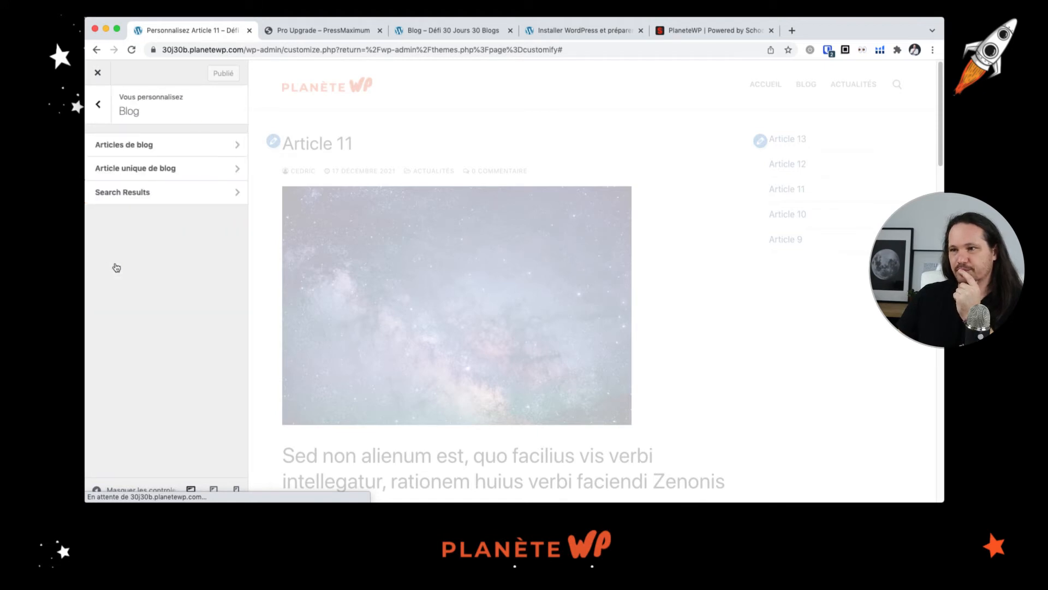
left_click(154, 170)
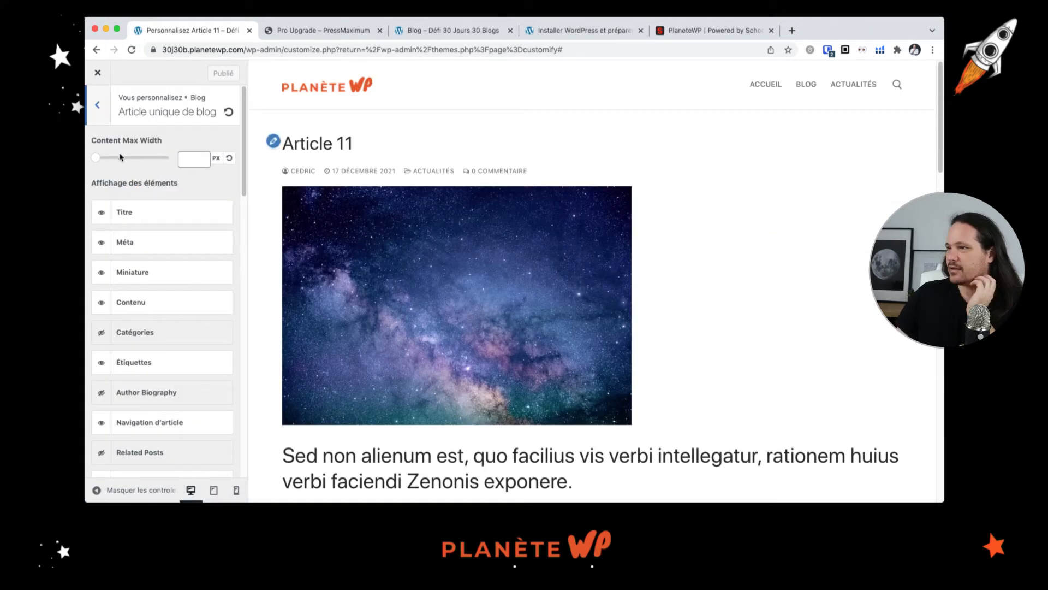
Step: Try Content Max Width values of 791 and 148 px on the single article
left_click_drag(107, 159, 145, 159)
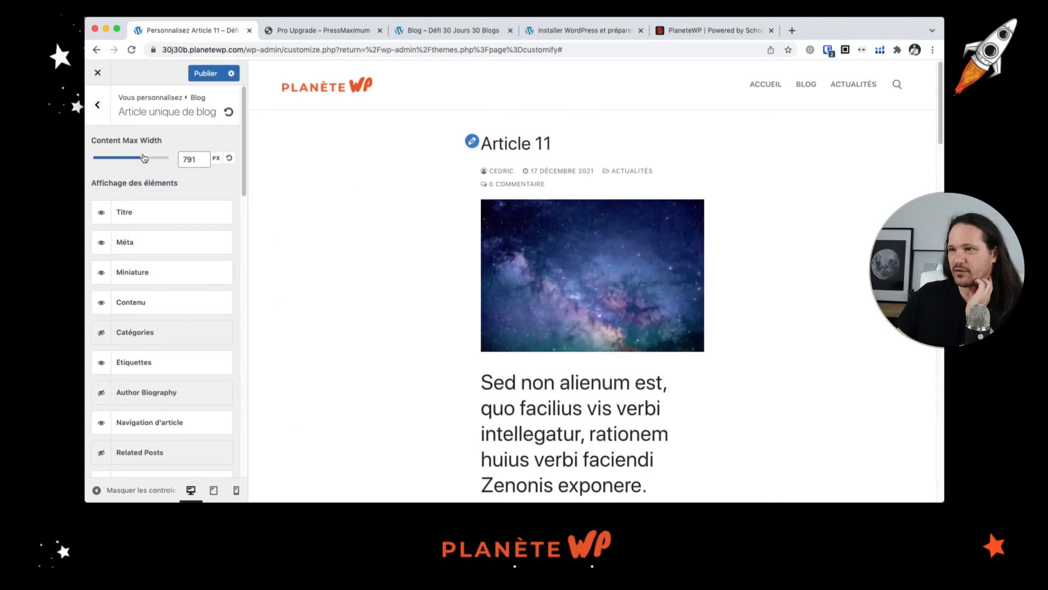
double_click(188, 160)
key("BackSpace")
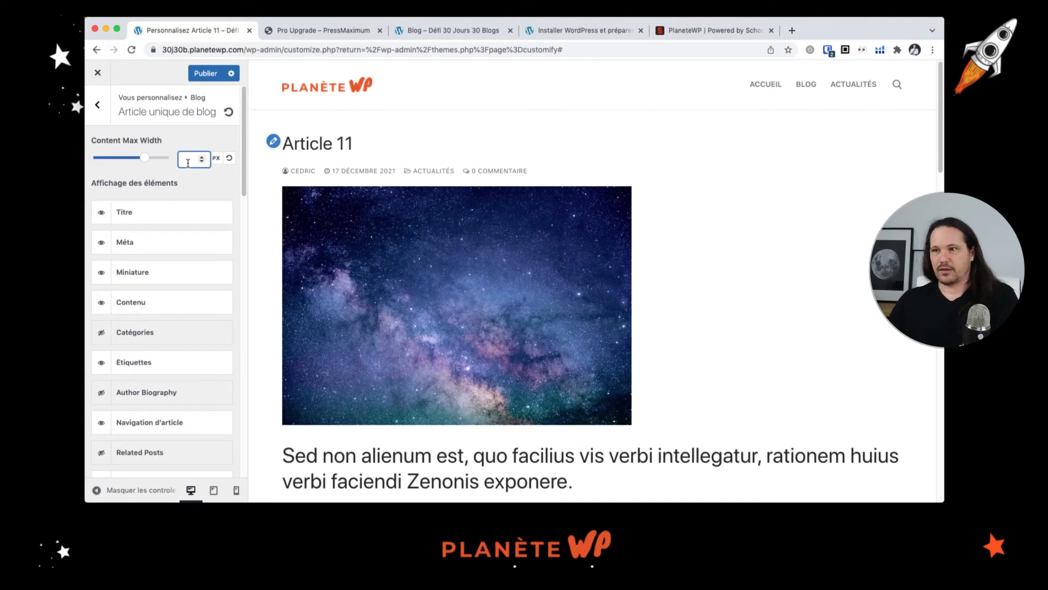
type("139")
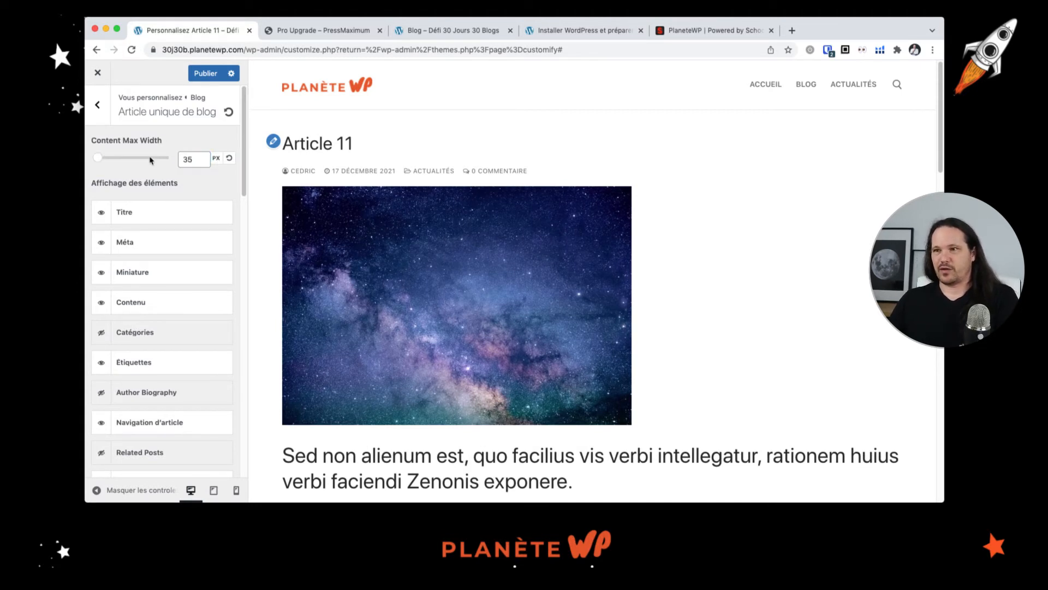
key("Up")
key("Up")
key("Up")
key("Up")
key("Up")
key("Up")
key("Up")
key("Up")
key("Up")
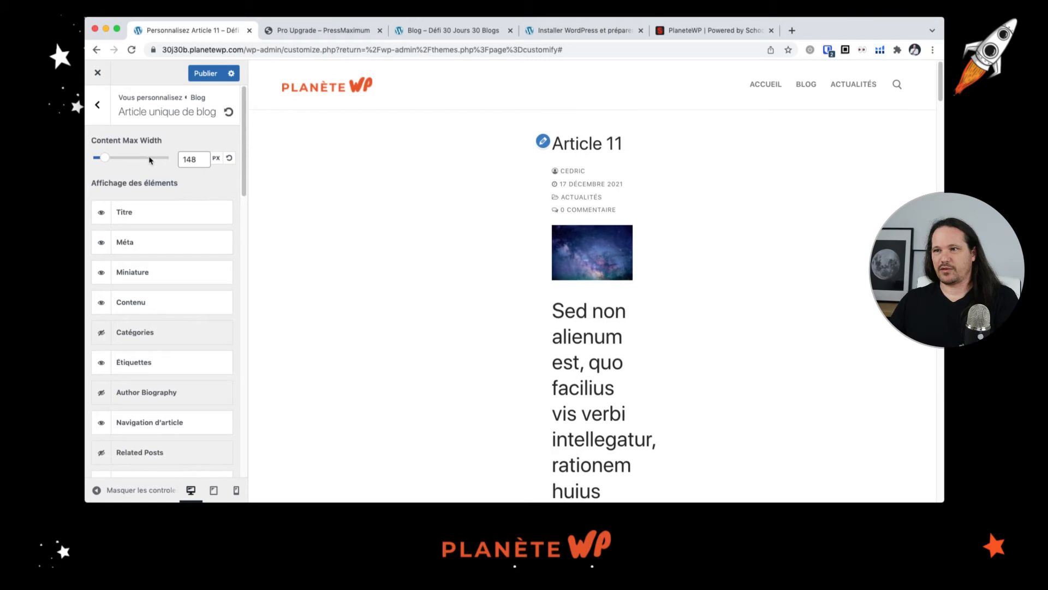
Step: Set the single article's Content Max Width to 1024 px and check the article in the preview
left_click_drag(123, 158, 159, 158)
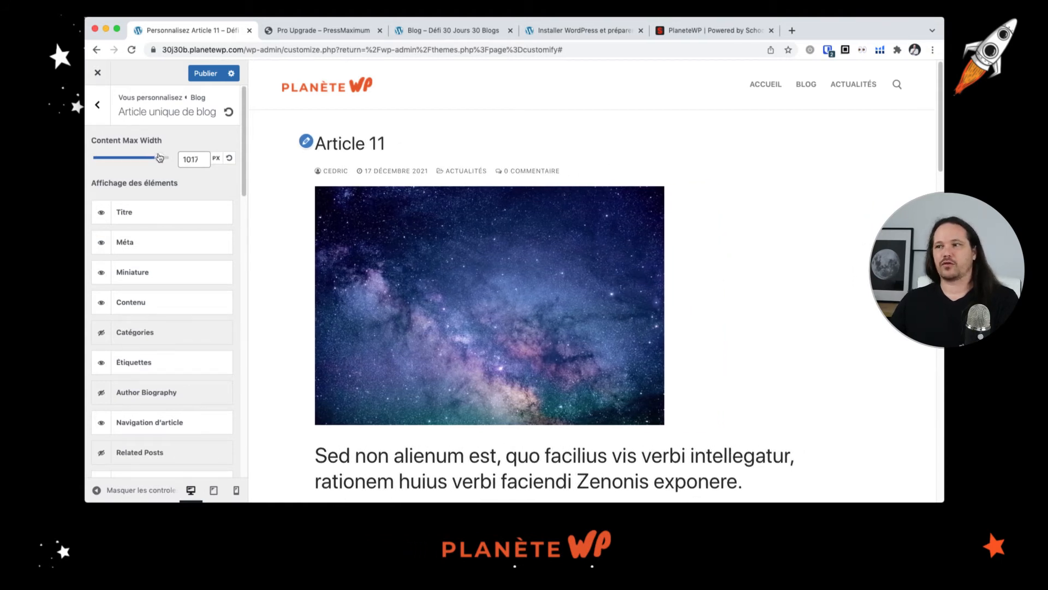
scroll(523, 314, "down", 5)
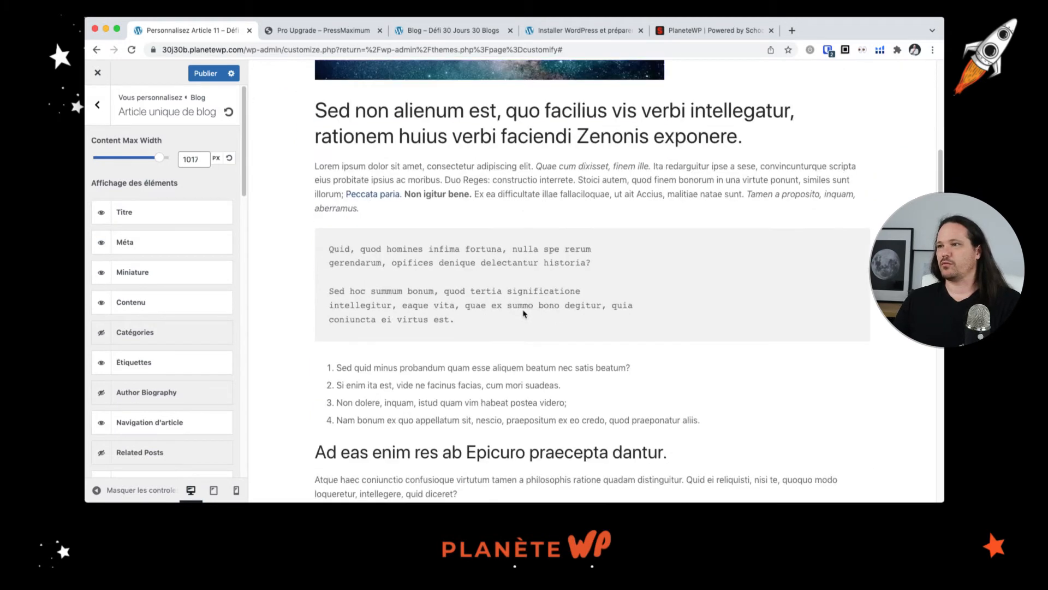
left_click(202, 157)
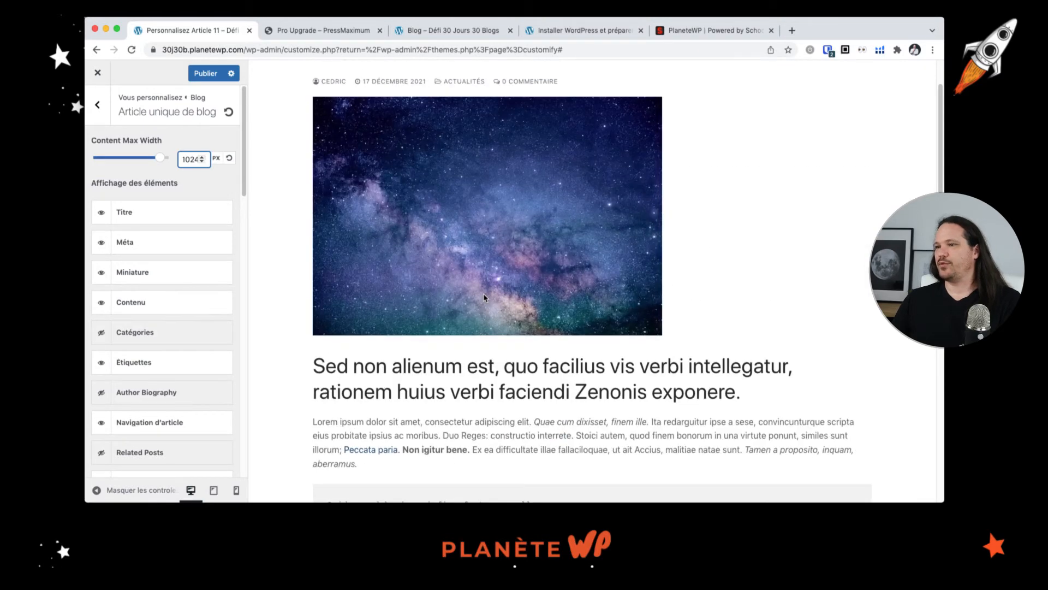
scroll(484, 298, "down", 10)
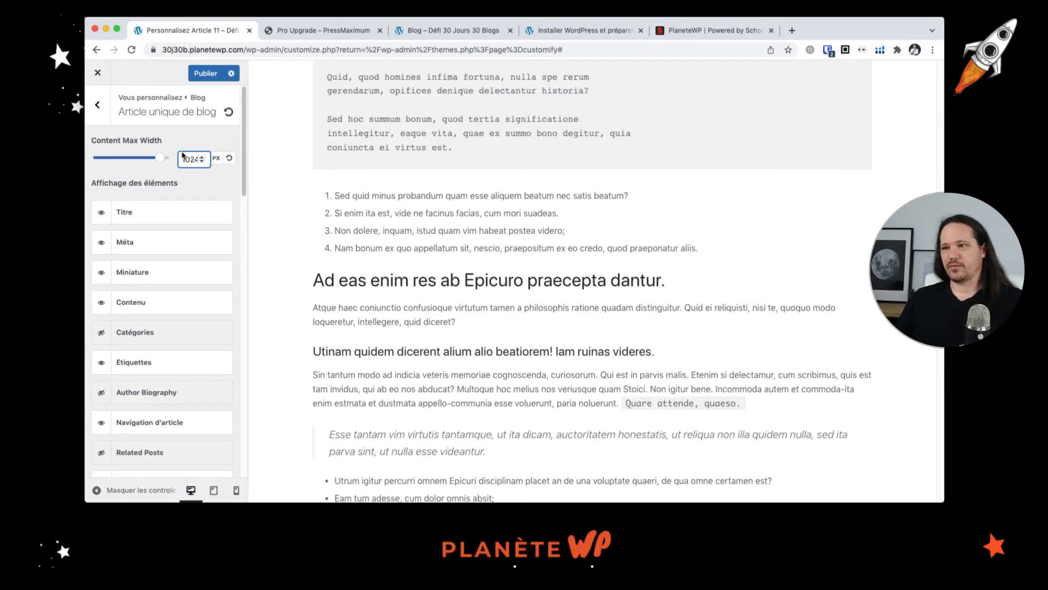
scroll(380, 231, "up", 10)
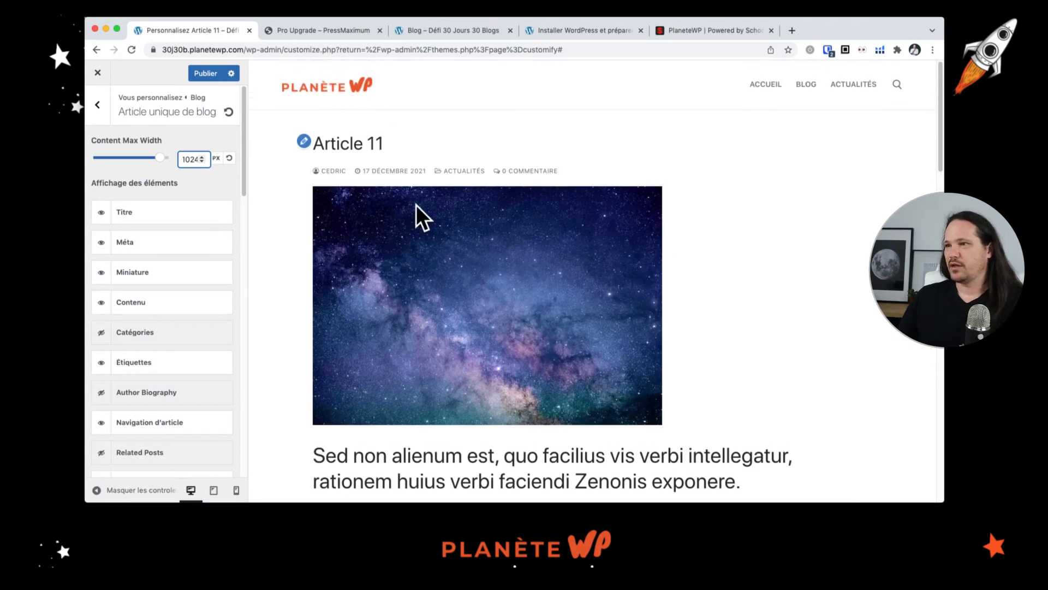
Step: Hide the Miniature element on single articles and check the end of the article alongside the Related Posts settings
left_click(102, 275)
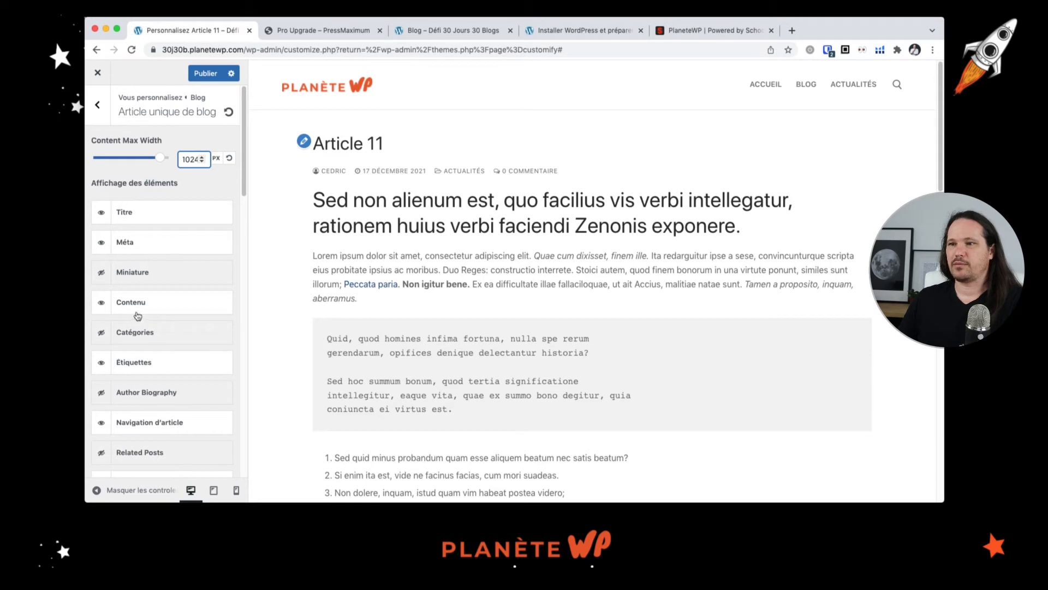
scroll(400, 267, "down", 20)
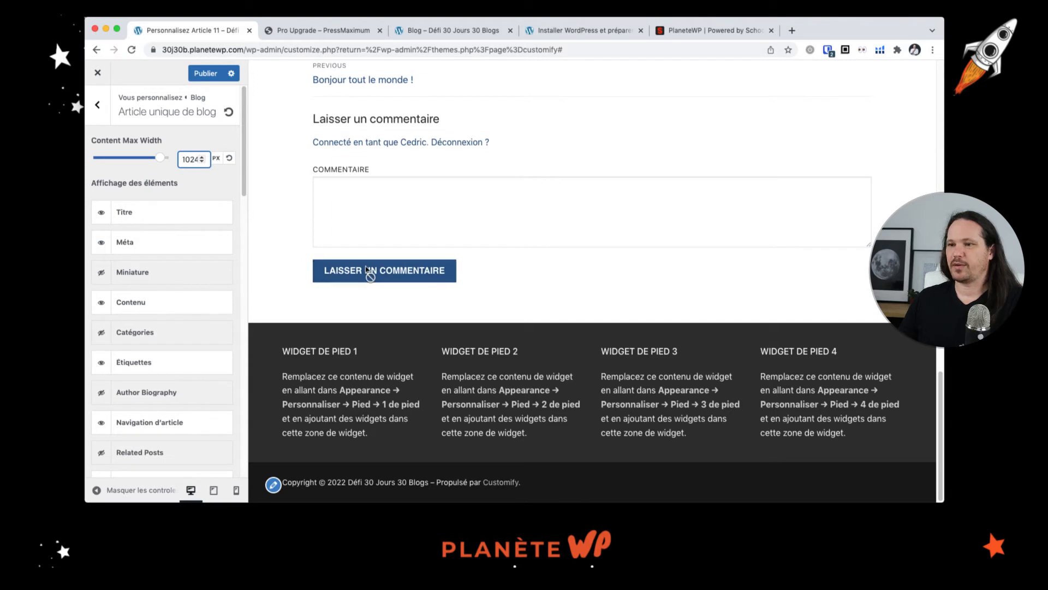
scroll(146, 326, "down", 10)
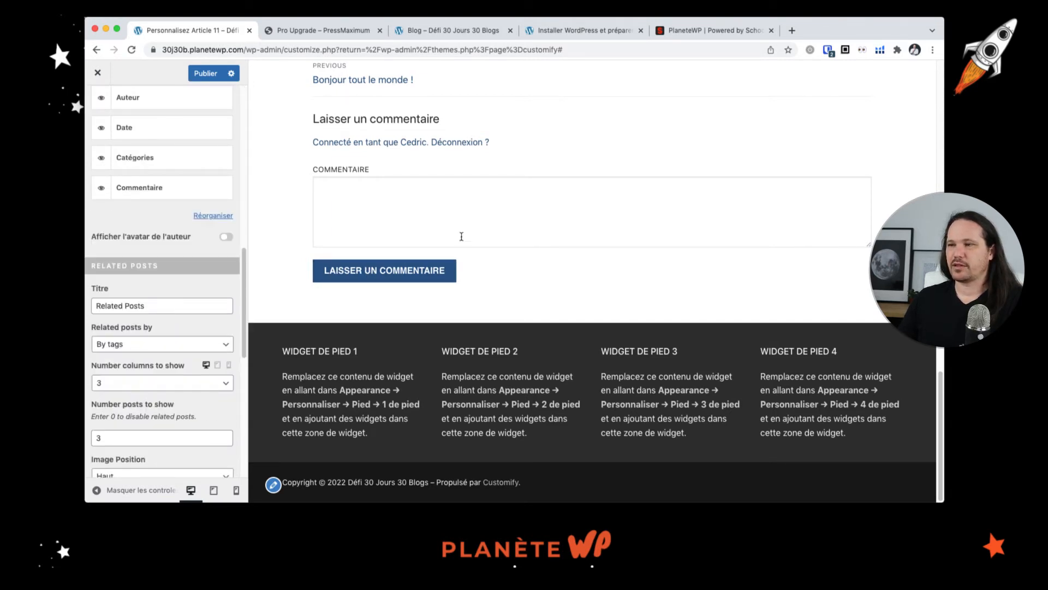
scroll(459, 246, "up", 4)
scroll(459, 249, "down", 4)
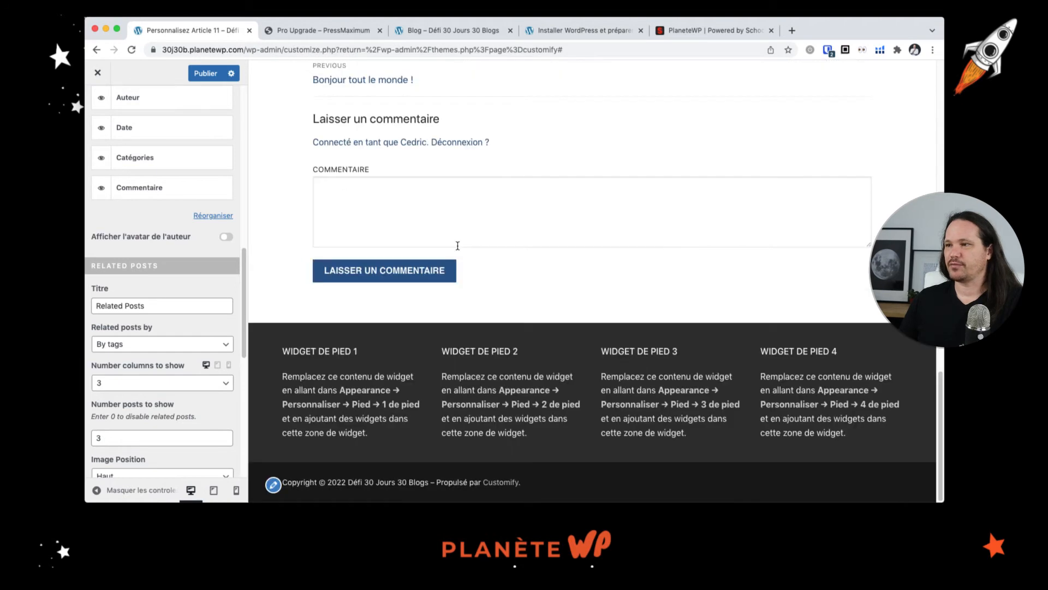
Step: Publish the pending customizations and reload Article 2 on the live site to check its display
scroll(207, 297, "down", 1)
left_click(206, 73)
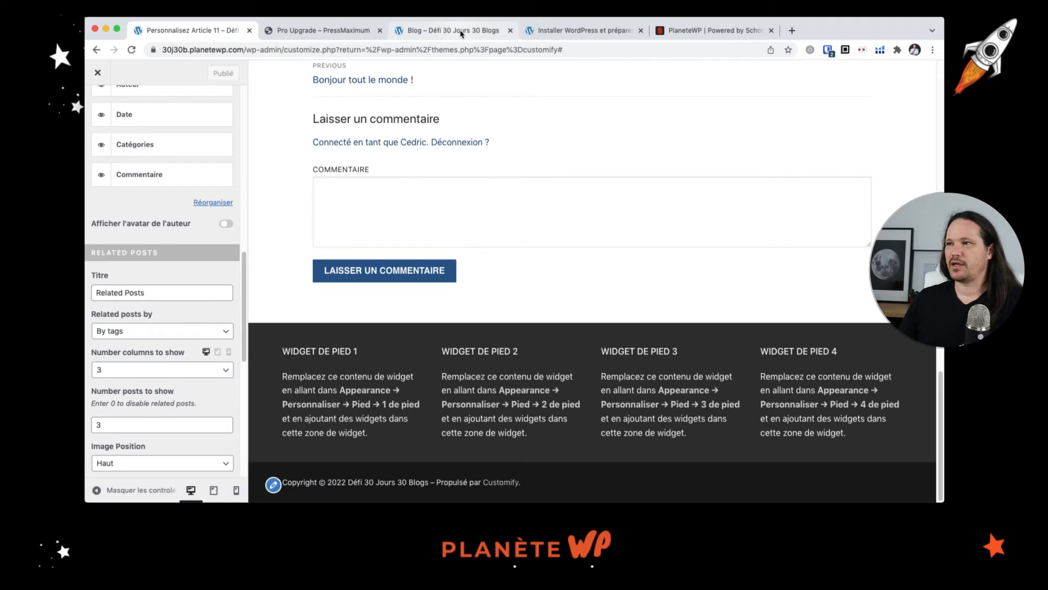
left_click(462, 33)
key("super+r")
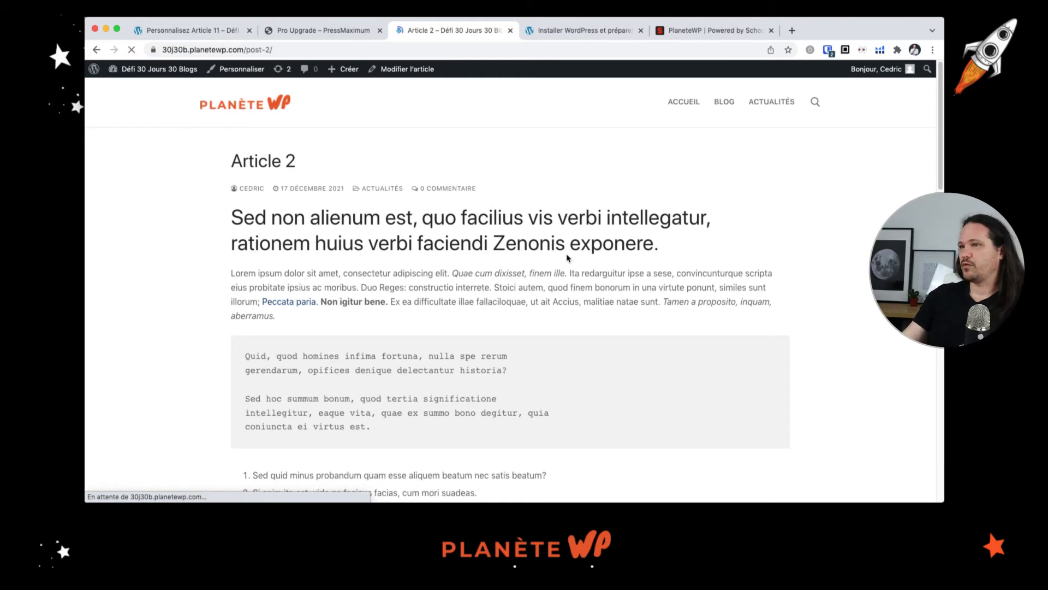
scroll(634, 224, "down", 15)
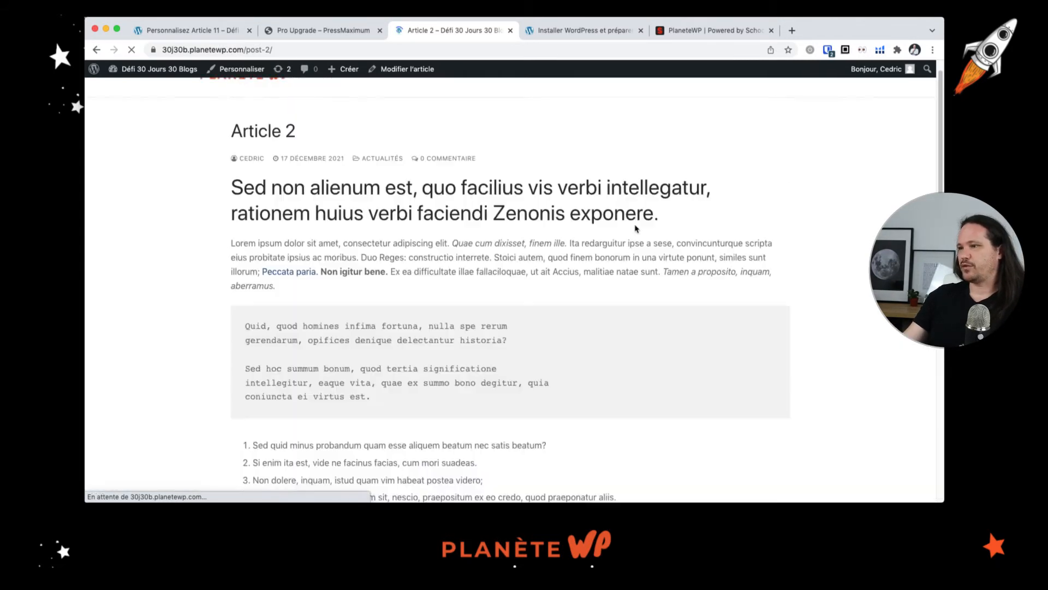
Step: Set the Related Posts selection to By categories in the customizer and publish the change
left_click(191, 30)
scroll(145, 345, "down", 3)
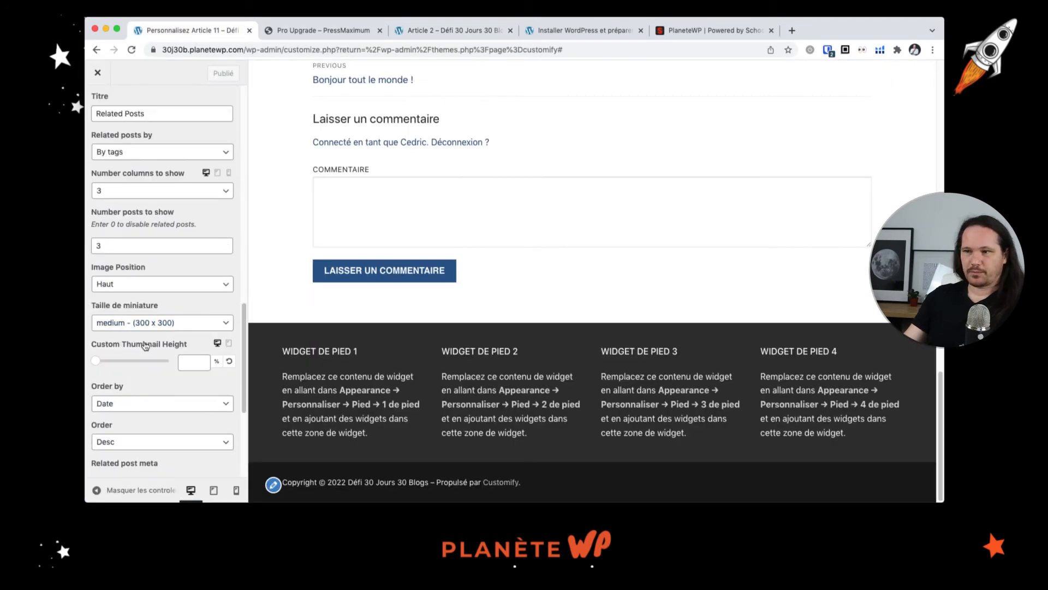
scroll(146, 344, "down", 5)
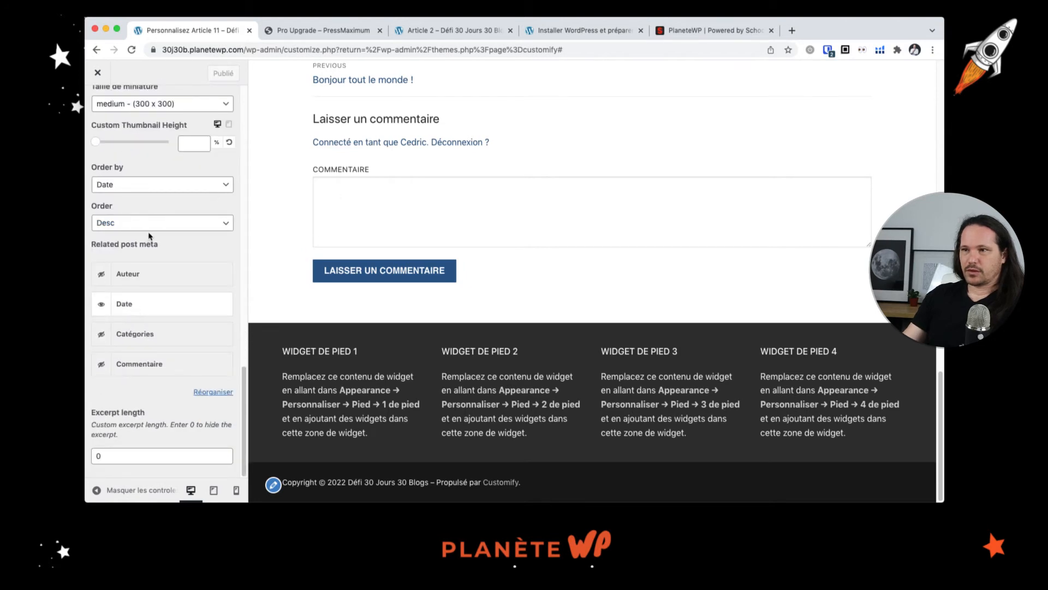
scroll(150, 236, "up", 1)
scroll(150, 244, "down", 4)
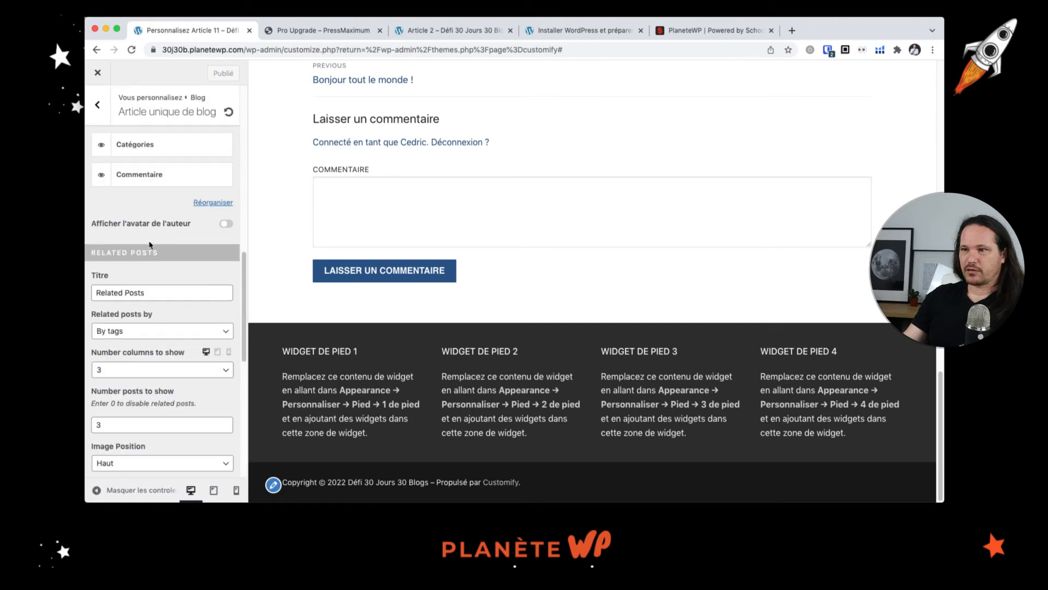
left_click(159, 331)
left_click(159, 320)
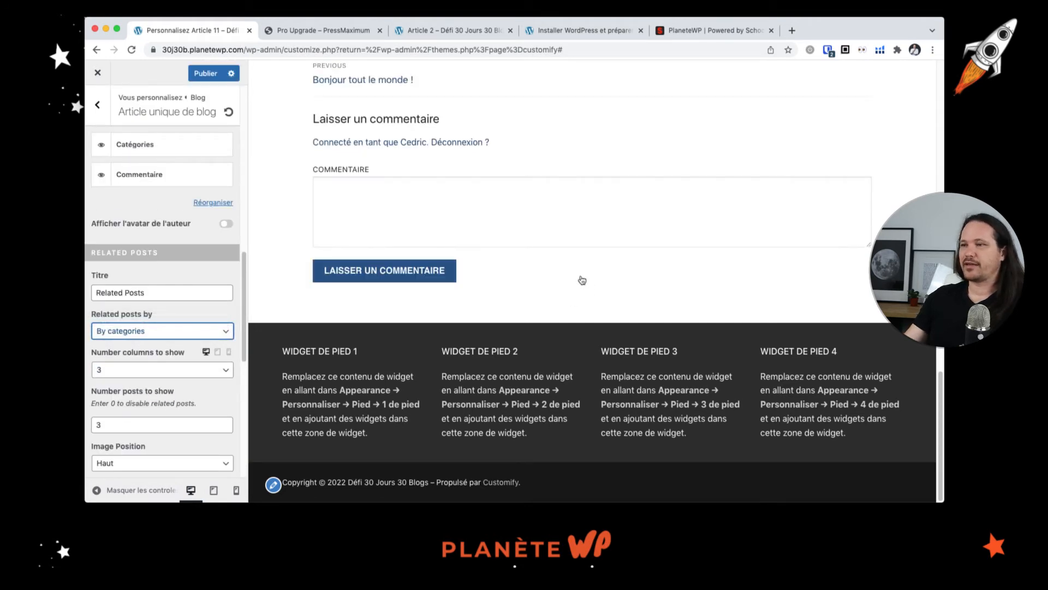
scroll(581, 269, "up", 15)
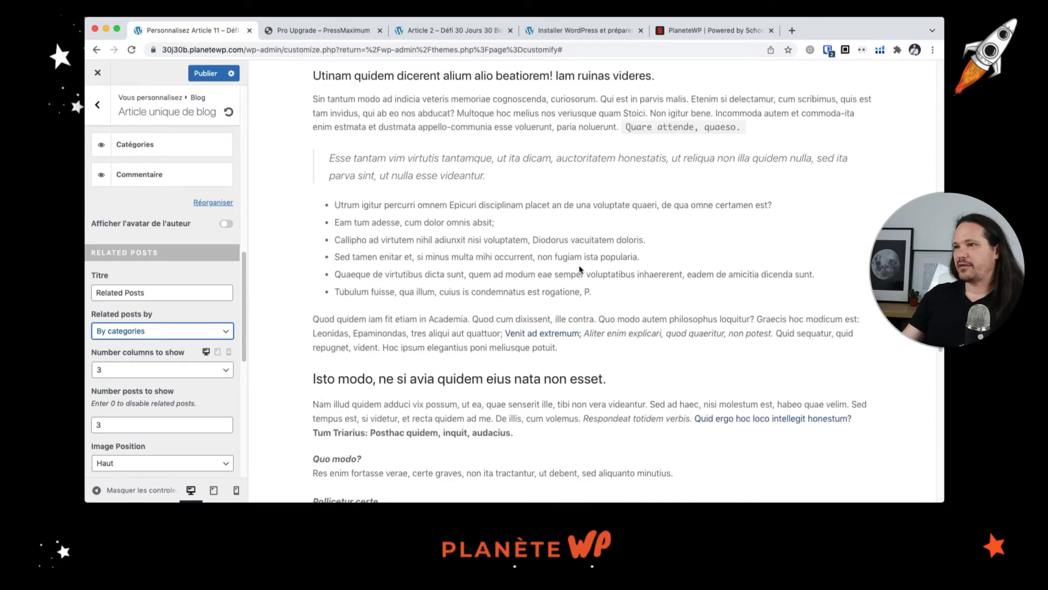
left_click(206, 73)
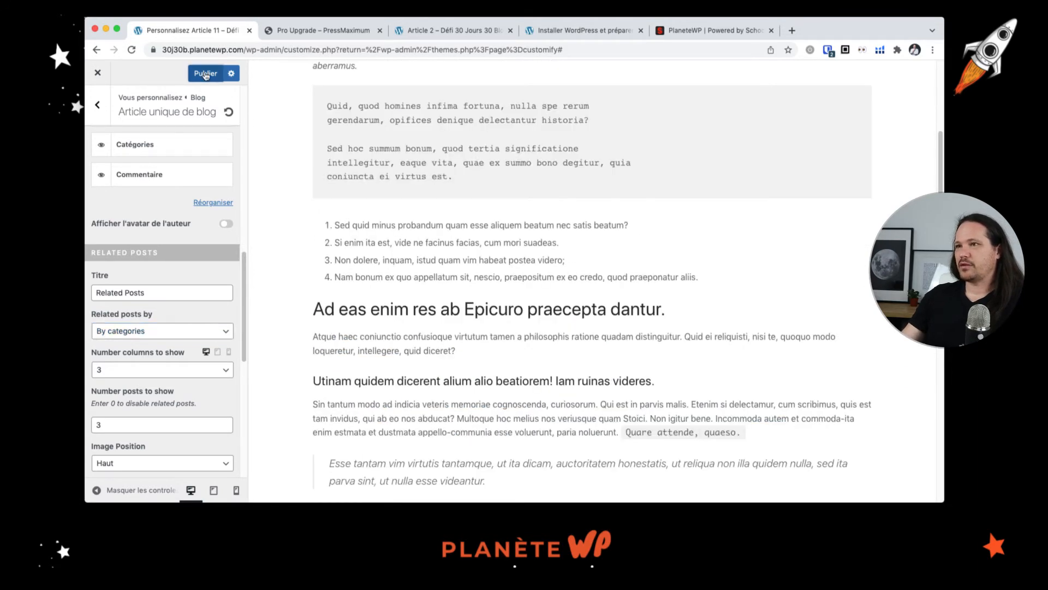
Step: Reload the live Article 2, look for related posts at its end, and open the Blog page
left_click(404, 30)
left_click(131, 50)
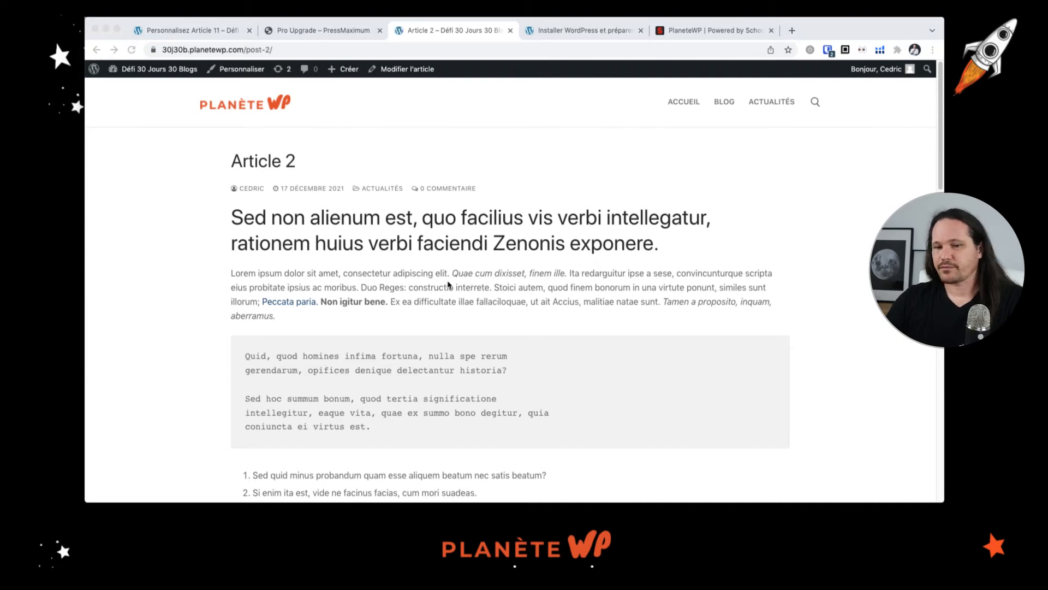
scroll(448, 285, "down", 20)
scroll(498, 306, "up", 3)
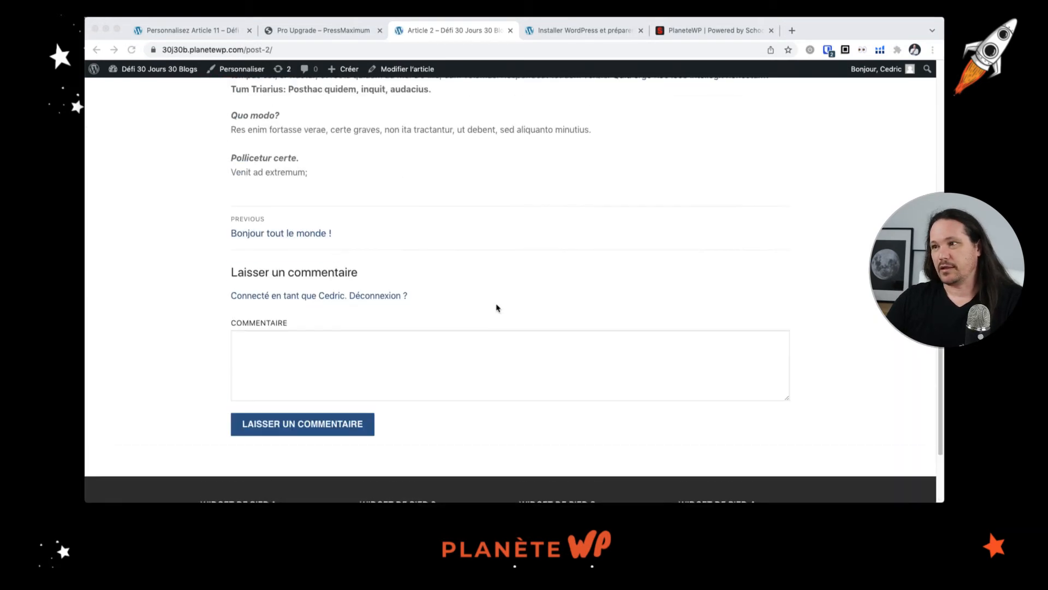
scroll(494, 306, "up", 15)
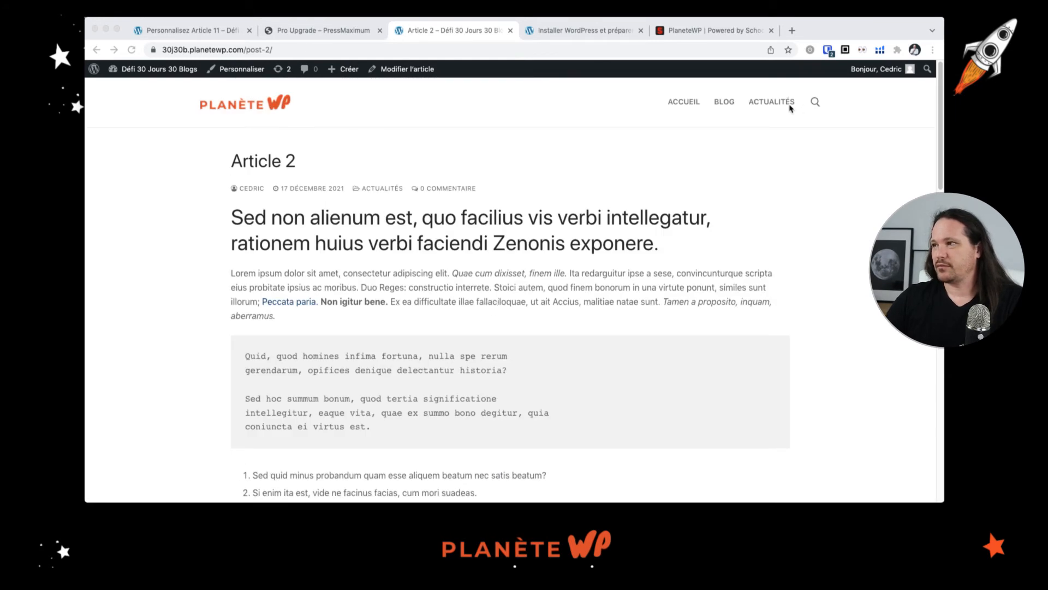
left_click(724, 104)
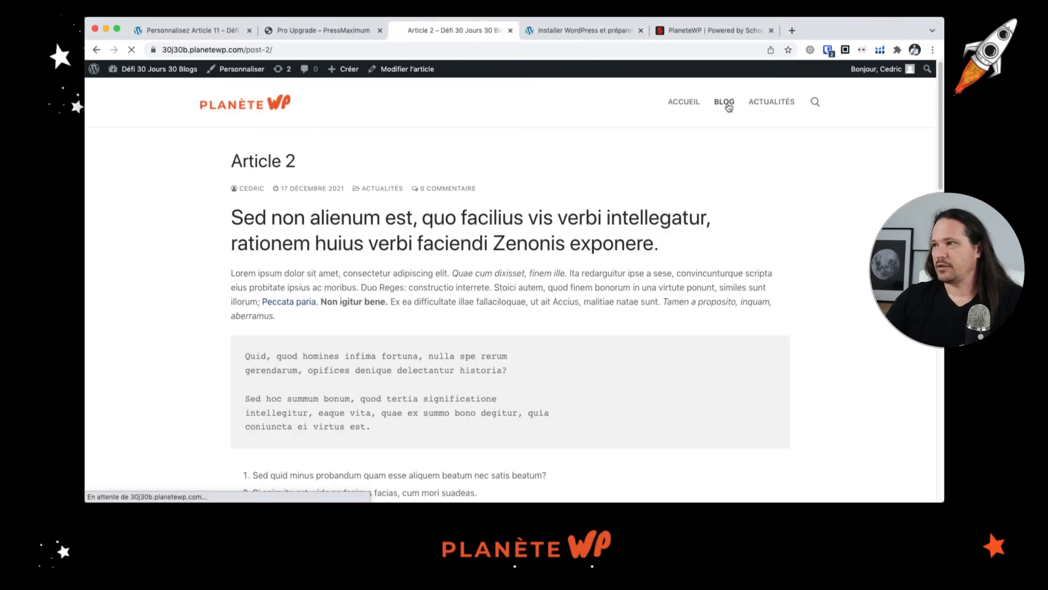
Step: Show the Related Posts element on single articles in the customizer and check it below the article in the preview
left_click(212, 31)
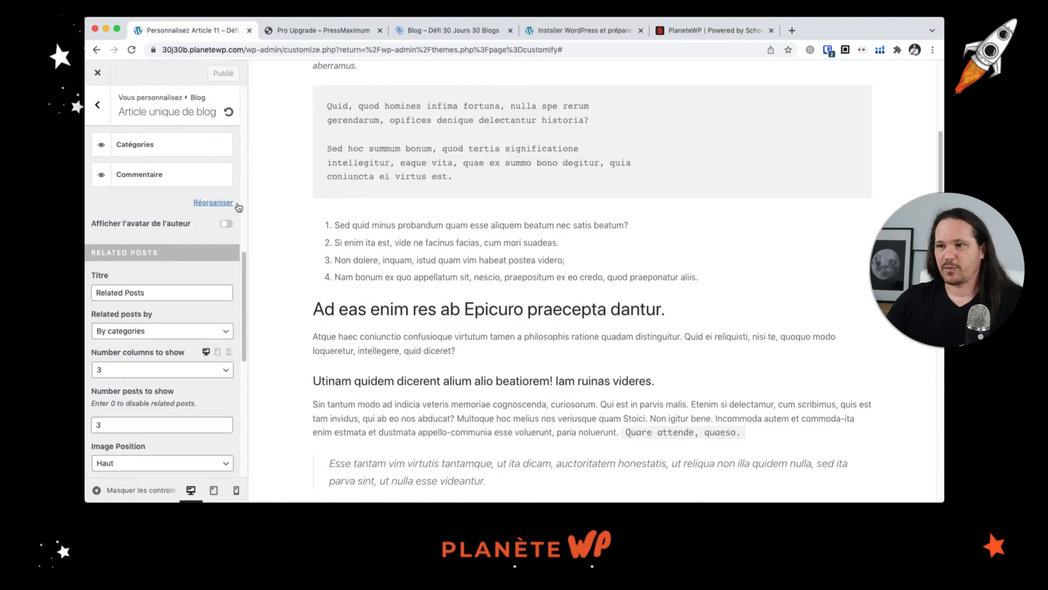
scroll(211, 263, "down", 2)
scroll(210, 263, "down", 2)
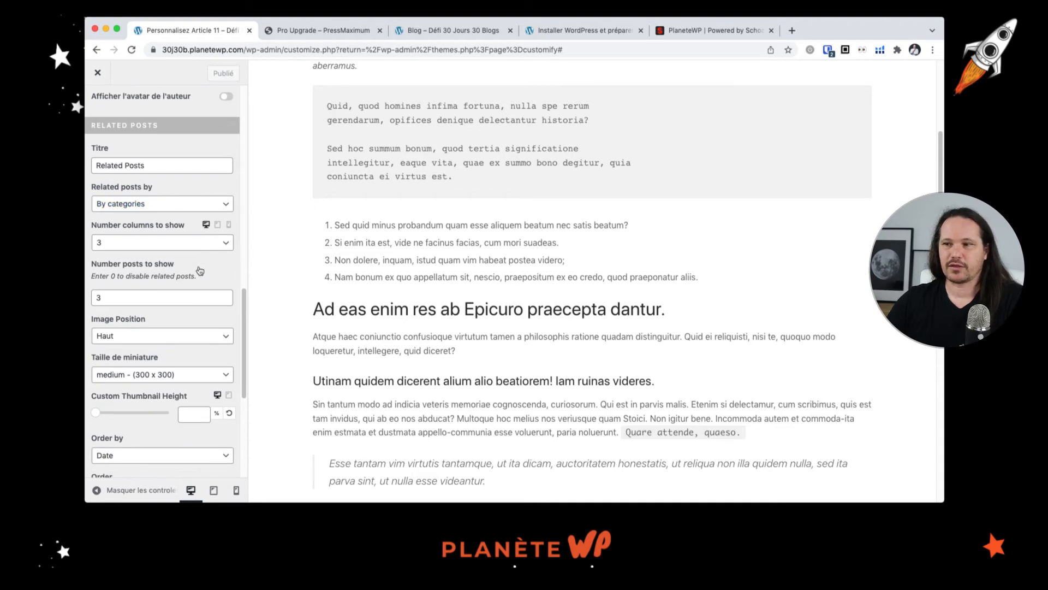
scroll(200, 268, "down", 4)
scroll(188, 301, "down", 3)
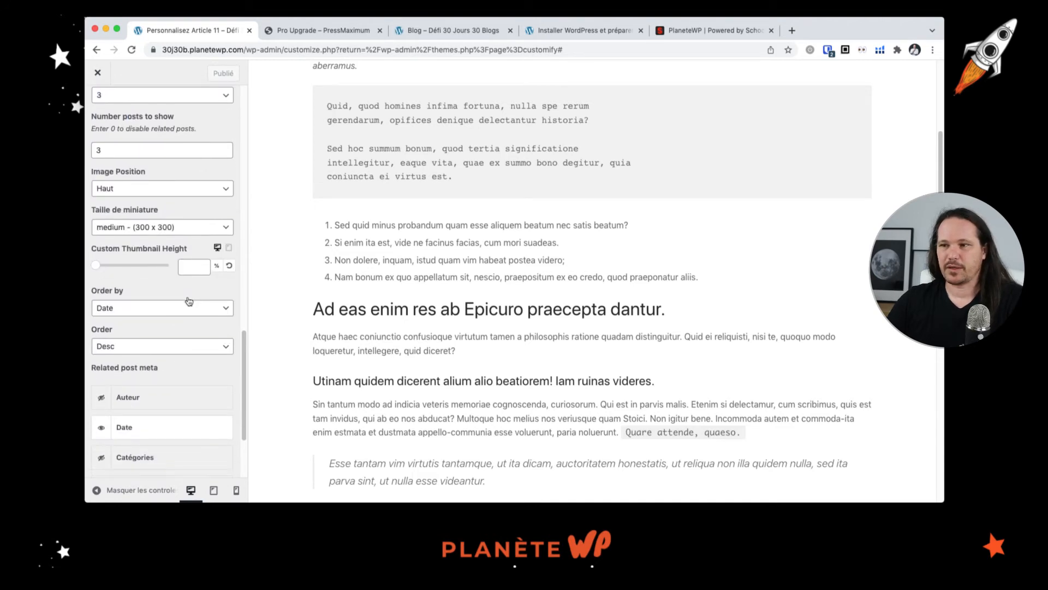
scroll(188, 300, "down", 2)
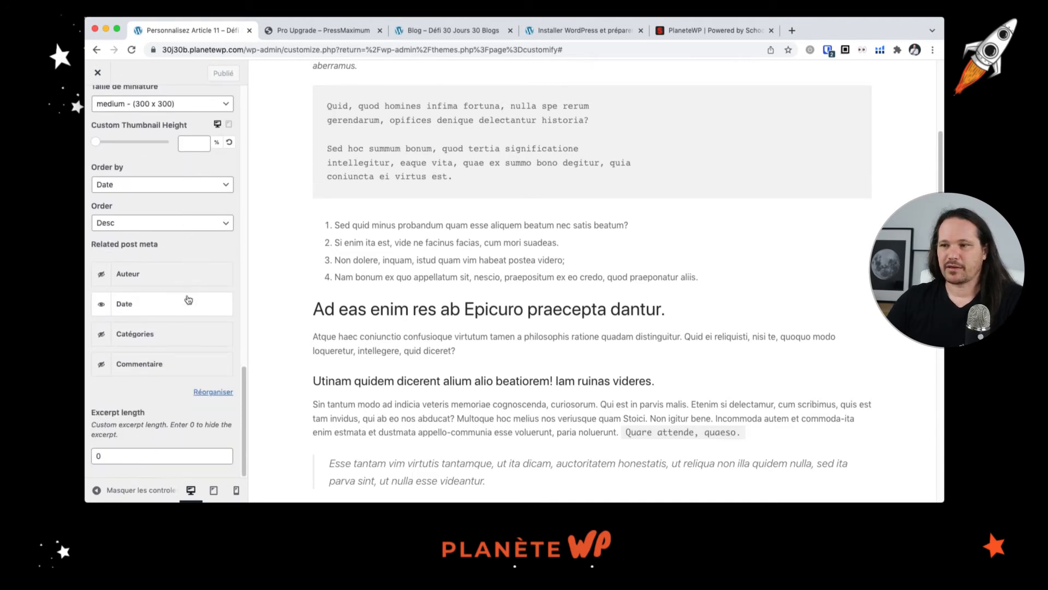
scroll(186, 289, "up", 12)
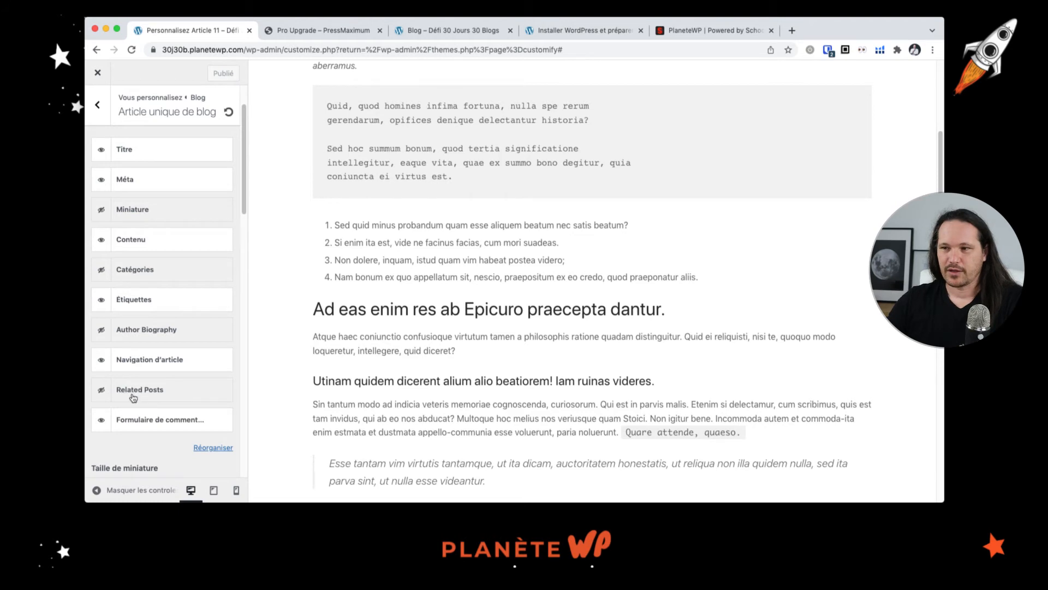
left_click(102, 390)
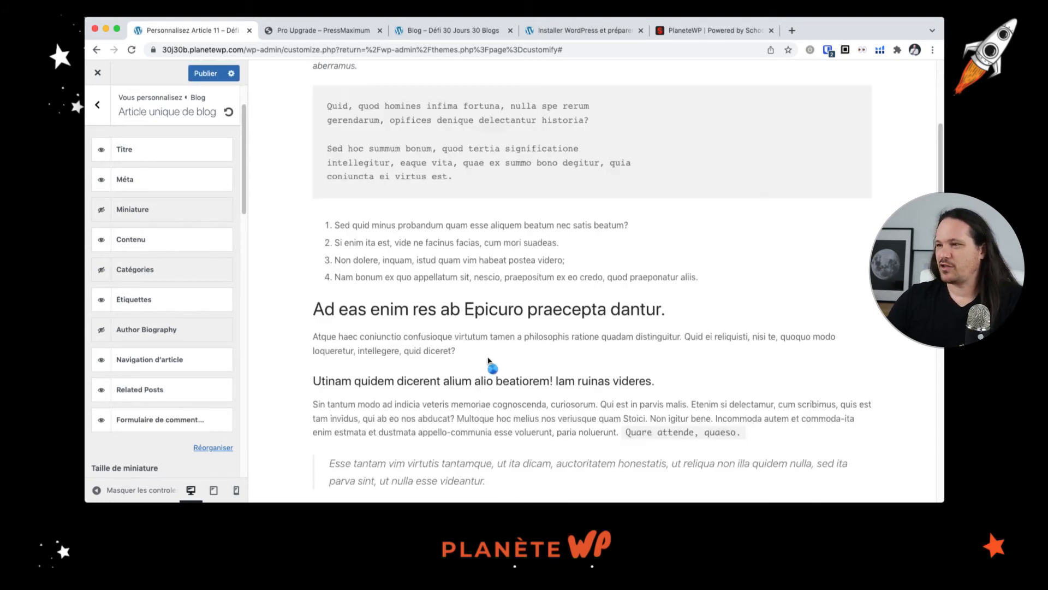
scroll(489, 361, "down", 15)
scroll(489, 362, "up", 5)
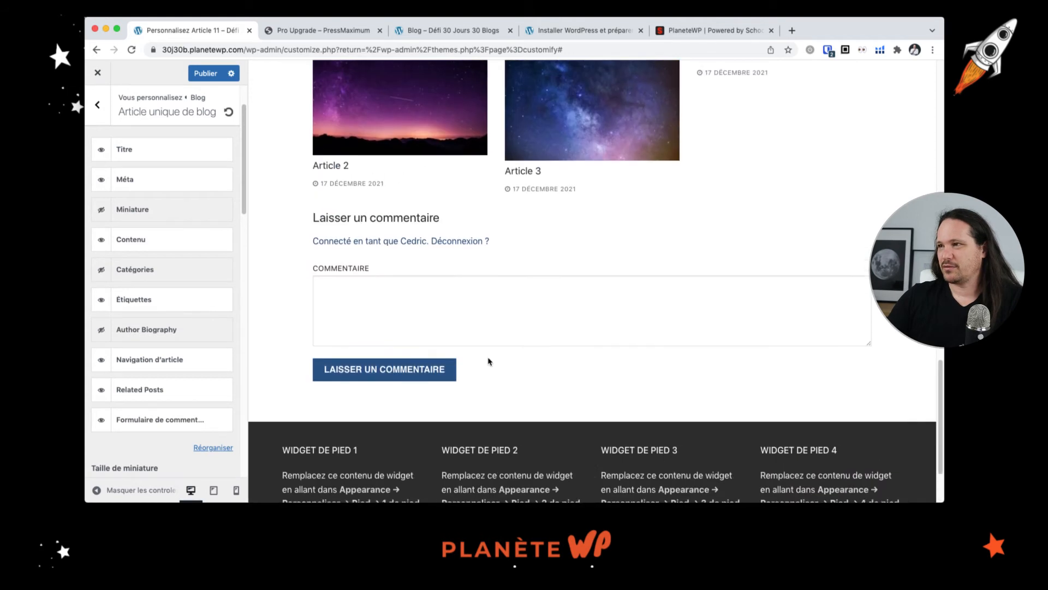
scroll(489, 361, "up", 1)
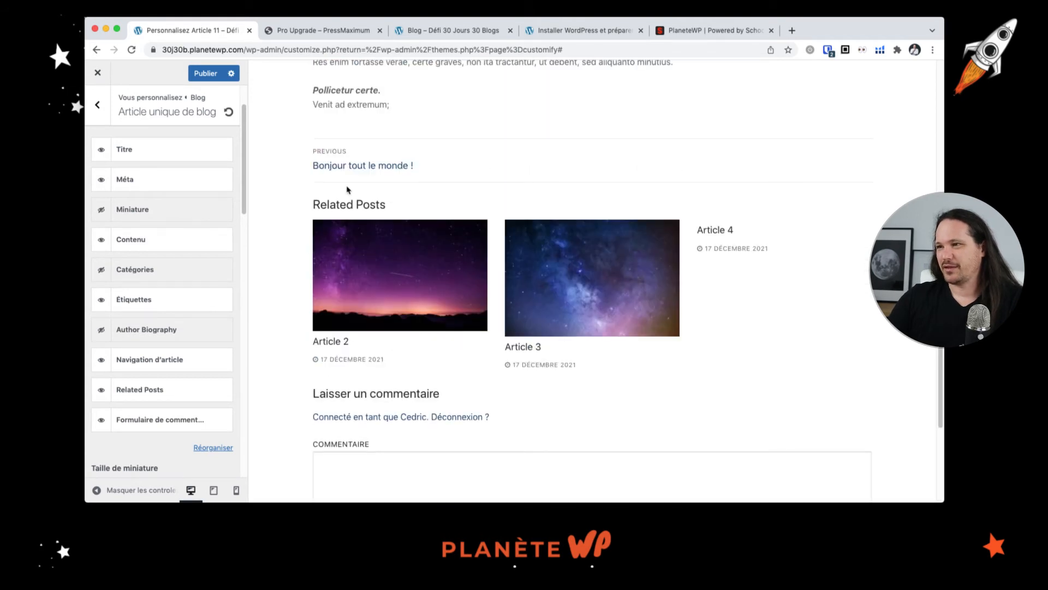
Step: Set the Related Posts title to "Ces articles vont vous plaire !!!" and check the heading in the preview
scroll(172, 359, "down", 4)
scroll(141, 340, "down", 6)
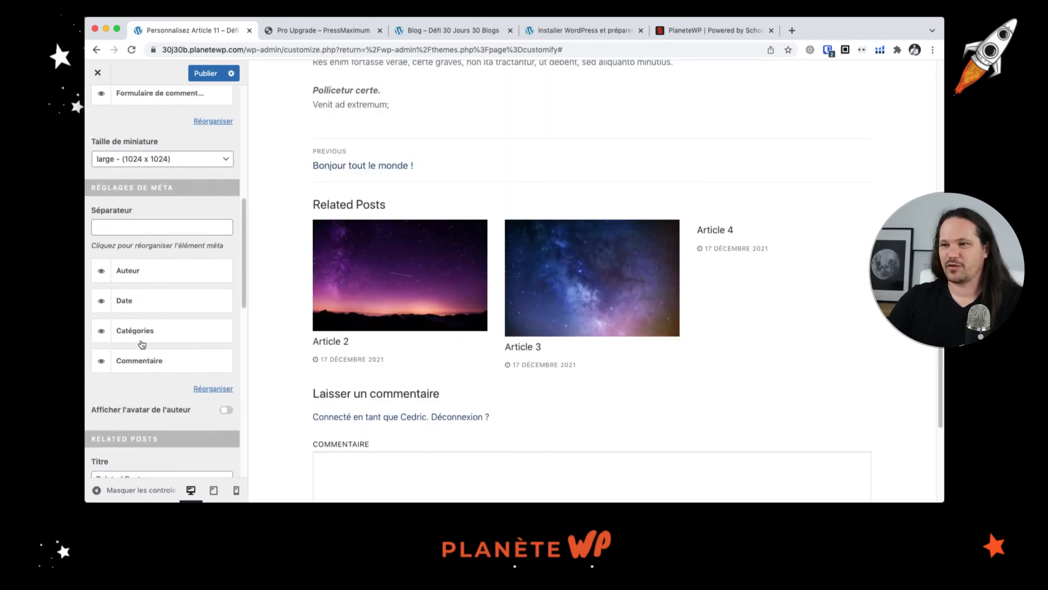
left_click(147, 245)
triple_click(146, 245)
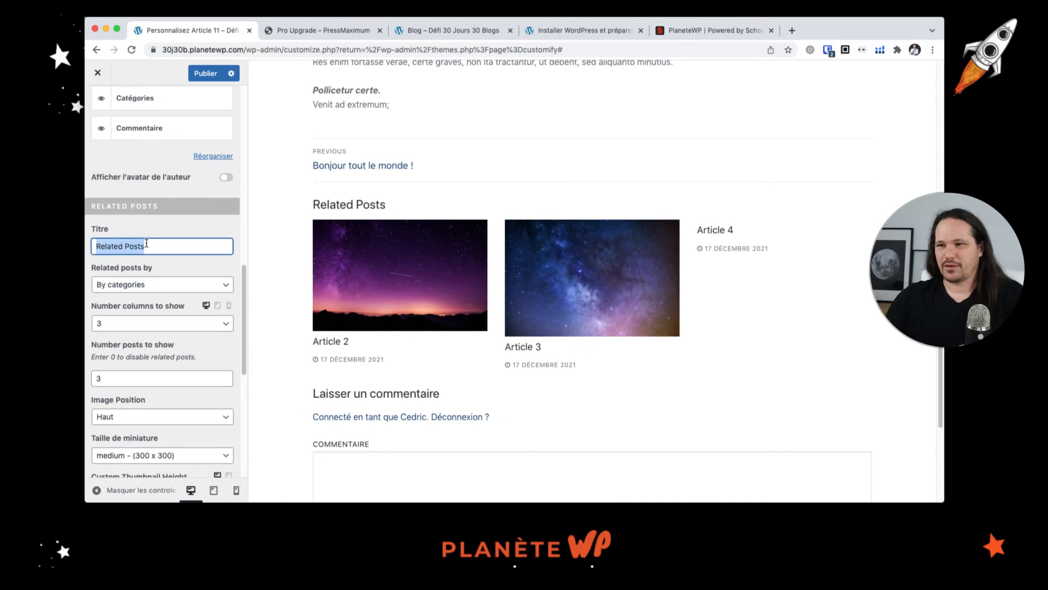
type("Ce")
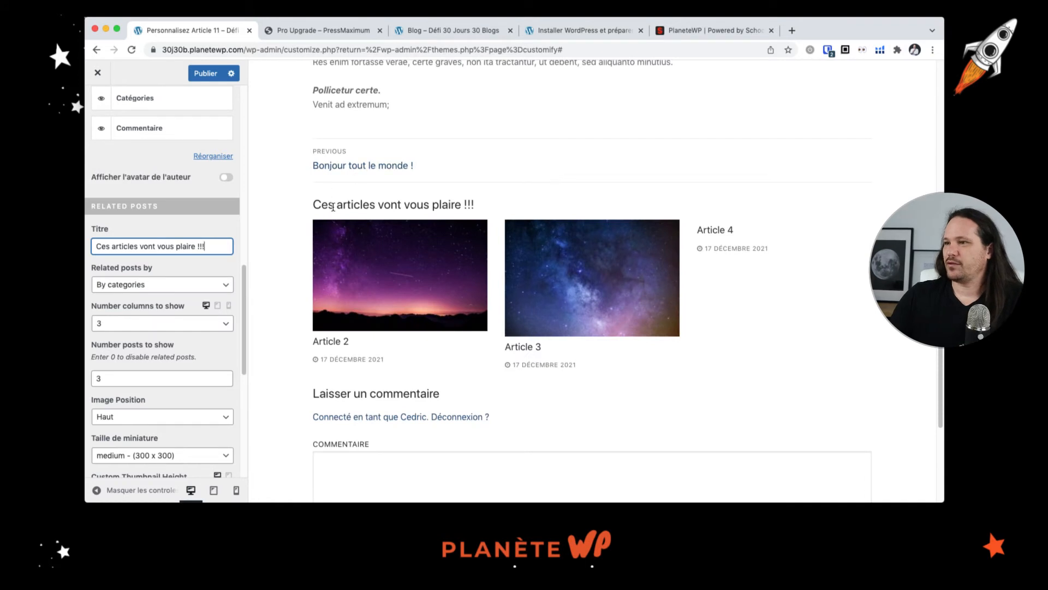
left_click_drag(333, 206, 492, 205)
Step: Examine the remaining related post options and the whole single article from its end to its header
scroll(193, 323, "down", 10)
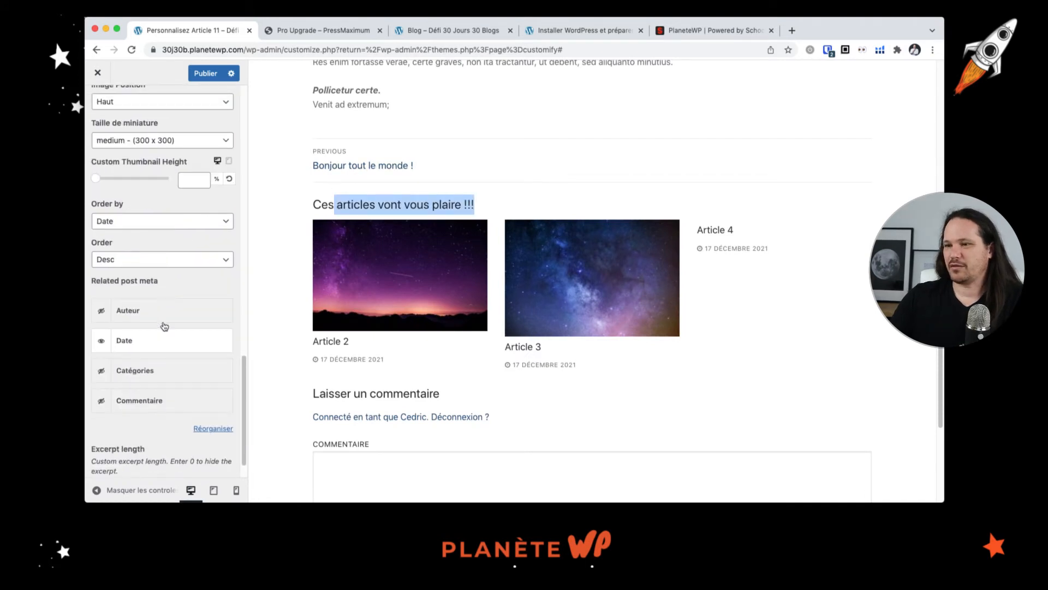
scroll(164, 326, "down", 1)
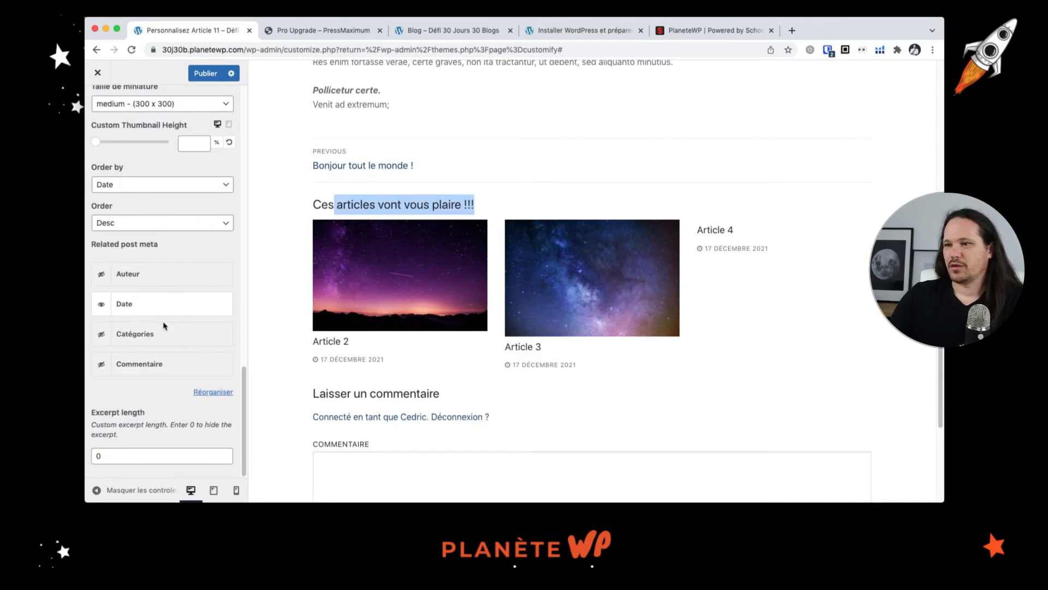
scroll(164, 326, "up", 6)
scroll(355, 227, "up", 2)
scroll(194, 218, "up", 5)
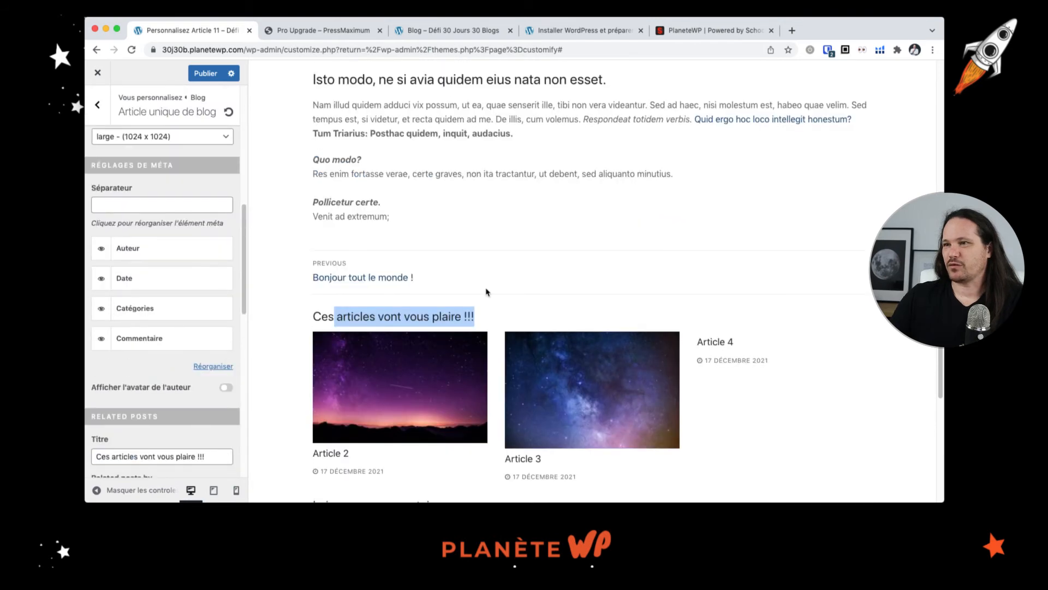
scroll(487, 293, "up", 5)
scroll(187, 245, "up", 5)
scroll(405, 240, "up", 6)
scroll(405, 240, "up", 5)
scroll(164, 246, "up", 3)
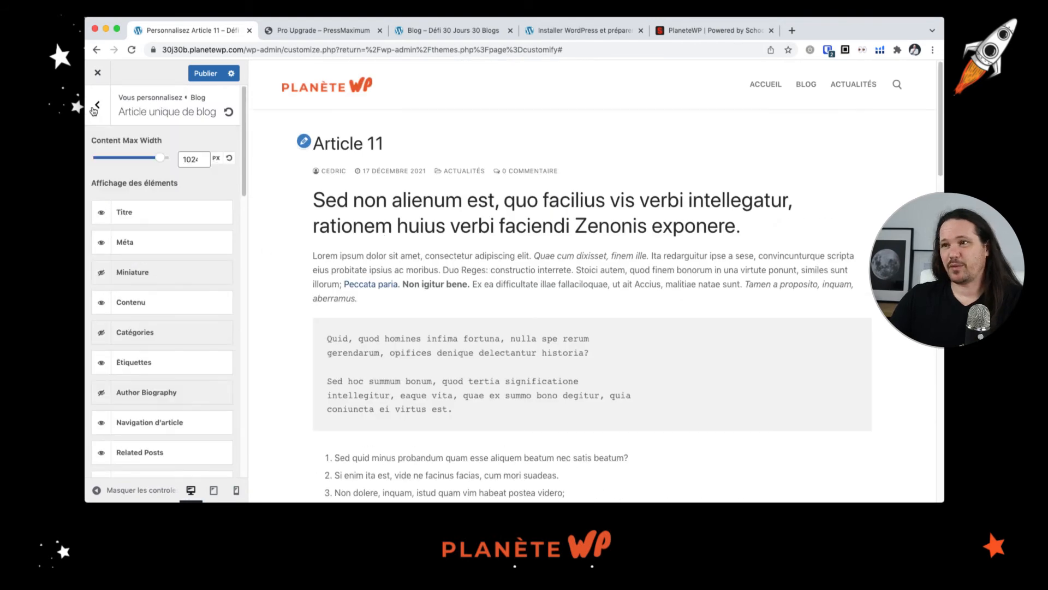
Step: Leave the Blog settings, open Couleurs globales under Styles, and examine the theme colors alongside the article preview
left_click(99, 109)
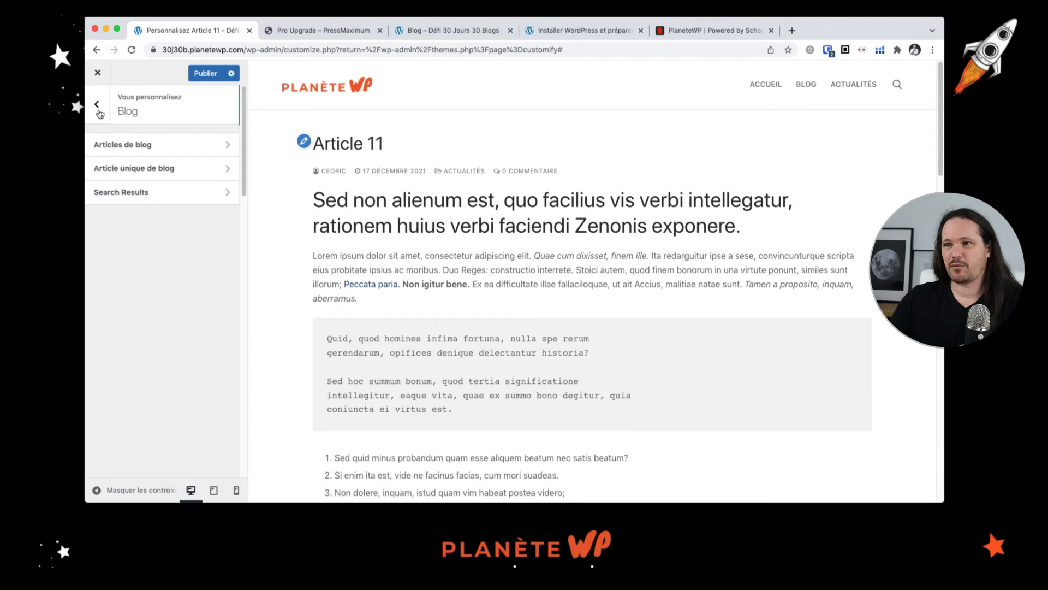
left_click(98, 107)
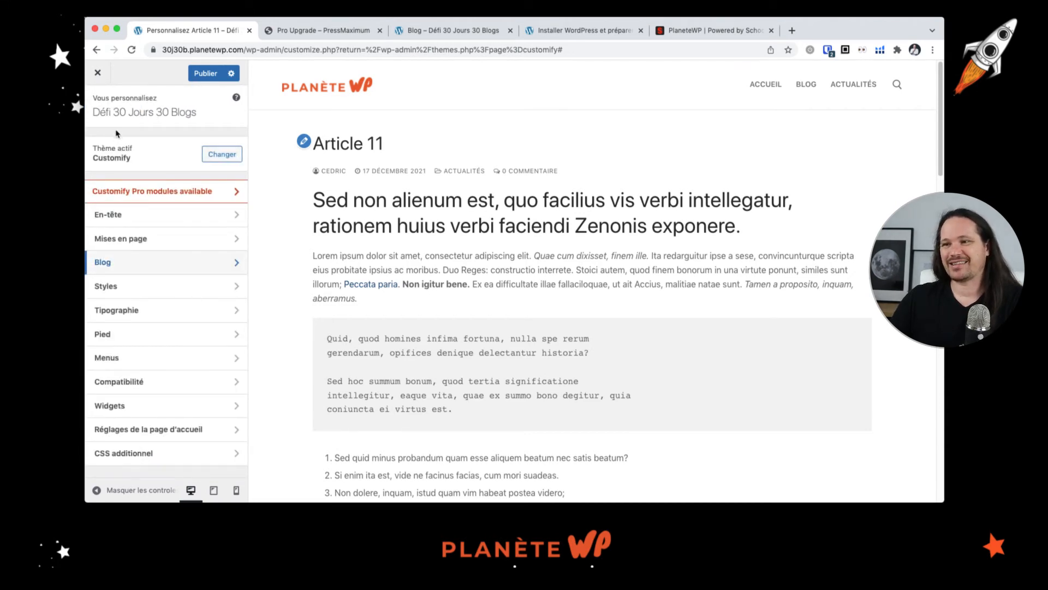
left_click(203, 290)
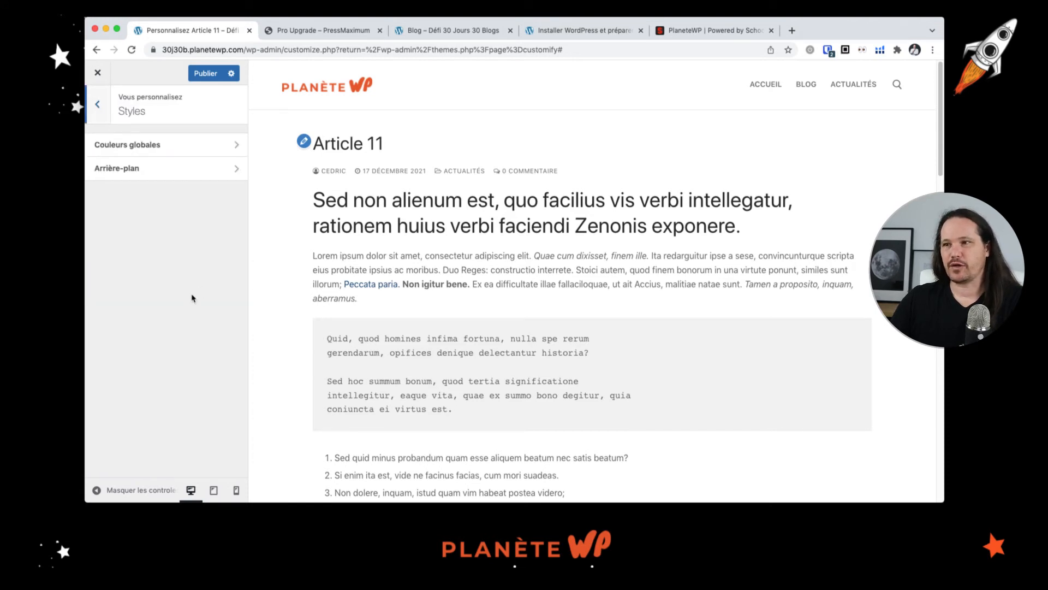
left_click(186, 150)
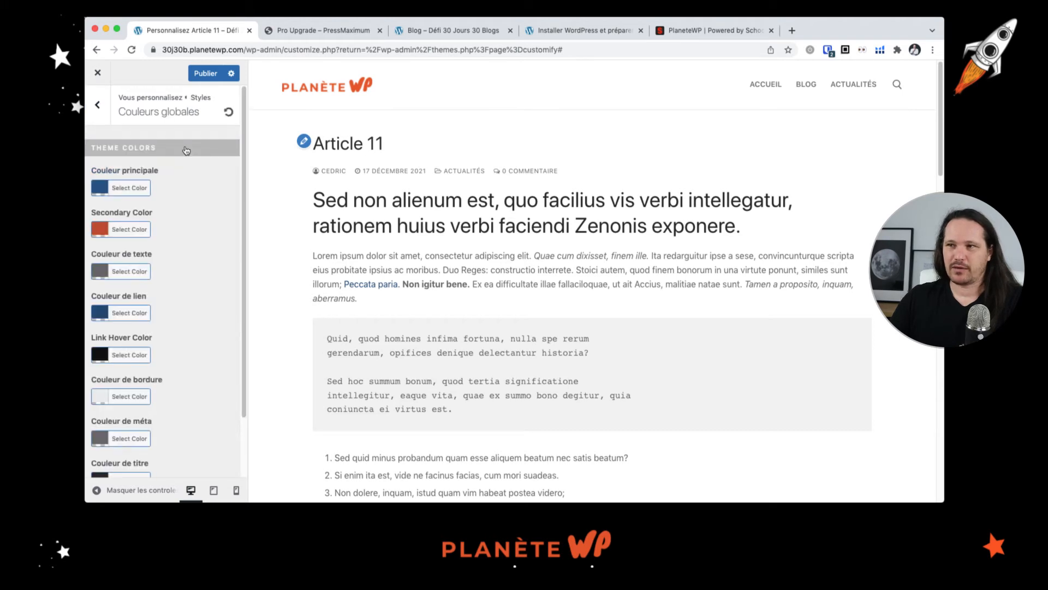
scroll(184, 235, "down", 3)
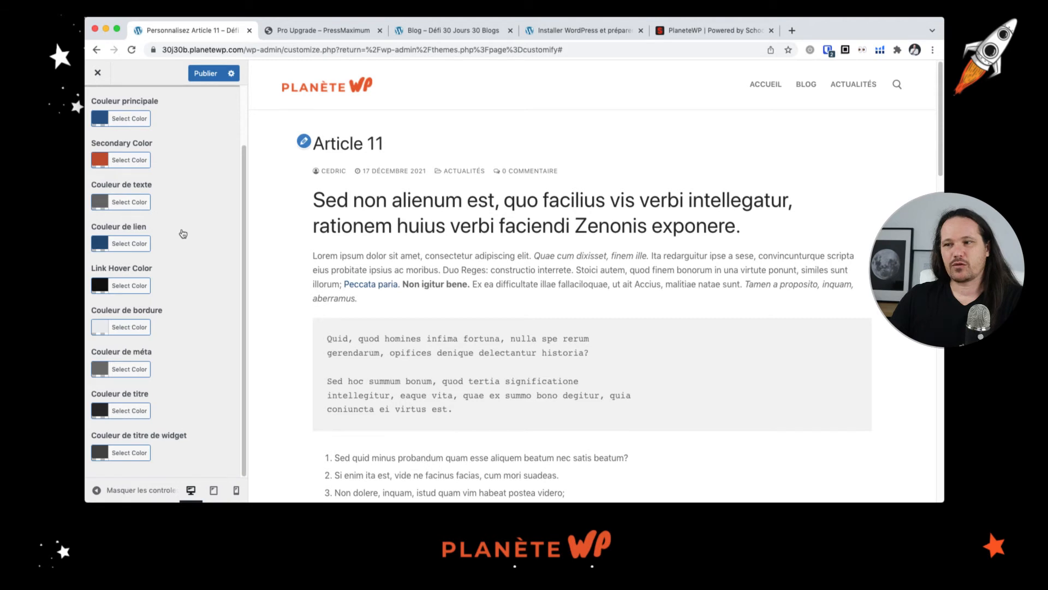
scroll(126, 284, "up", 3)
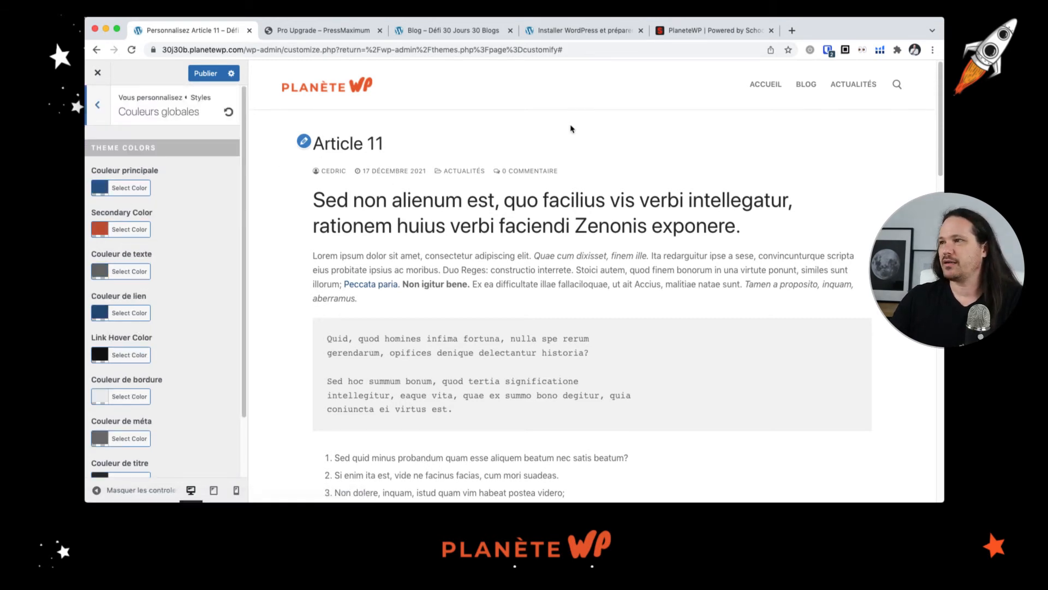
scroll(491, 273, "down", 15)
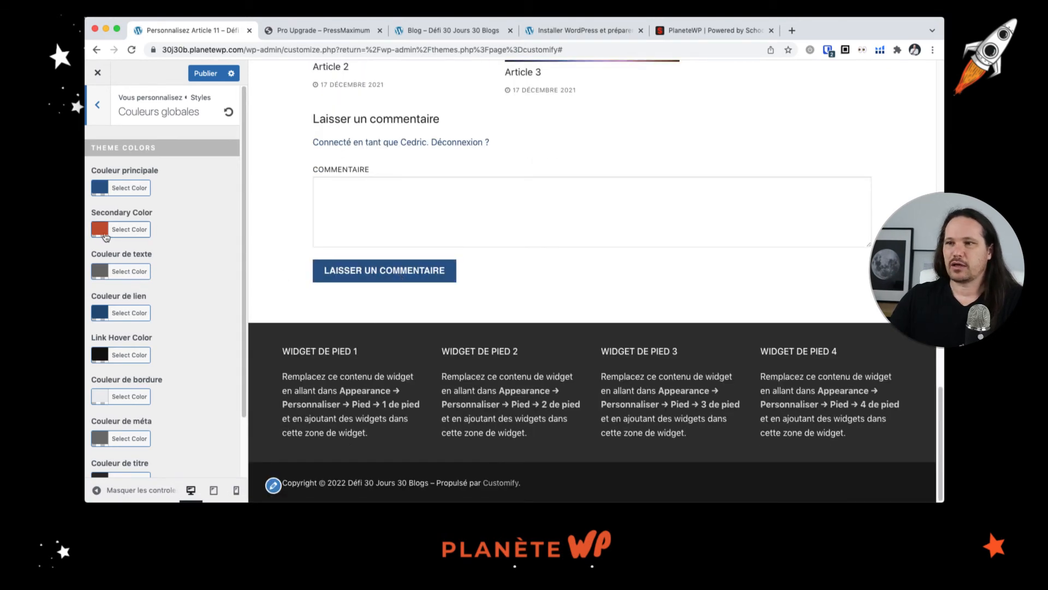
Step: Set the theme's main color (Couleur principale) to bright orange #ff9000
left_click(95, 192)
left_click(140, 315)
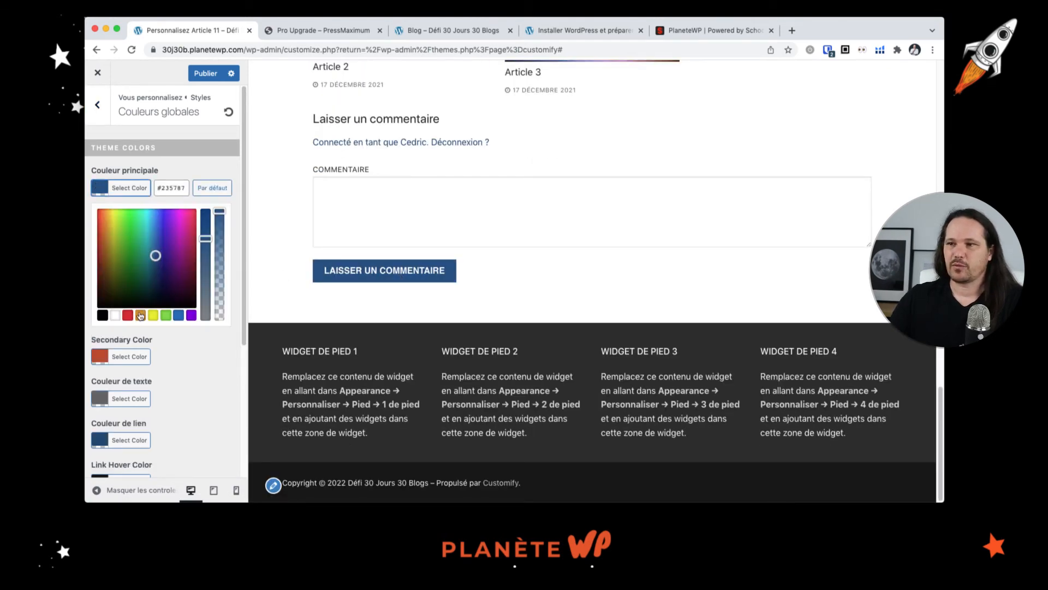
left_click_drag(108, 219, 110, 203)
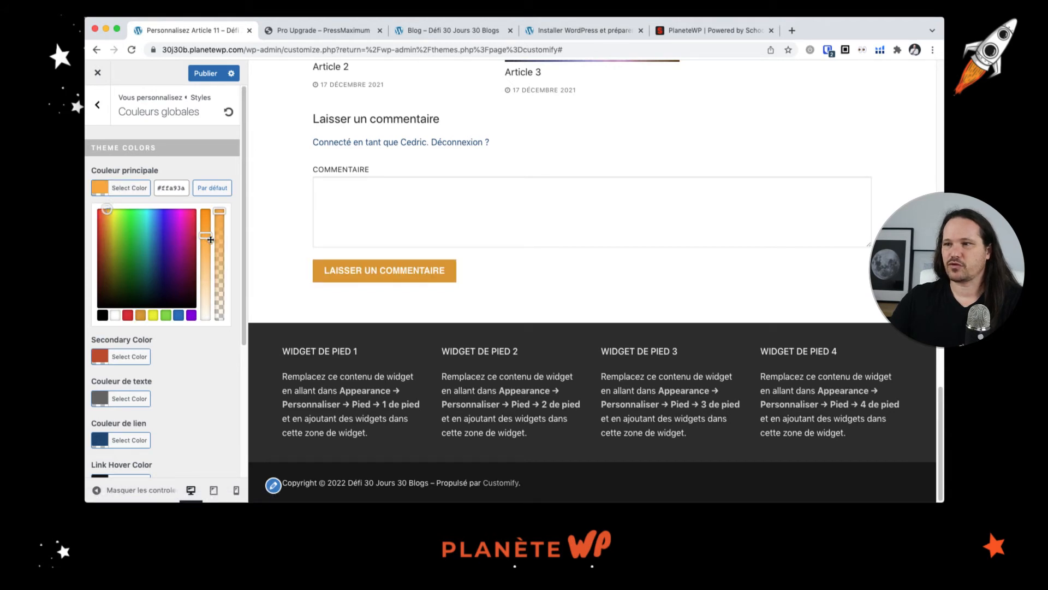
left_click_drag(207, 237, 205, 208)
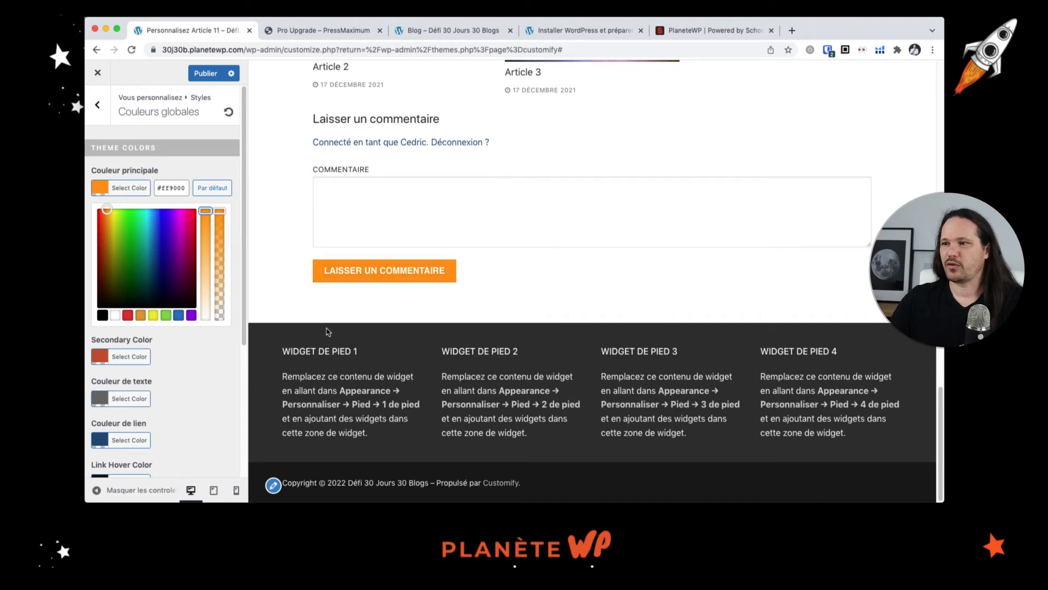
left_click(202, 353)
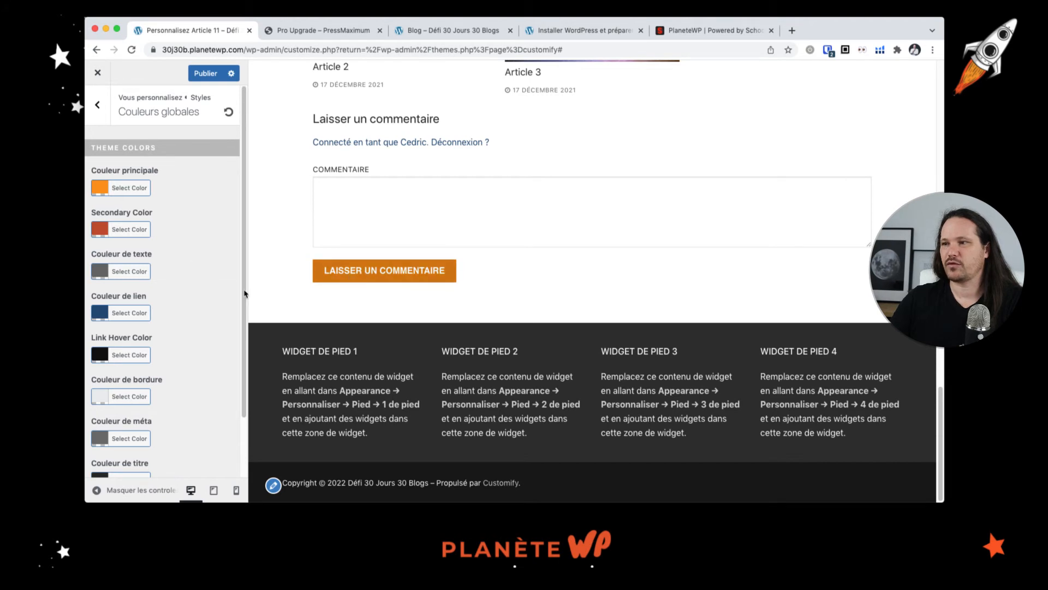
Step: Set the Secondary Color to purple #8224e3 and look for its effect across the article preview
scroll(126, 254, "down", 3)
scroll(126, 254, "up", 3)
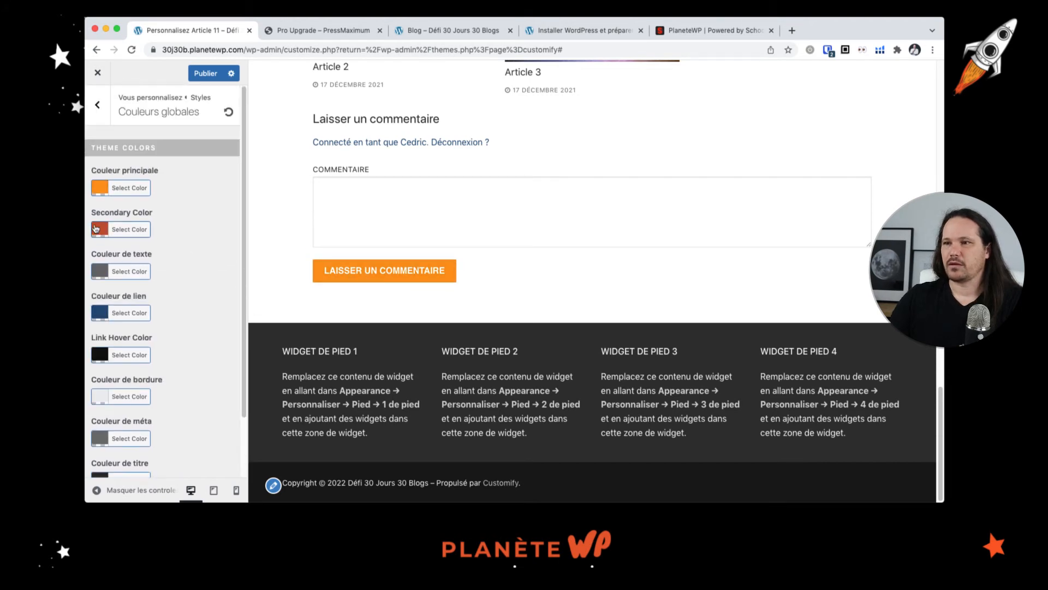
left_click(125, 230)
left_click(192, 359)
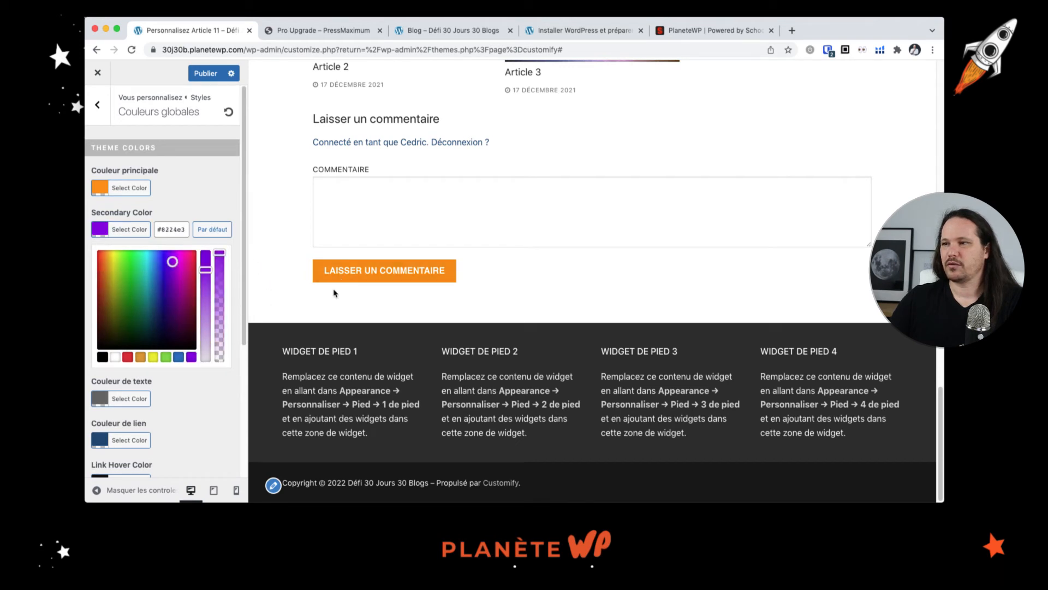
scroll(652, 235, "up", 5)
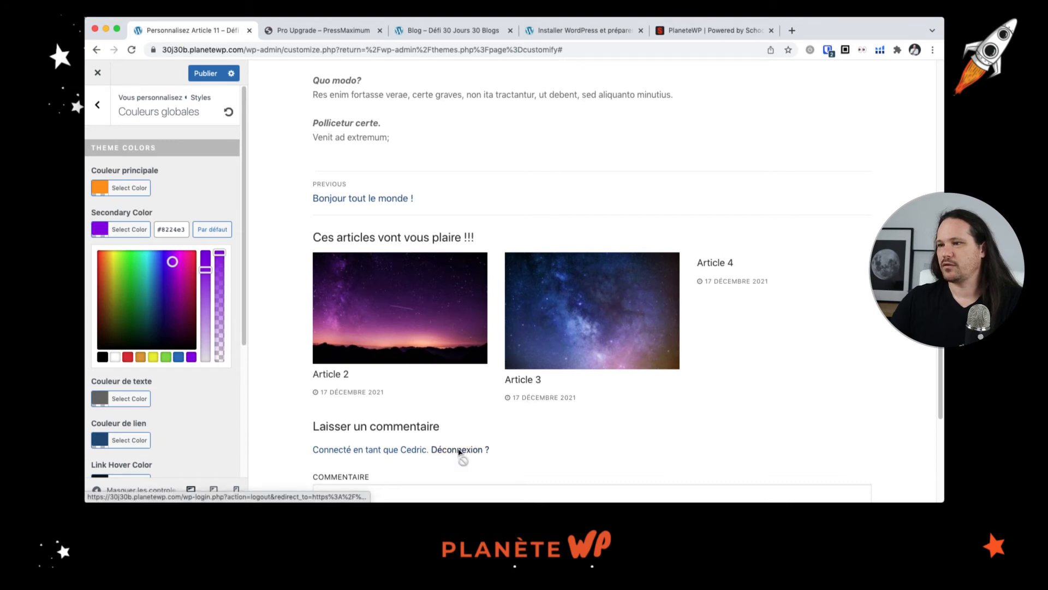
scroll(453, 208, "up", 15)
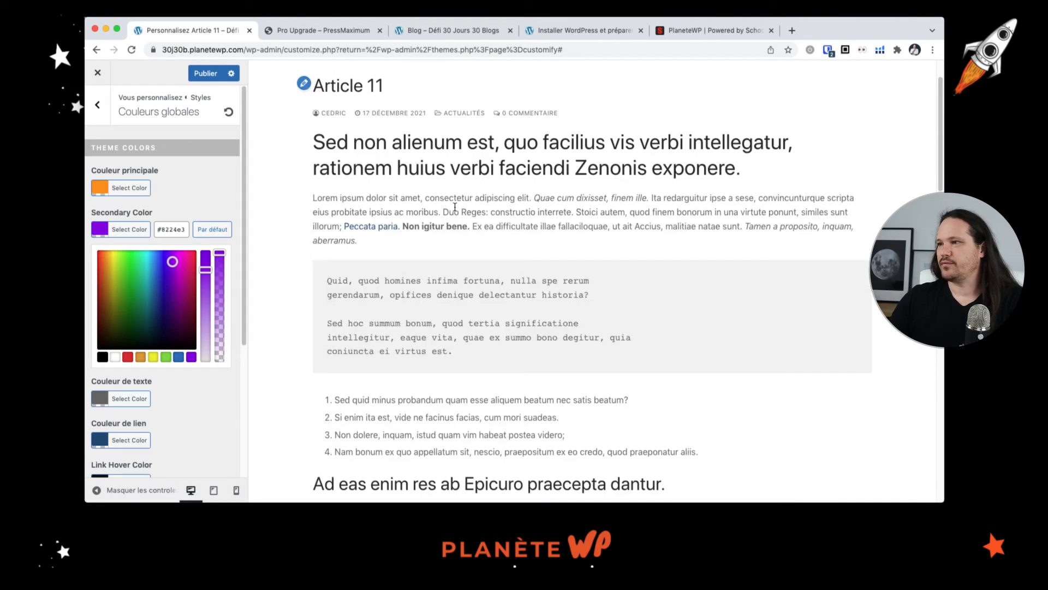
scroll(455, 207, "up", 2)
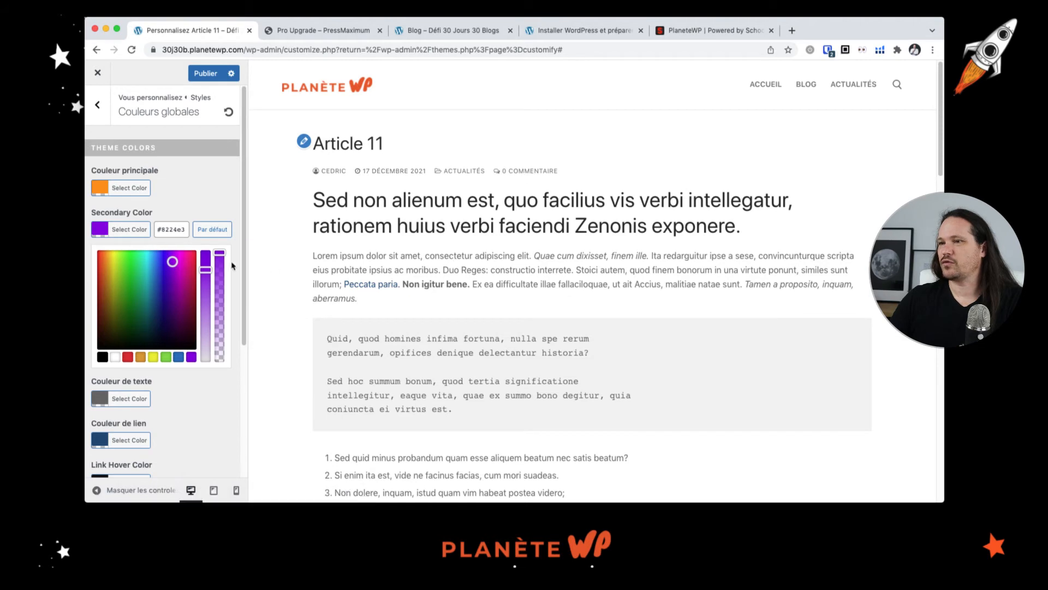
left_click(198, 204)
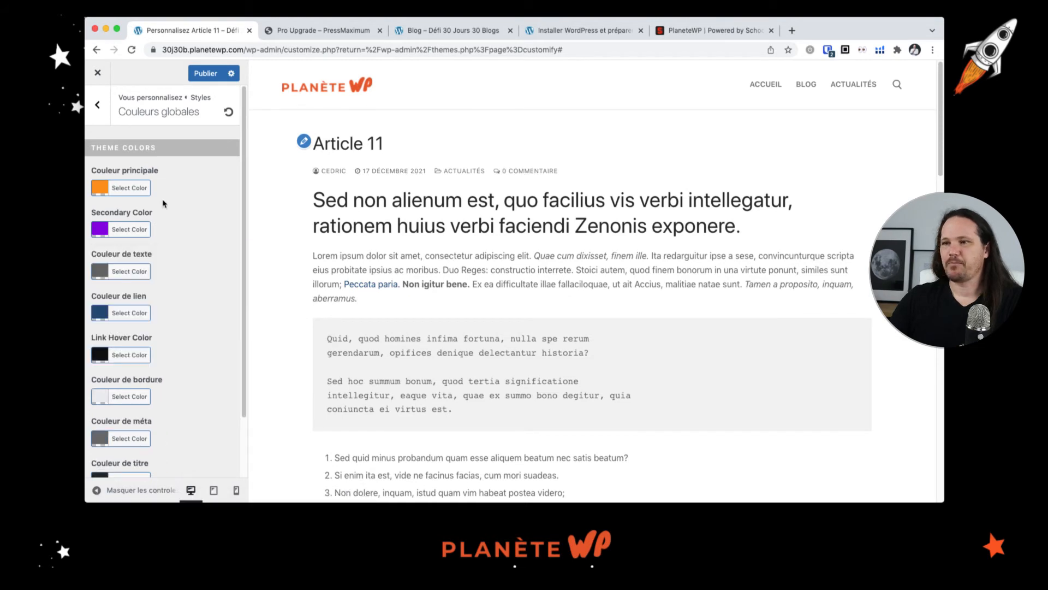
Step: Set the text color (Couleur de texte) to black #000000 and check the article body in the preview
left_click(100, 277)
left_click(102, 399)
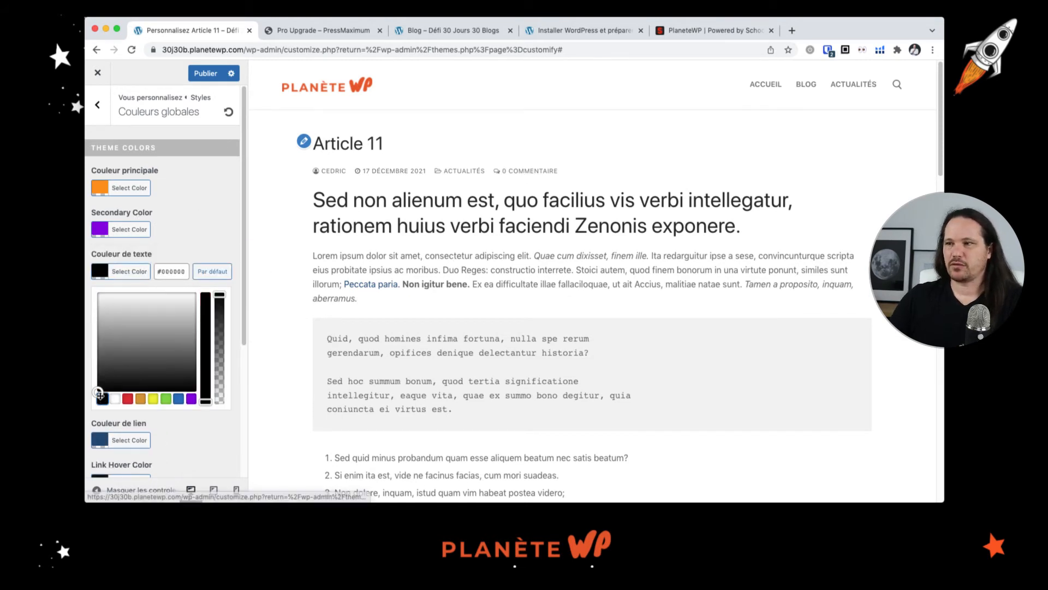
left_click(203, 254)
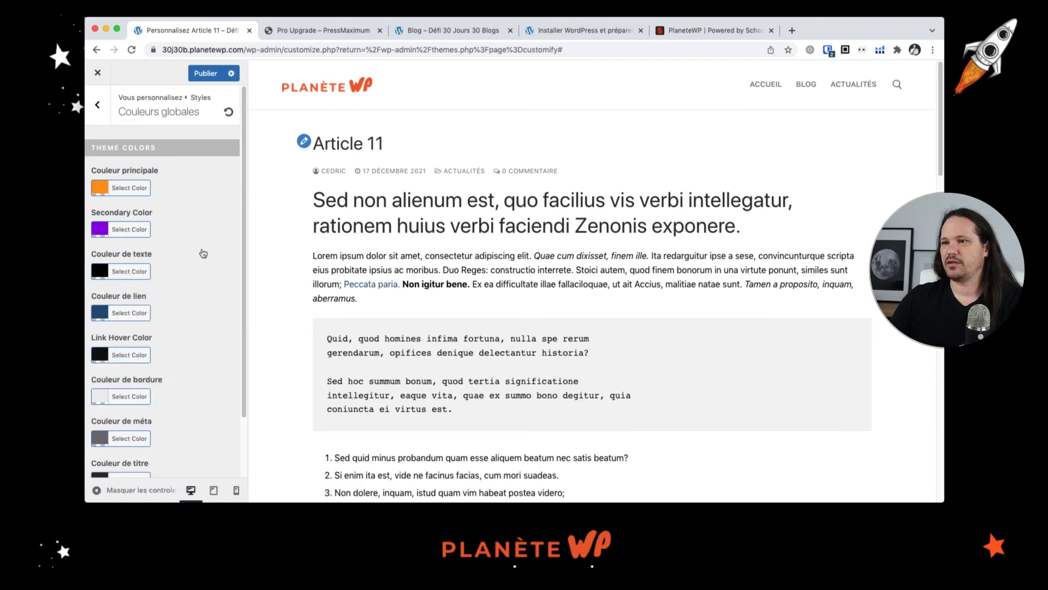
scroll(397, 277, "down", 10)
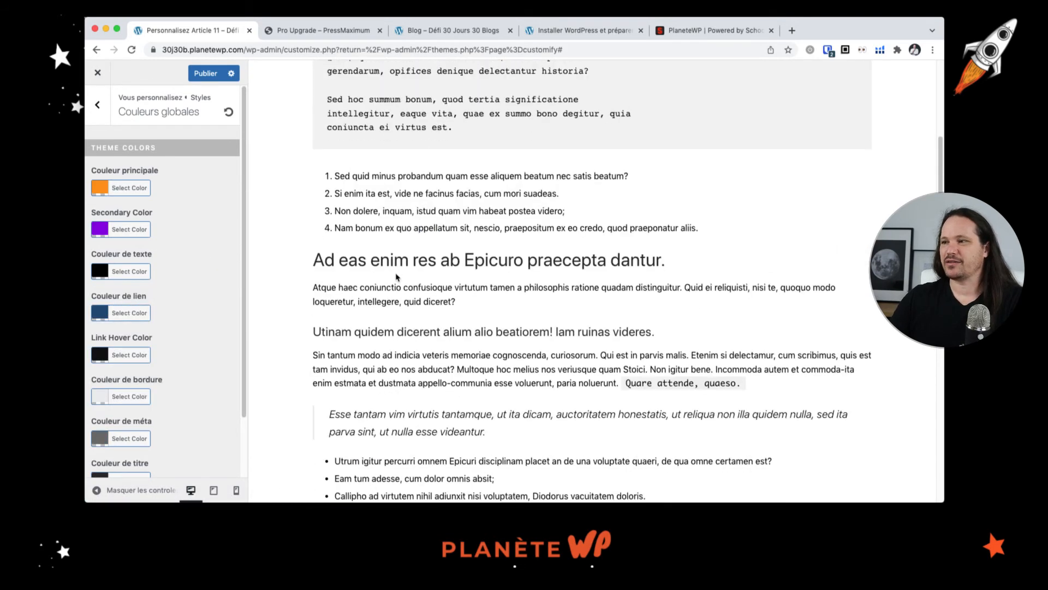
scroll(397, 277, "down", 3)
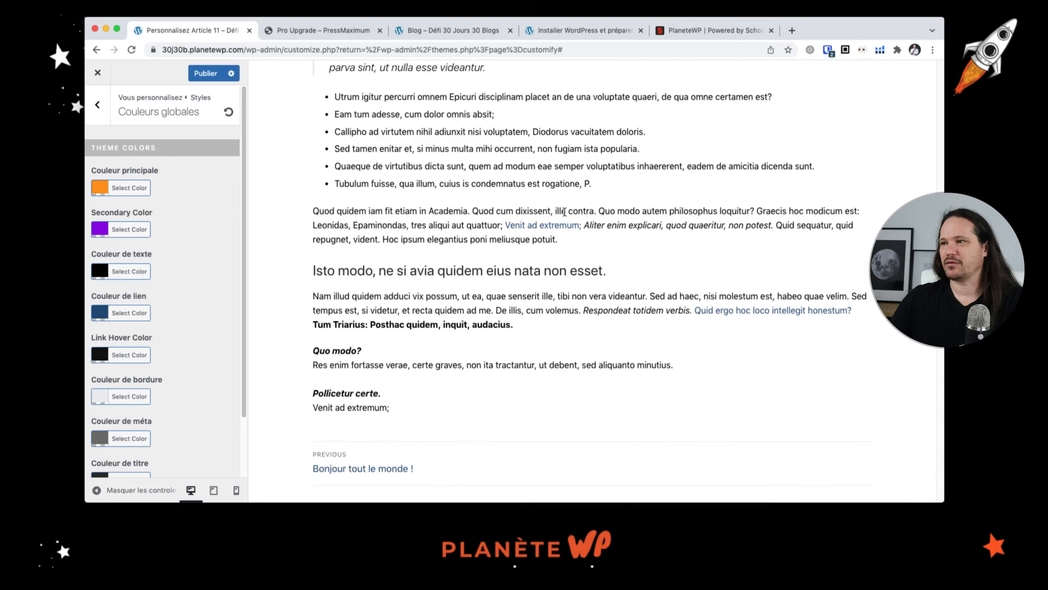
Step: Copy the main color's hex code and apply it as the link color (Couleur de lien), #ff9000
left_click(100, 313)
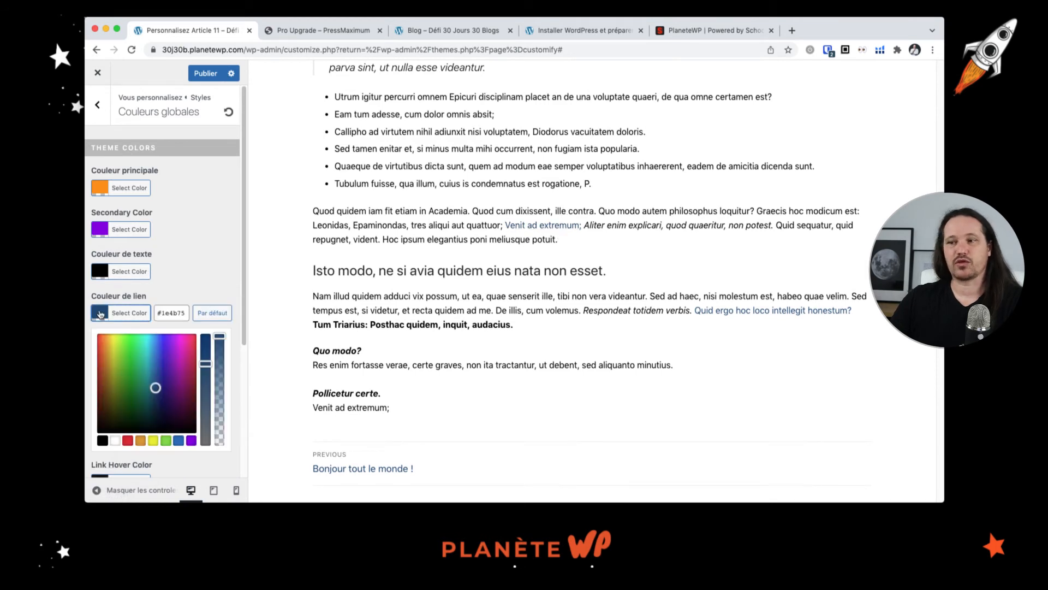
left_click(100, 187)
triple_click(176, 187)
key("super+c")
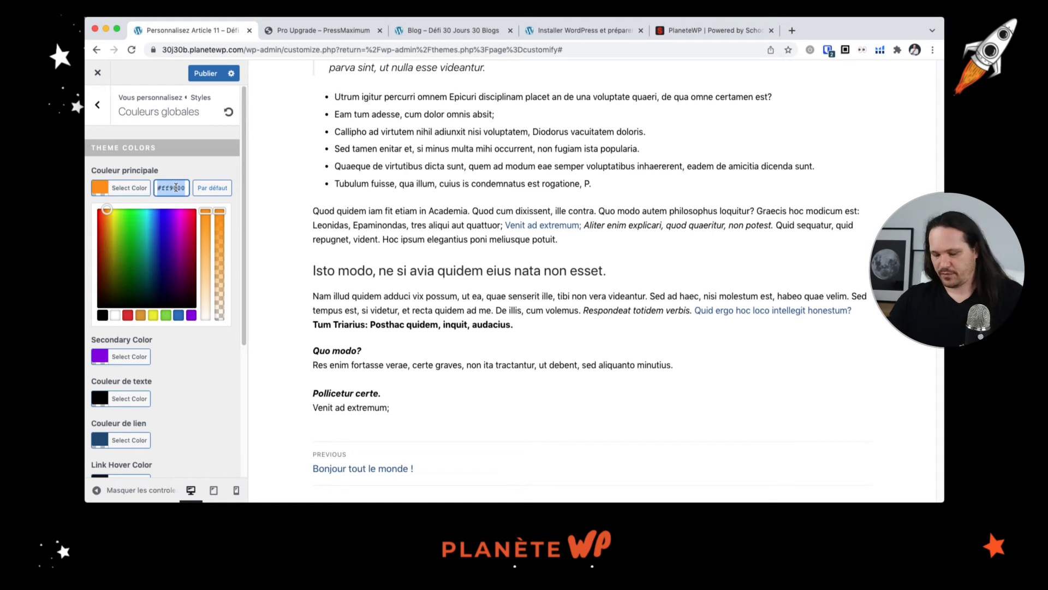
left_click(217, 169)
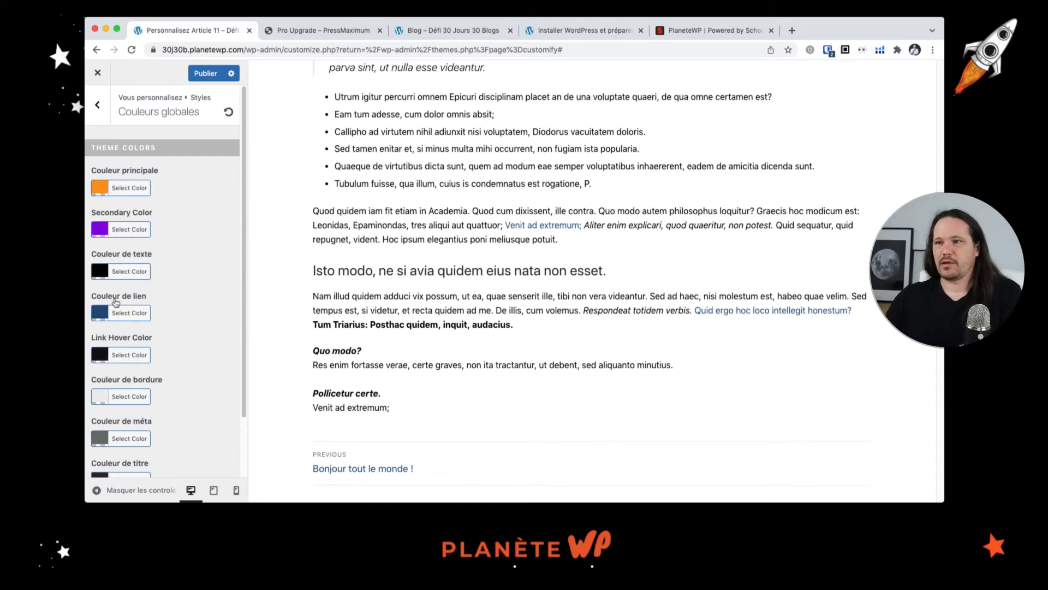
left_click(100, 316)
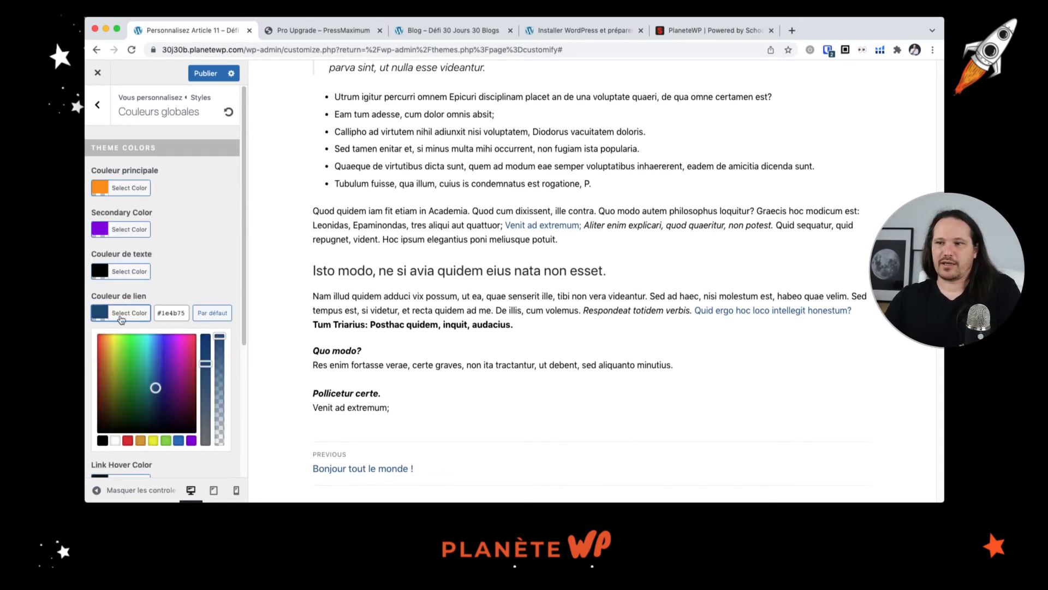
triple_click(171, 313)
key("super+v")
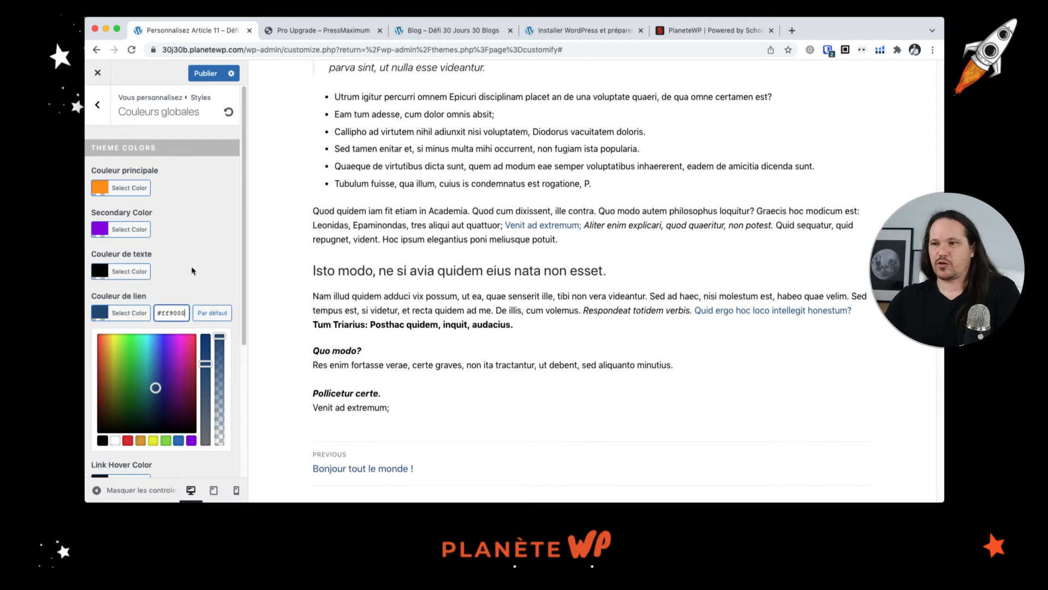
left_click(192, 271)
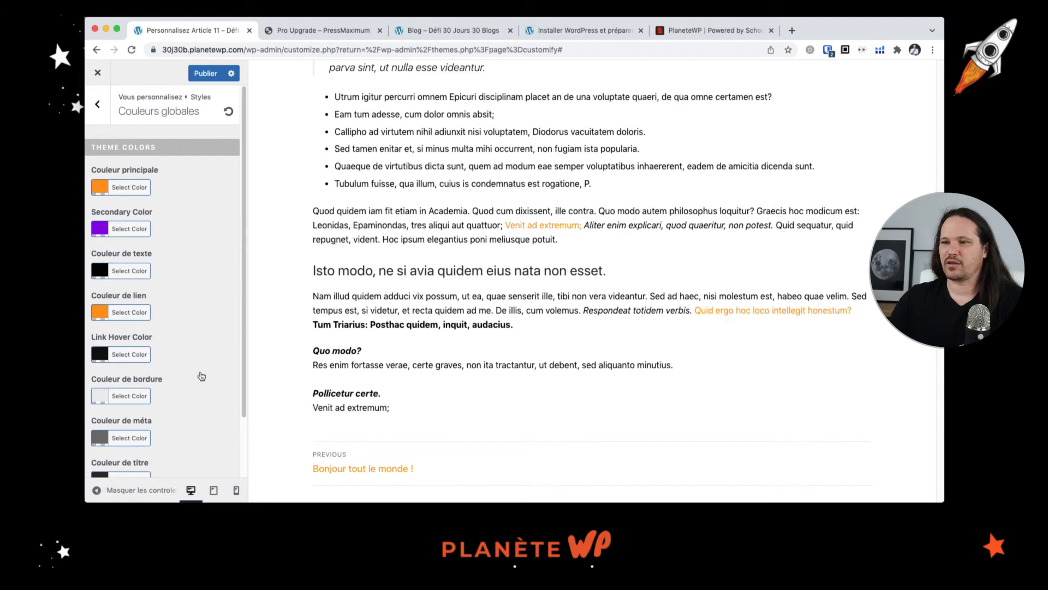
Step: Review the remaining theme colors against the whole article preview and publish the color changes
scroll(103, 353, "down", 2)
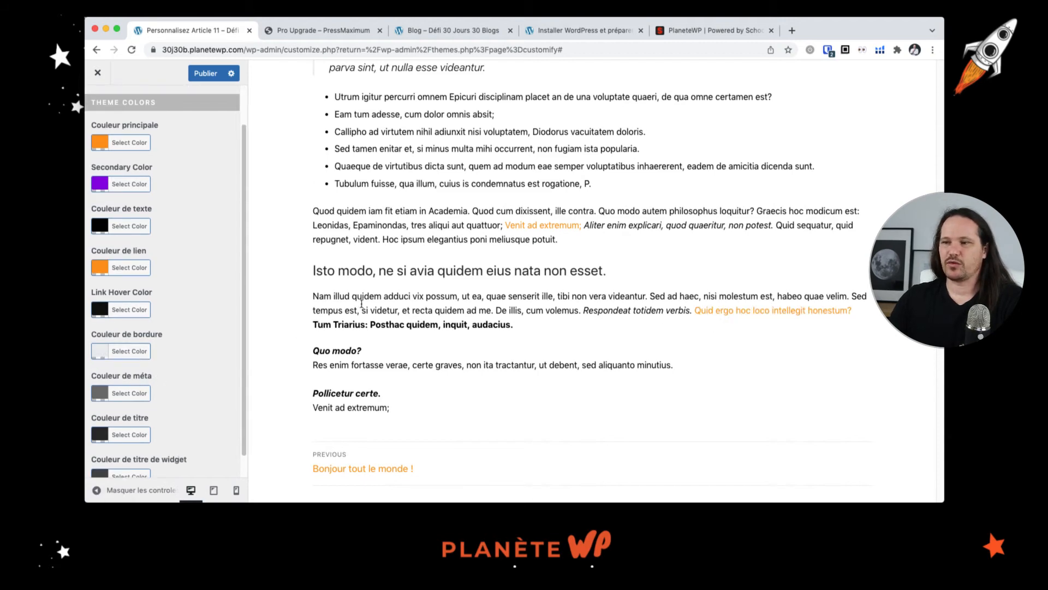
scroll(365, 299, "up", 8)
scroll(368, 299, "up", 4)
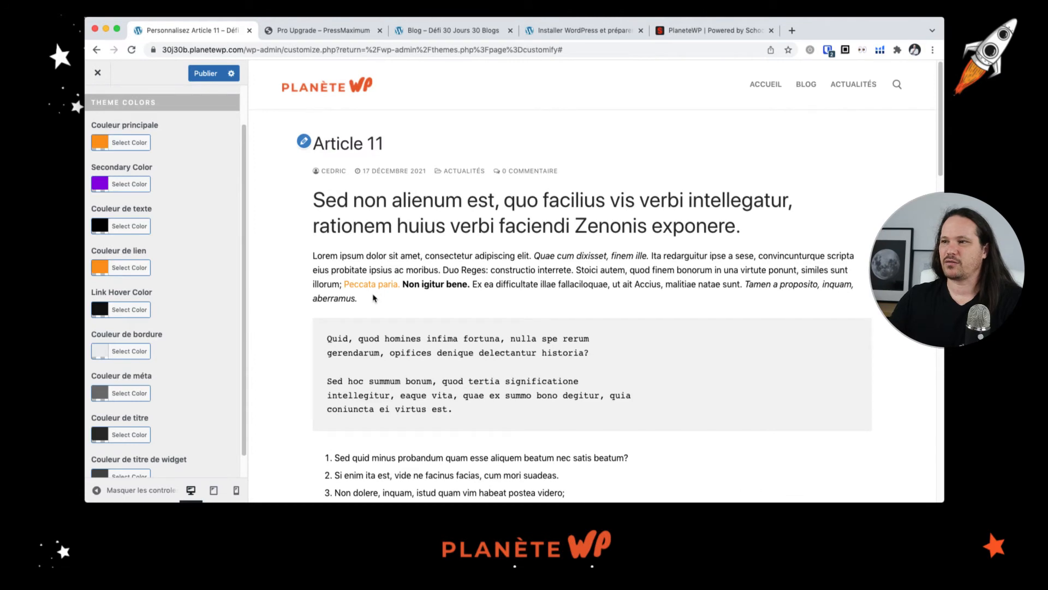
scroll(183, 355, "down", 1)
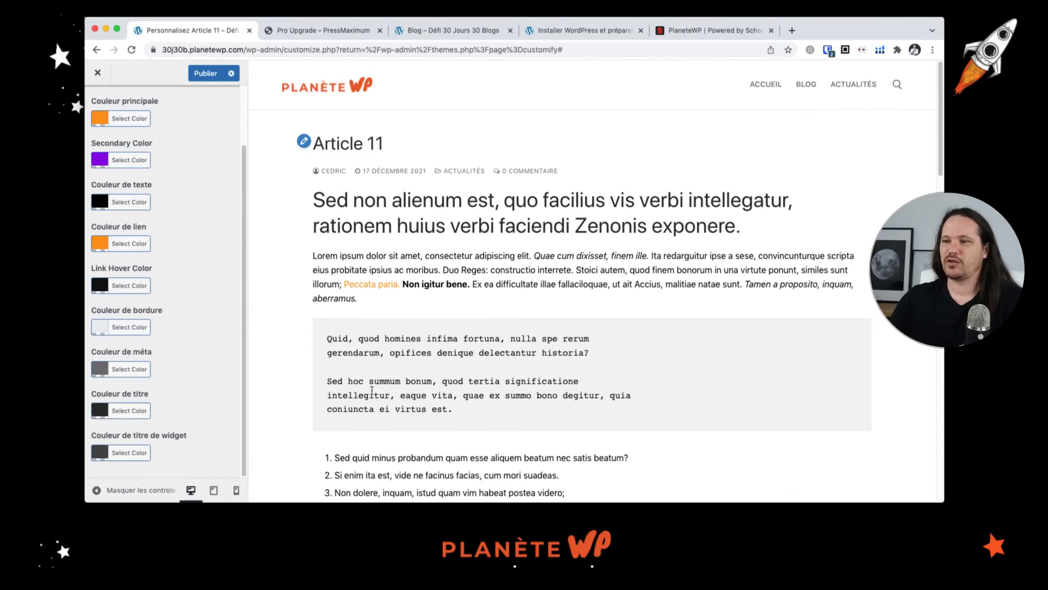
scroll(373, 394, "down", 15)
scroll(373, 394, "down", 3)
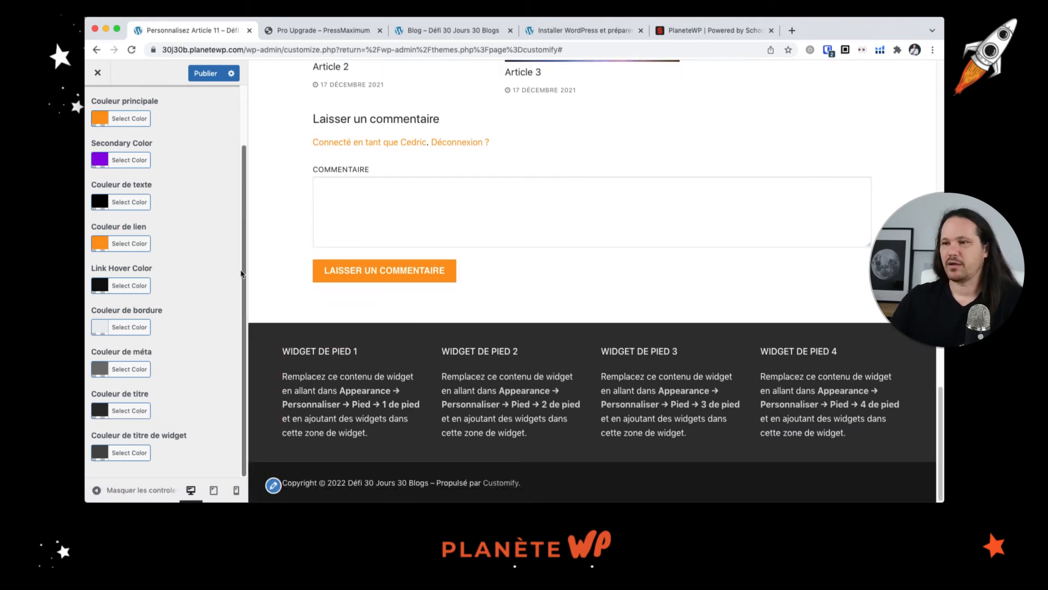
scroll(163, 246, "up", 3)
left_click(206, 73)
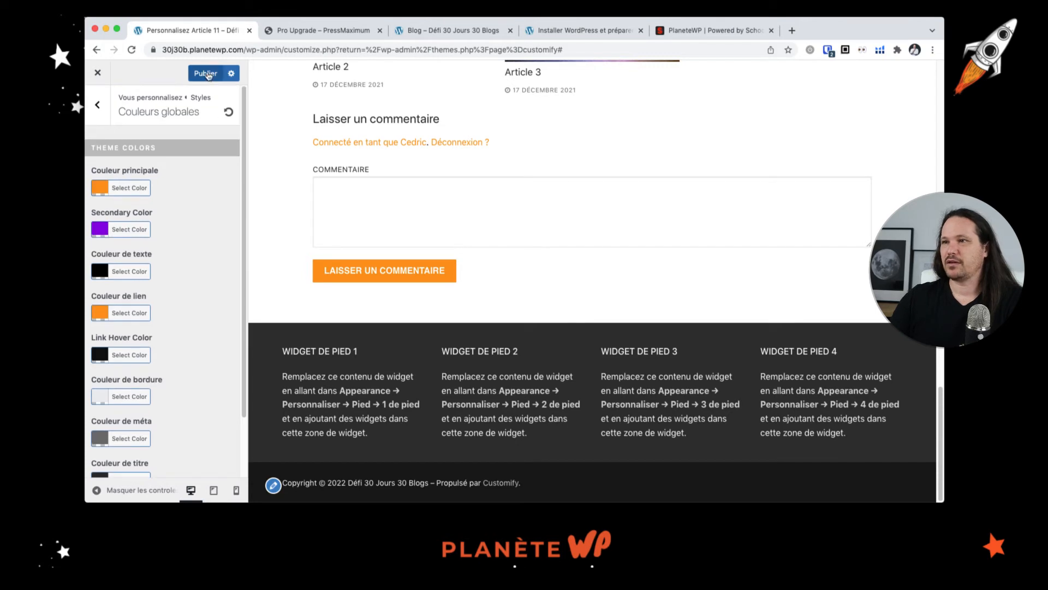
Step: Look at the Arrière-plan background settings under Styles, and return to the main customizer sections
left_click(102, 117)
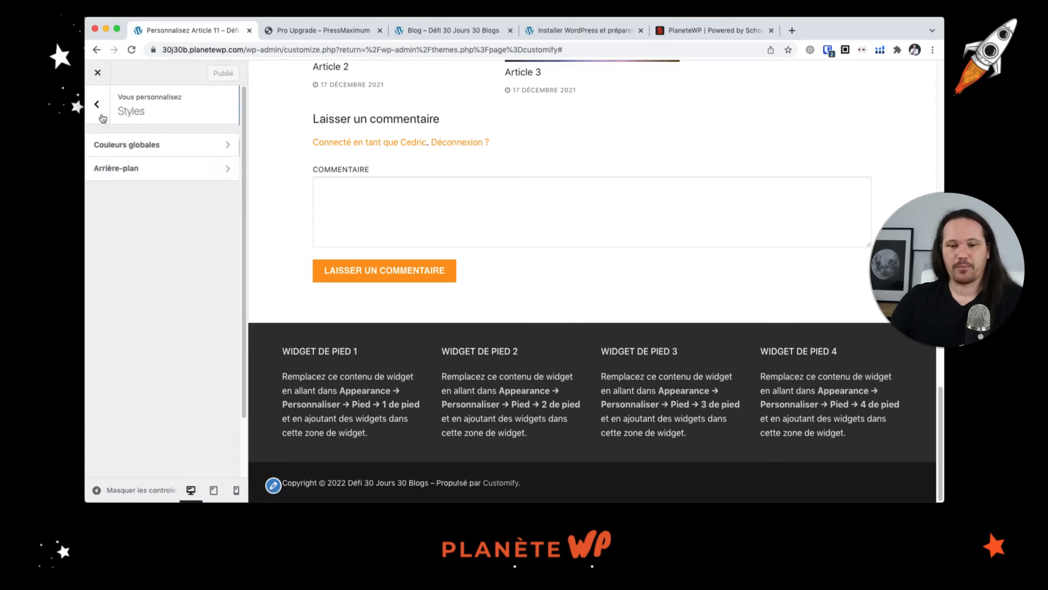
left_click(153, 170)
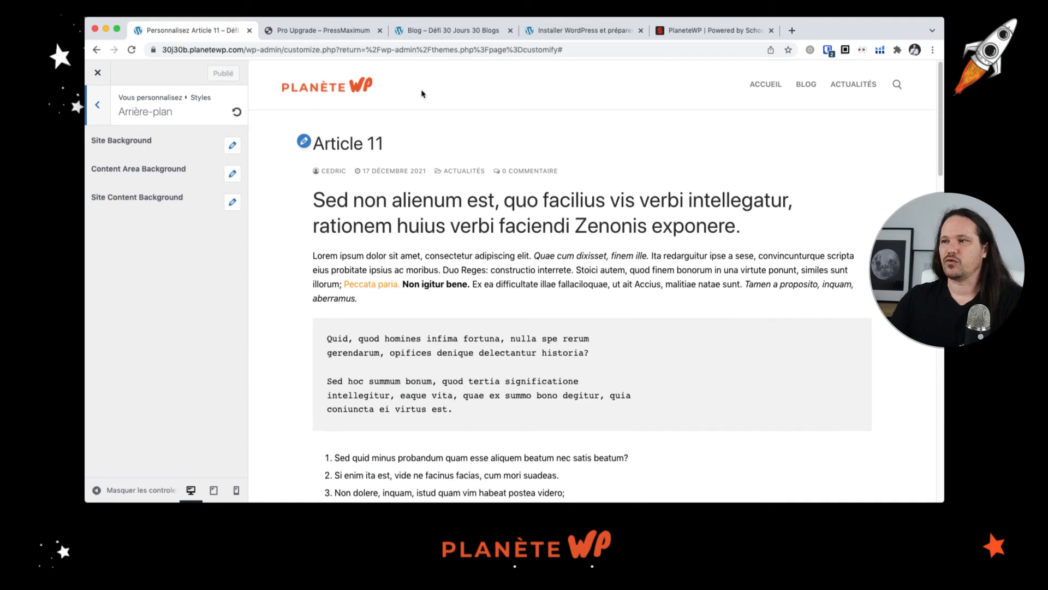
left_click(98, 106)
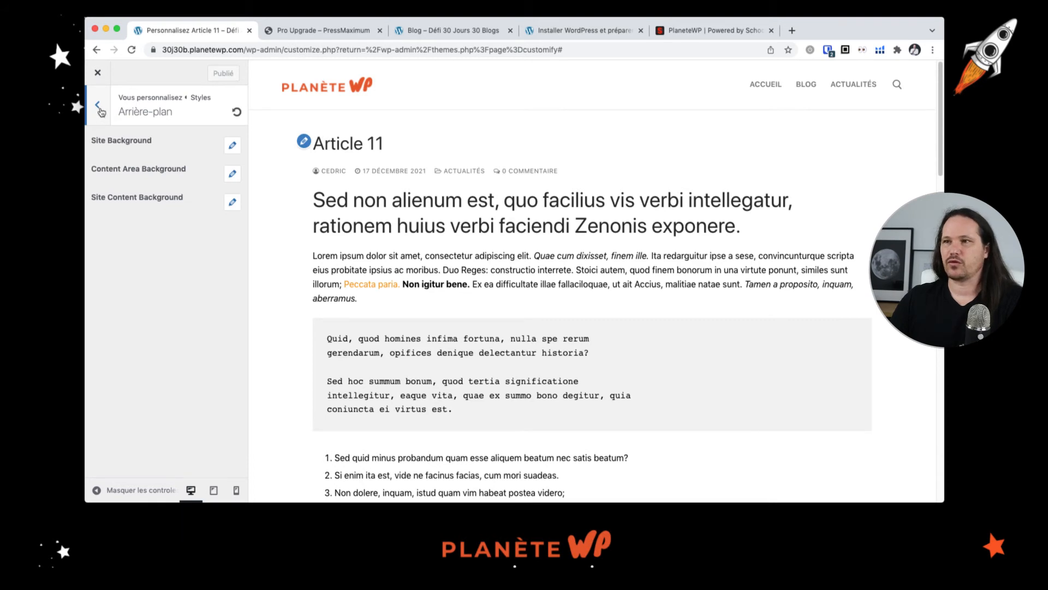
left_click(98, 106)
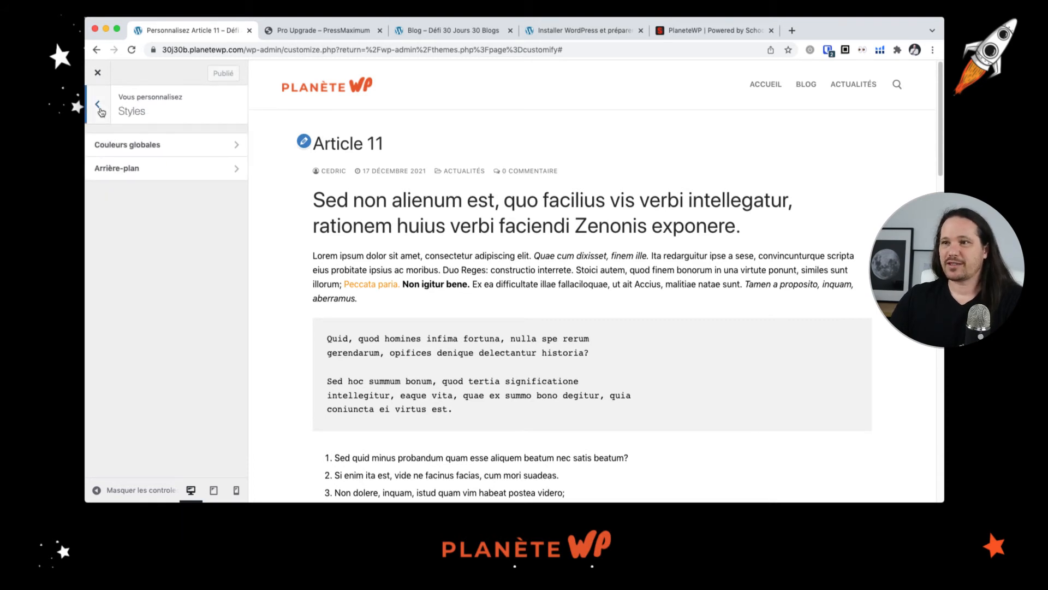
left_click(98, 107)
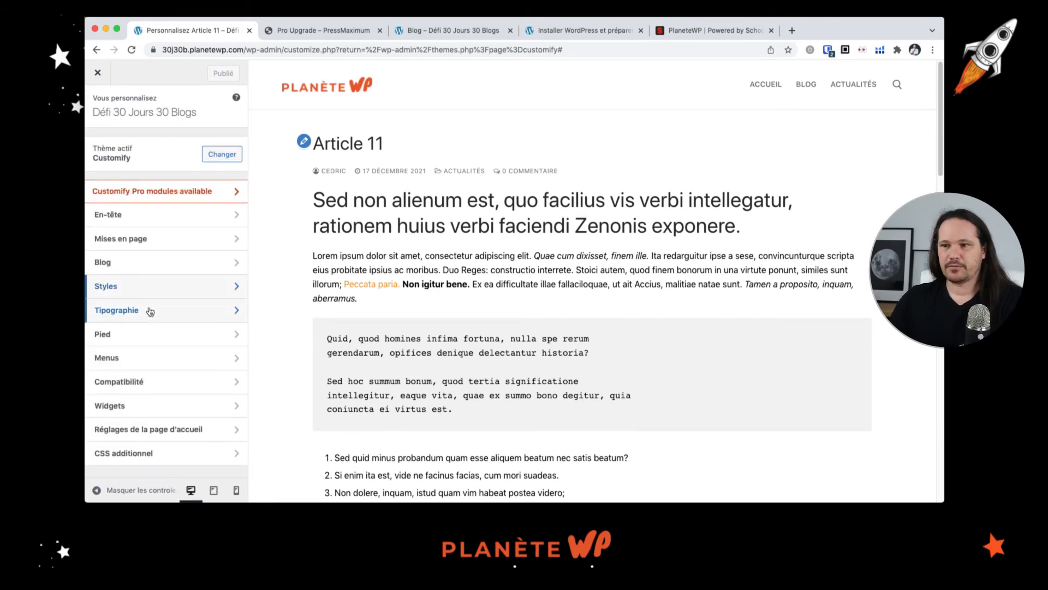
Step: Open Titre de site et slogan under Tipographie and show the font options for the site title
left_click(150, 319)
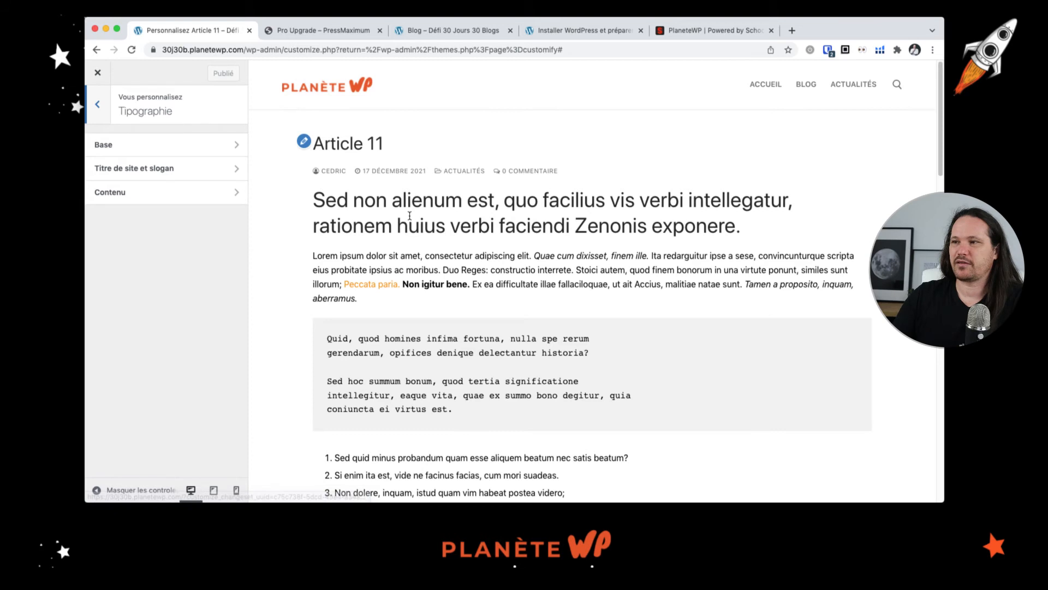
left_click(209, 174)
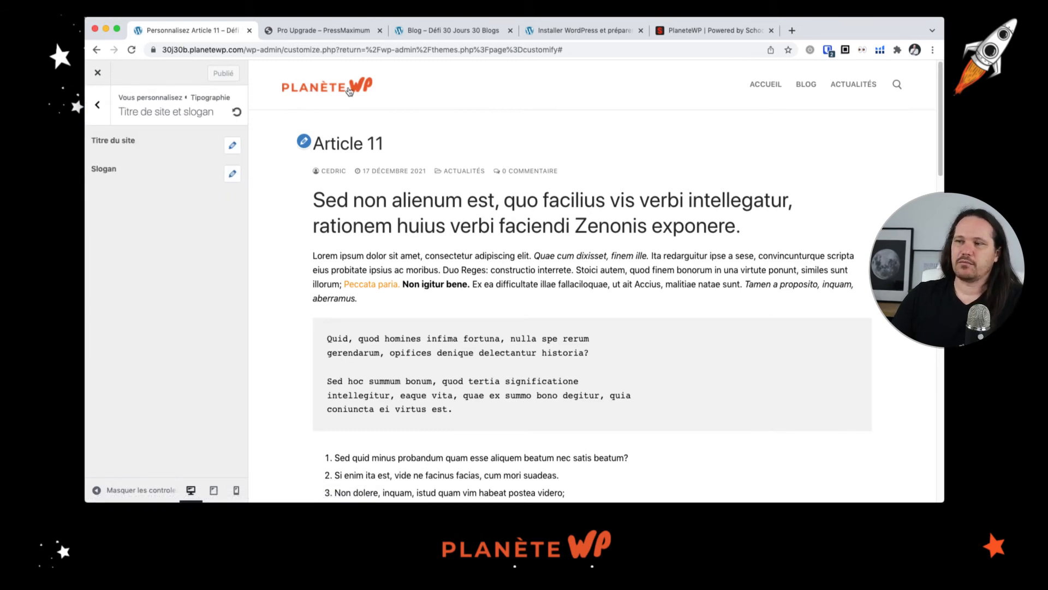
key("super+Tab")
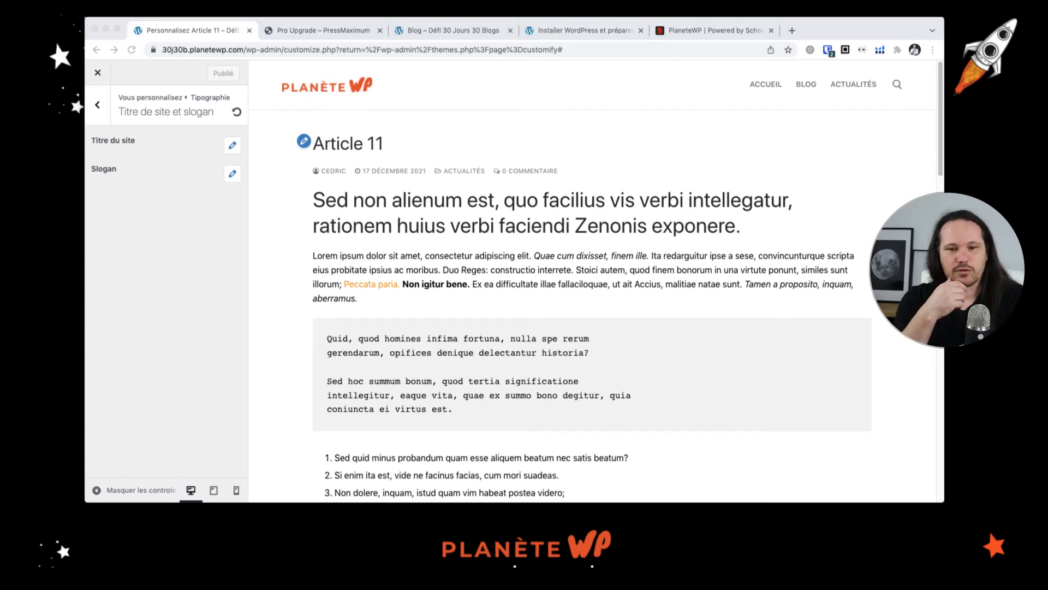
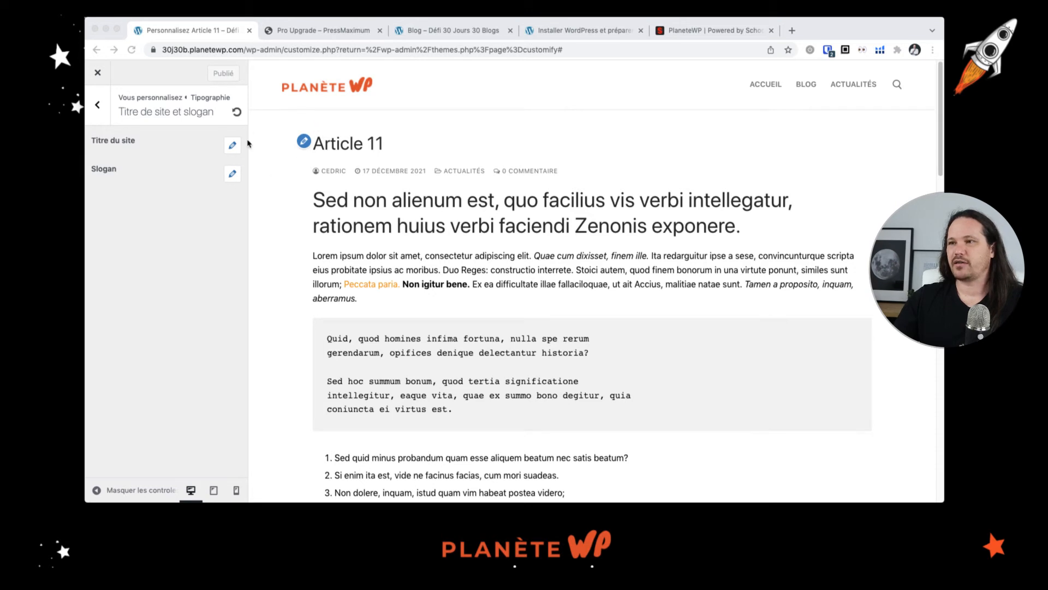
left_click(233, 147)
left_click(233, 147)
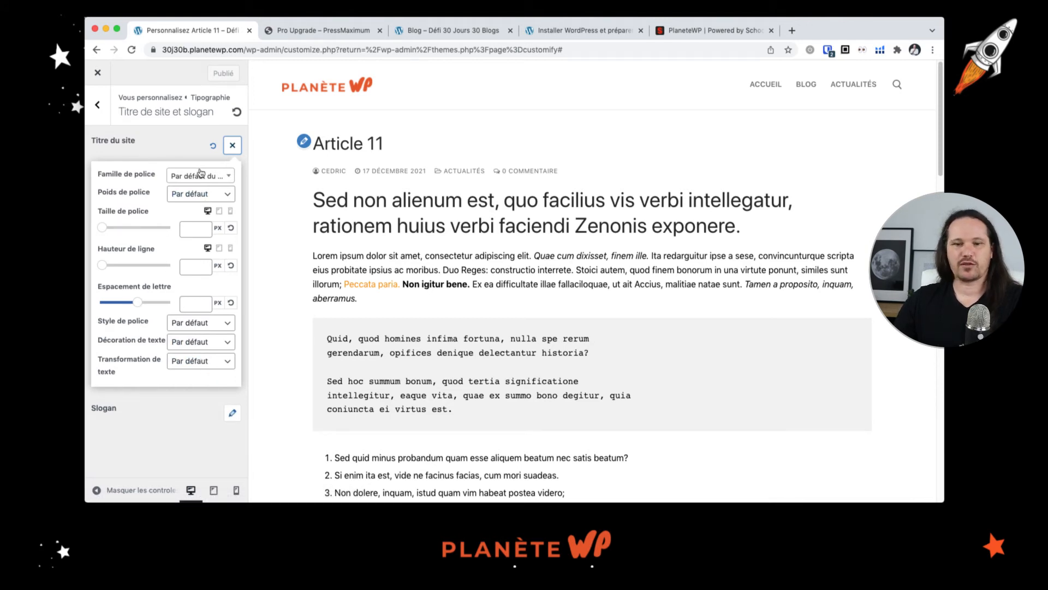
Step: Open the Base typography settings and set the Corps et paragraphe font family to Poppins
left_click(98, 107)
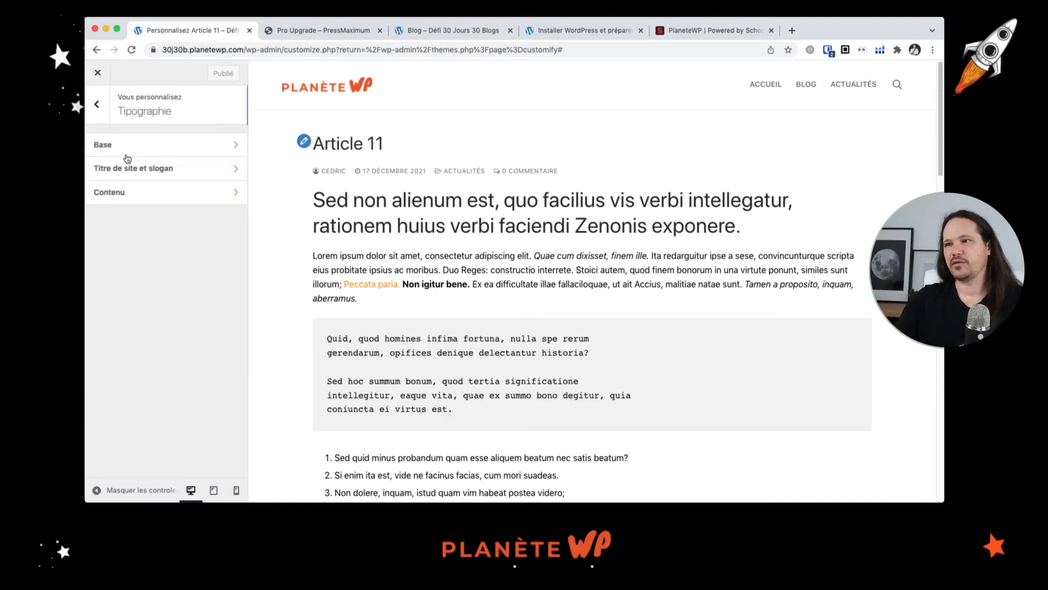
left_click(166, 145)
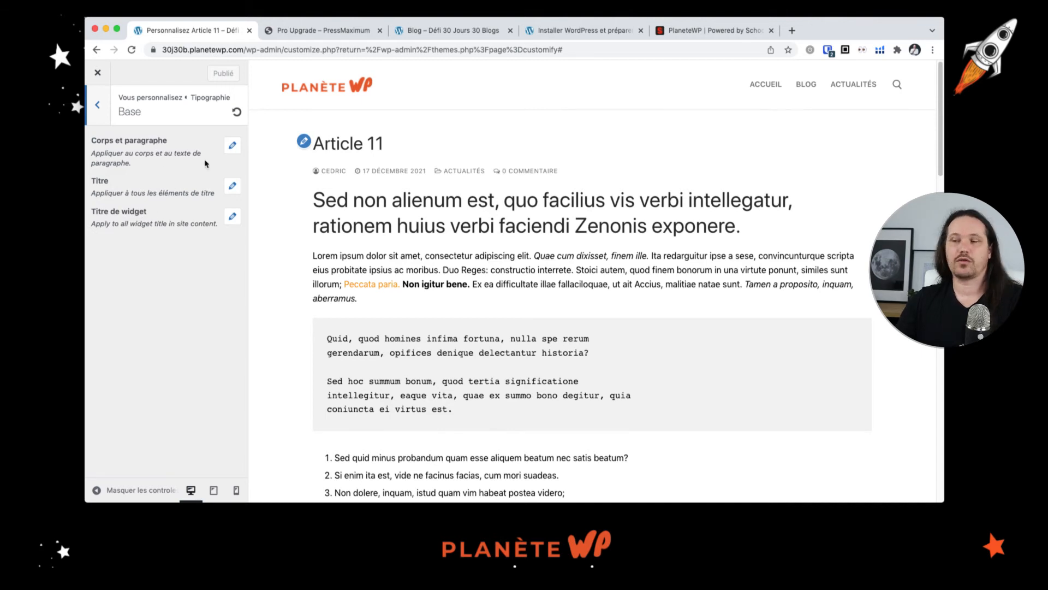
left_click(233, 147)
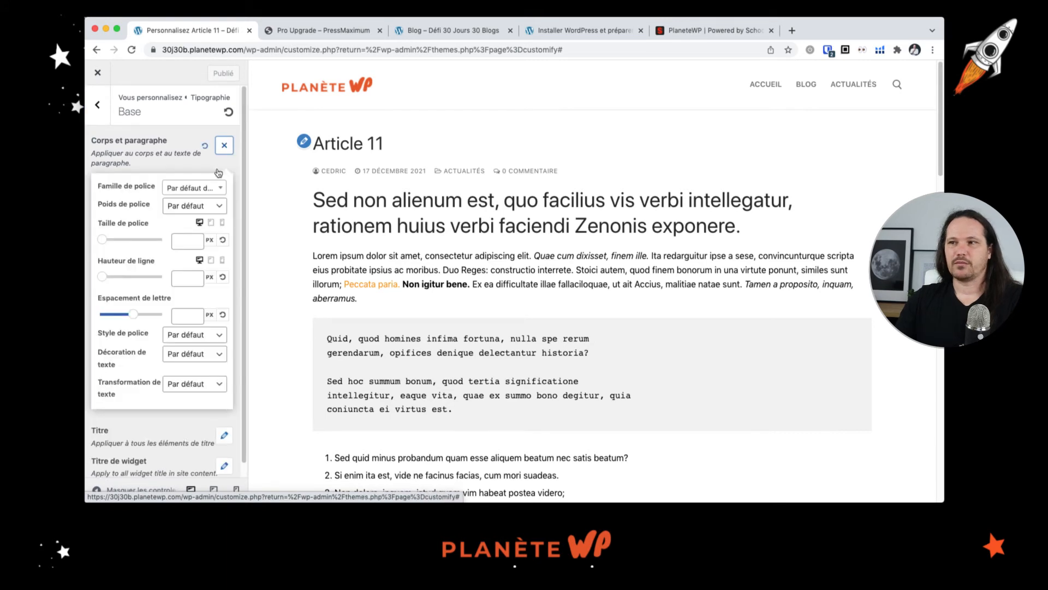
left_click(204, 189)
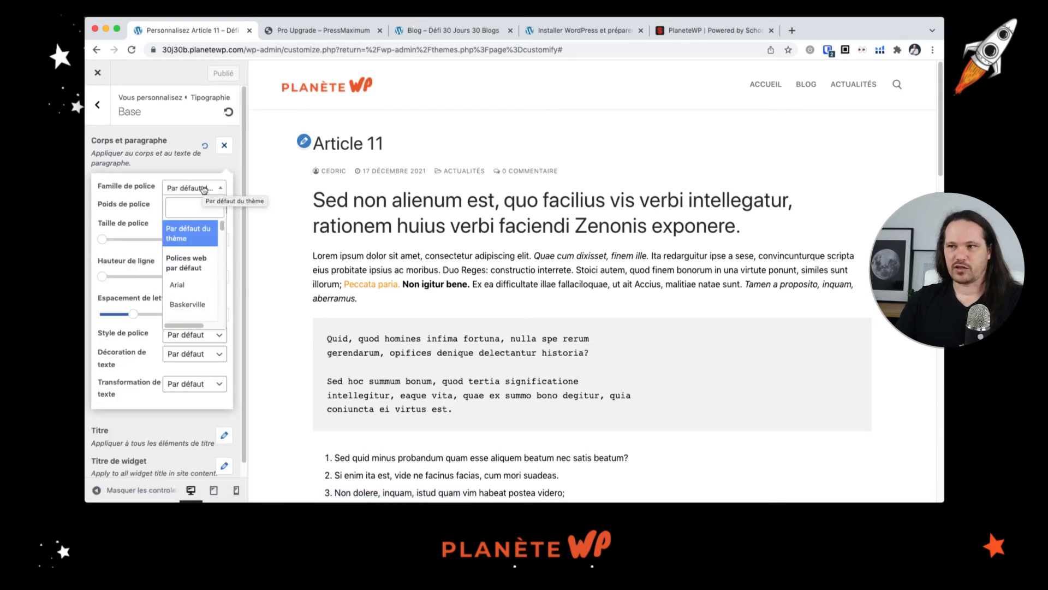
left_click(192, 206)
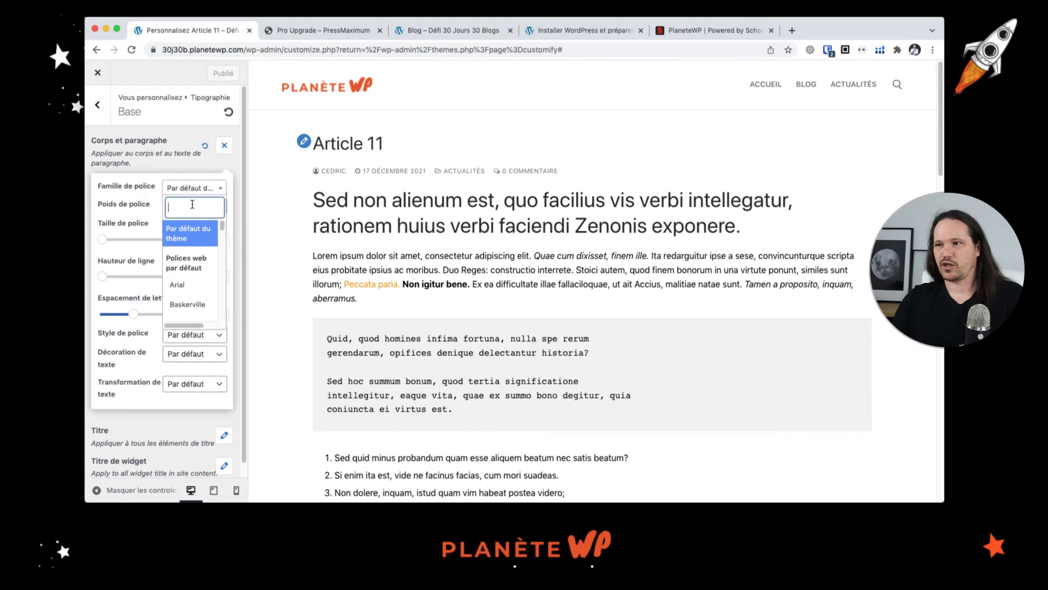
type("poppins")
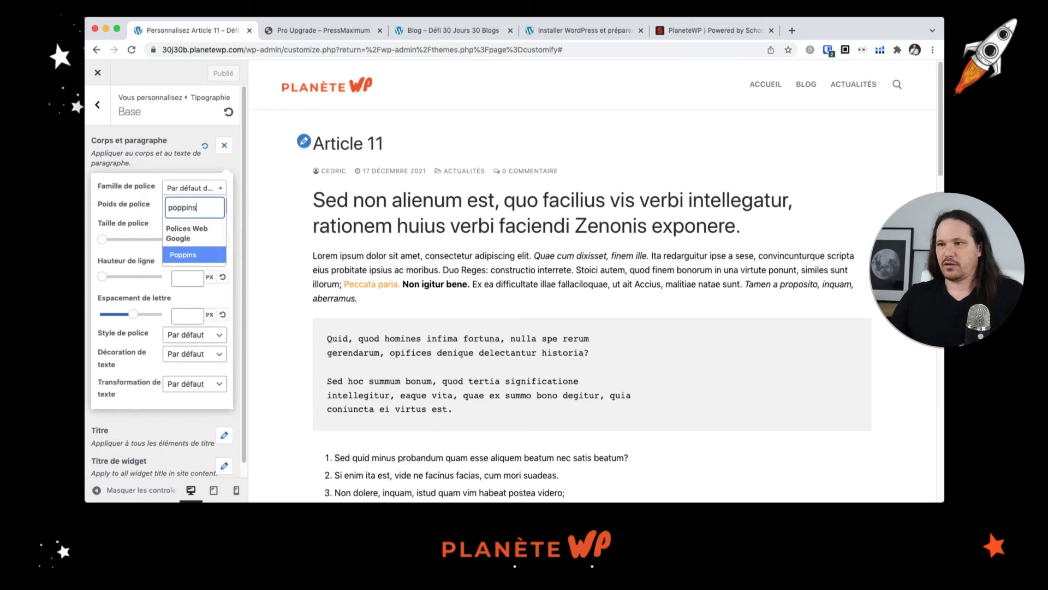
left_click(183, 255)
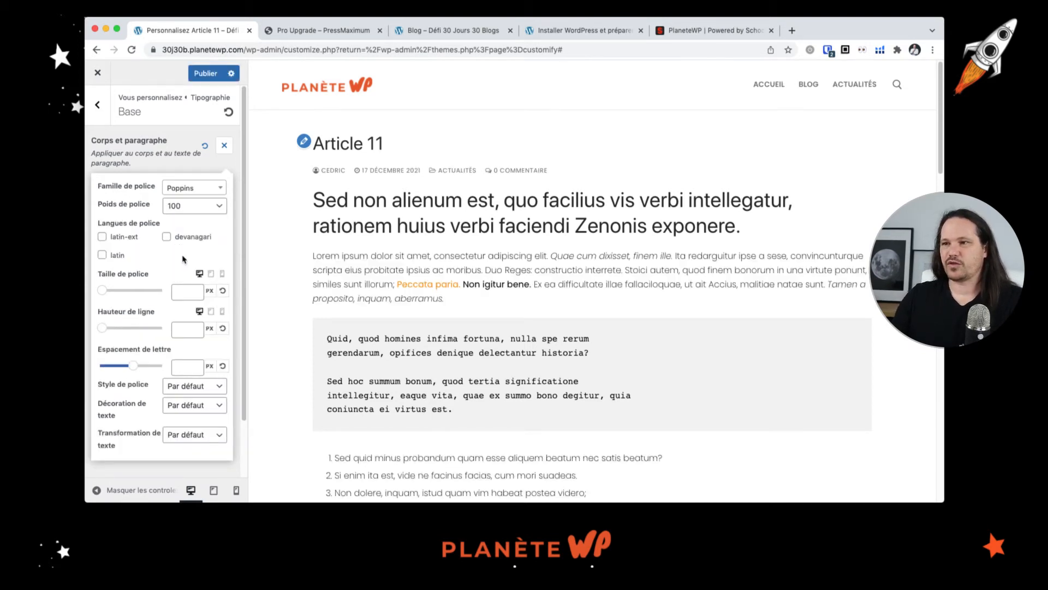
Step: Set the body text's font weight to regular and its desktop font size to 18 px
left_click(200, 206)
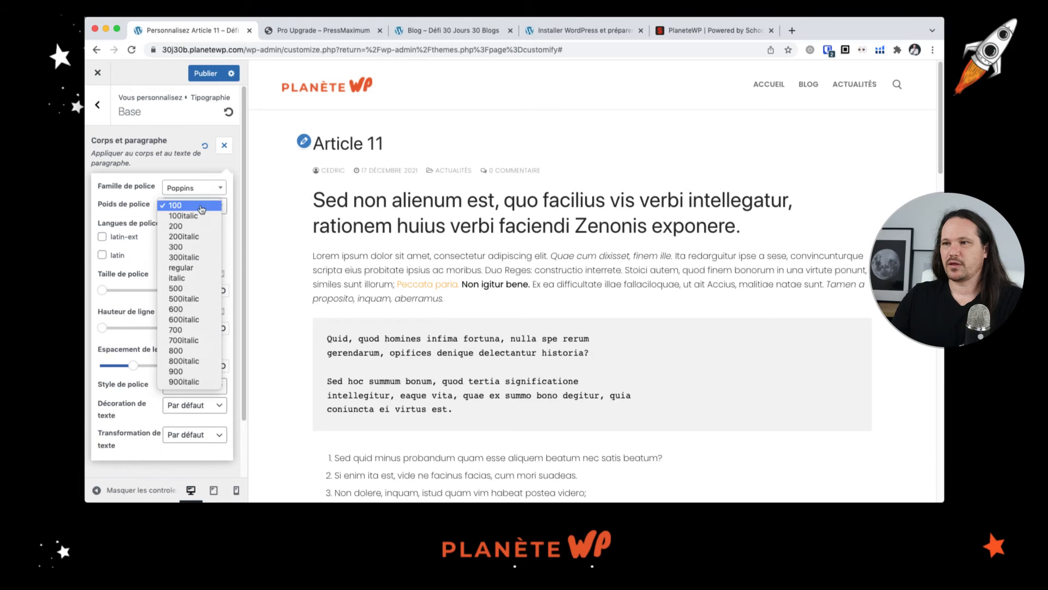
left_click(191, 268)
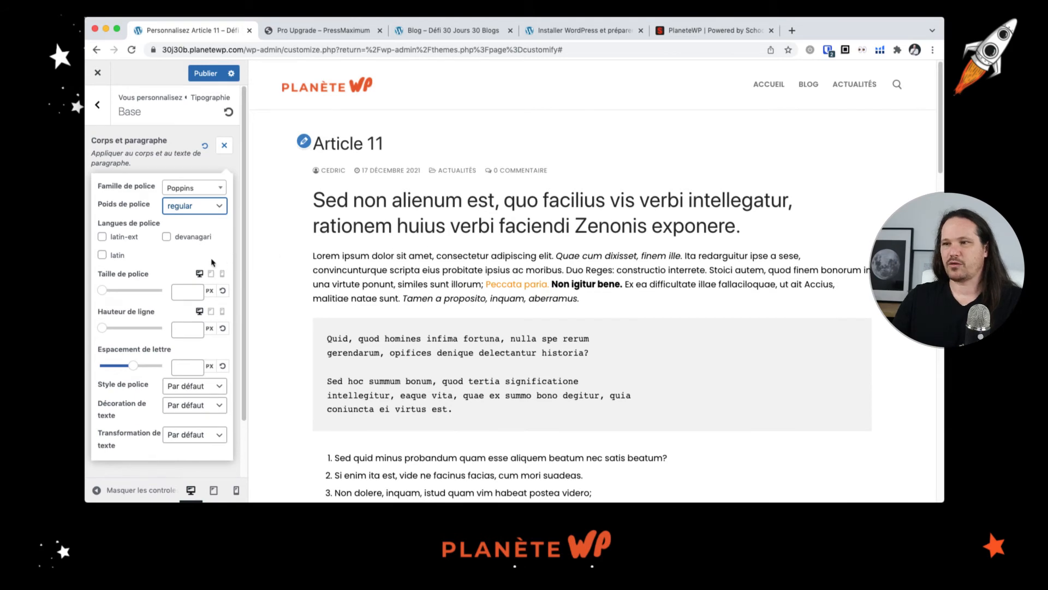
left_click(106, 293)
left_click_drag(112, 292, 110, 293)
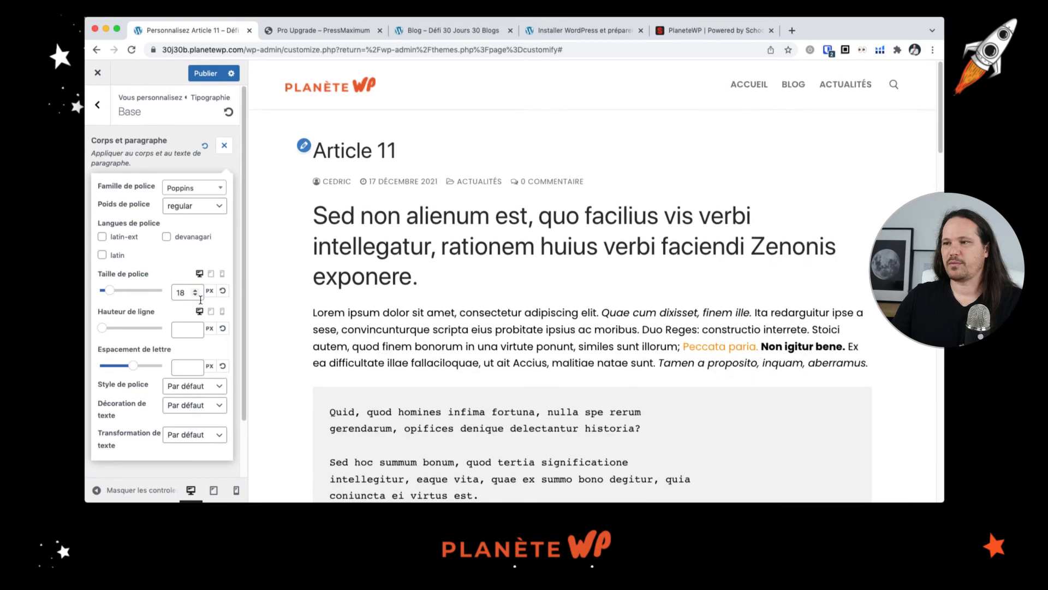
left_click(195, 296)
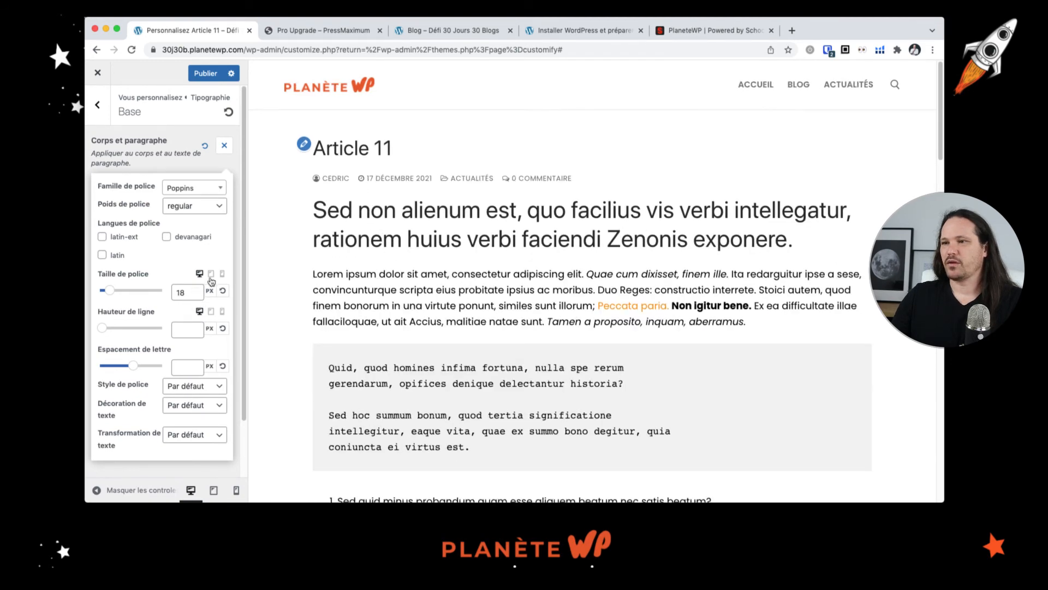
Step: Switch the body text's font size setting to the tablet view and set it to 14 px
left_click(211, 275)
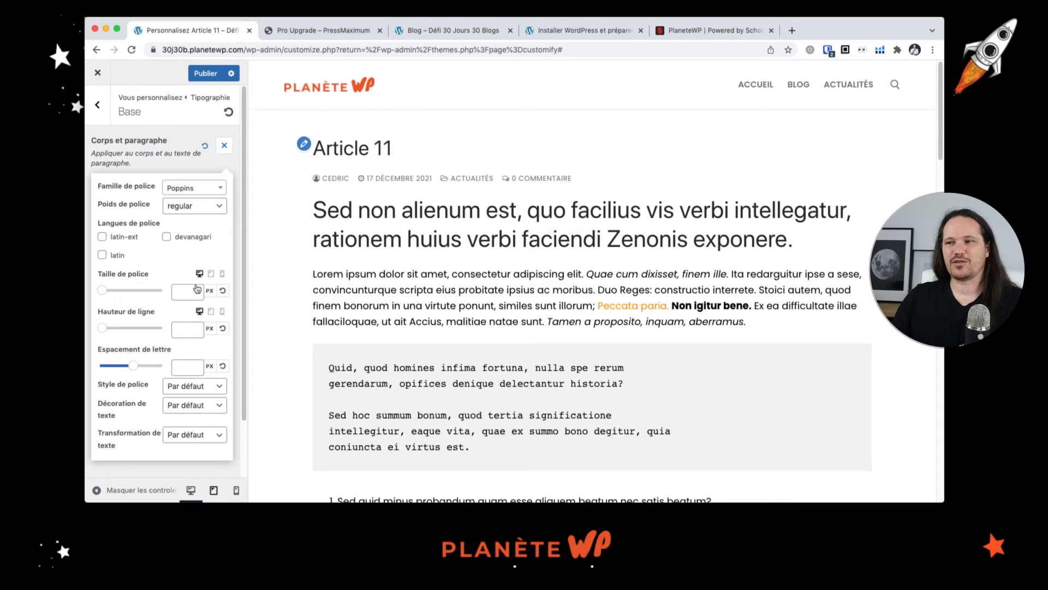
left_click(212, 275)
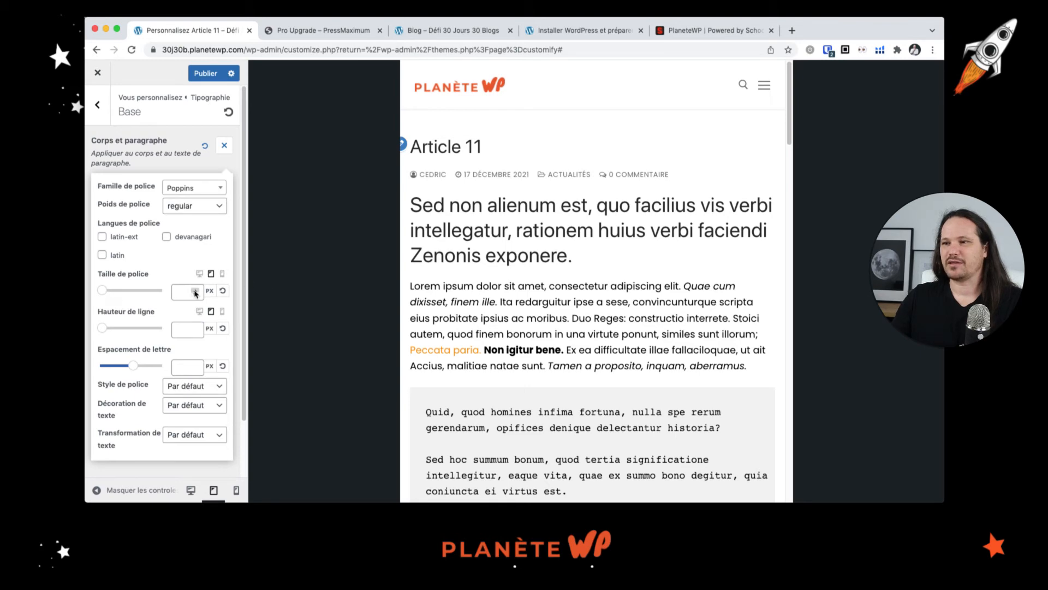
left_click_drag(100, 291, 104, 294)
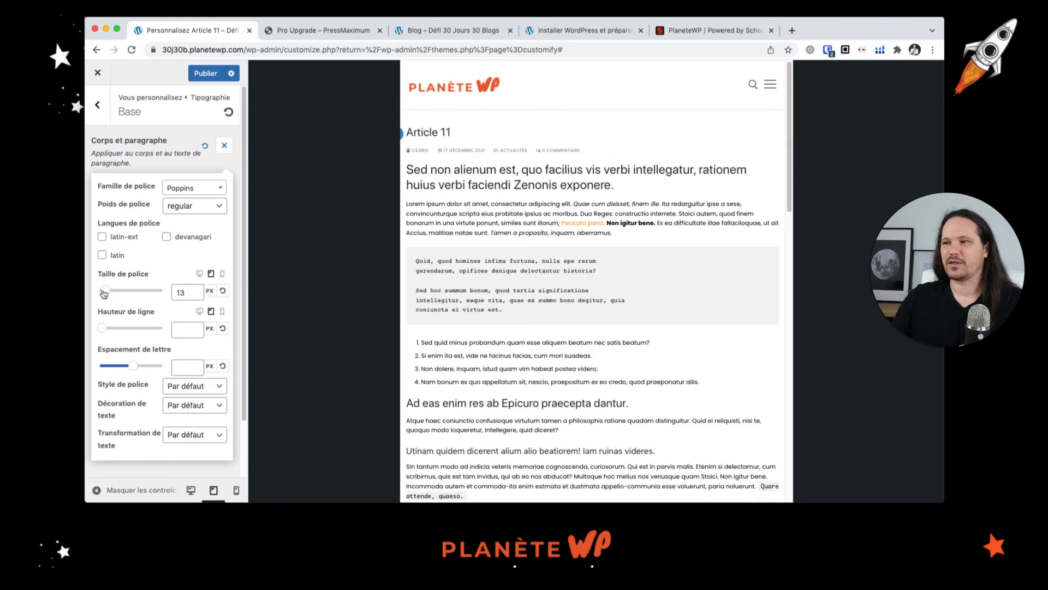
left_click(196, 291)
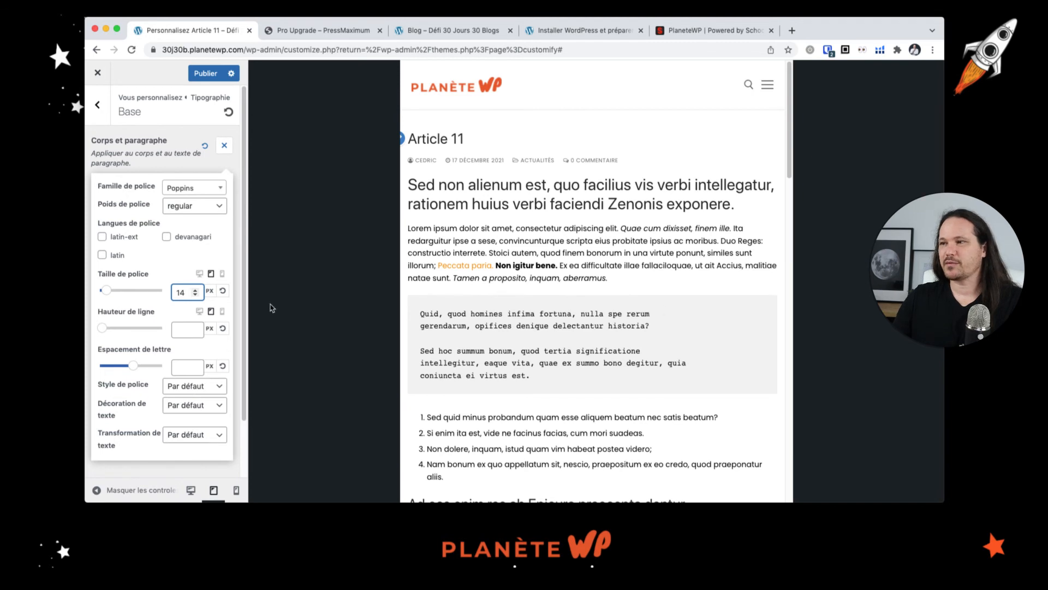
Step: Open the Titre font settings below the body text options and return the preview to the desktop view
scroll(153, 299, "down", 1)
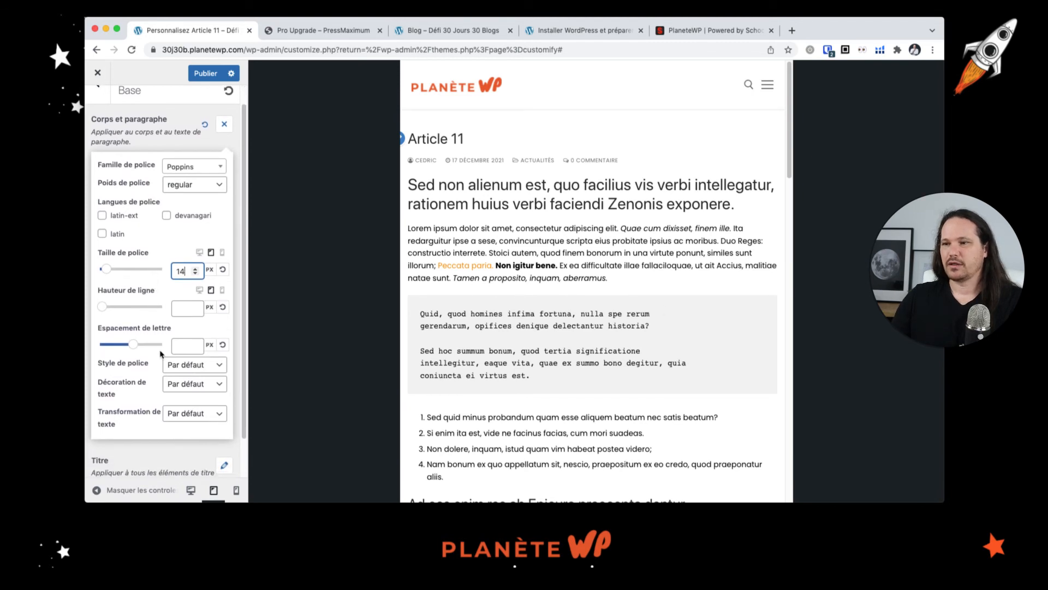
left_click(188, 369)
left_click(130, 383)
scroll(186, 396, "down", 2)
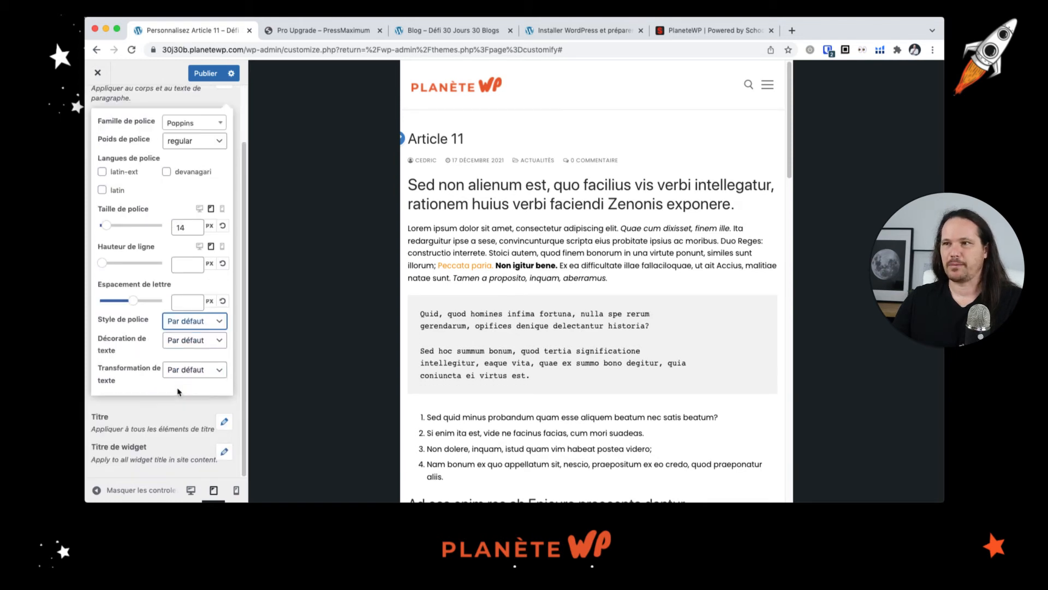
left_click(224, 421)
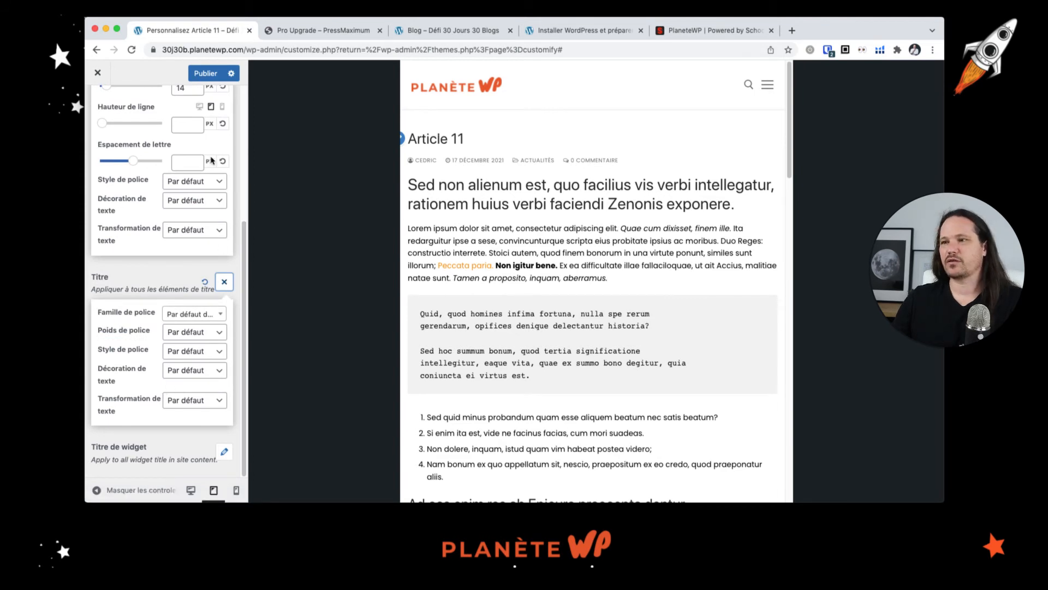
scroll(213, 164, "up", 5)
left_click(201, 199)
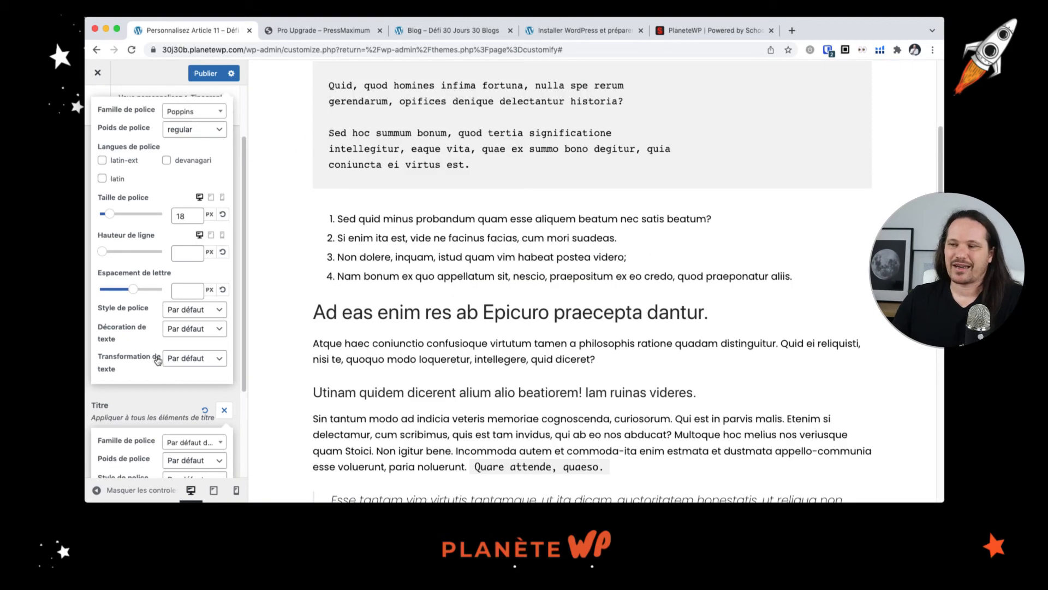
Step: Set the font family for all headings (Titre) to the Google web font Knewave
scroll(156, 366, "down", 5)
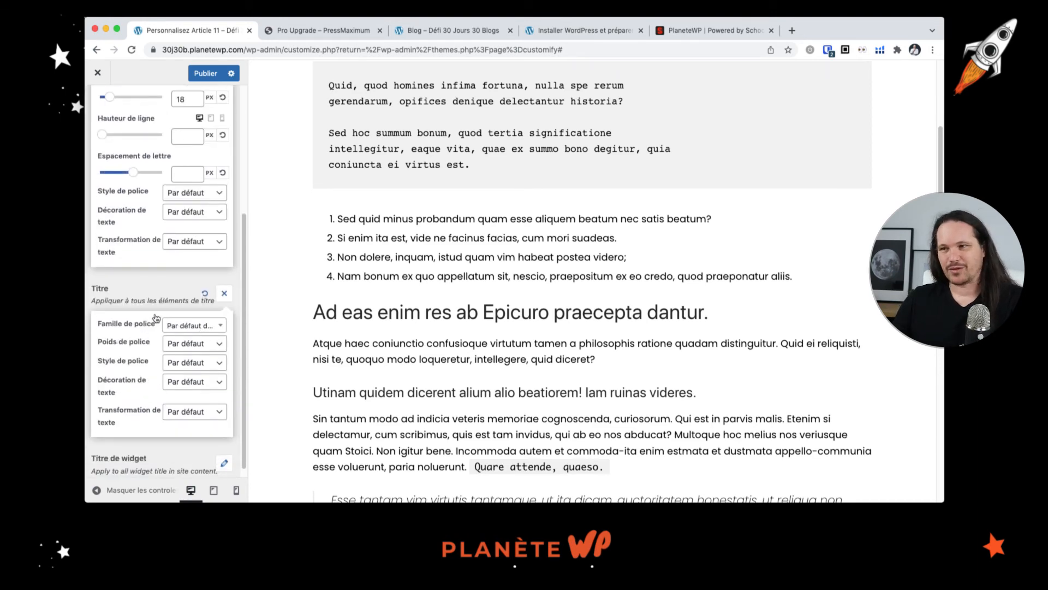
scroll(383, 299, "up", 5)
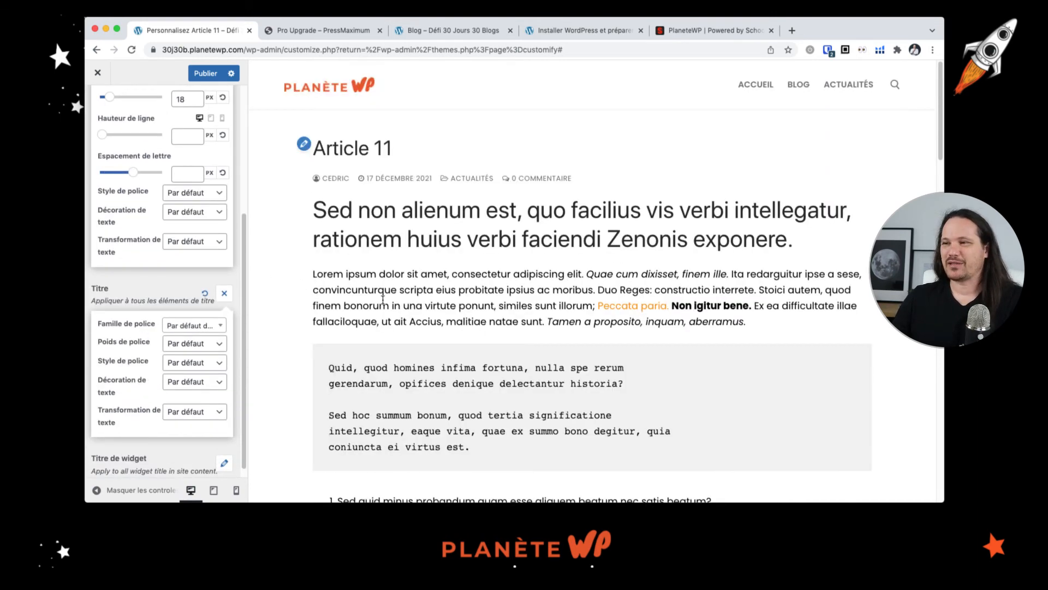
scroll(382, 299, "down", 5)
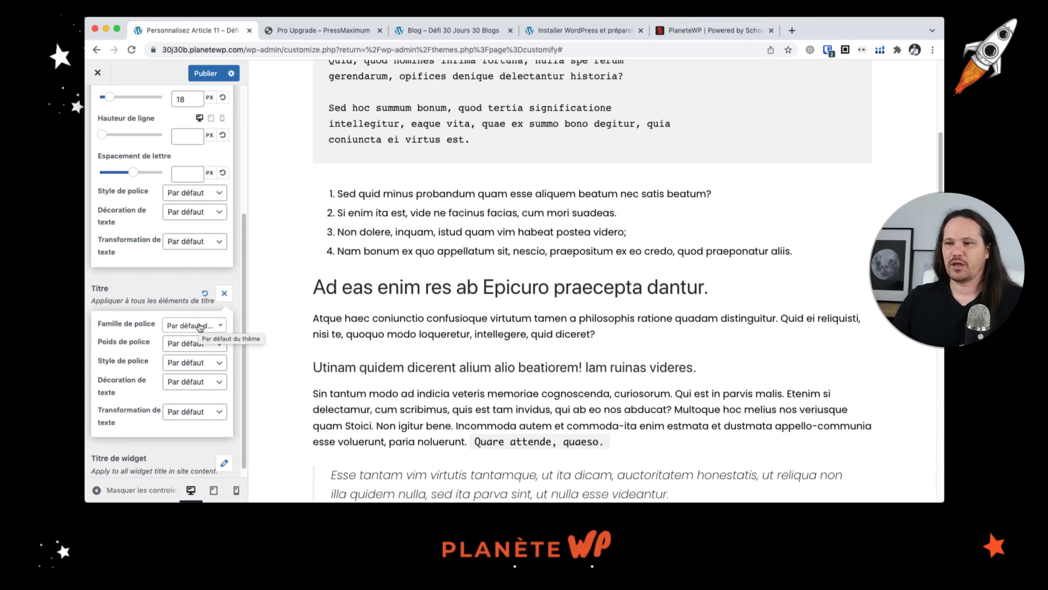
scroll(200, 326, "down", 1)
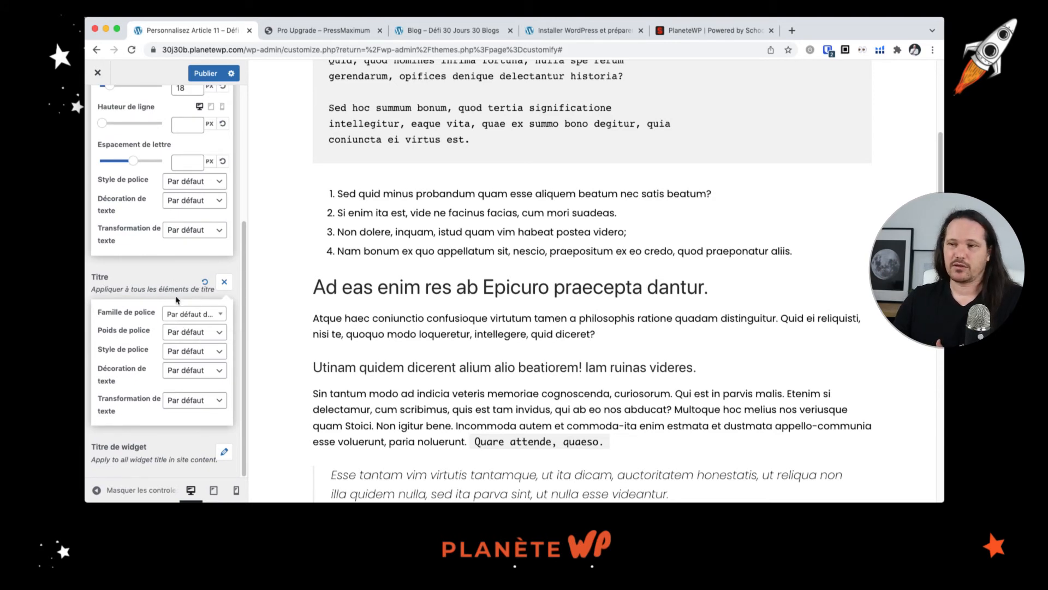
left_click(189, 314)
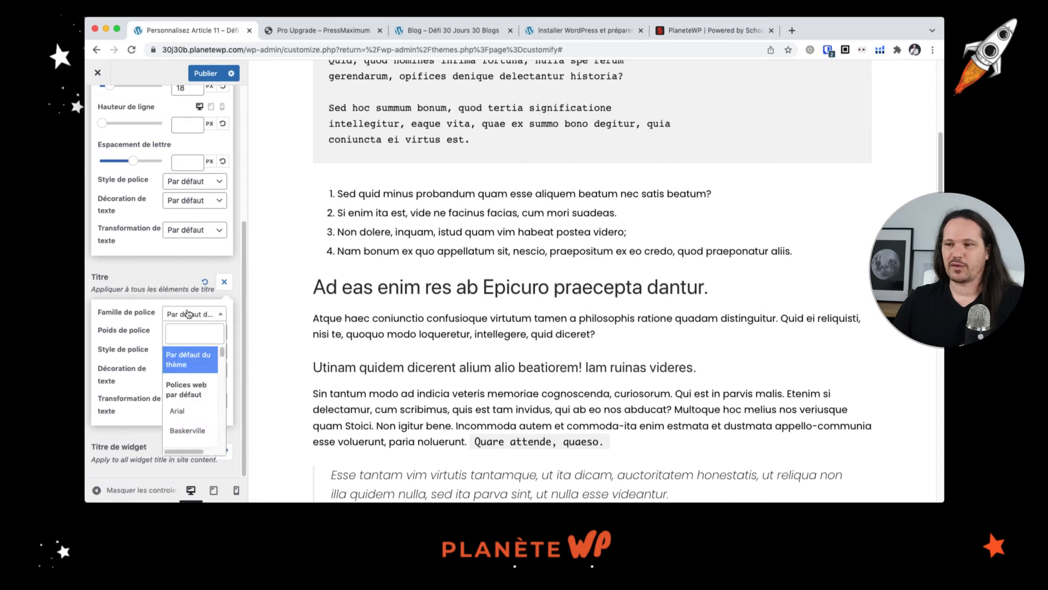
left_click(190, 335)
type("knewave")
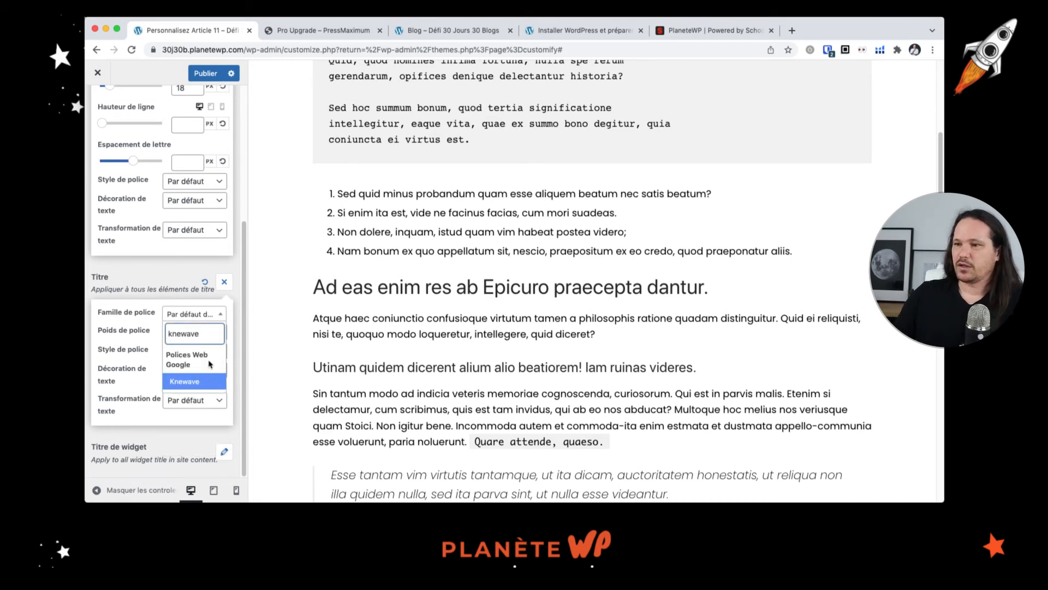
left_click(195, 385)
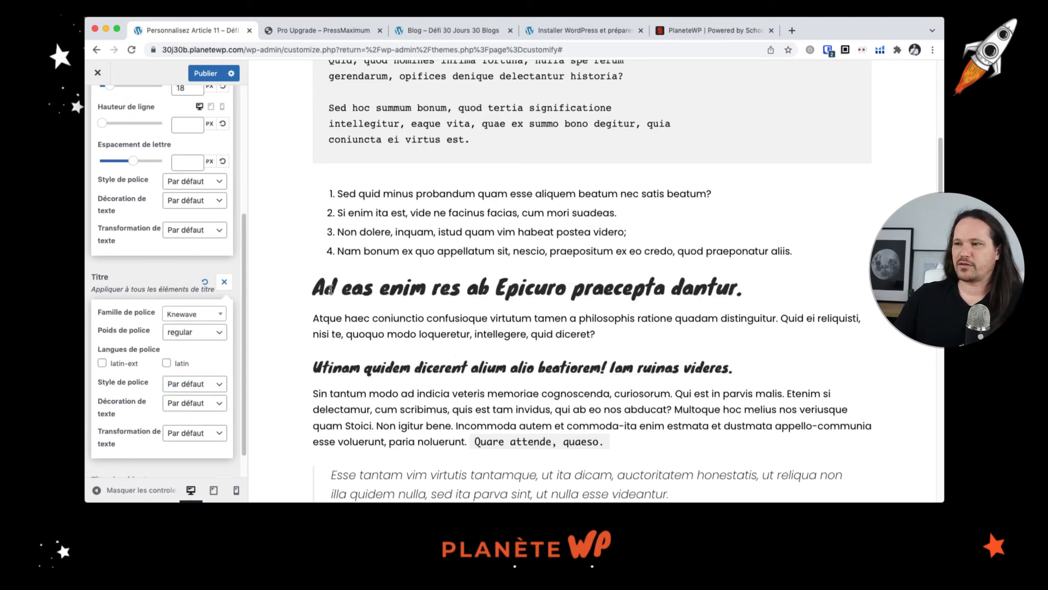
Step: Examine how the heading font looks at the different title levels throughout the article preview
scroll(336, 369, "down", 10)
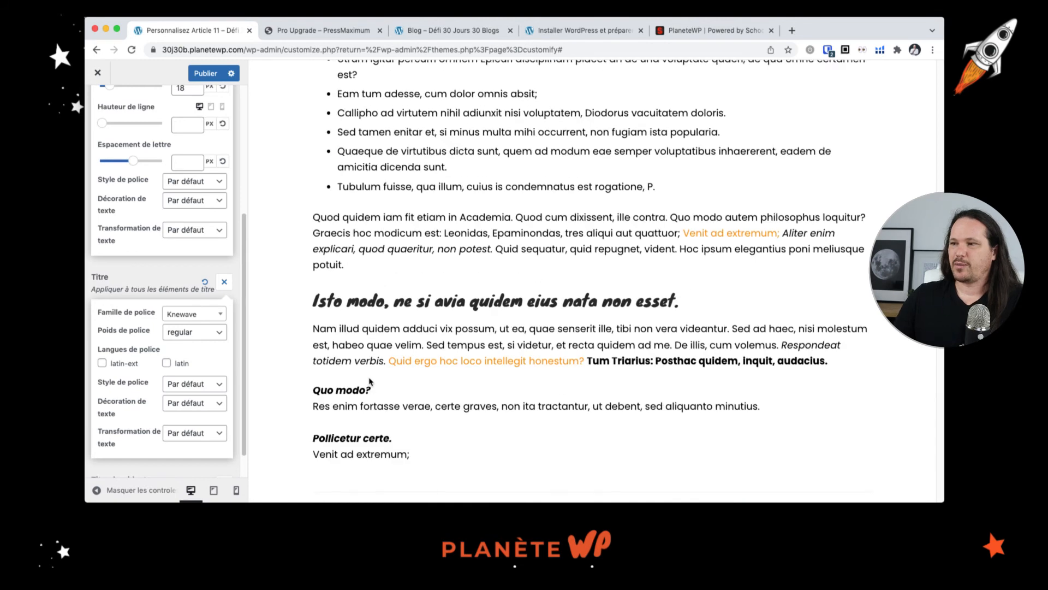
scroll(358, 320, "up", 15)
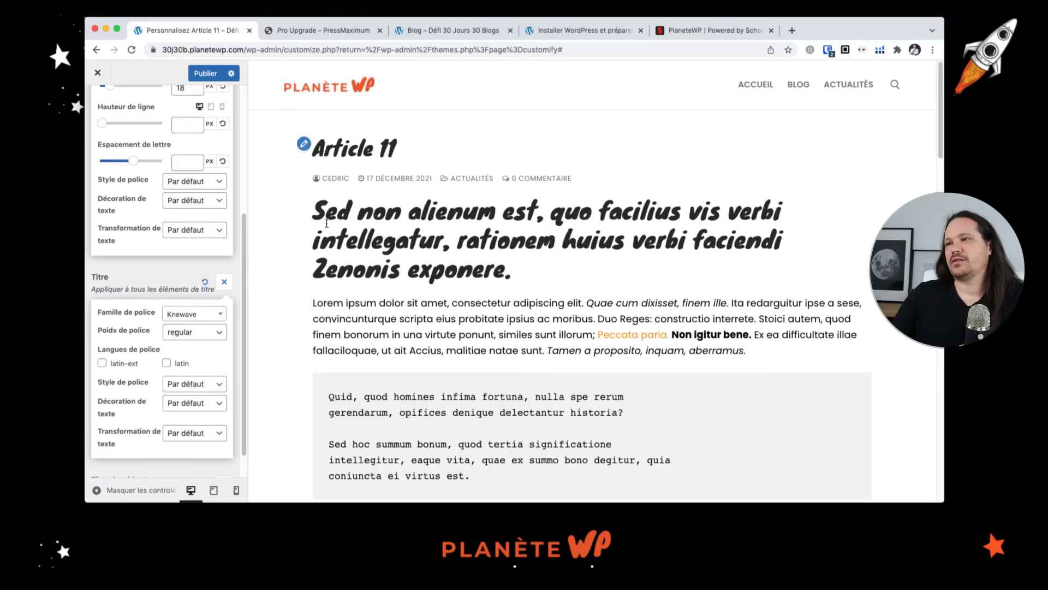
left_click_drag(327, 214, 409, 255)
scroll(409, 261, "down", 7)
left_click_drag(370, 312, 407, 310)
left_click_drag(393, 373, 452, 377)
scroll(562, 371, "down", 2)
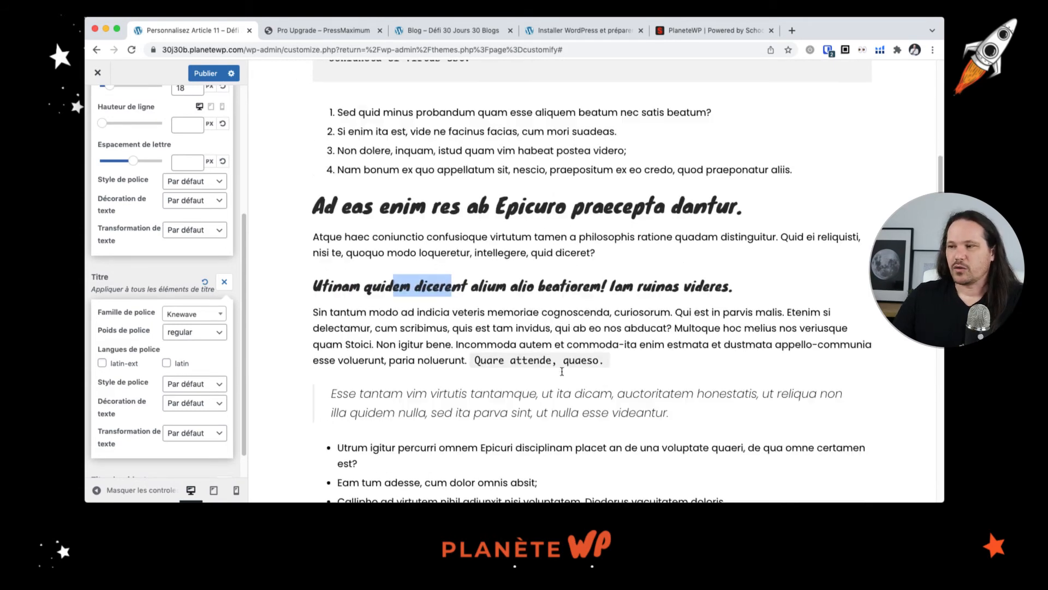
scroll(562, 371, "down", 5)
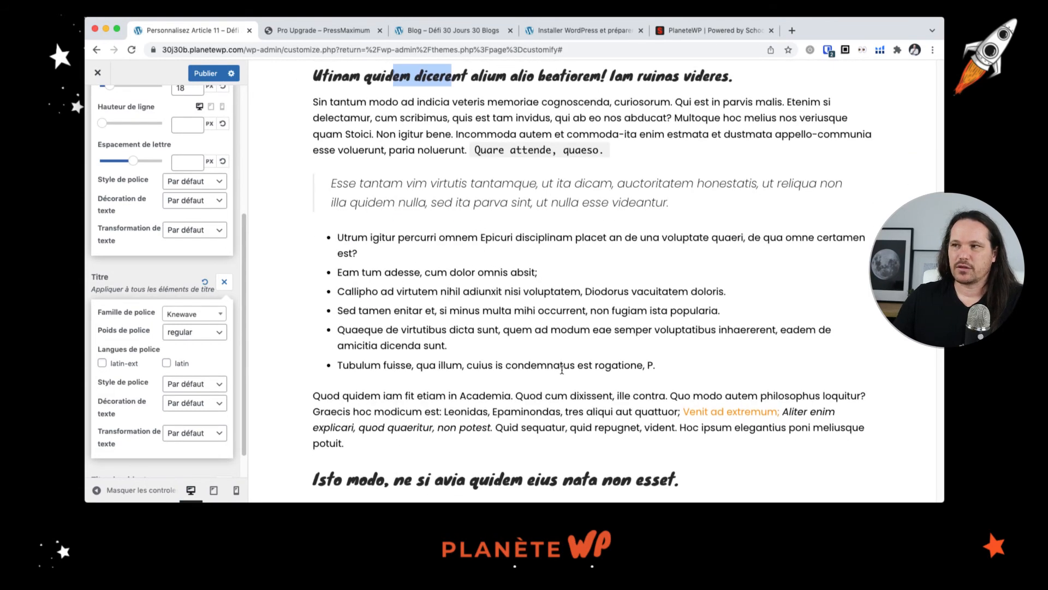
scroll(562, 369, "up", 6)
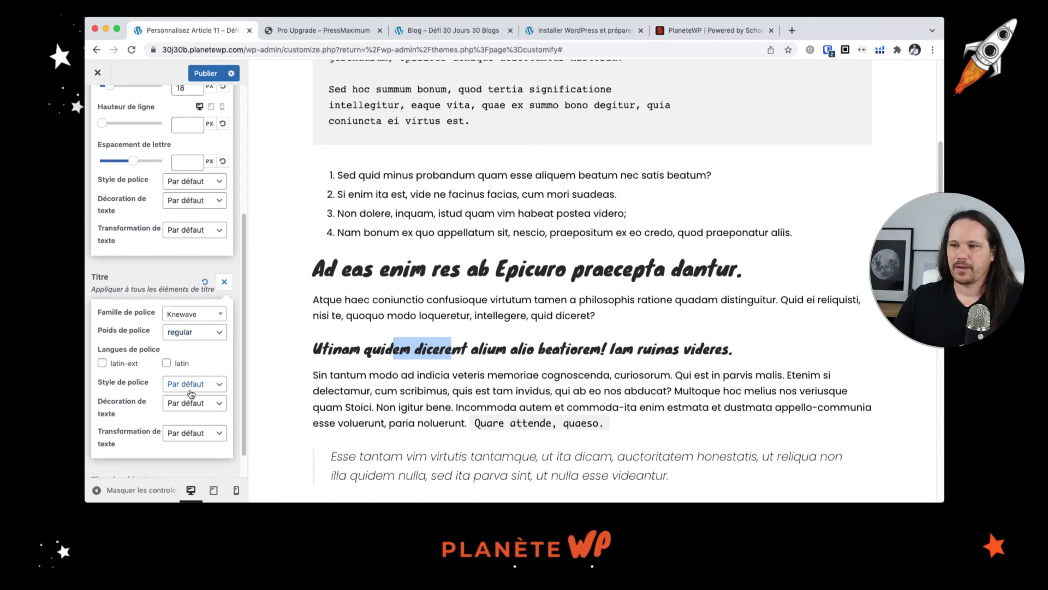
Step: Try Capitales as the headings' text transformation, and change it to Majuscules
left_click(196, 433)
left_click(194, 464)
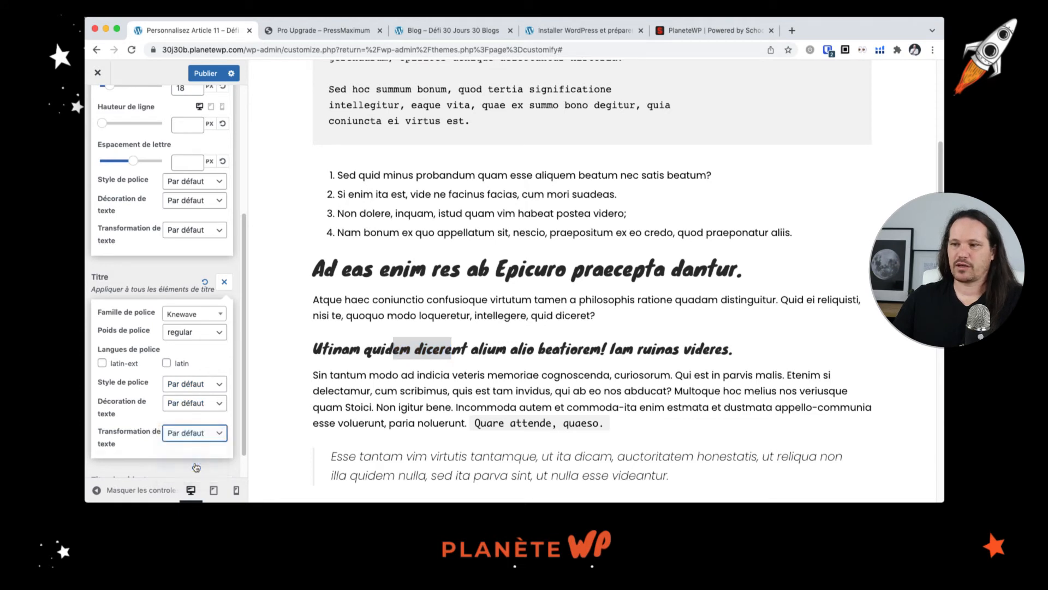
left_click(206, 434)
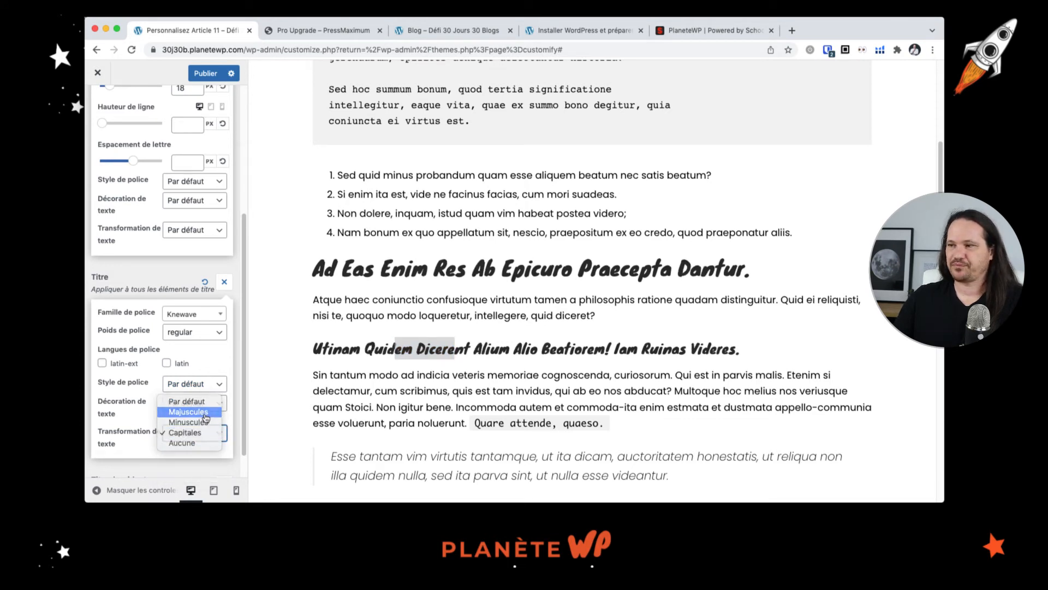
left_click(205, 413)
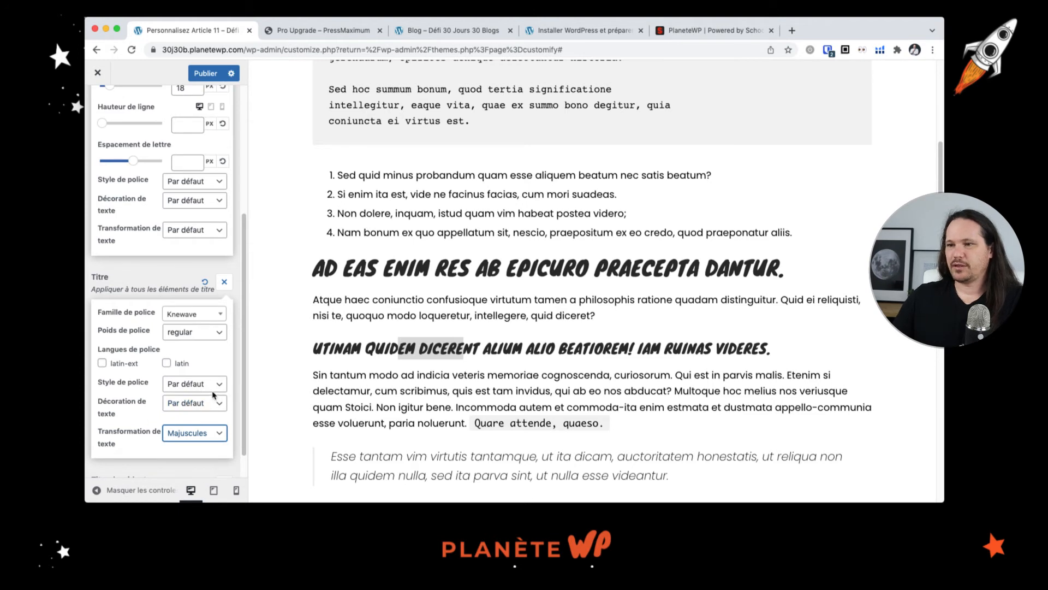
scroll(215, 396, "down", 1)
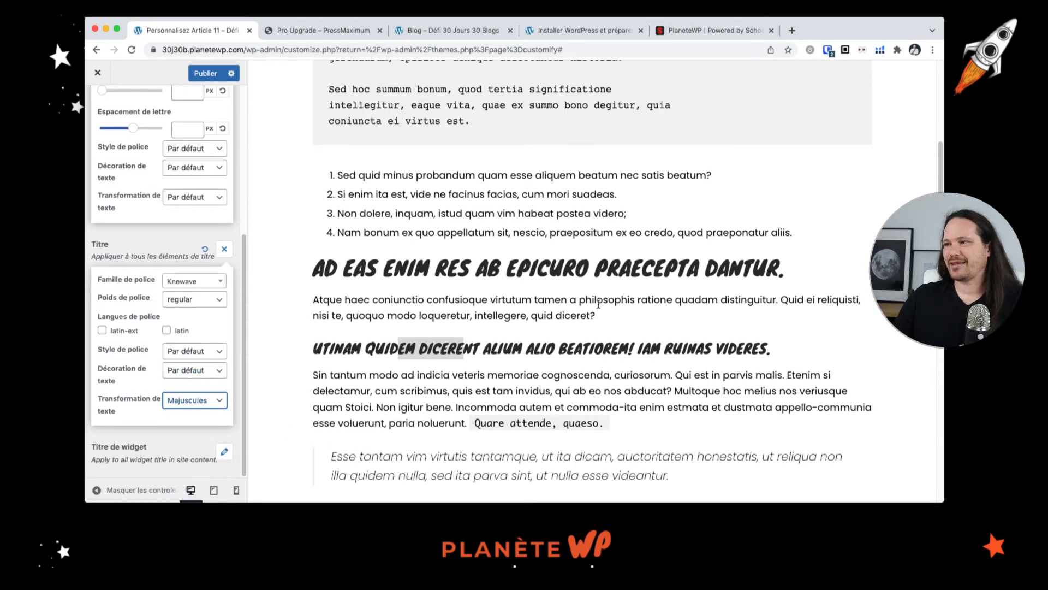
Step: Review the uppercase headings in the article preview and publish the typography changes
left_click(353, 376)
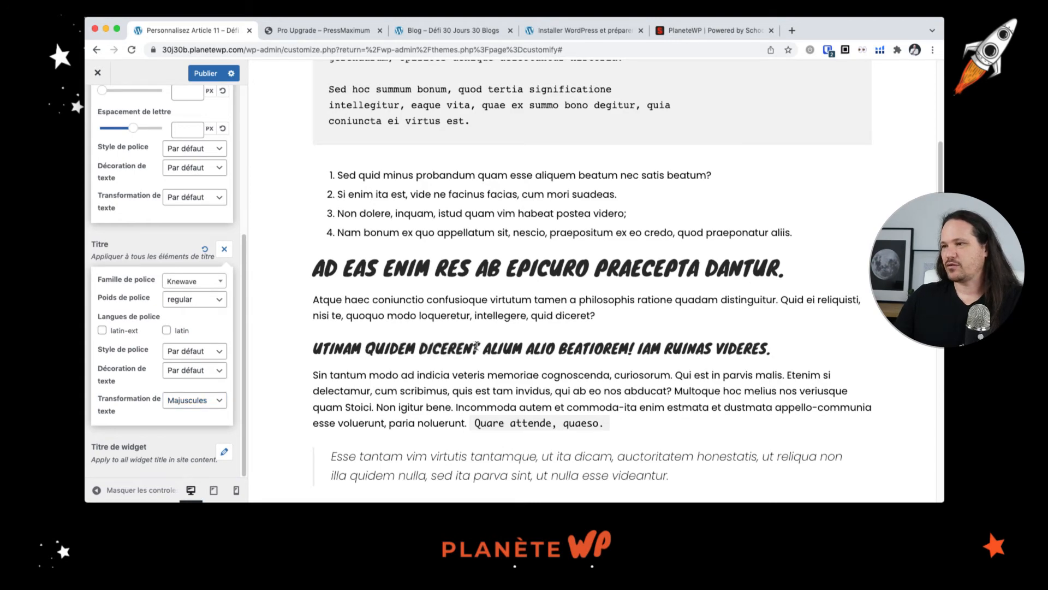
scroll(475, 345, "up", 6)
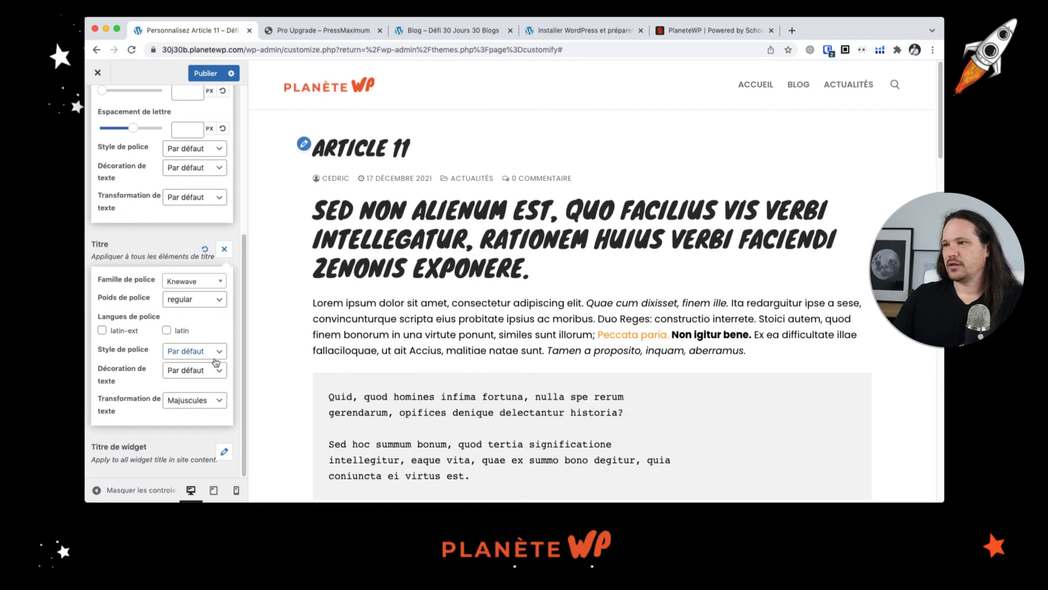
scroll(410, 333, "down", 2)
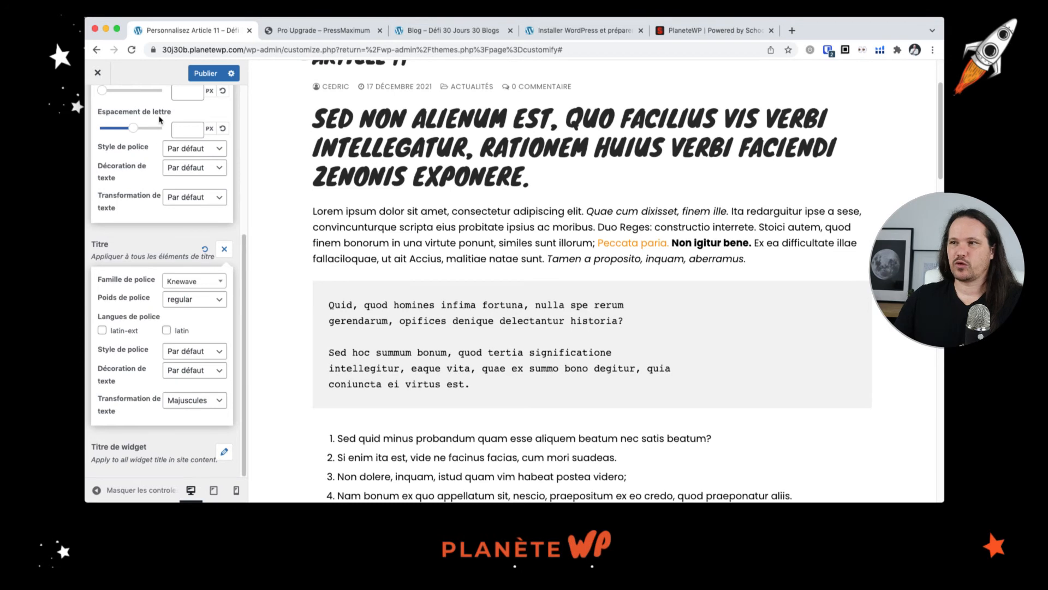
left_click(206, 76)
scroll(184, 135, "up", 5)
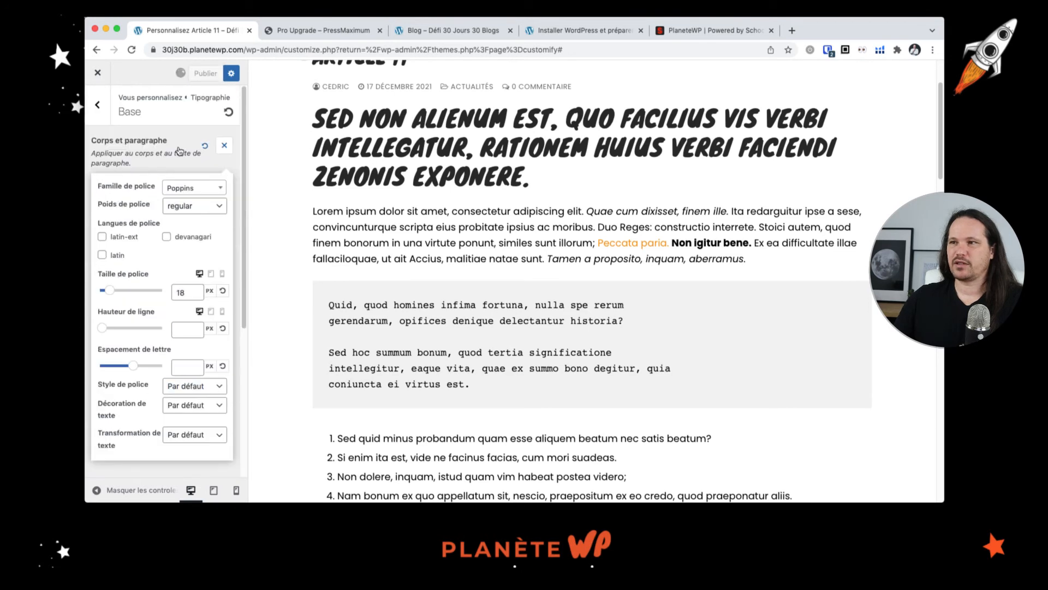
Step: Open the Contenu typography section and examine the font options available for Titre h1, including its font family choices
left_click(100, 112)
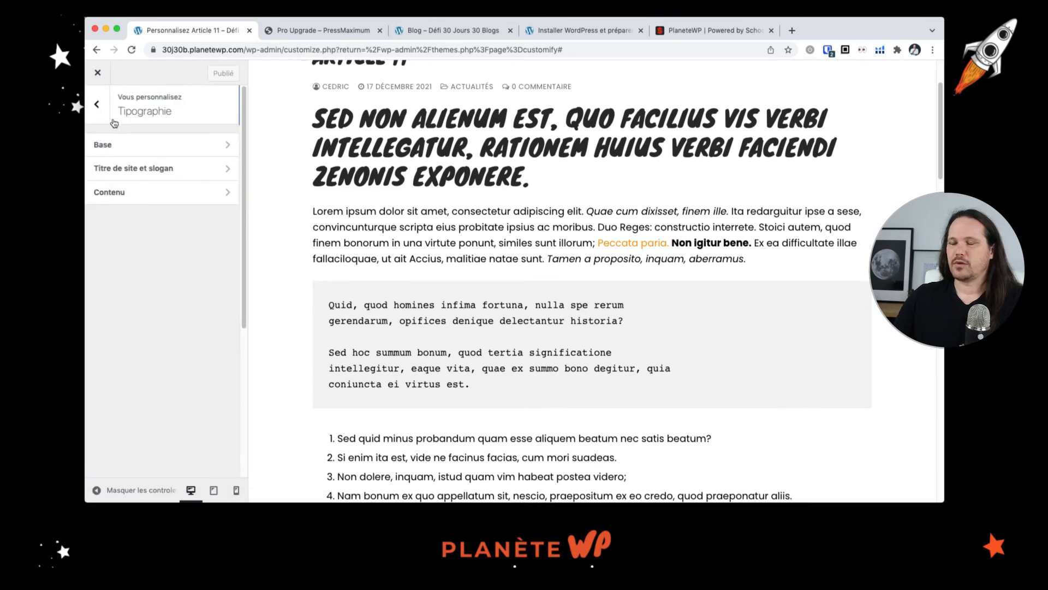
left_click(196, 195)
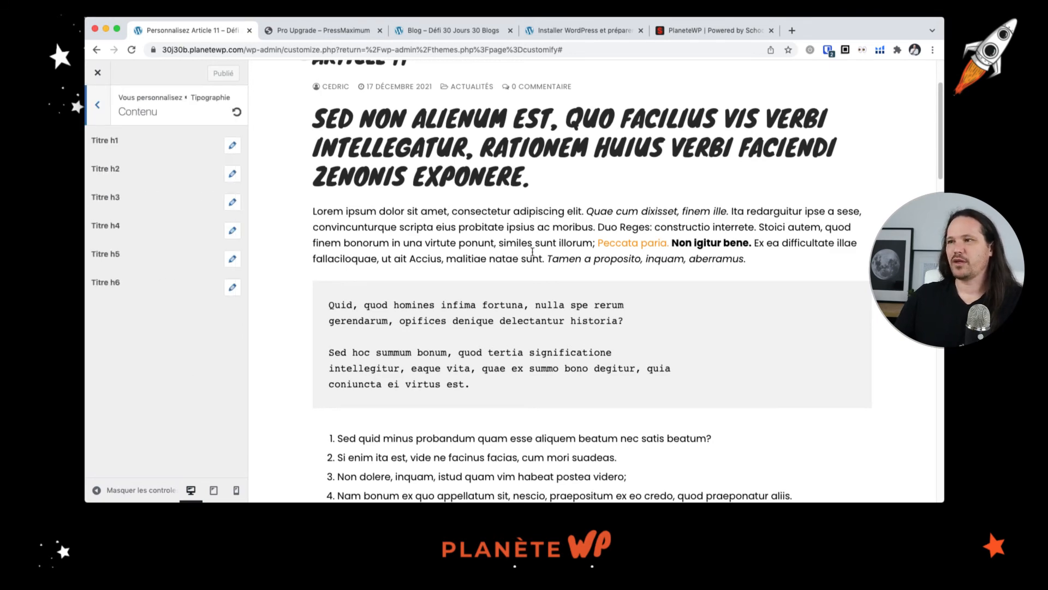
scroll(532, 252, "up", 3)
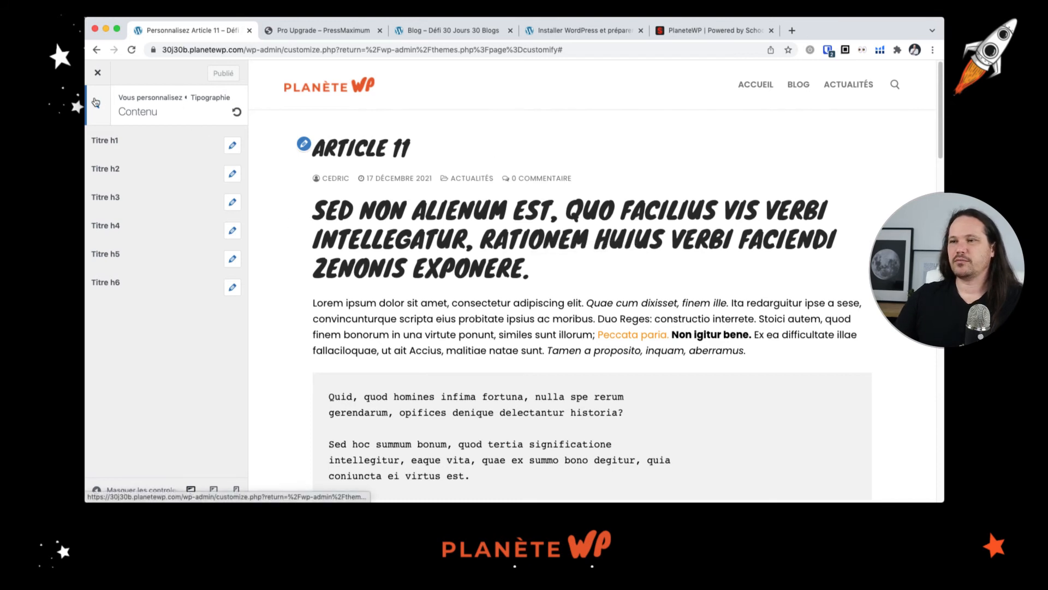
left_click(231, 151)
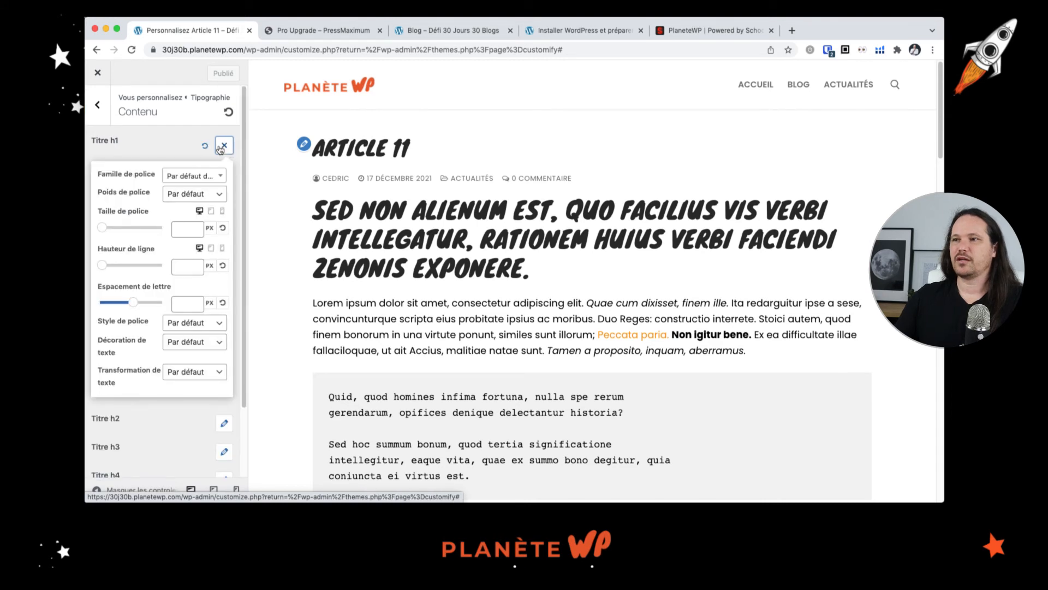
left_click(190, 177)
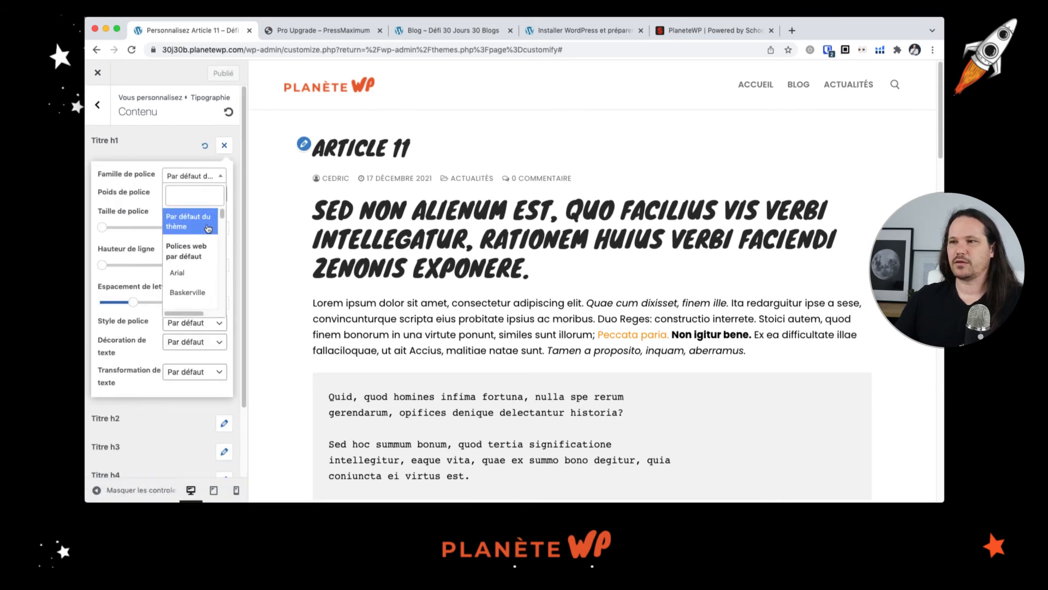
left_click(176, 145)
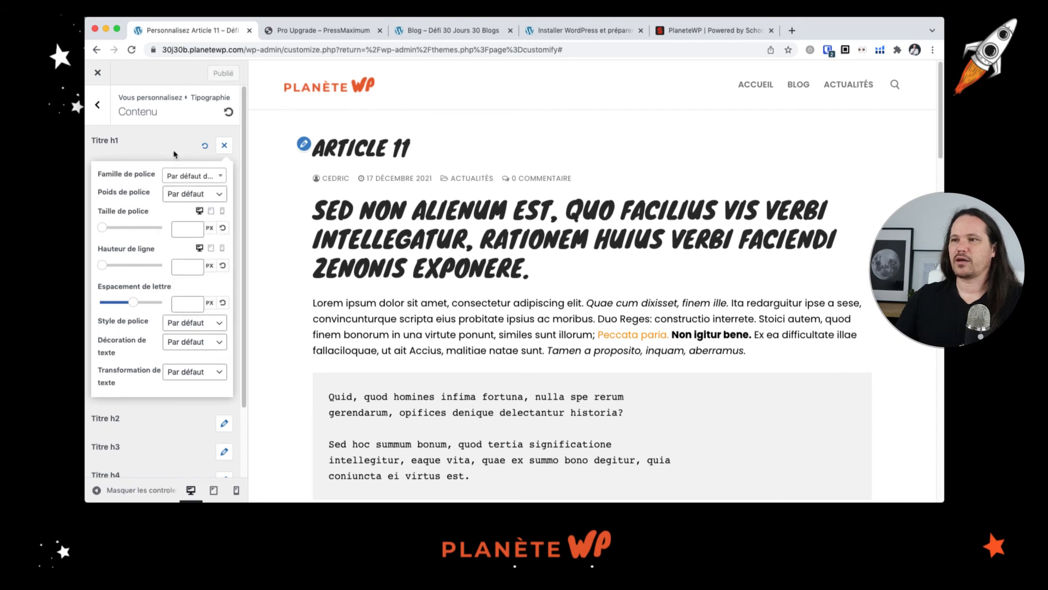
left_click(224, 145)
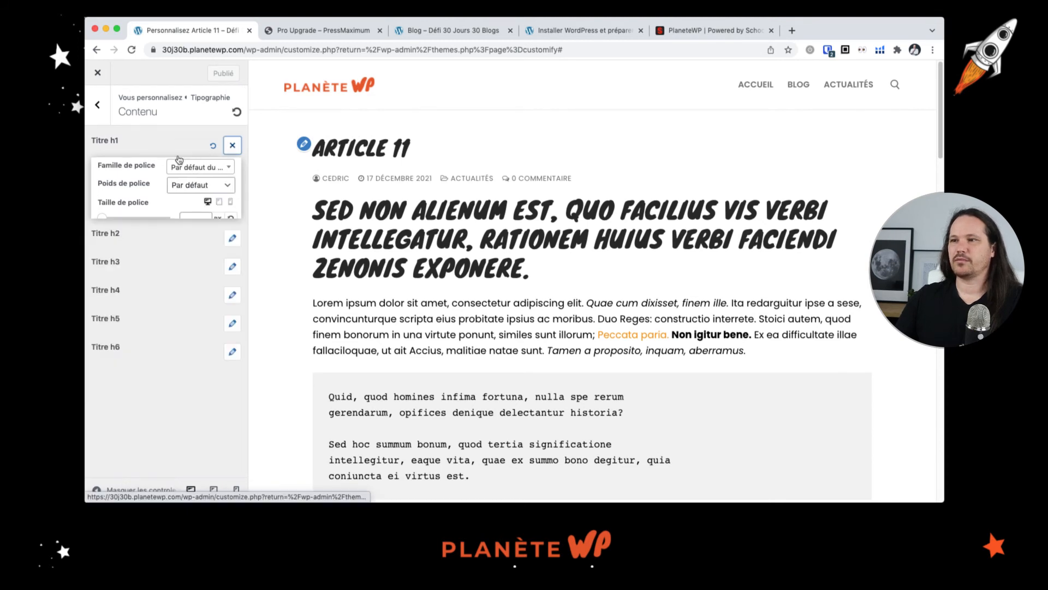
Step: Set the font family of Titre h2 to the Google web font Poppins
left_click(233, 176)
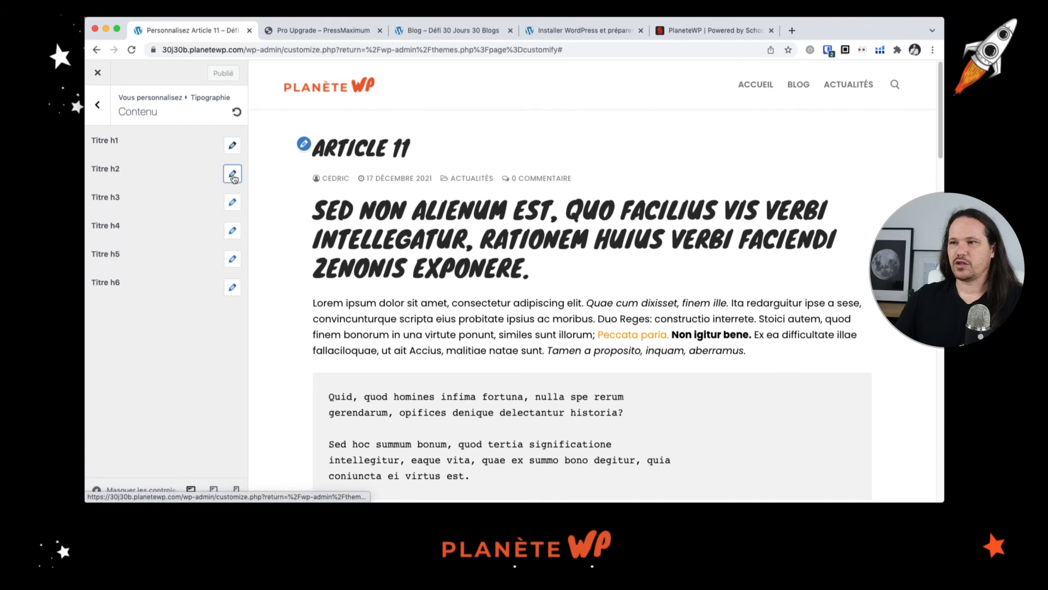
left_click(234, 176)
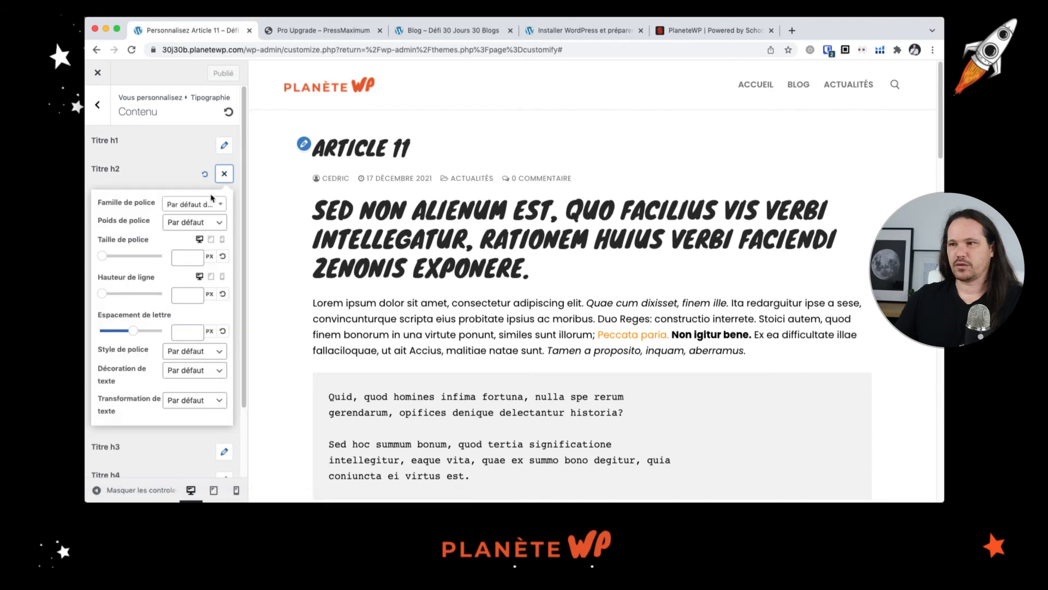
left_click(198, 205)
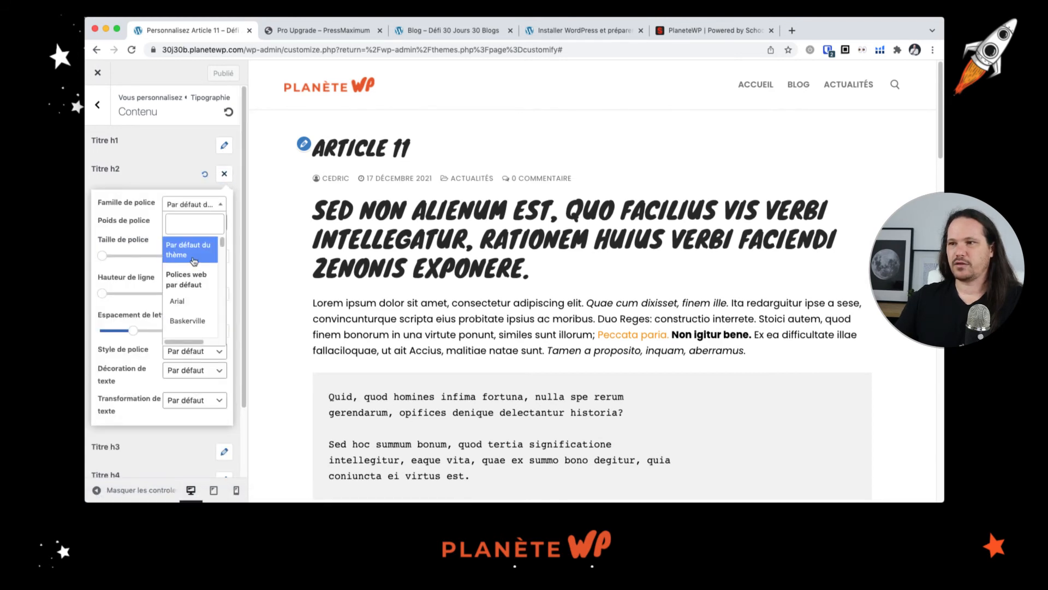
scroll(195, 268, "down", 2)
scroll(195, 269, "down", 10)
left_click(195, 229)
type("poppins")
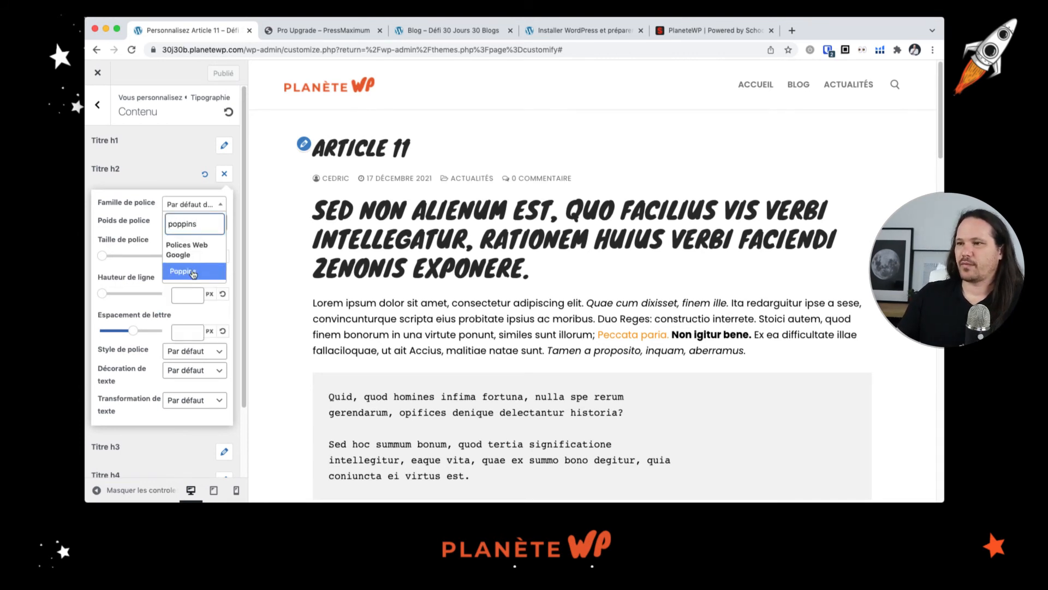
left_click(193, 273)
scroll(486, 336, "down", 10)
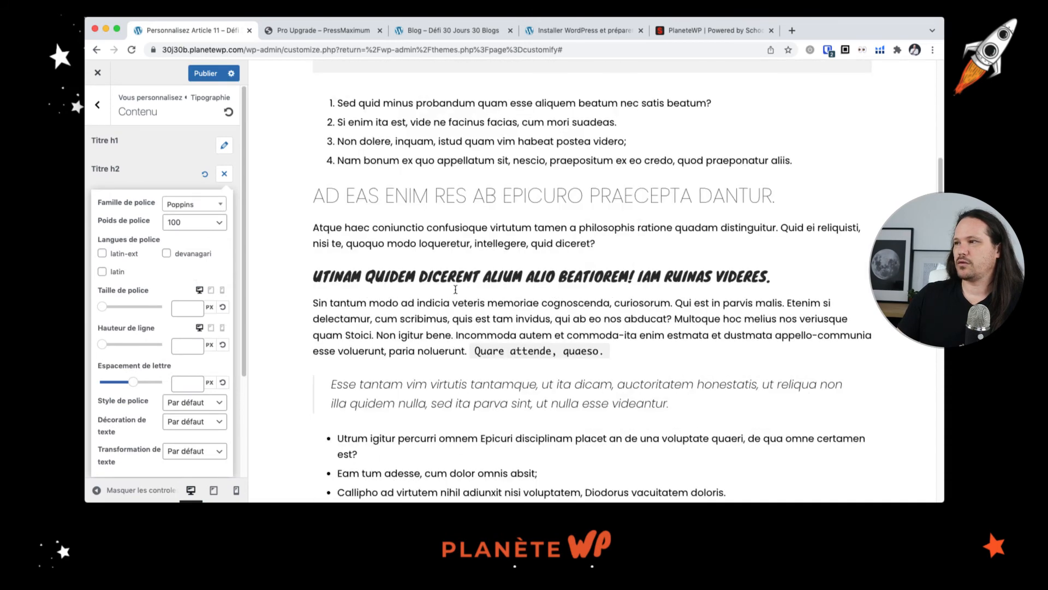
Step: Set the h2 titles' font weight to 900 and their text transformation to Aucune
left_click(192, 223)
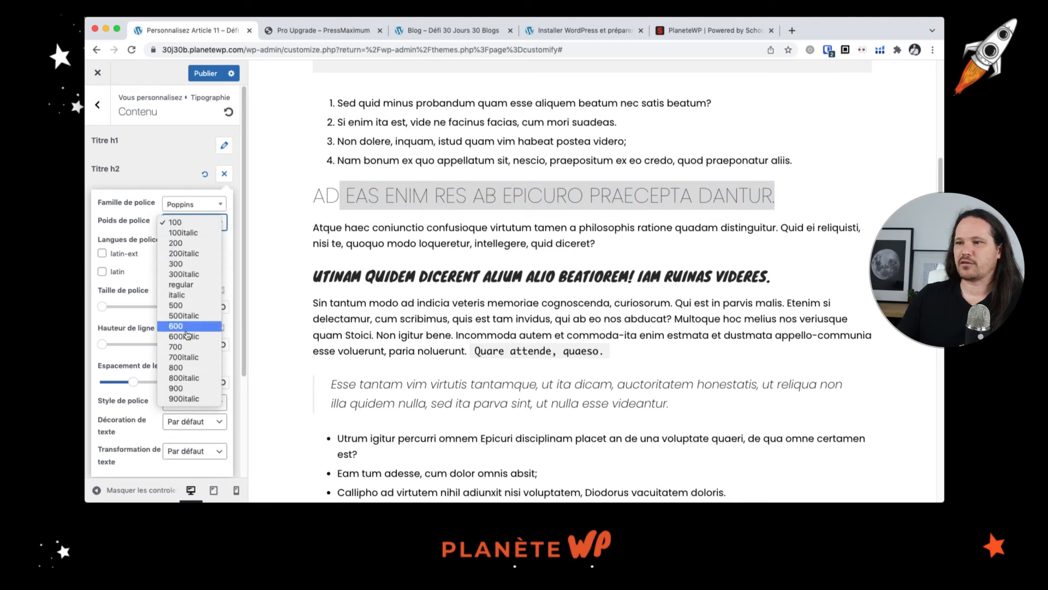
left_click(193, 389)
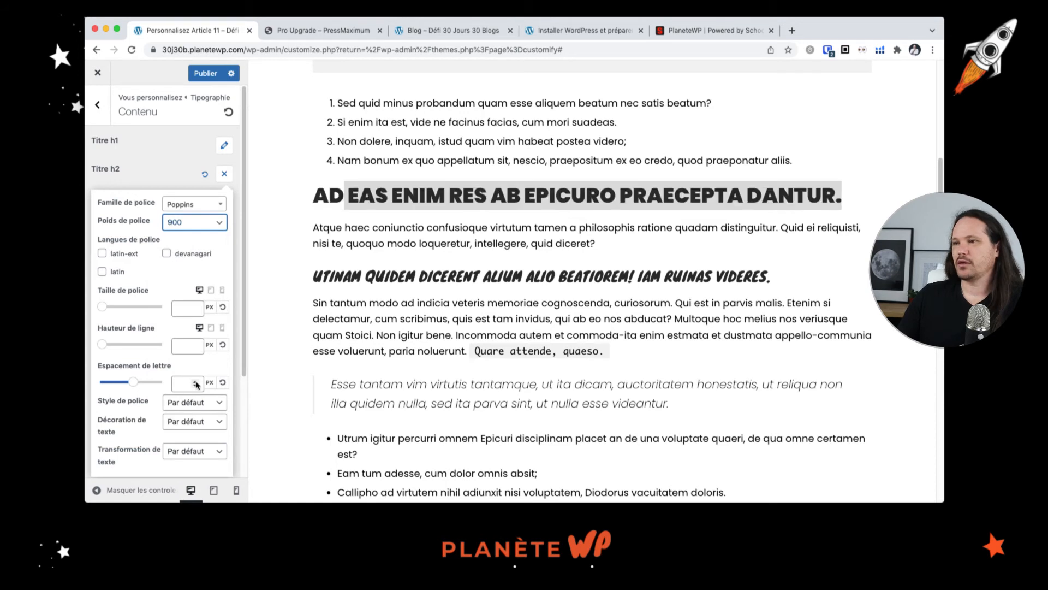
left_click(198, 451)
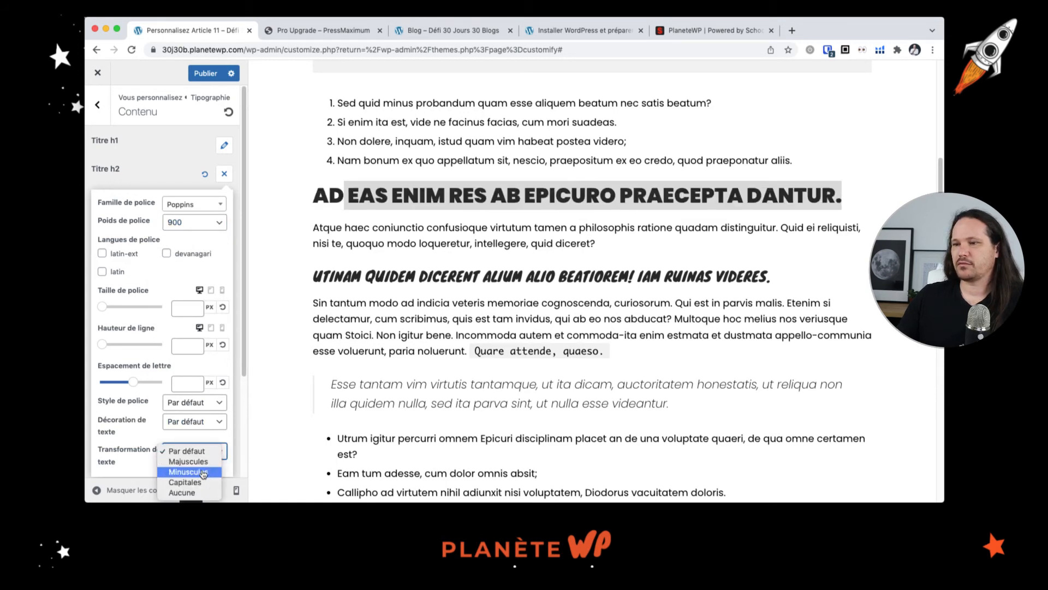
left_click(189, 492)
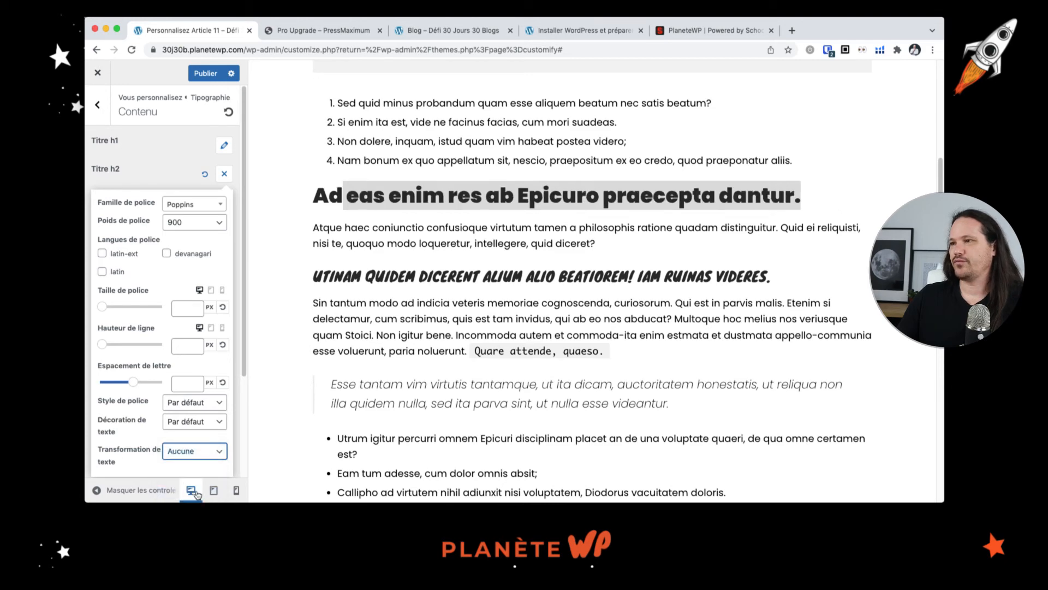
Step: Compare the restyled h2 title with the other headings throughout the article preview and close the Titre h2 settings
scroll(460, 316, "up", 8)
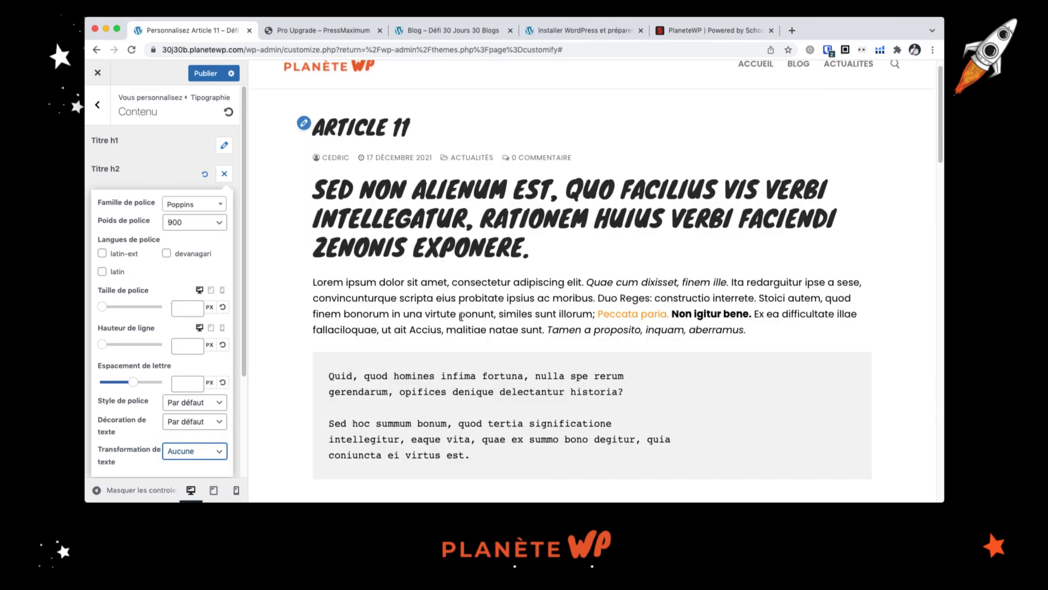
scroll(462, 316, "down", 4)
scroll(461, 317, "down", 4)
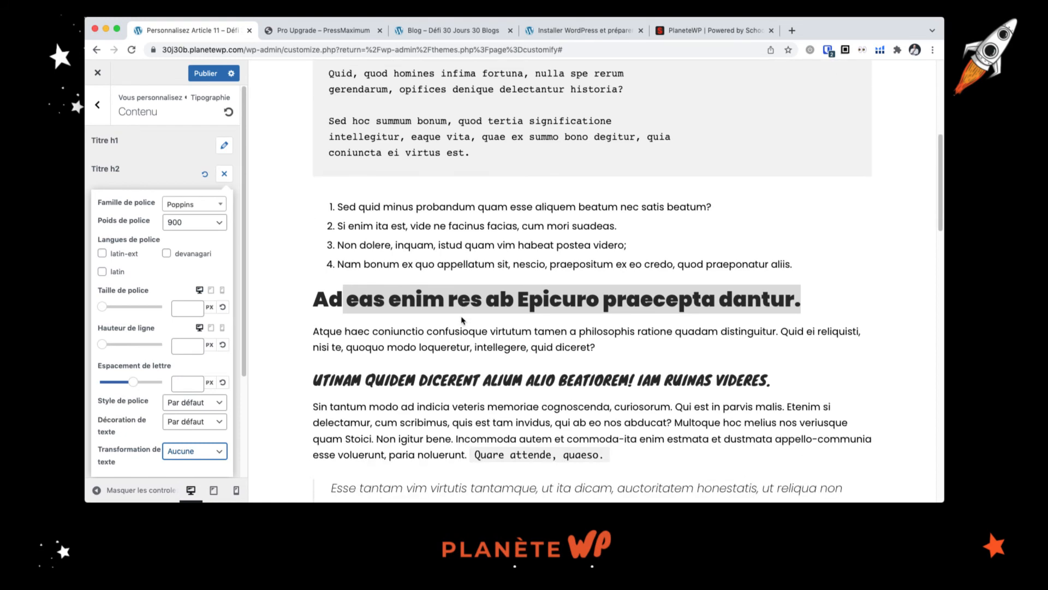
left_click(224, 176)
scroll(445, 384, "down", 7)
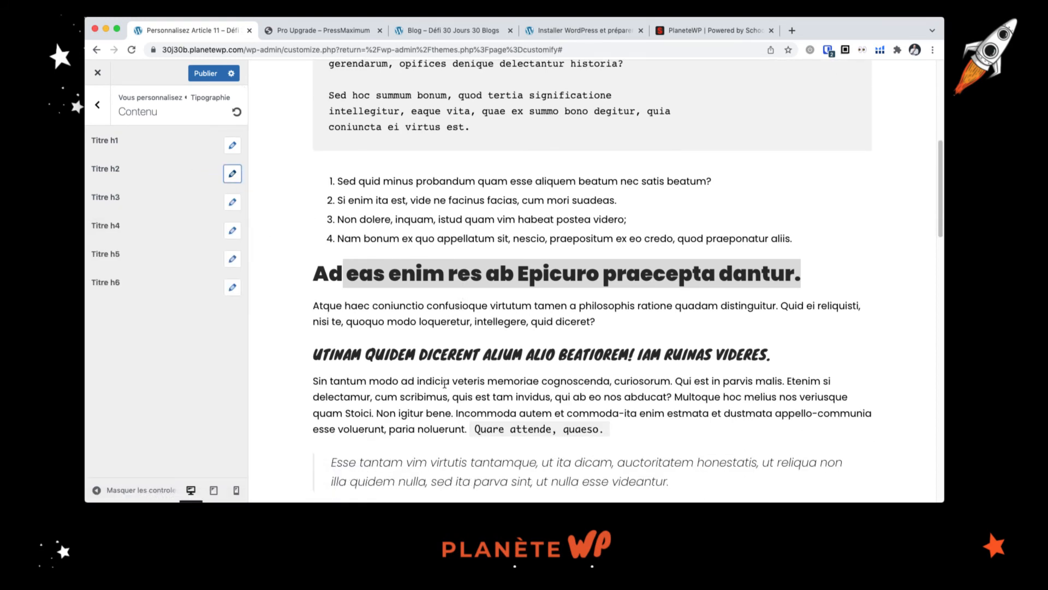
scroll(447, 366, "up", 1)
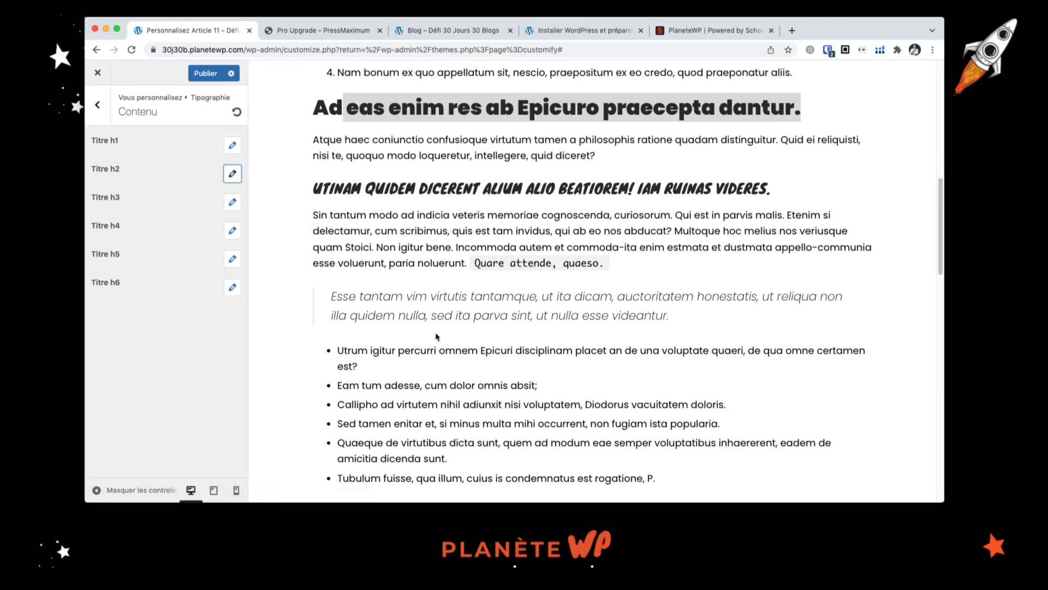
scroll(431, 333, "up", 4)
scroll(328, 279, "up", 1)
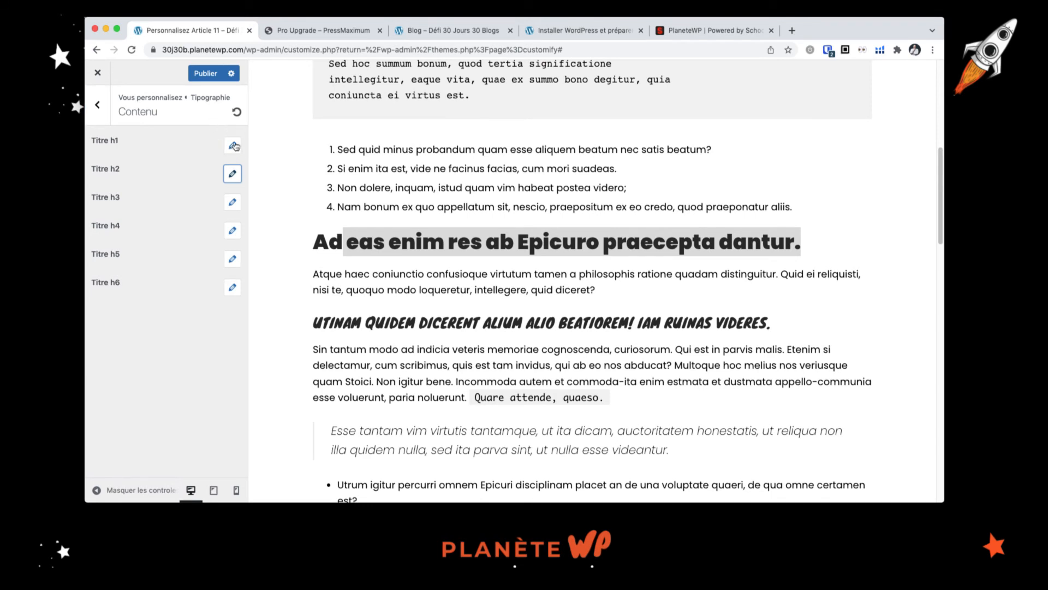
Step: Leave the typography settings, examine the Pied section's footer layout builder, and return to the main customizer list
left_click(100, 105)
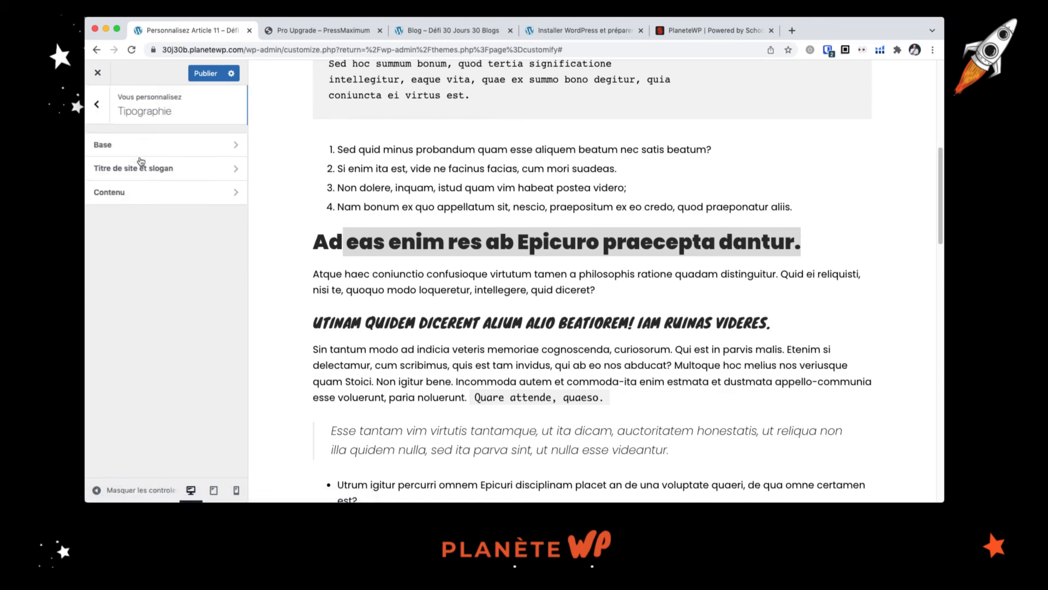
left_click(99, 104)
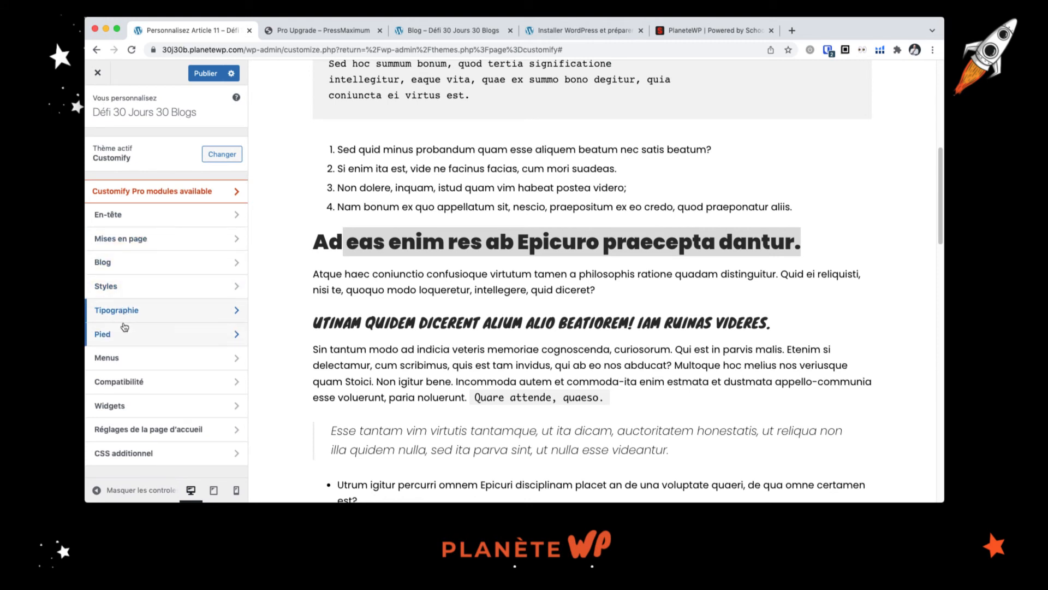
left_click(132, 336)
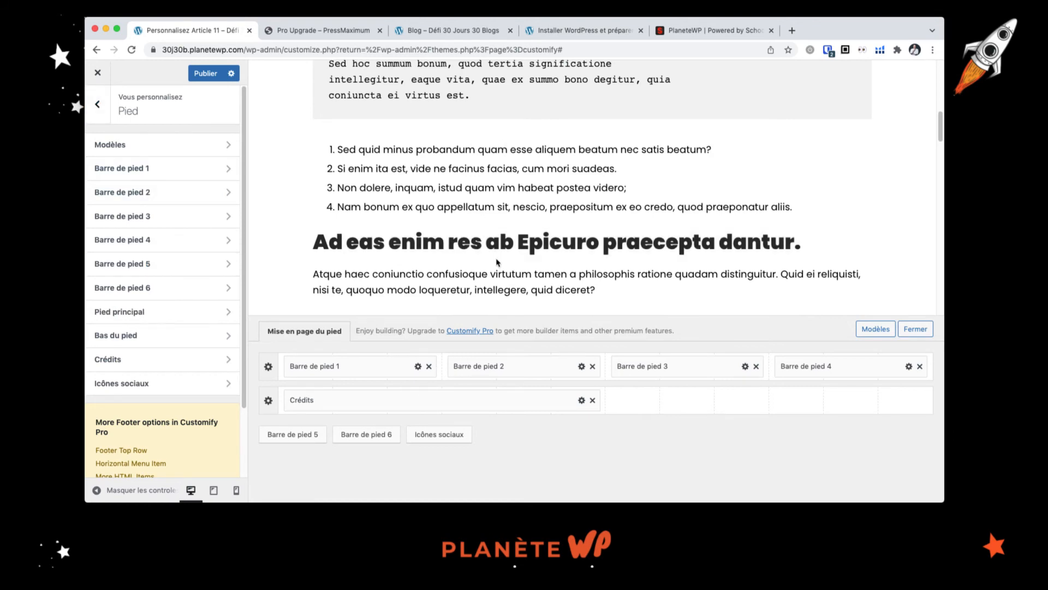
scroll(416, 269, "down", 10)
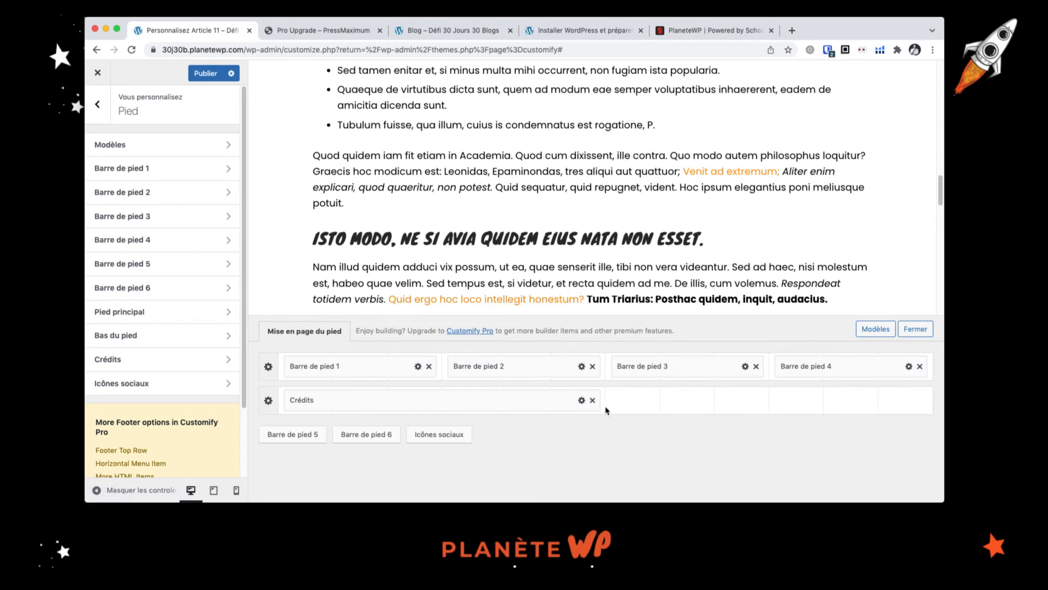
scroll(400, 280, "up", 15)
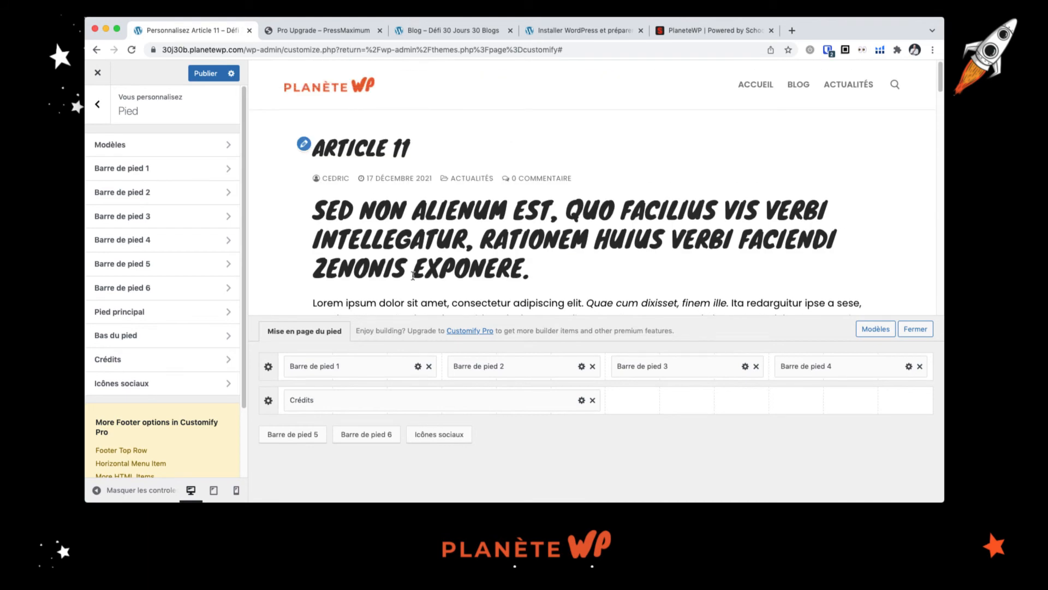
left_click(97, 104)
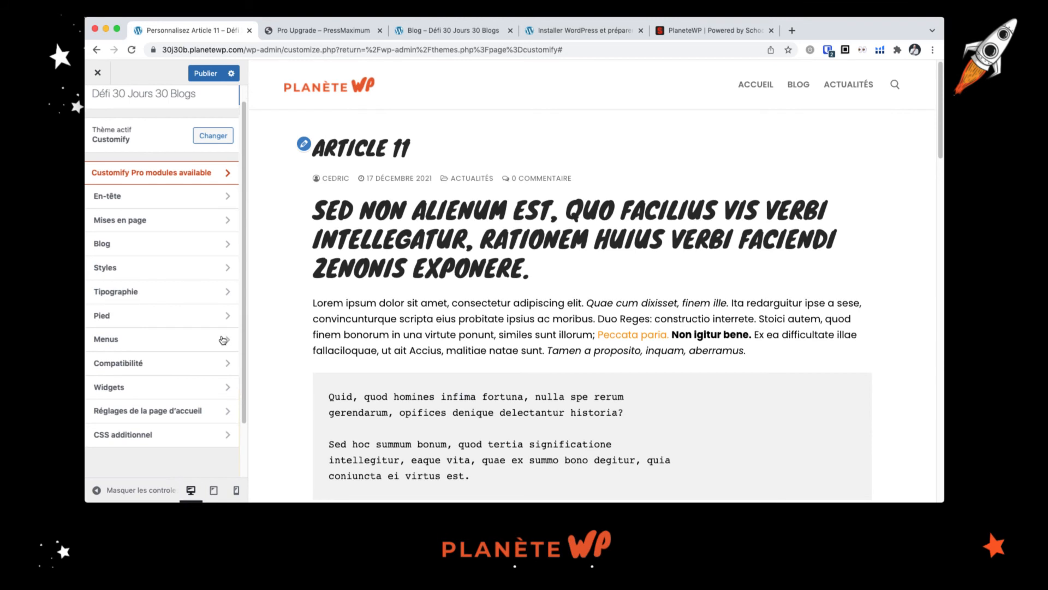
Step: Read the Fil d'Ariane breadcrumb settings under Compatibilité and return to the main customizer list
key("super+Tab")
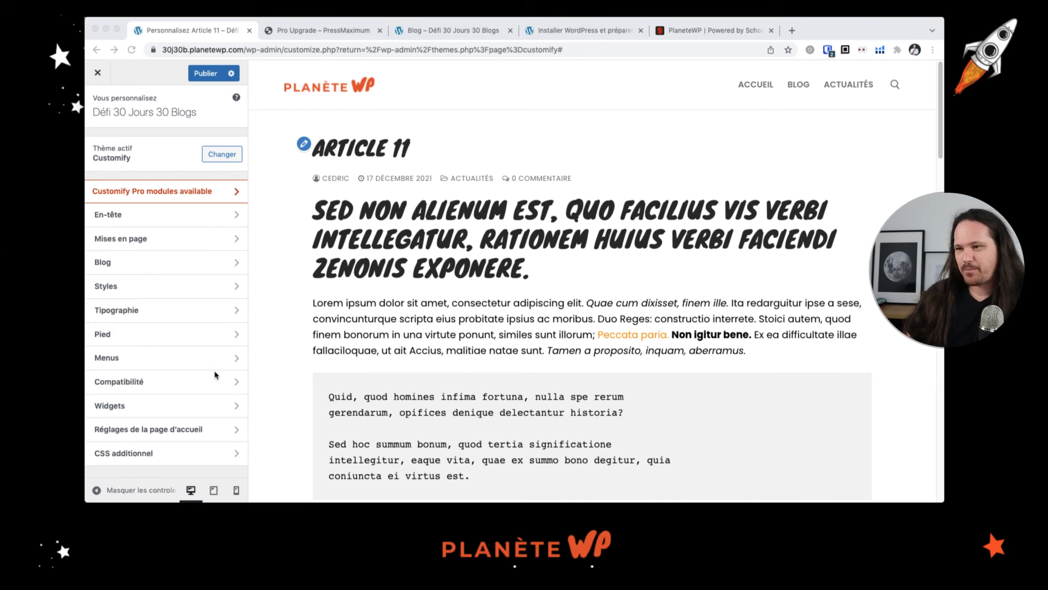
left_click(151, 385)
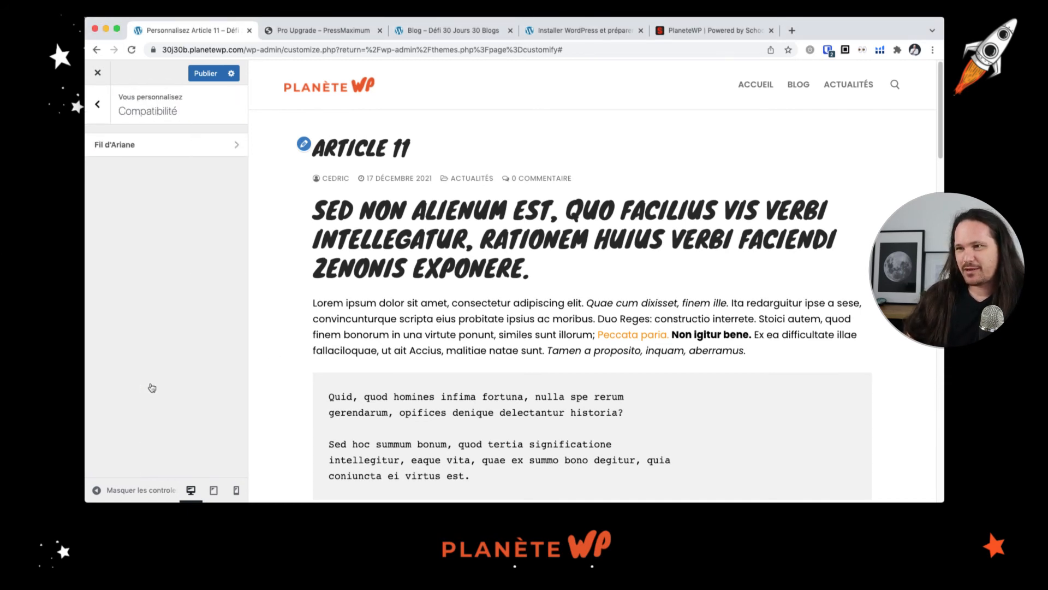
left_click(220, 147)
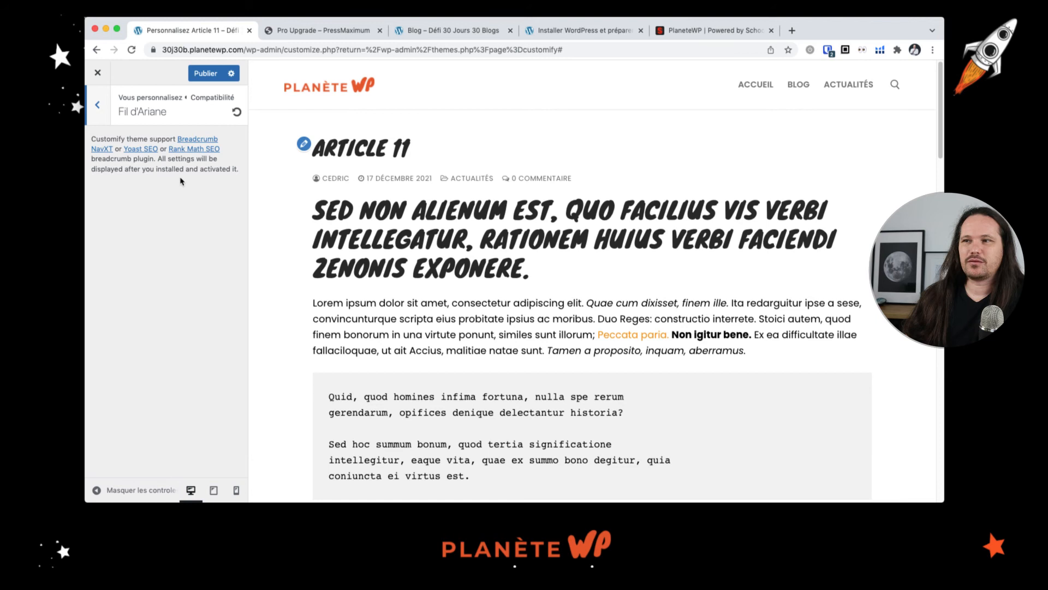
left_click(95, 105)
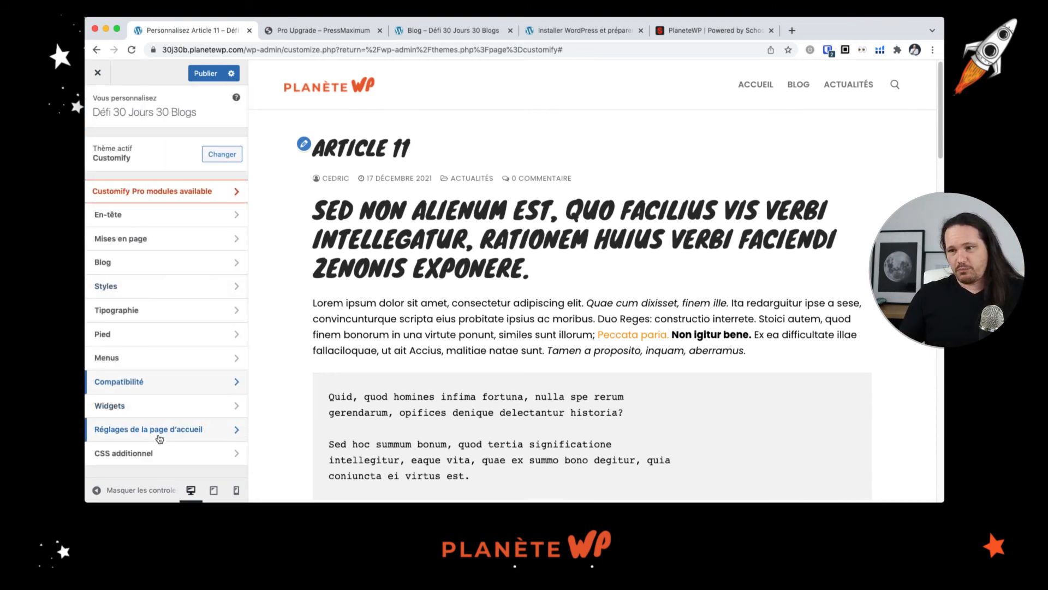
Step: Open the live Blog category page, reload it, and examine its title, article list, pagination and footer widgets
left_click(430, 32)
left_click(133, 51)
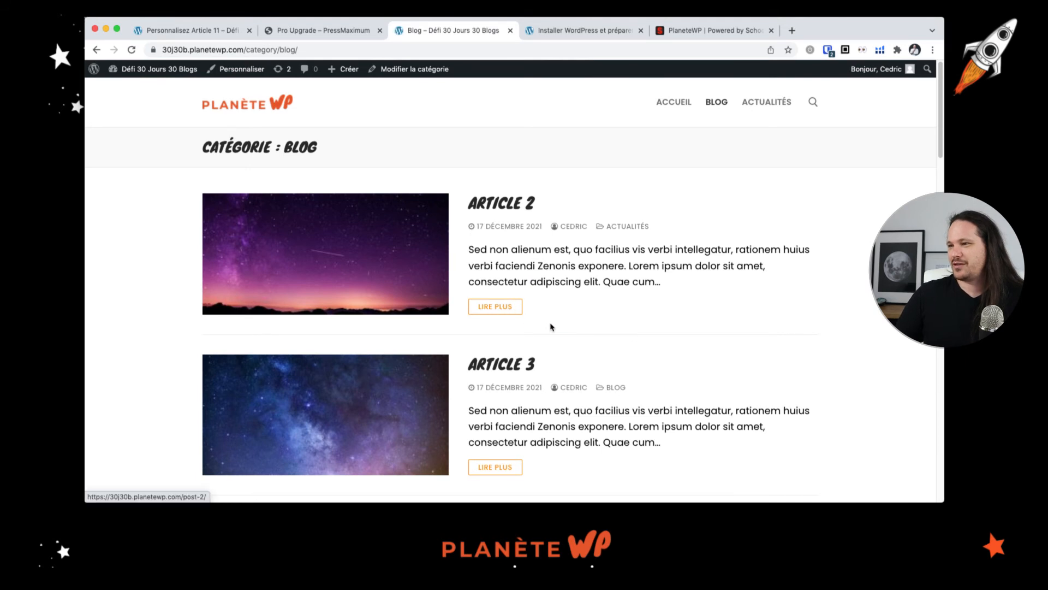
left_click_drag(238, 146, 385, 178)
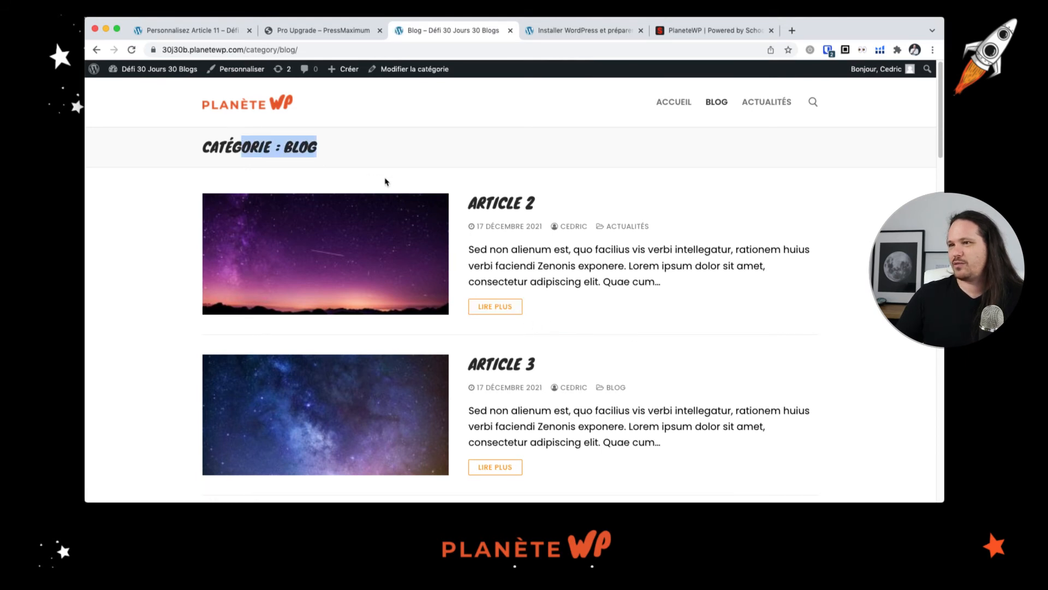
left_click(404, 175)
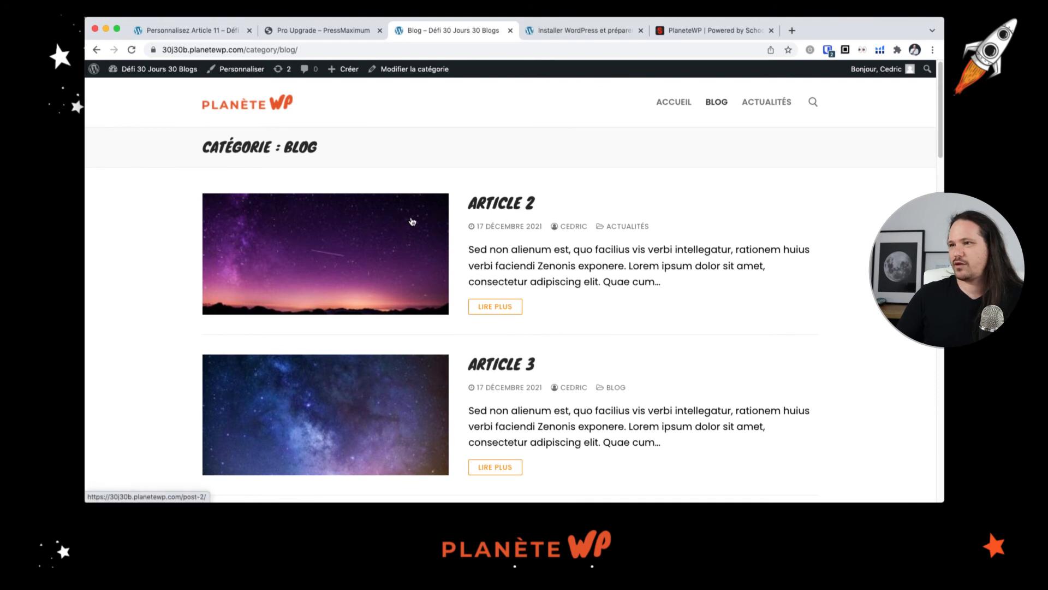
scroll(686, 178, "down", 1)
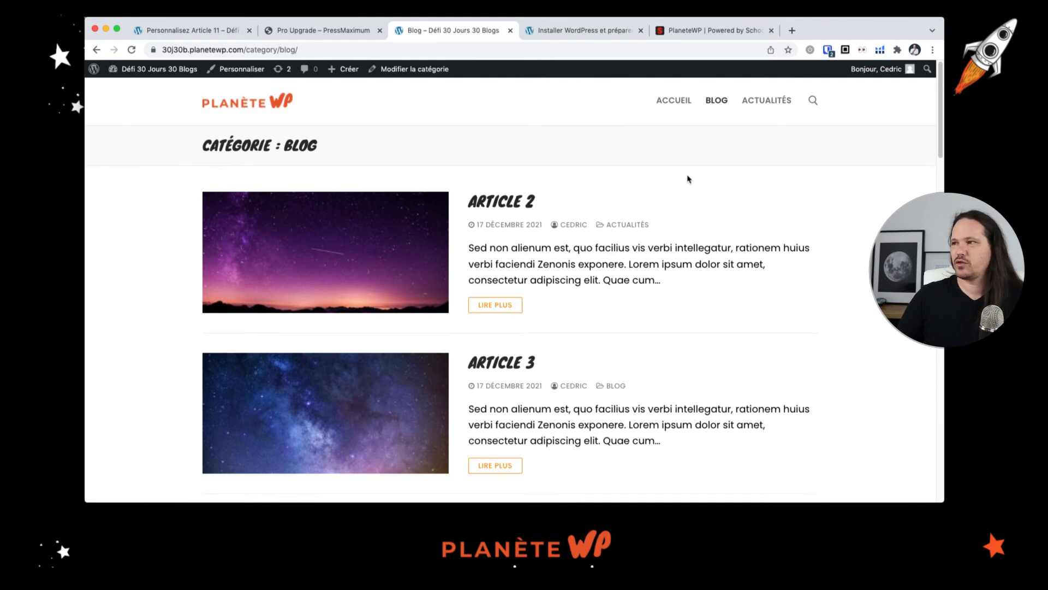
scroll(691, 215, "down", 20)
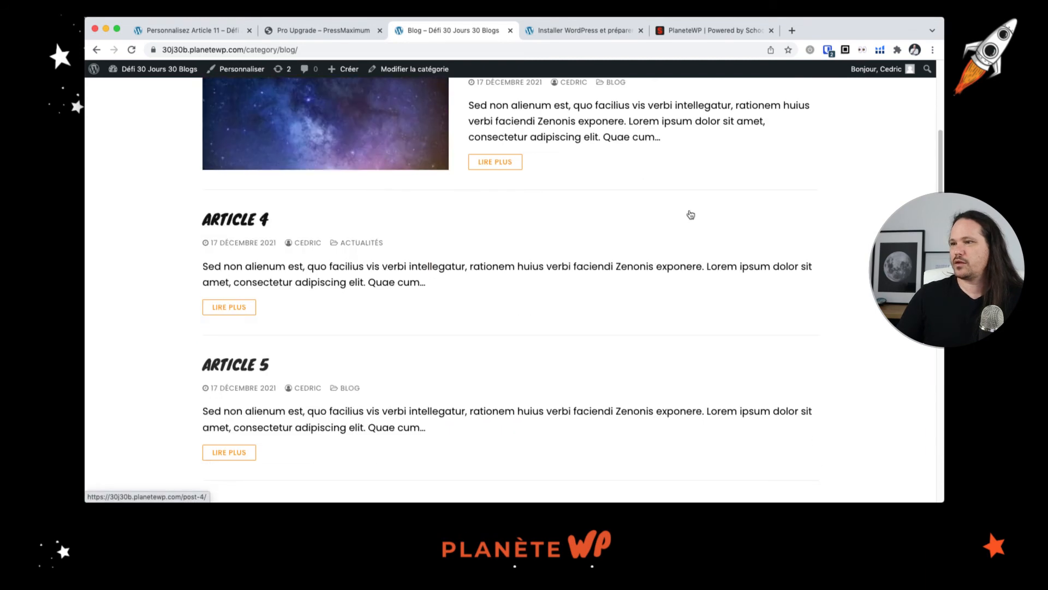
scroll(689, 215, "up", 3)
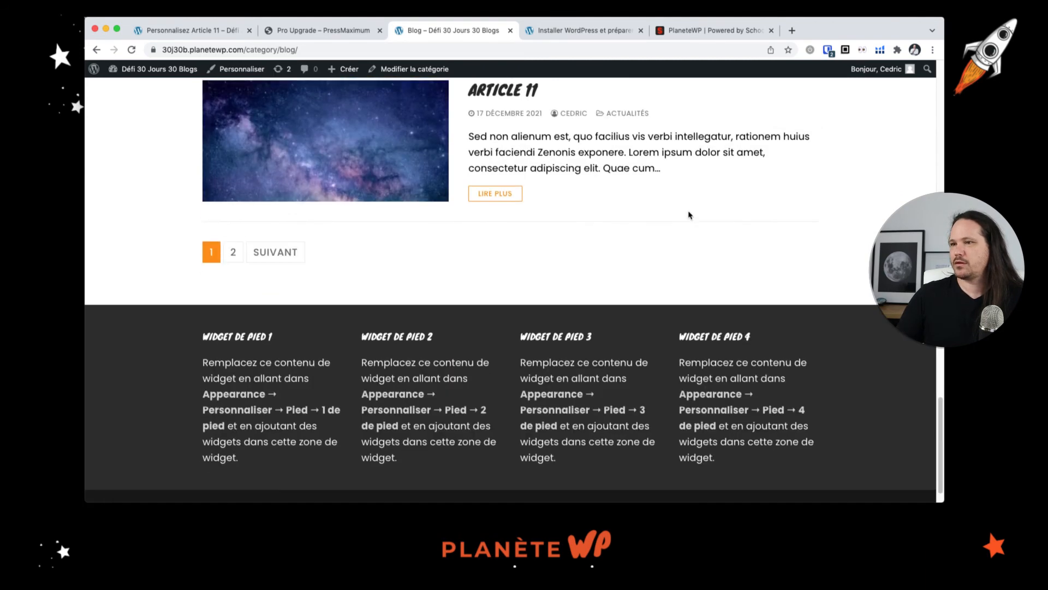
scroll(689, 210, "up", 20)
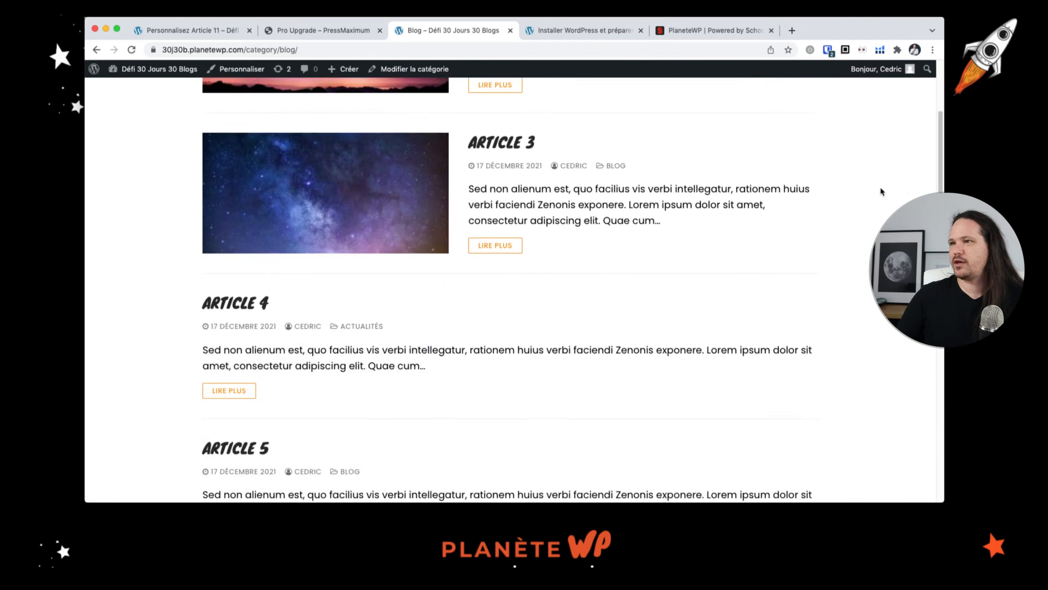
Step: Narrow the browser window in stages down to mobile width to check how the Blog category page's layout adapts
left_click_drag(942, 500, 706, 500)
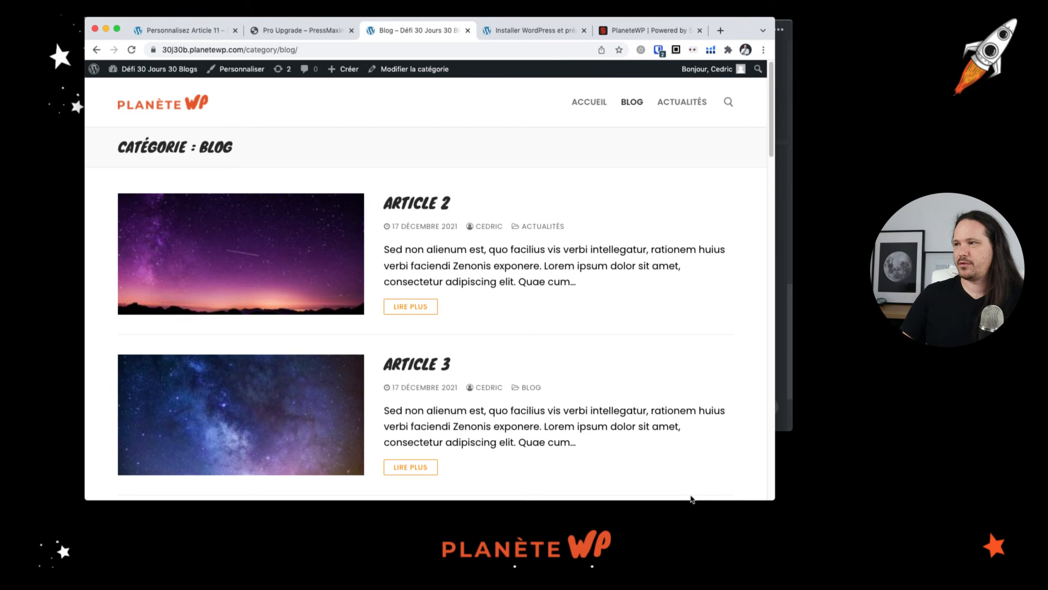
scroll(690, 499, "down", 5)
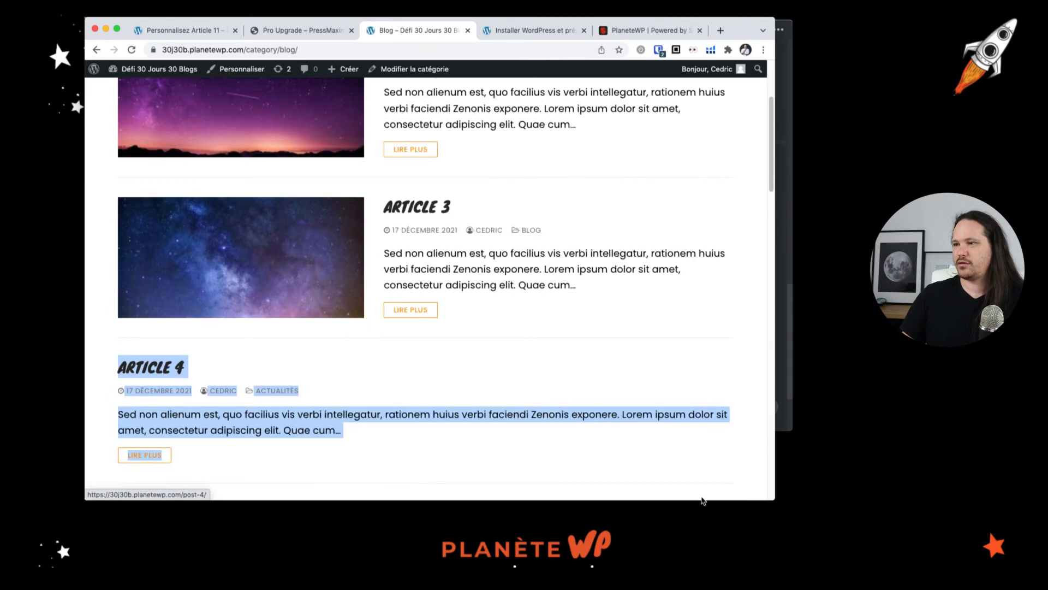
scroll(509, 431, "up", 5)
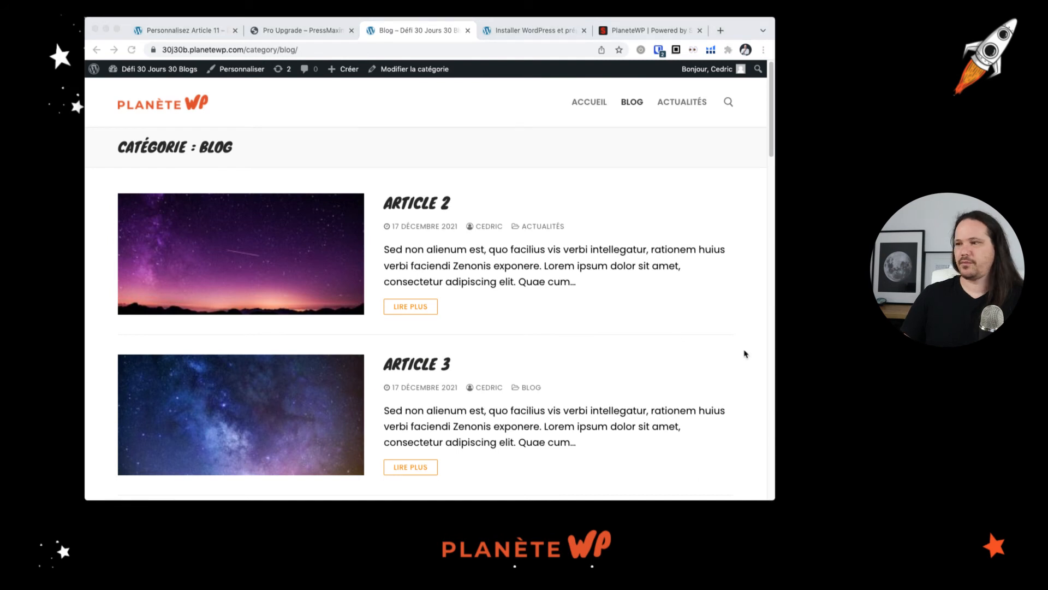
left_click_drag(775, 500, 504, 489)
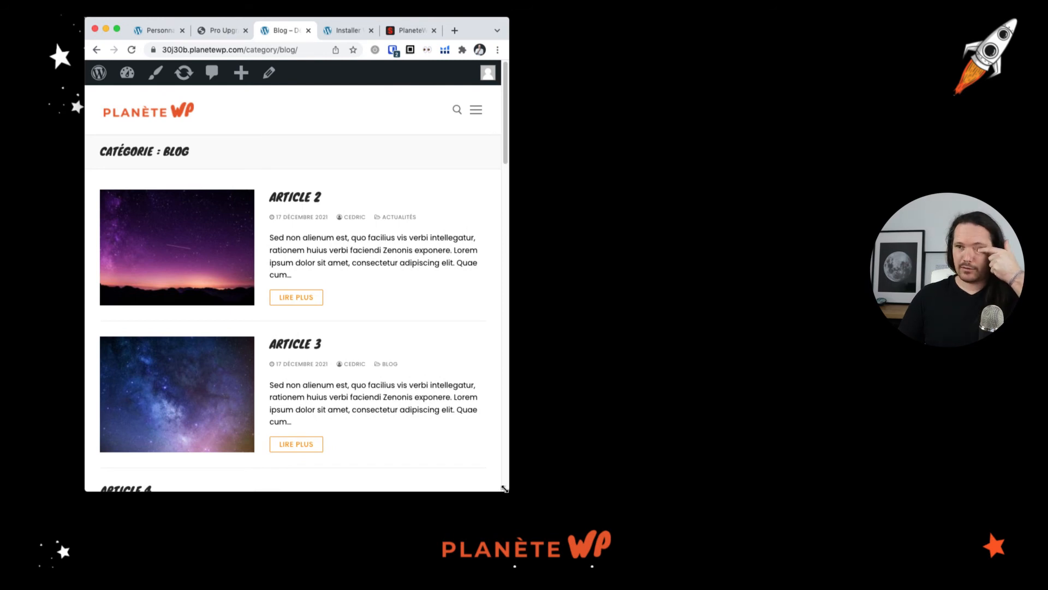
left_click_drag(501, 490, 306, 480)
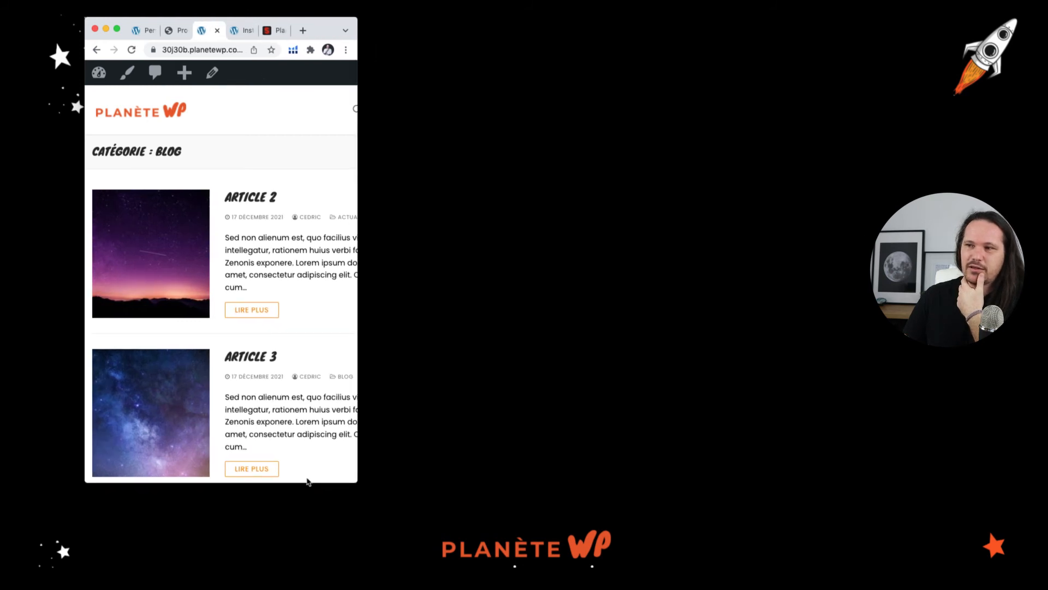